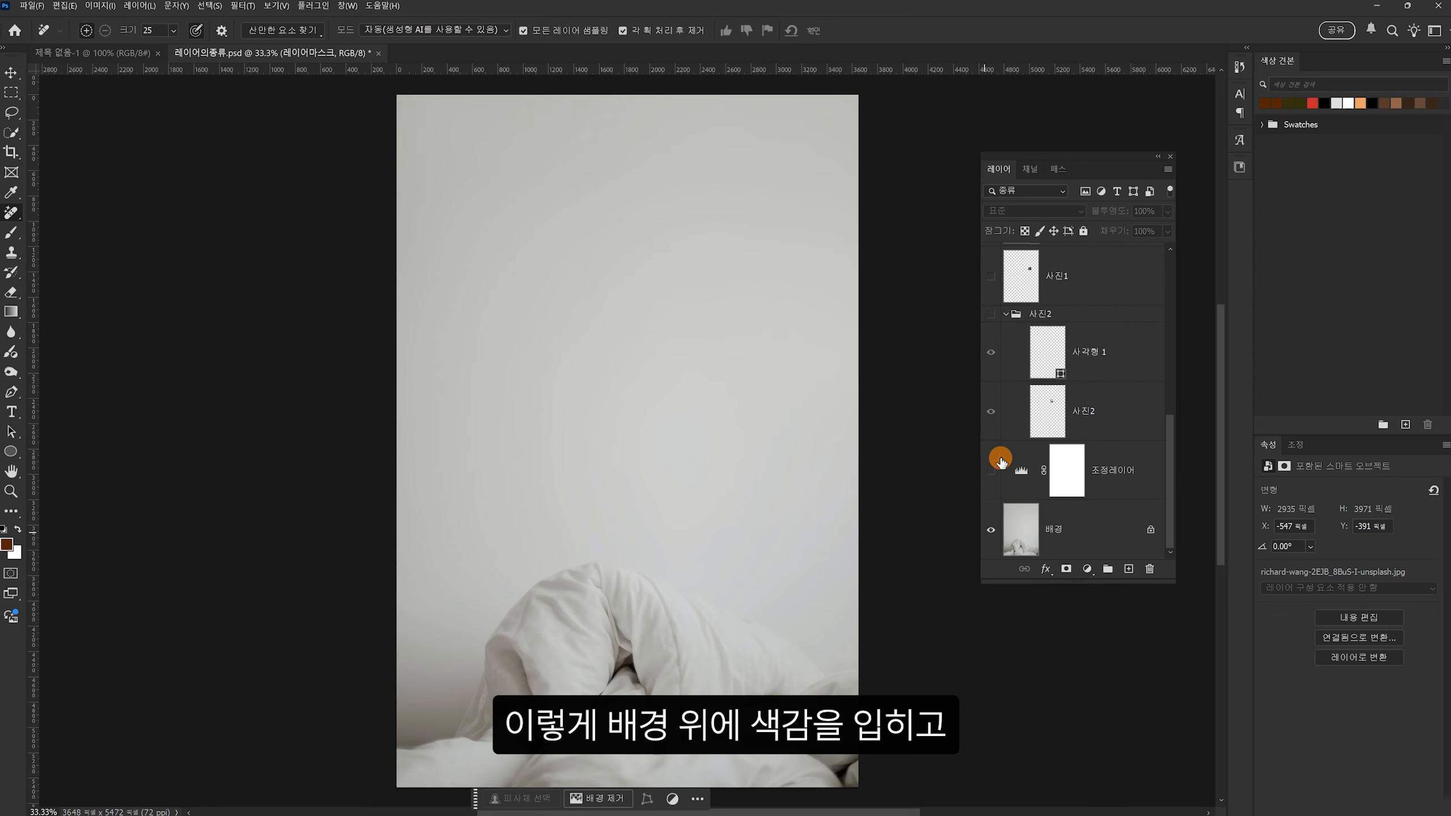
# - Make the hidden layers visible one after another, from 조정레이어 and the 사진2 group up to the 레이어마스크 window layer
pyautogui.click(992, 470)
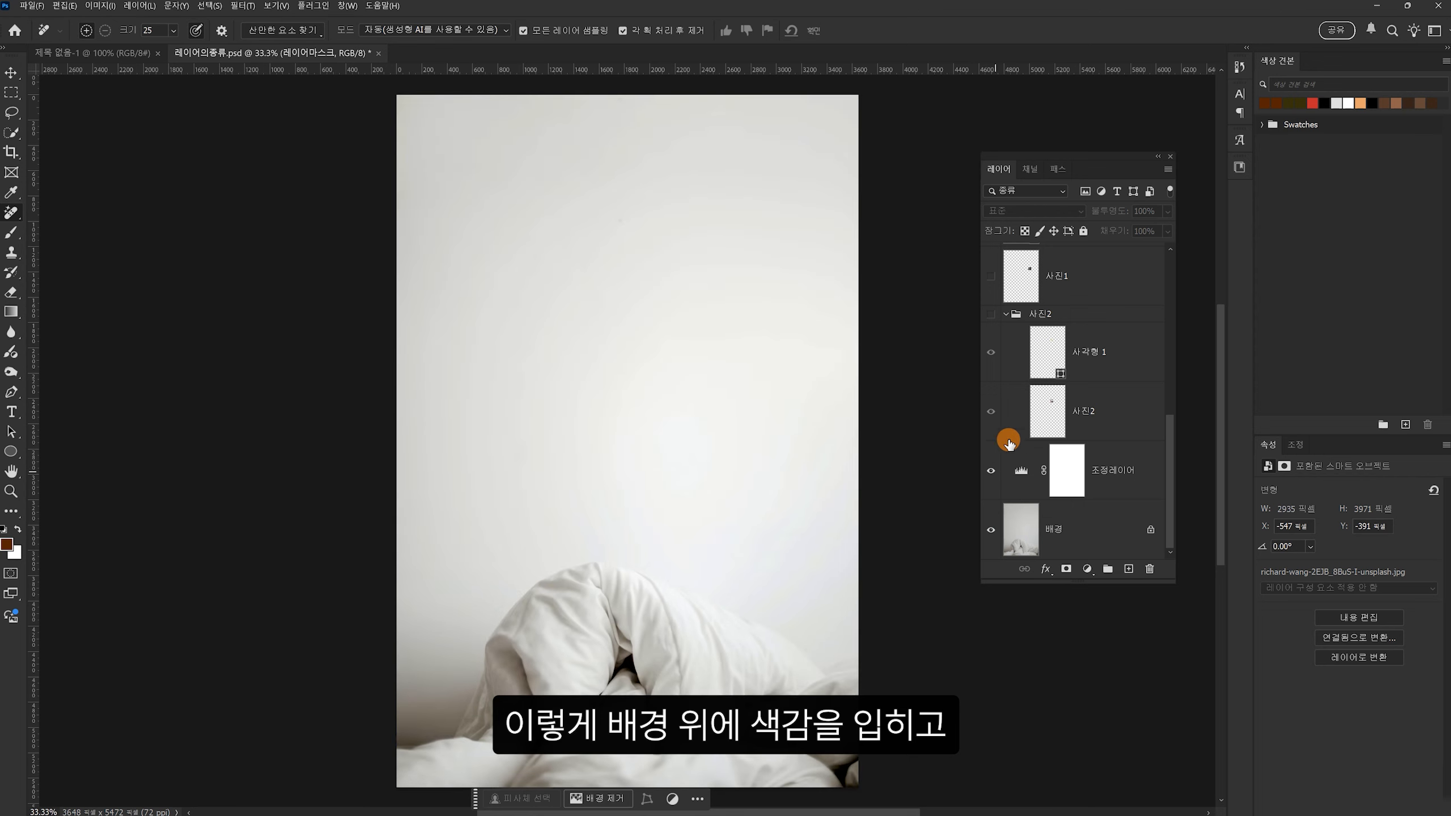
pyautogui.click(992, 315)
pyautogui.scroll(5, 1023, 371)
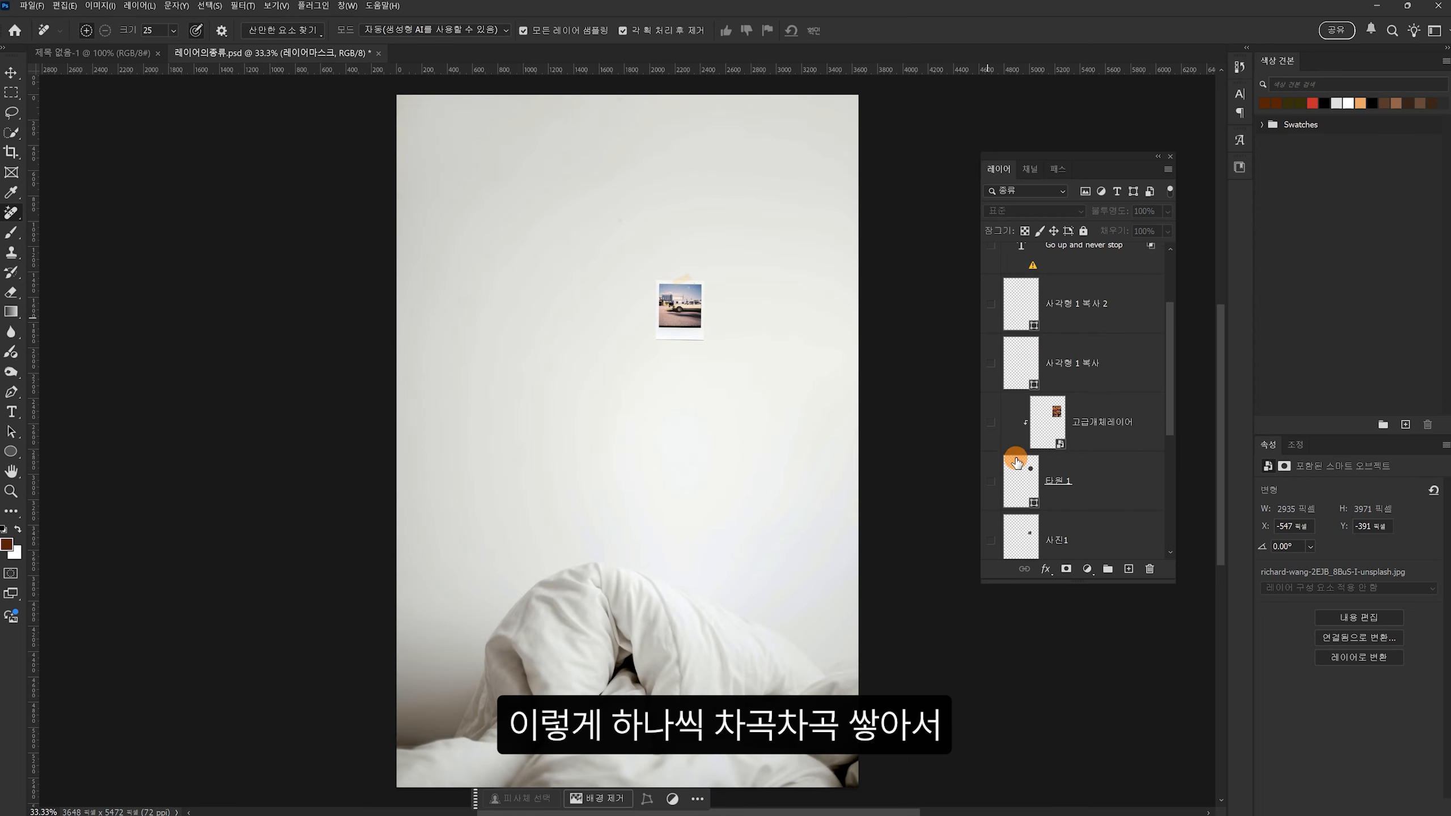
pyautogui.click(991, 540)
pyautogui.moveTo(991, 493); pyautogui.dragTo(992, 363)
pyautogui.scroll(2, 997, 457)
pyautogui.moveTo(997, 456); pyautogui.dragTo(990, 273)
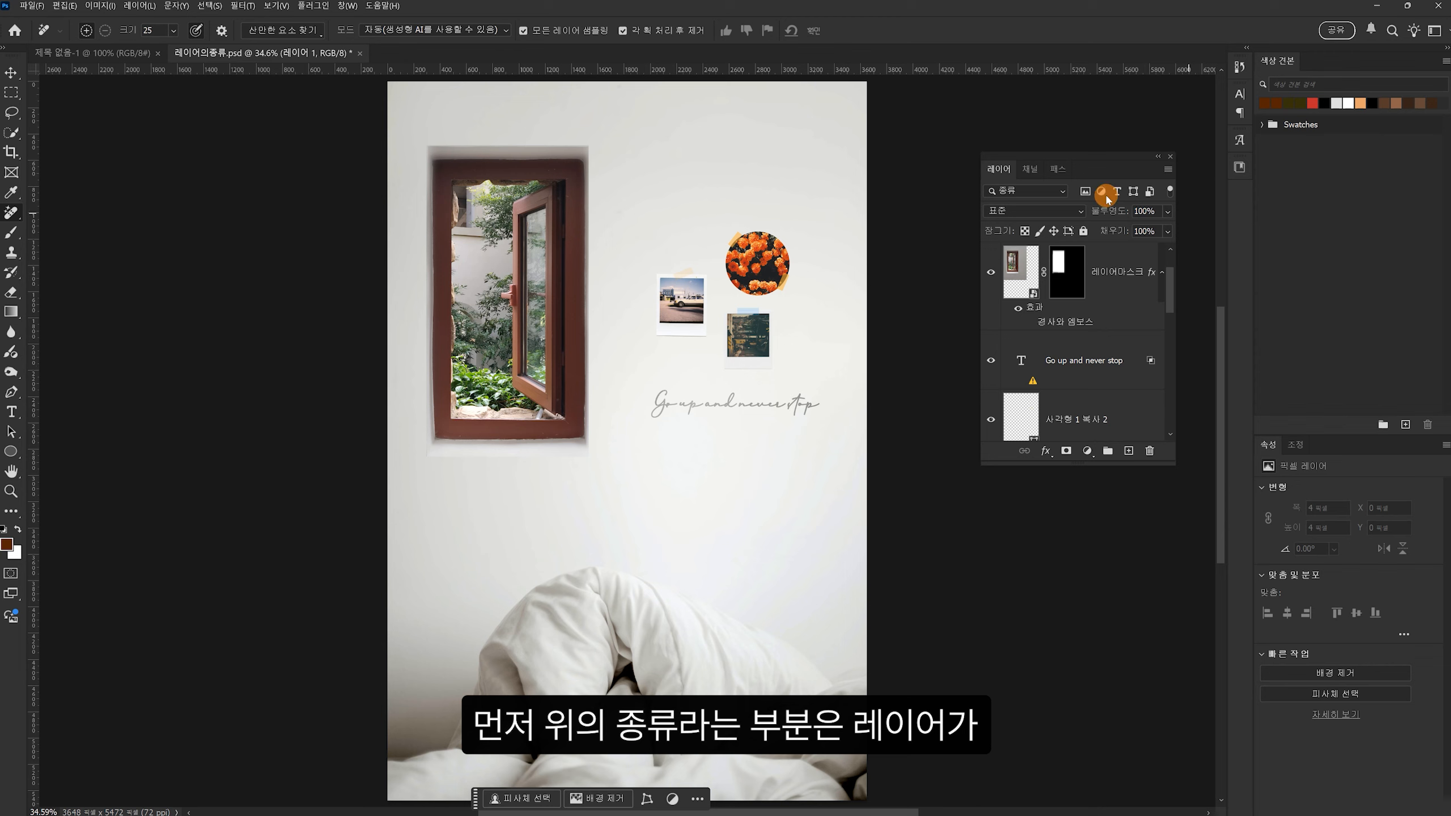
# - Filter the layer list by effect (효과), then by attribute (속성), and return the filter to kind (종류)
pyautogui.click(1063, 193)
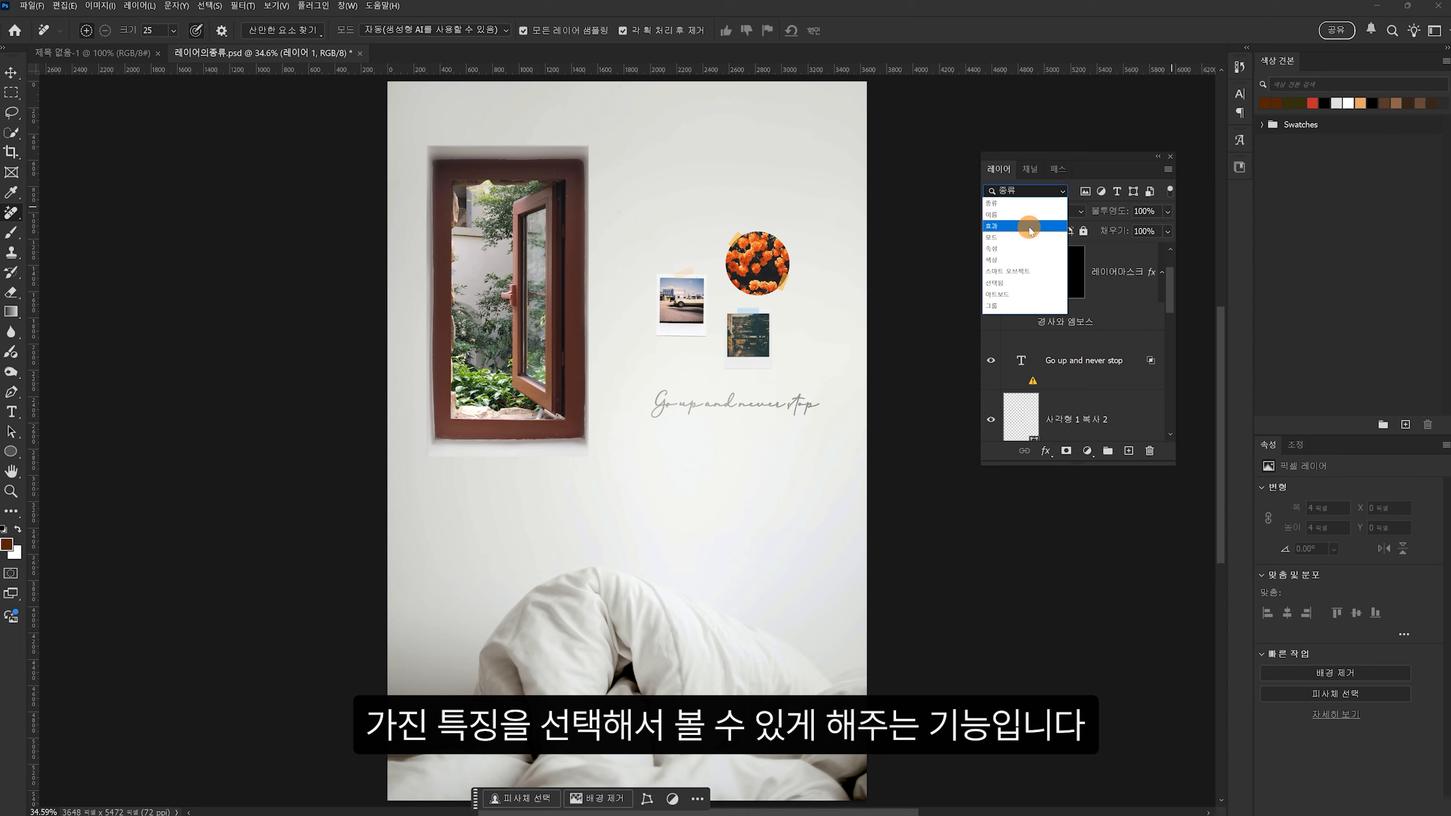
pyautogui.click(1022, 226)
pyautogui.click(1047, 193)
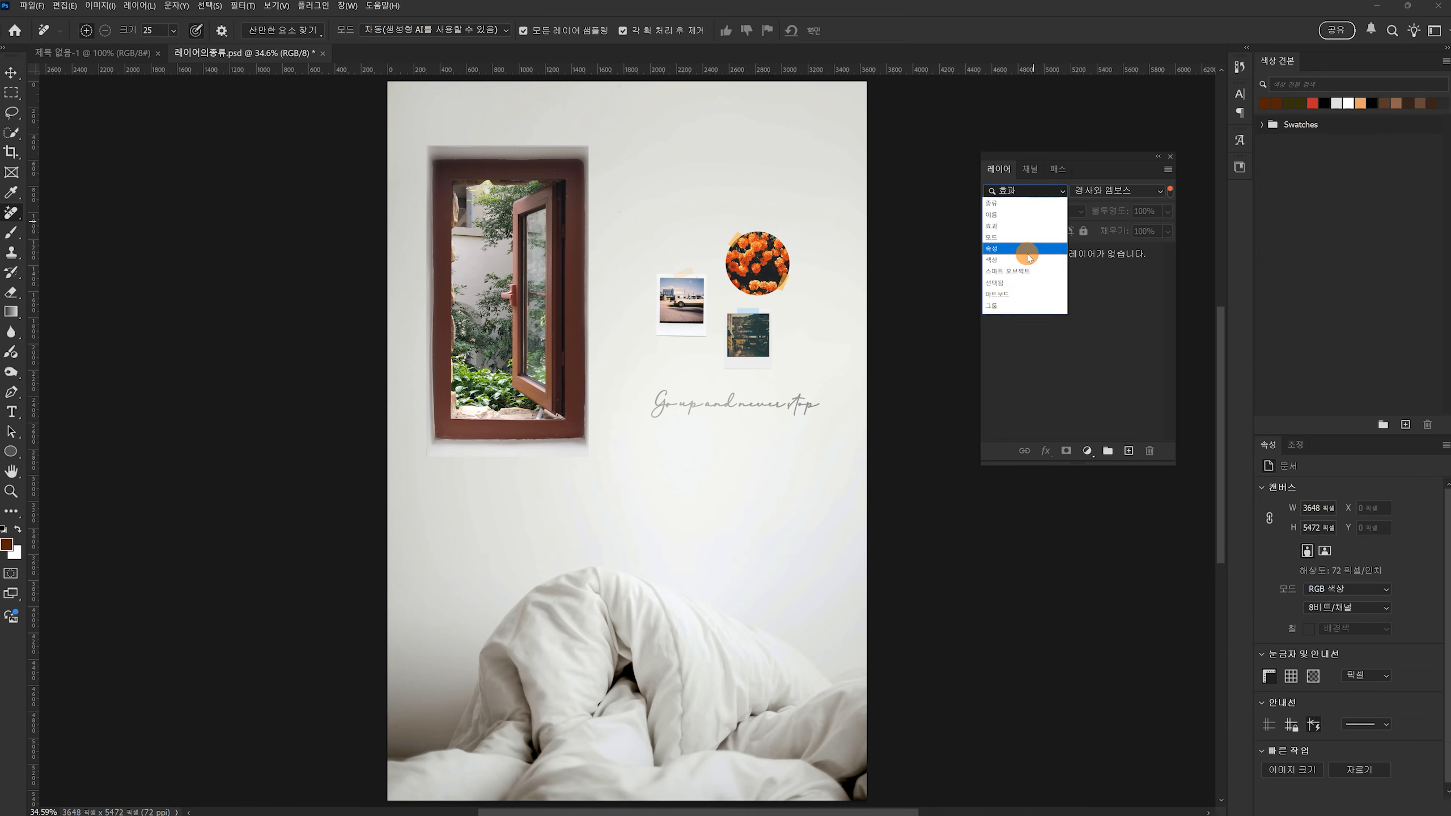
pyautogui.click(1029, 249)
pyautogui.click(1044, 194)
pyautogui.click(1030, 205)
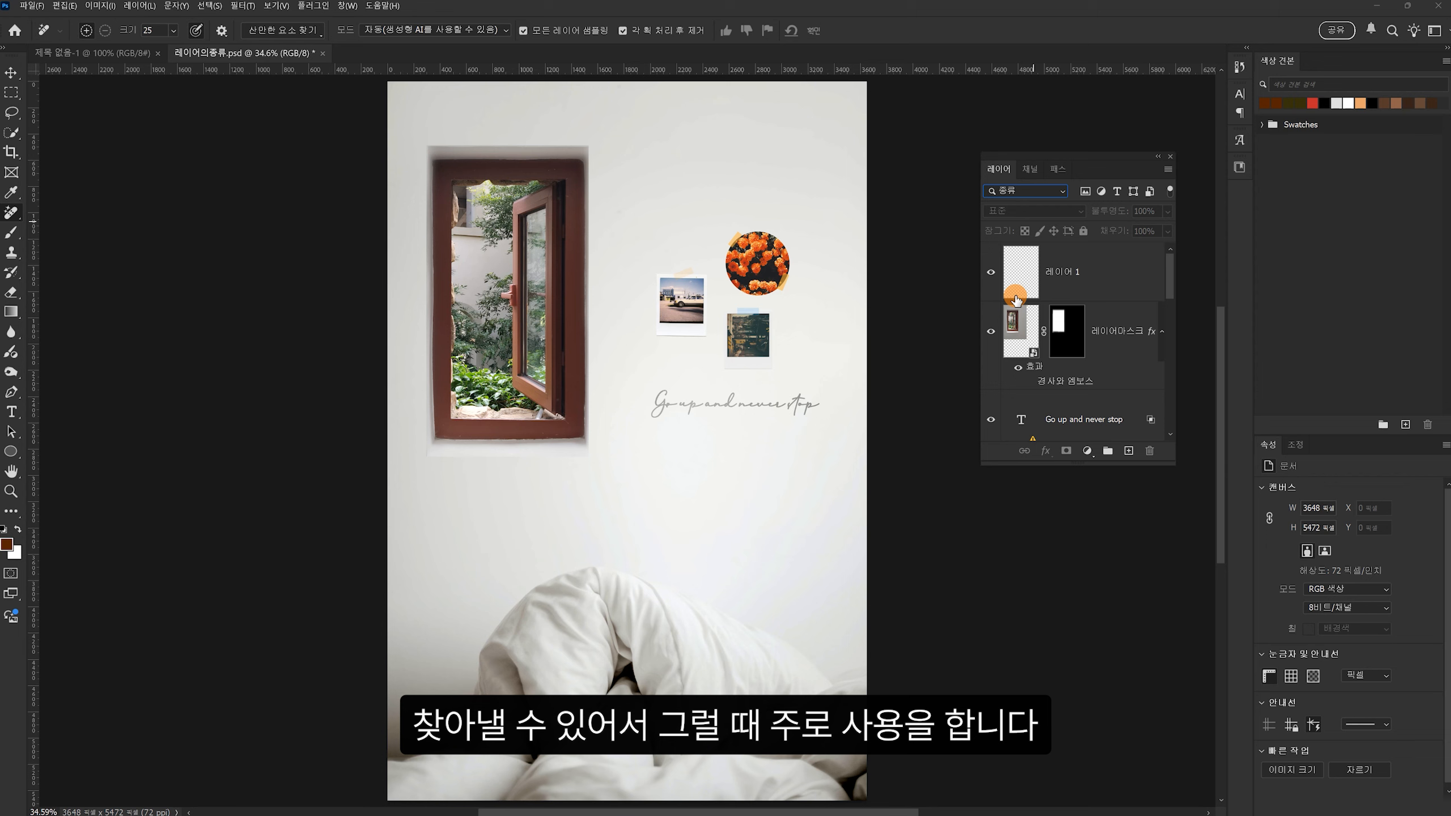
# - Filter the layer list by pixel, adjustment and type layers in turn, and turn these filters off again
pyautogui.click(1086, 192)
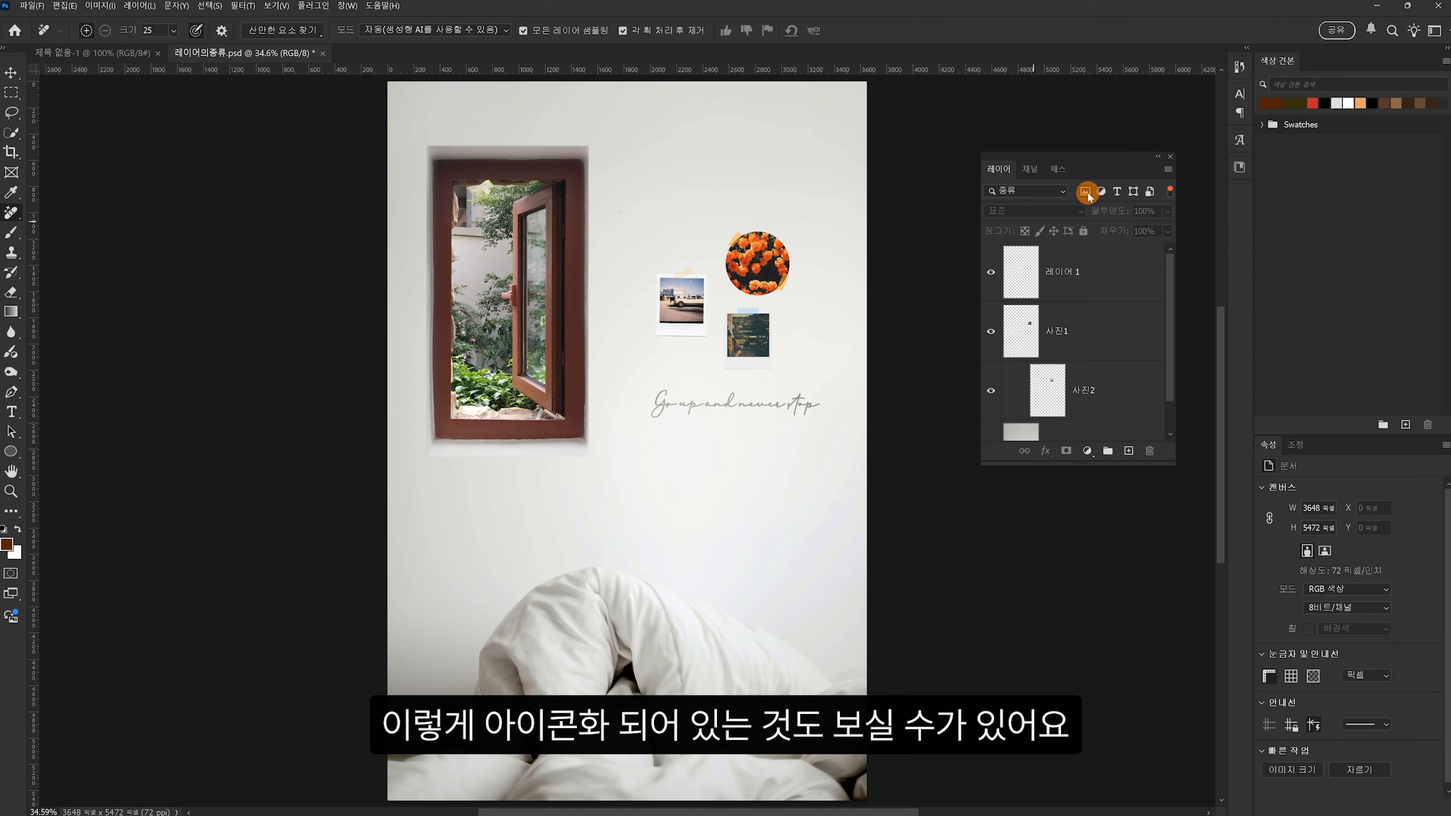
pyautogui.click(1101, 193)
pyautogui.click(1116, 193)
pyautogui.click(1116, 193)
pyautogui.click(1101, 193)
pyautogui.click(1085, 192)
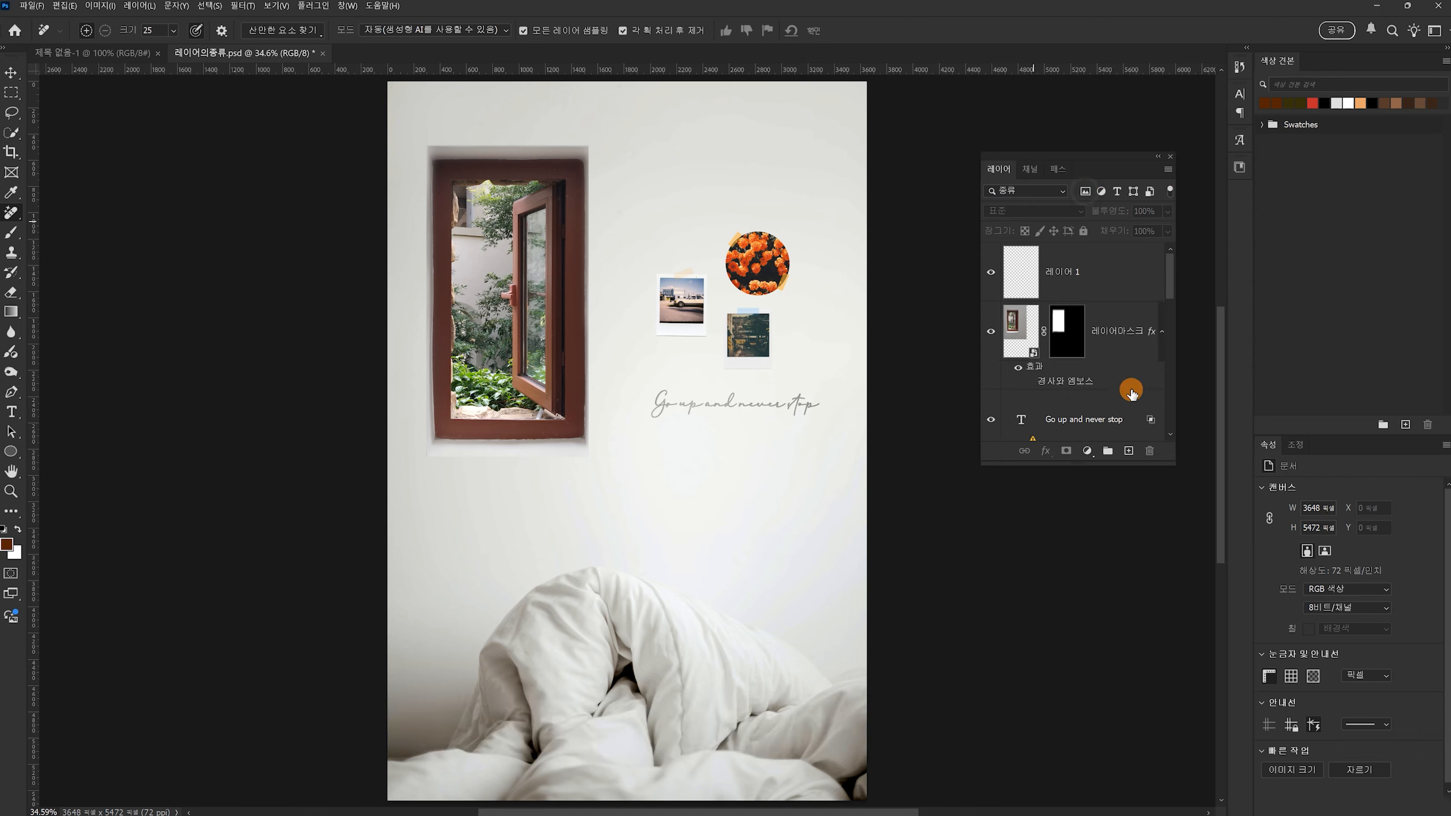
# - Select the 레이어마스크 layer and examine its available blending modes without changing the mode
pyautogui.click(1107, 331)
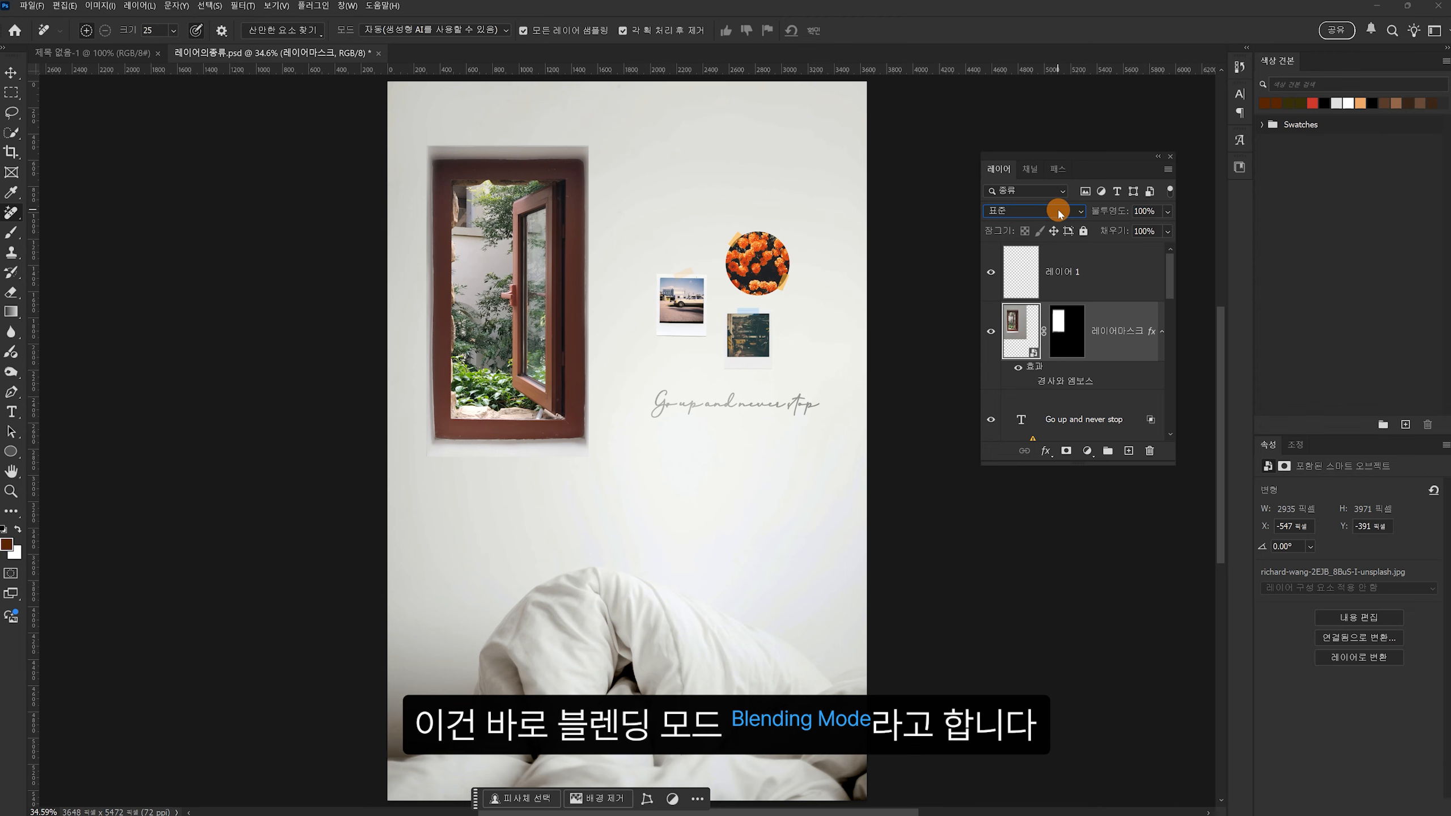
pyautogui.click(1059, 212)
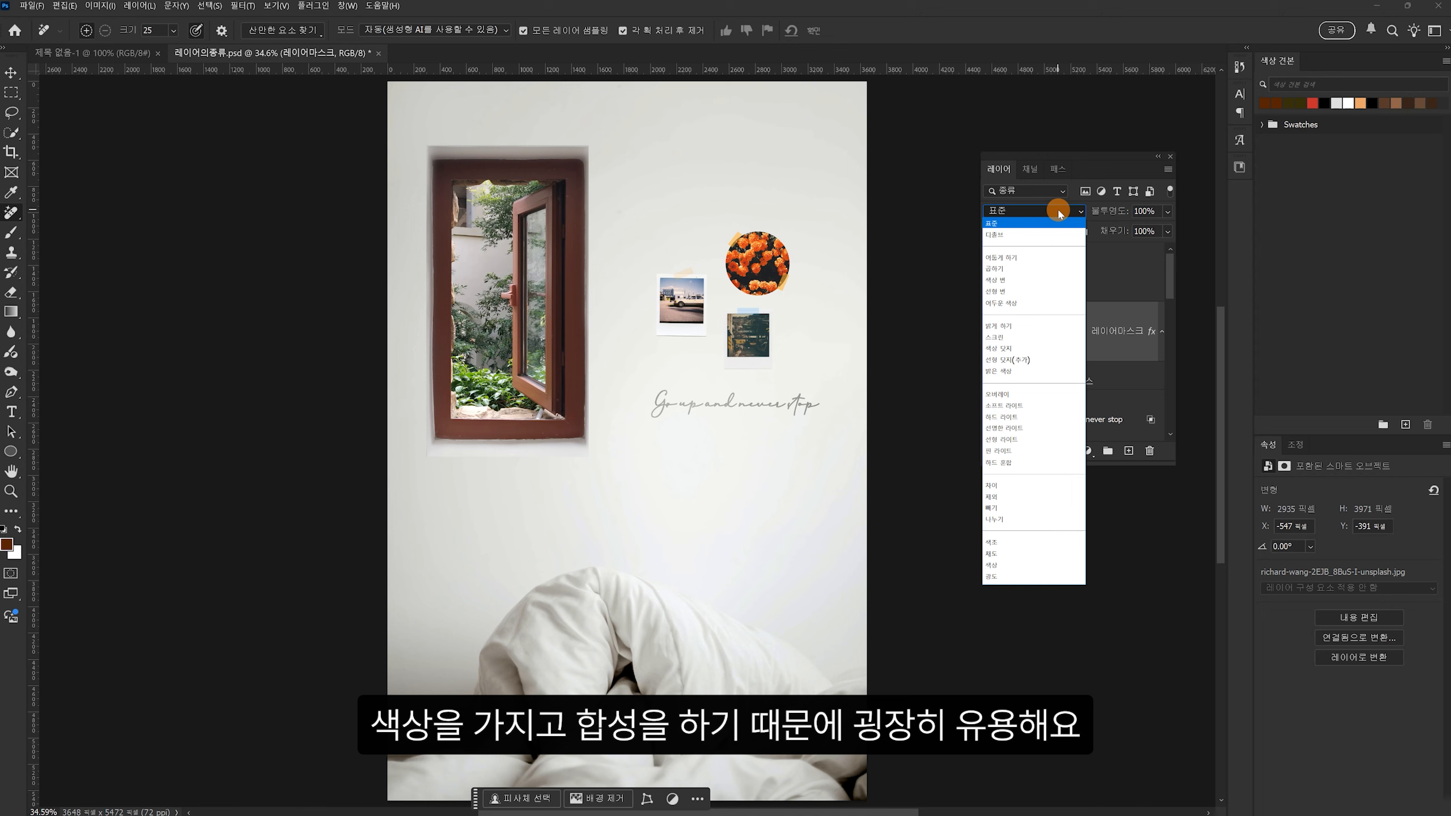
pyautogui.click(1059, 212)
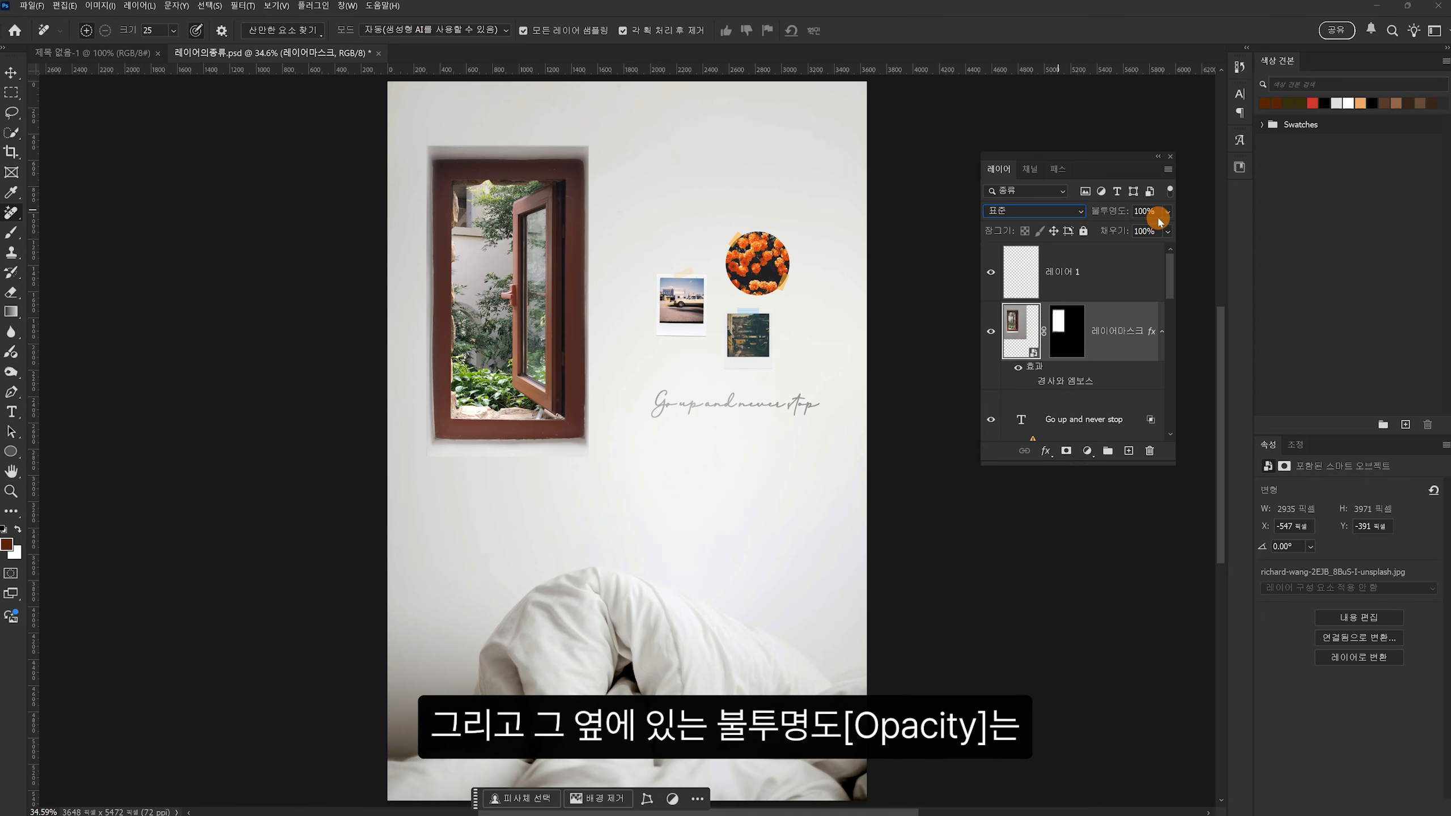
# - Examine the opacity slider of the 레이어마스크 layer, and the fill and opacity sliders of 레이어 1
pyautogui.click(1160, 212)
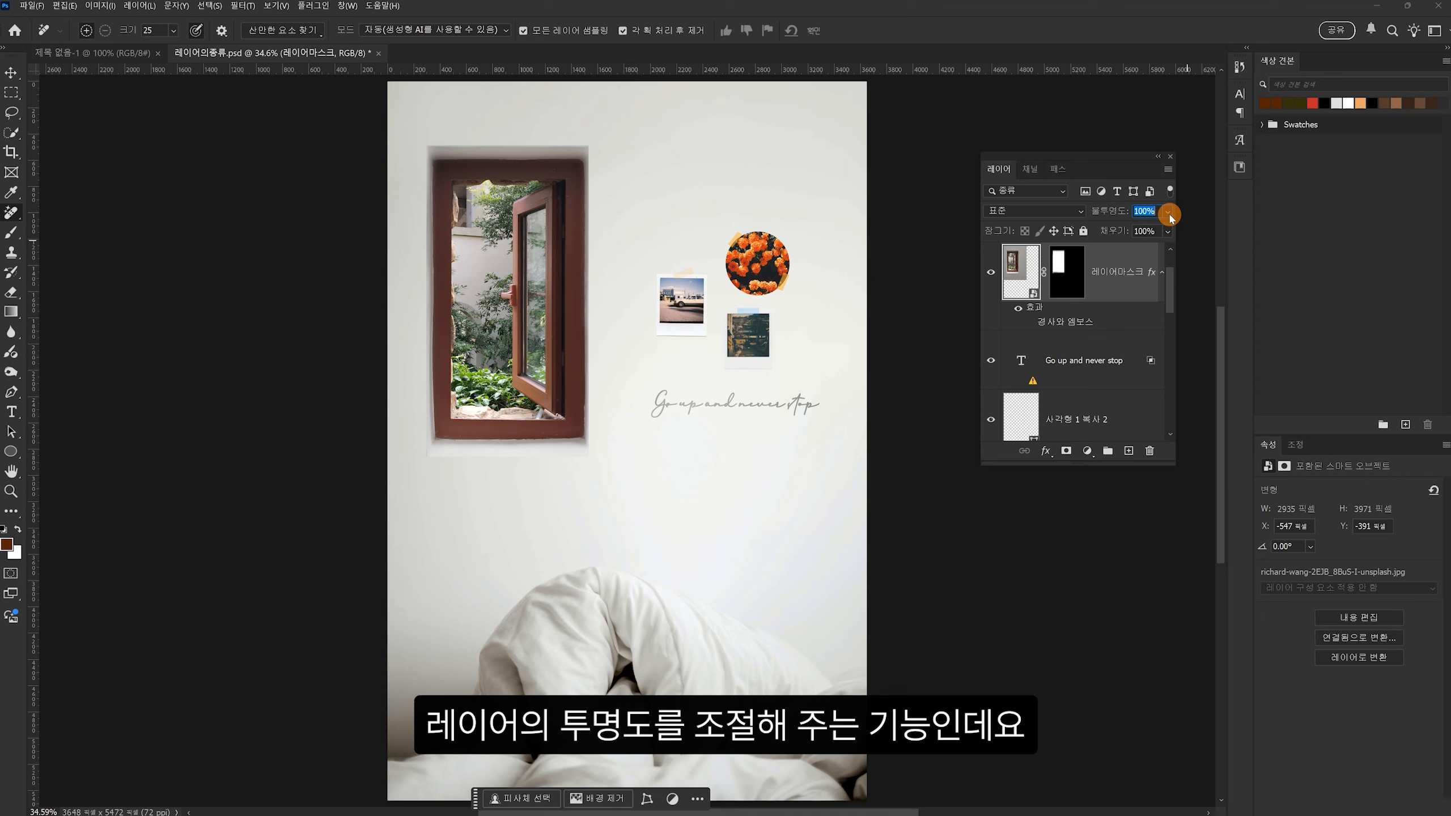
pyautogui.click(1168, 214)
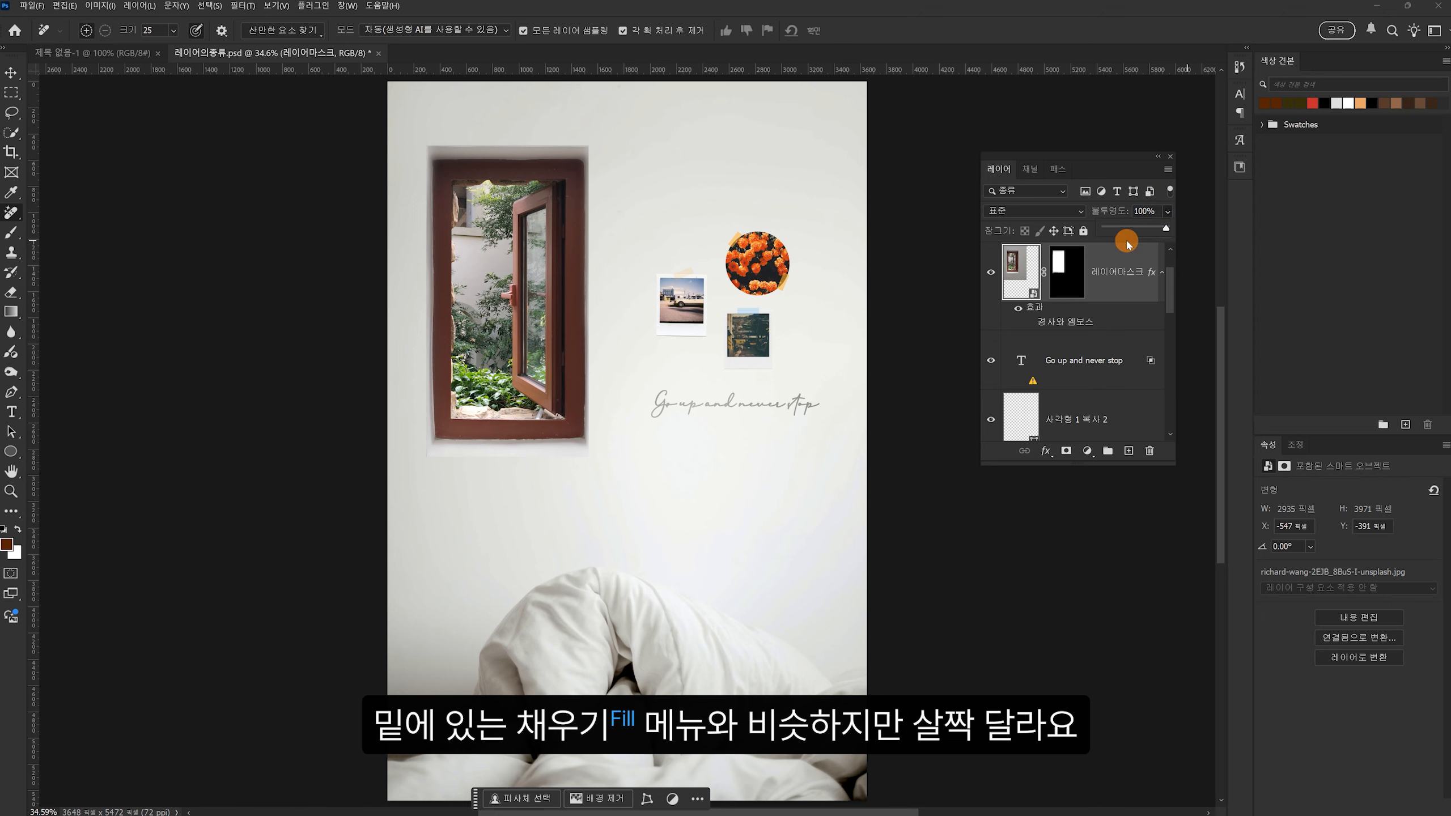
pyautogui.hotkey('ctrl', 'shift', 'alt', 'n')
pyautogui.click(1168, 231)
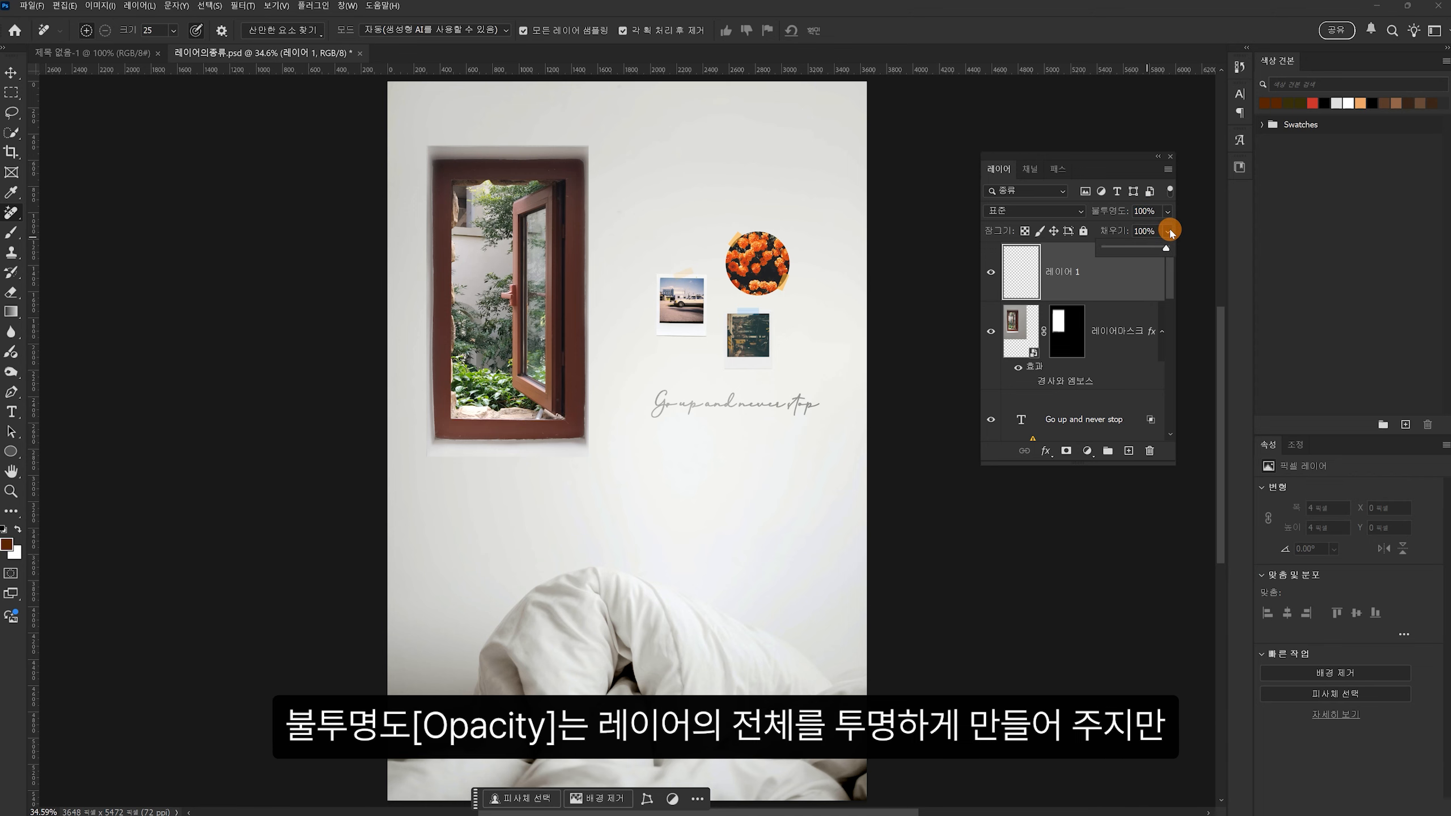
pyautogui.click(1168, 211)
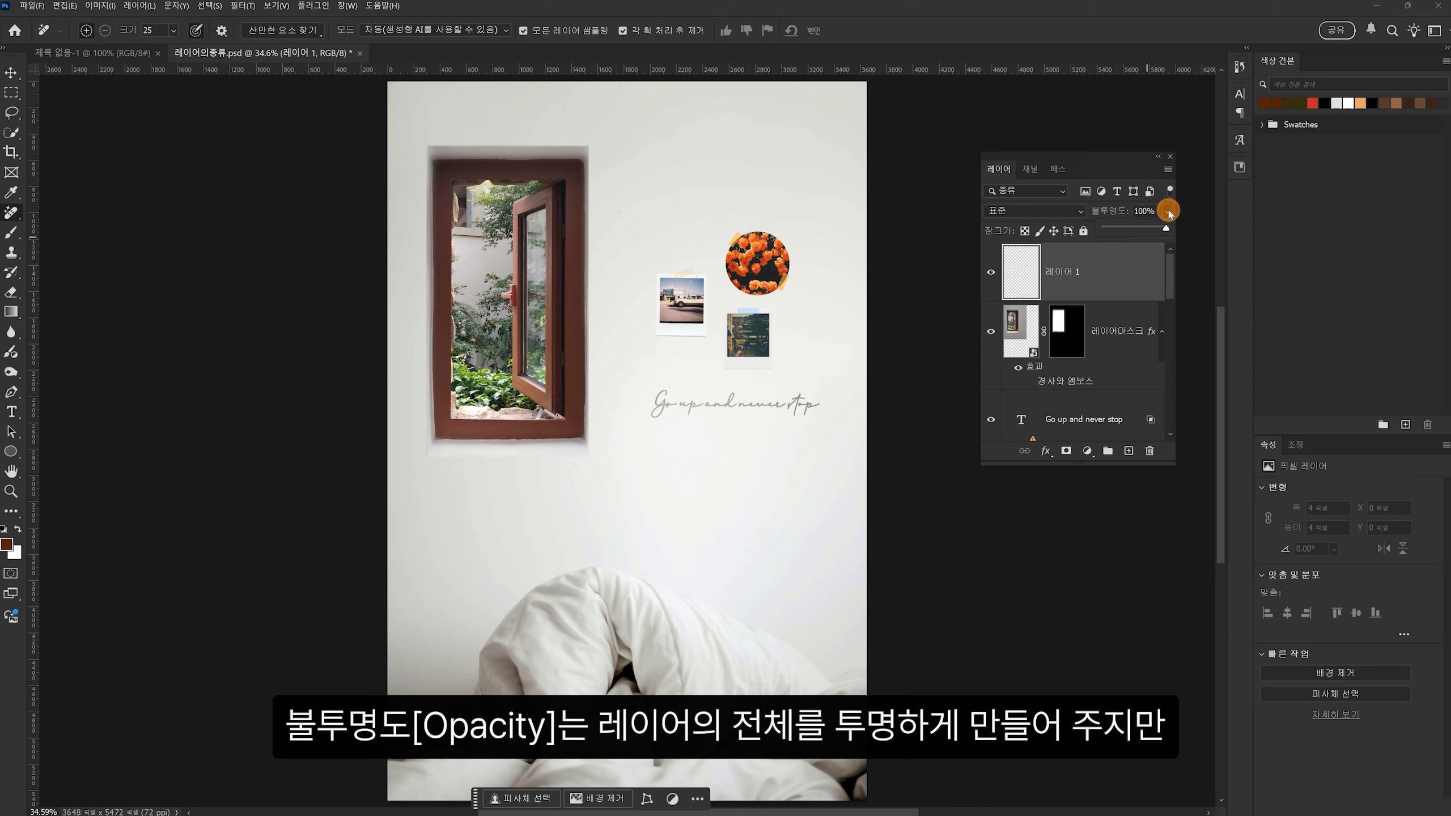
pyautogui.click(1168, 212)
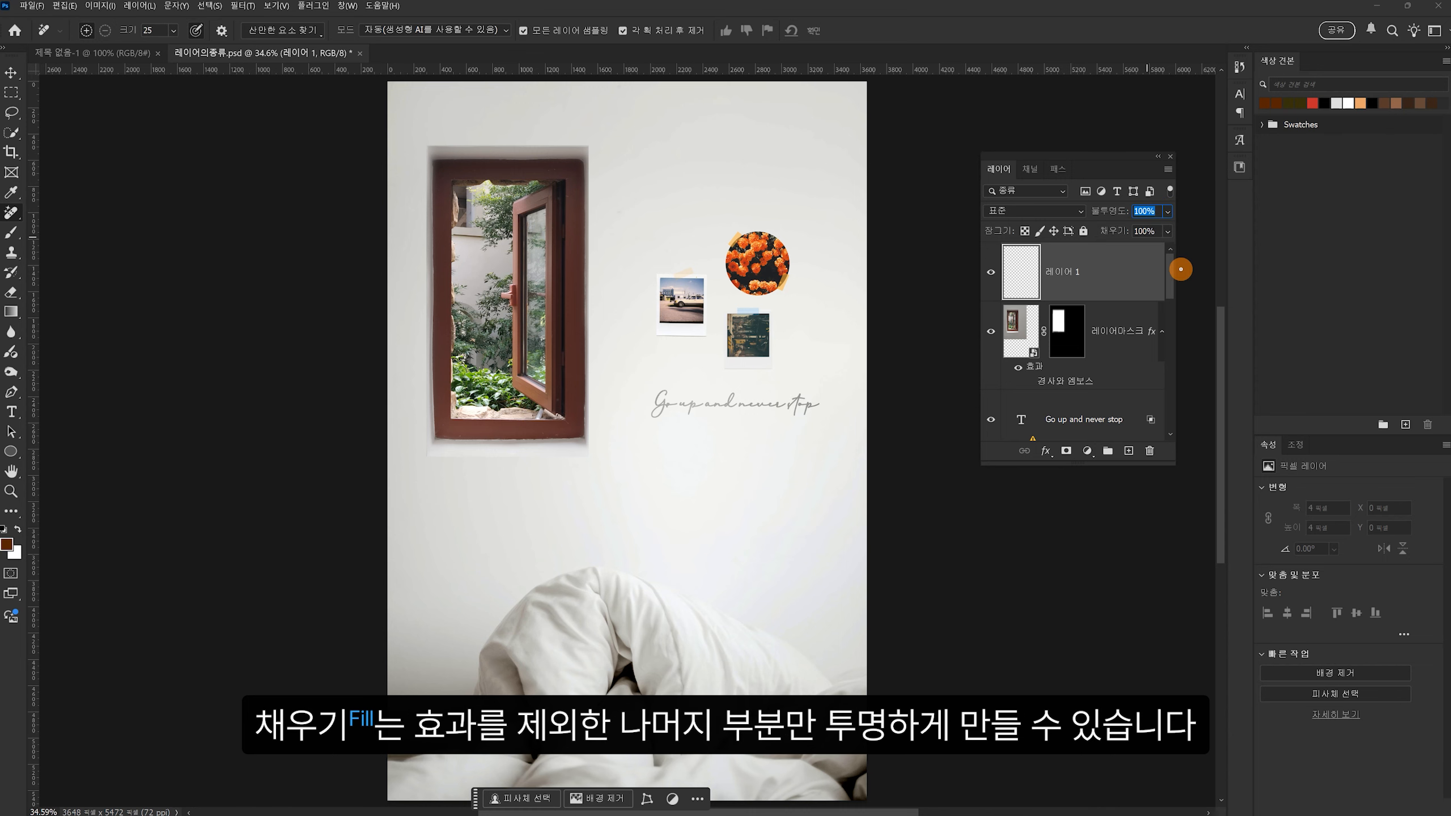
pyautogui.click(1168, 230)
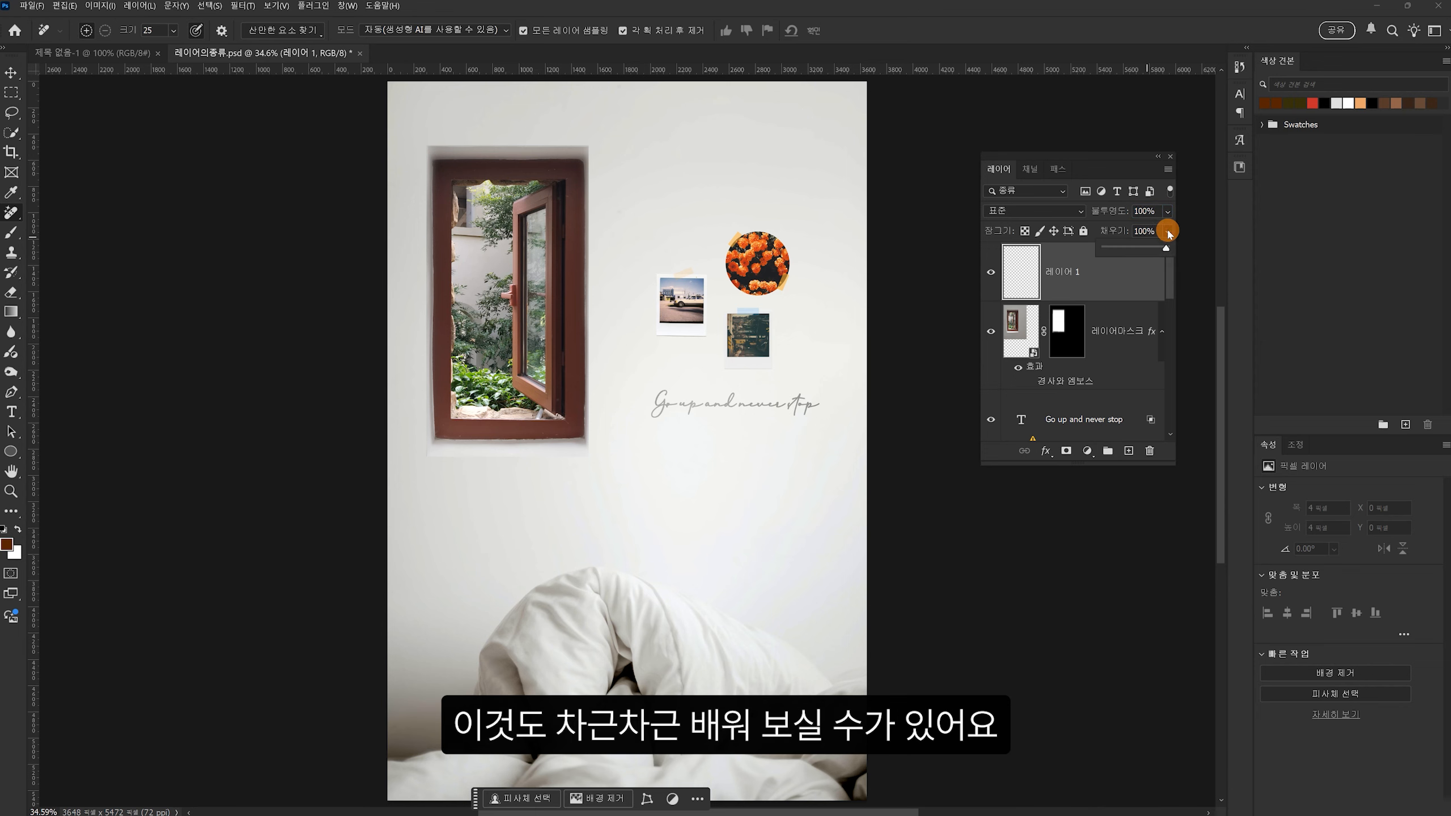
pyautogui.click(1169, 230)
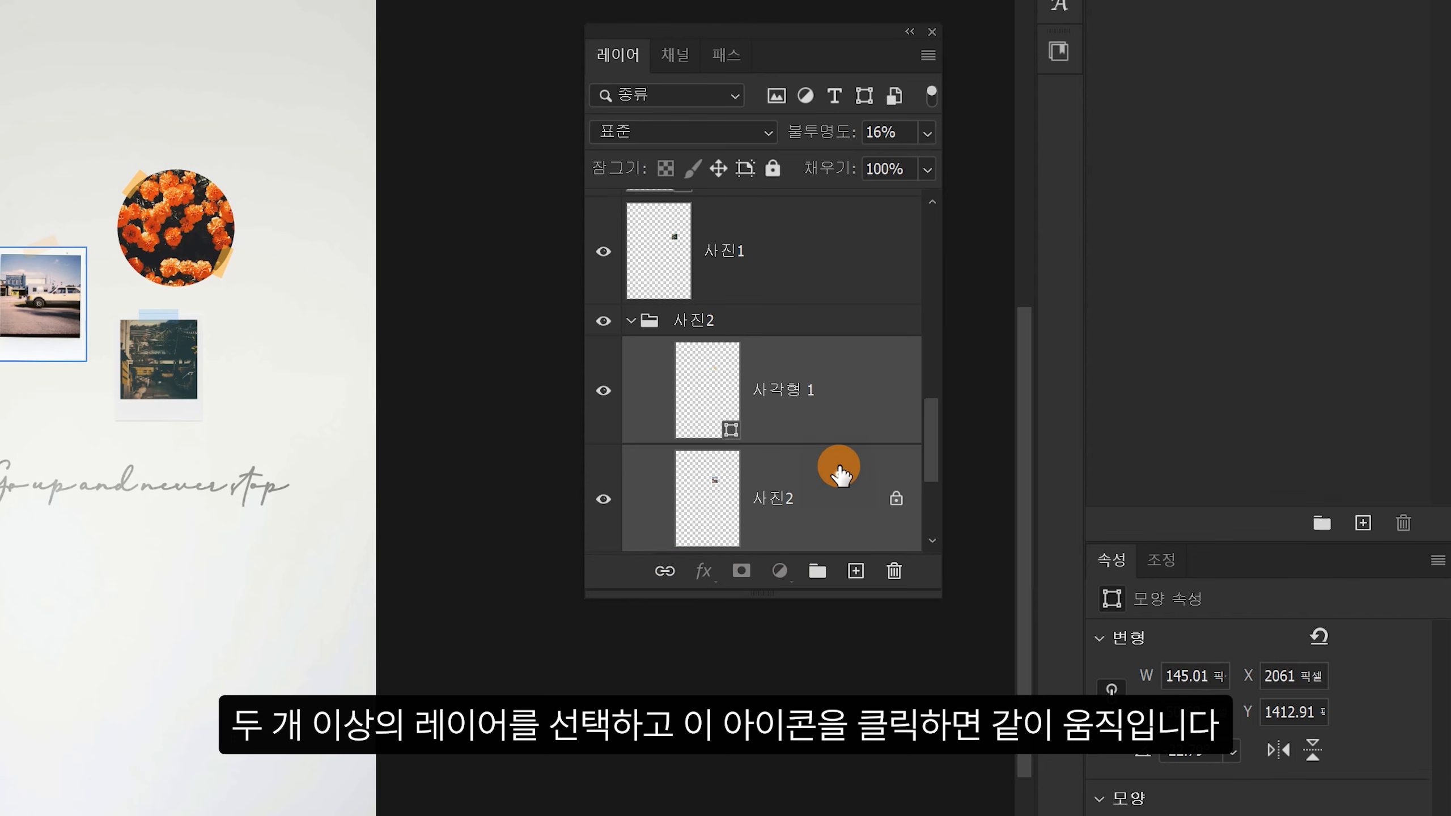
# - Link the 사각형 1 and 사진2 layers and move them together slightly lower, to about X 2048, Y 1524 px
pyautogui.click(812, 407)
pyautogui.keyDown('shift'); pyautogui.click(151, 334); pyautogui.keyUp('shift')
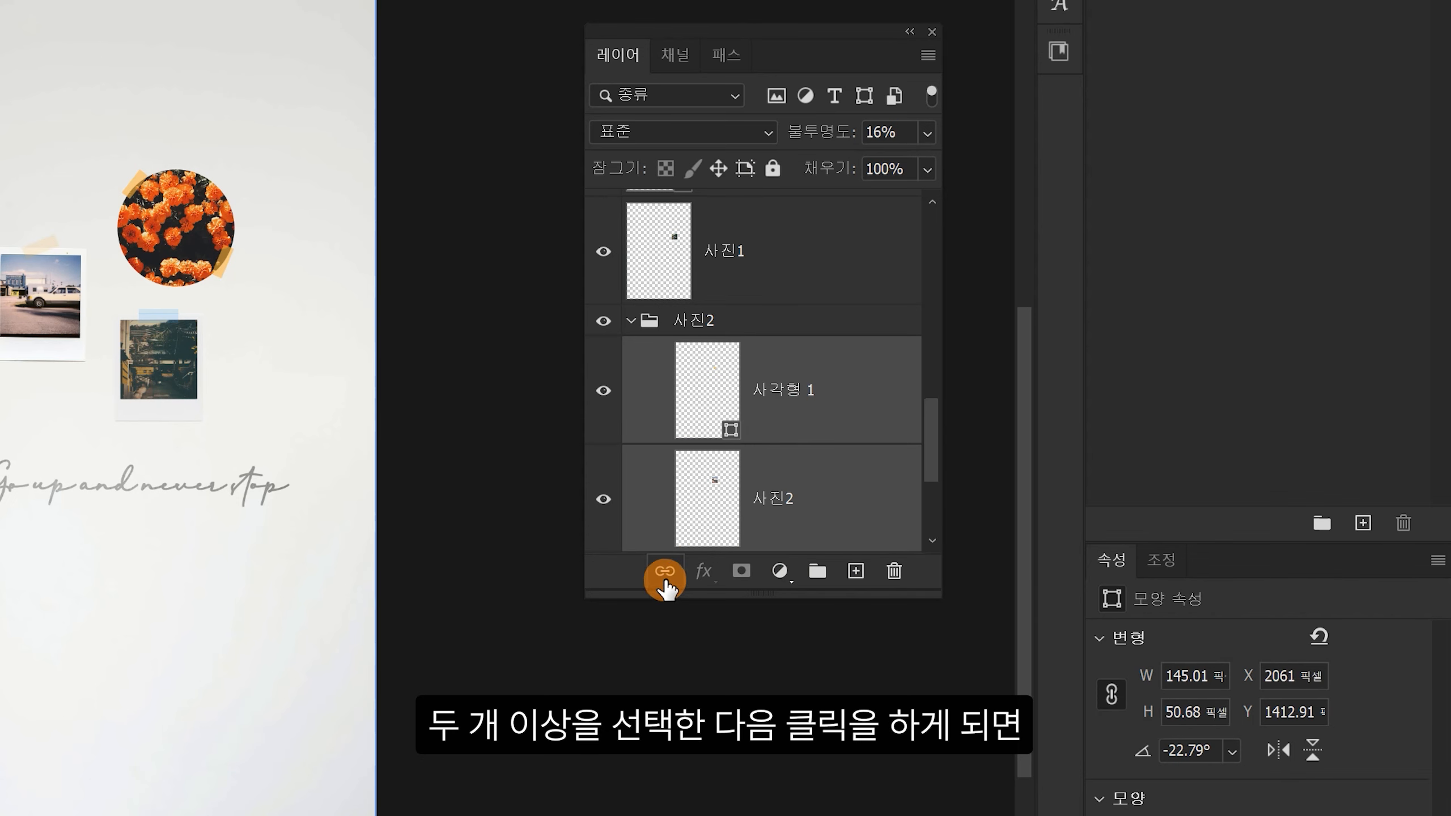
pyautogui.click(665, 572)
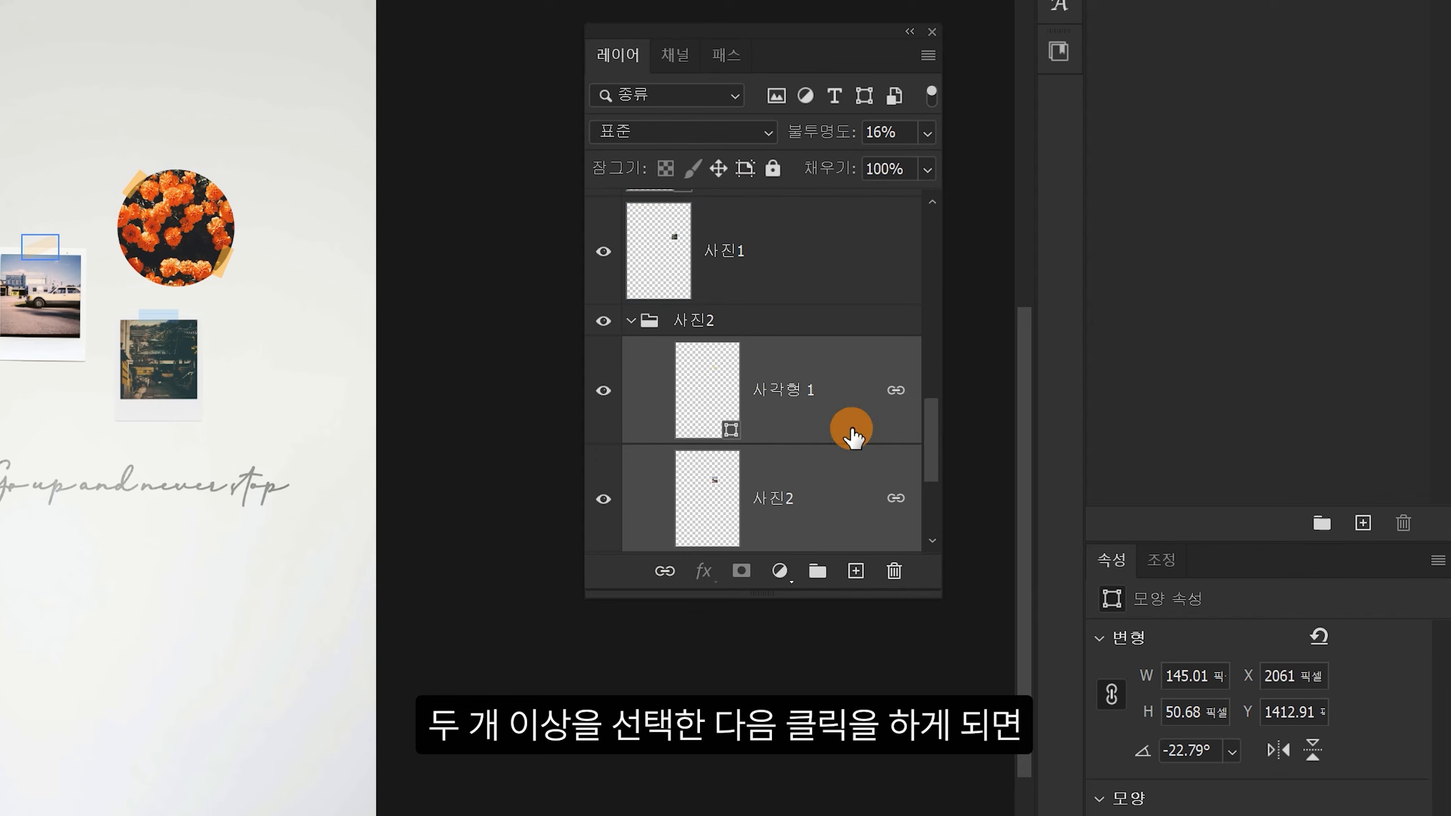
pyautogui.moveTo(5, 302); pyautogui.dragTo(23, 340)
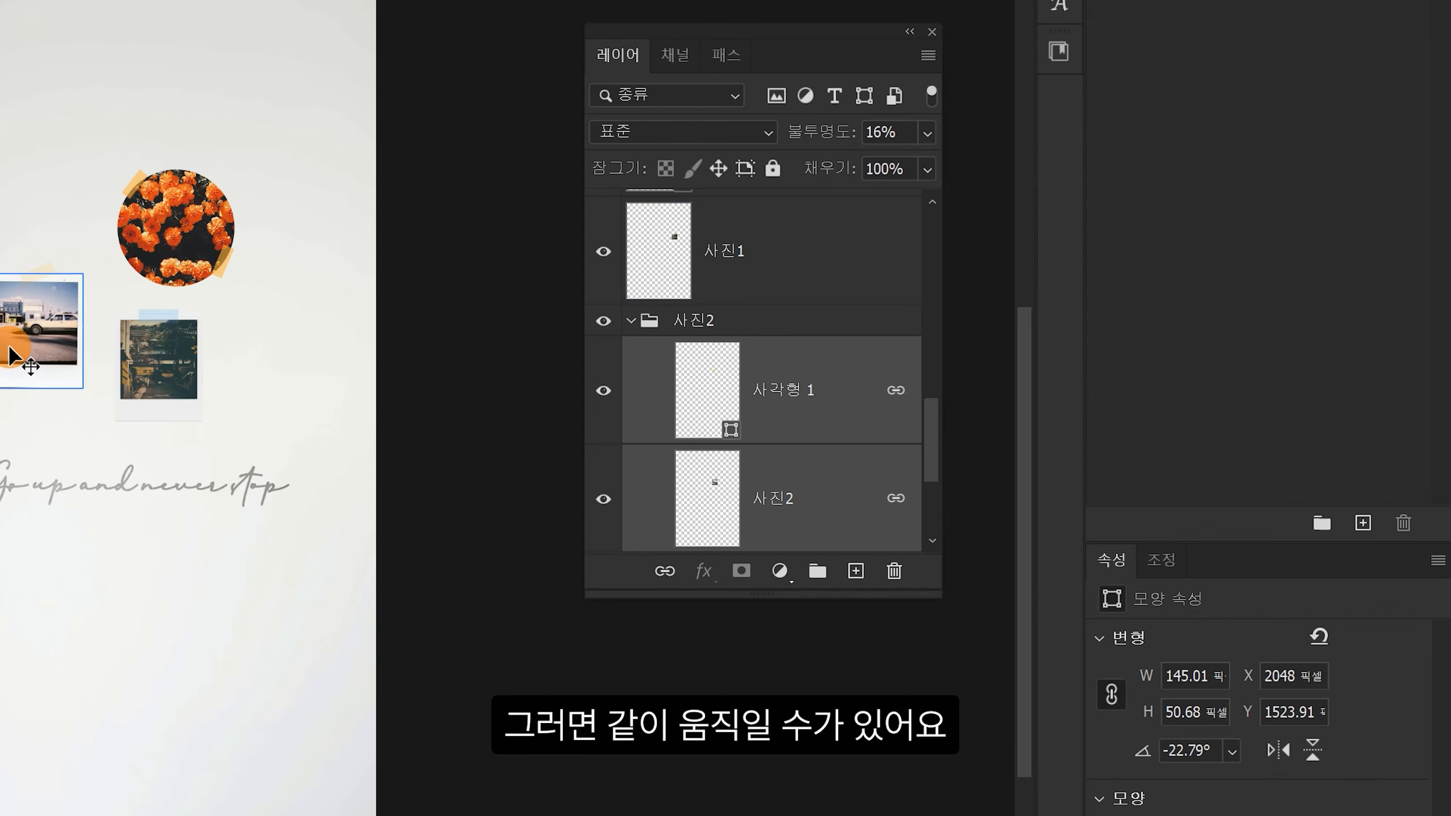
# - Select only the 사진2 layer and examine the layer effects available for it without applying one
pyautogui.click(791, 474)
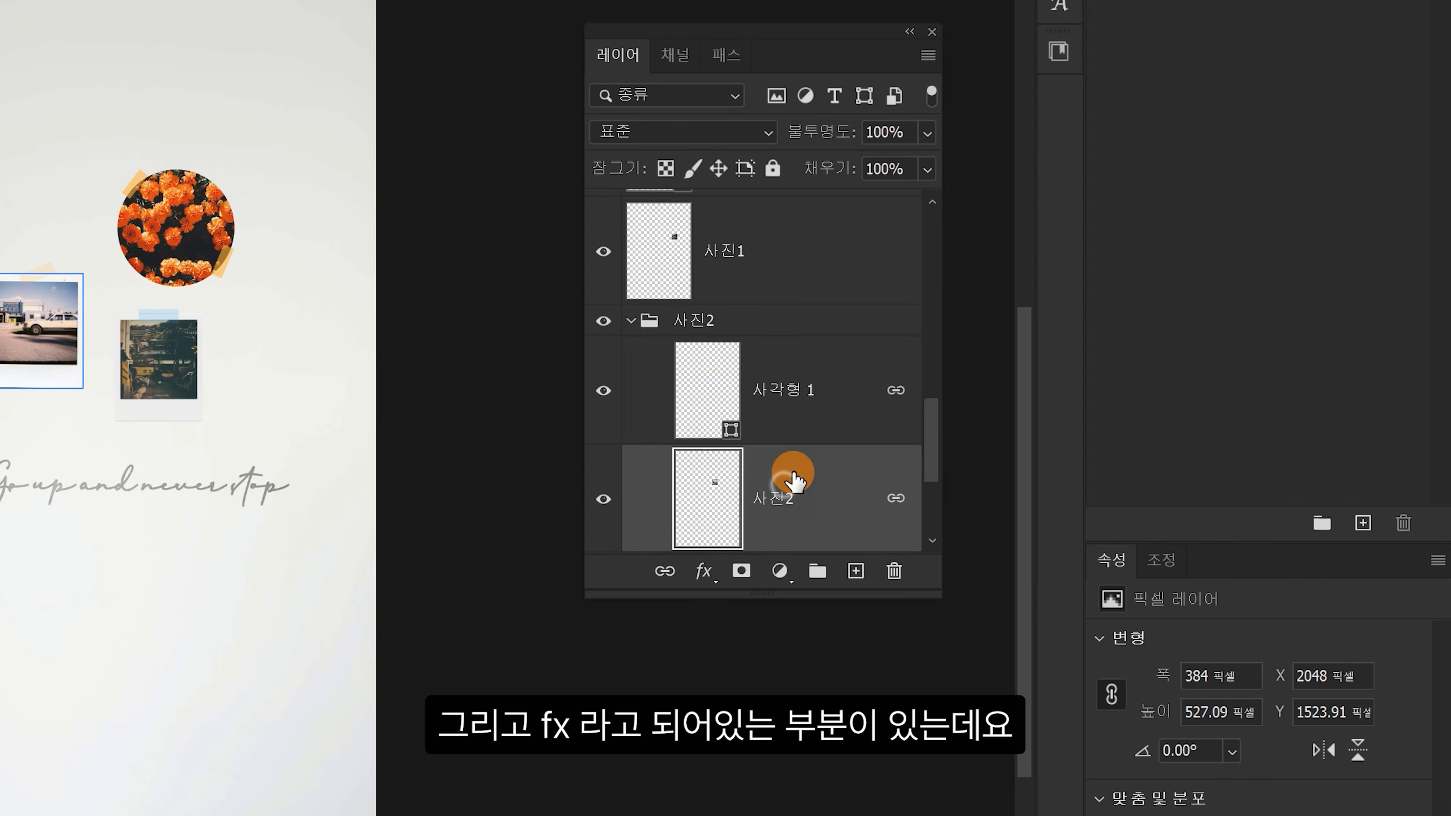
pyautogui.click(704, 574)
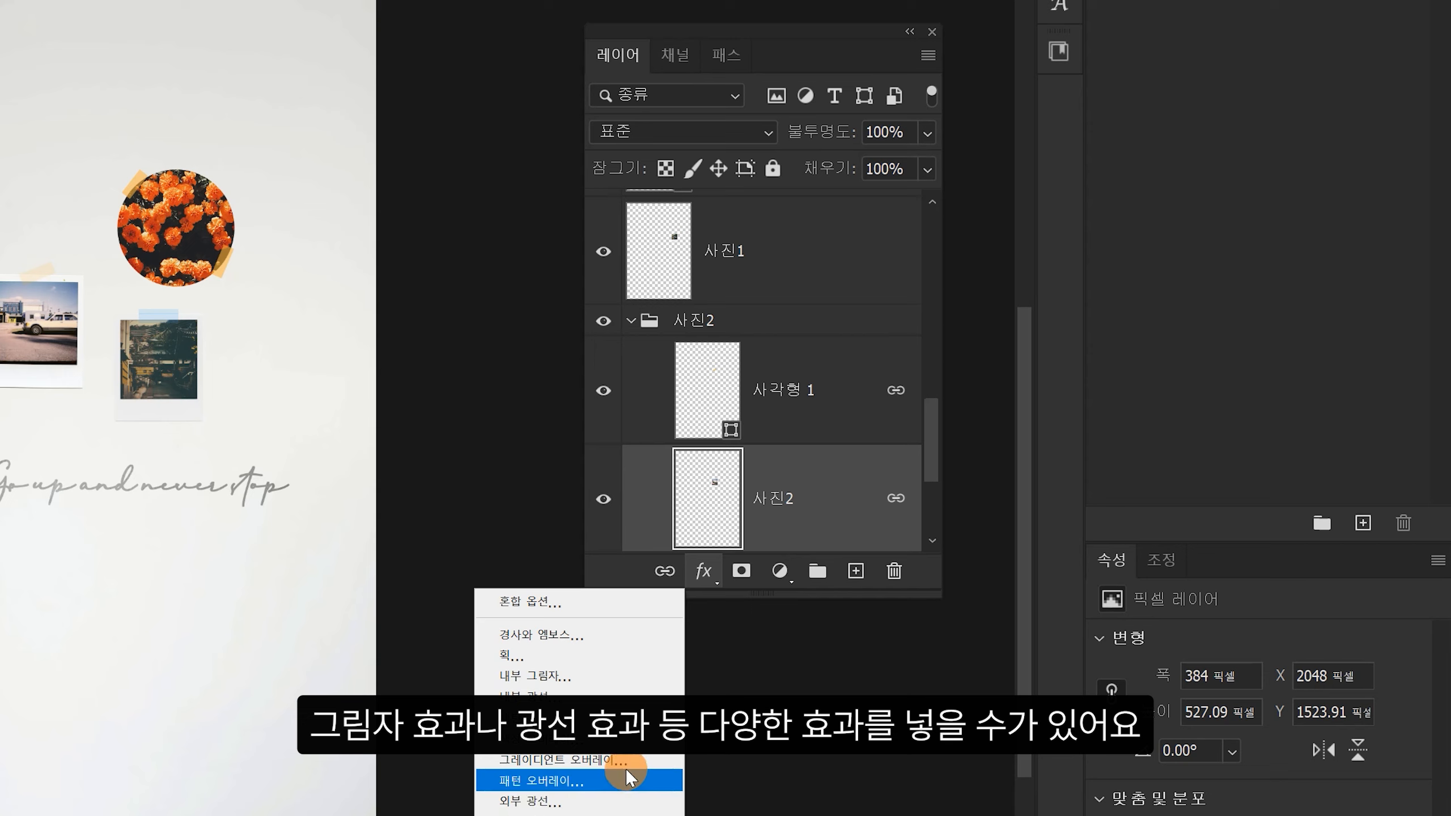
pyautogui.click(742, 570)
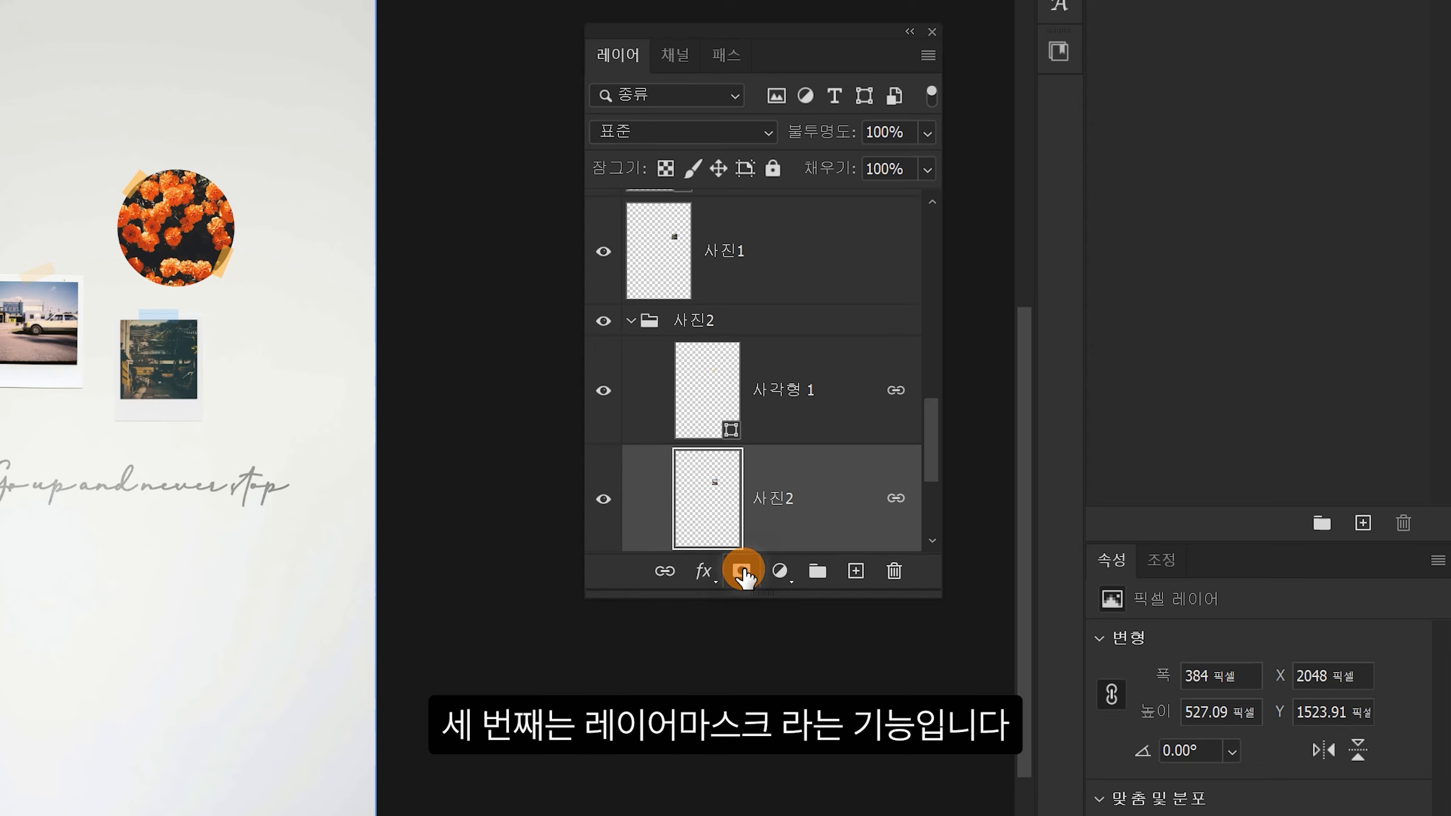
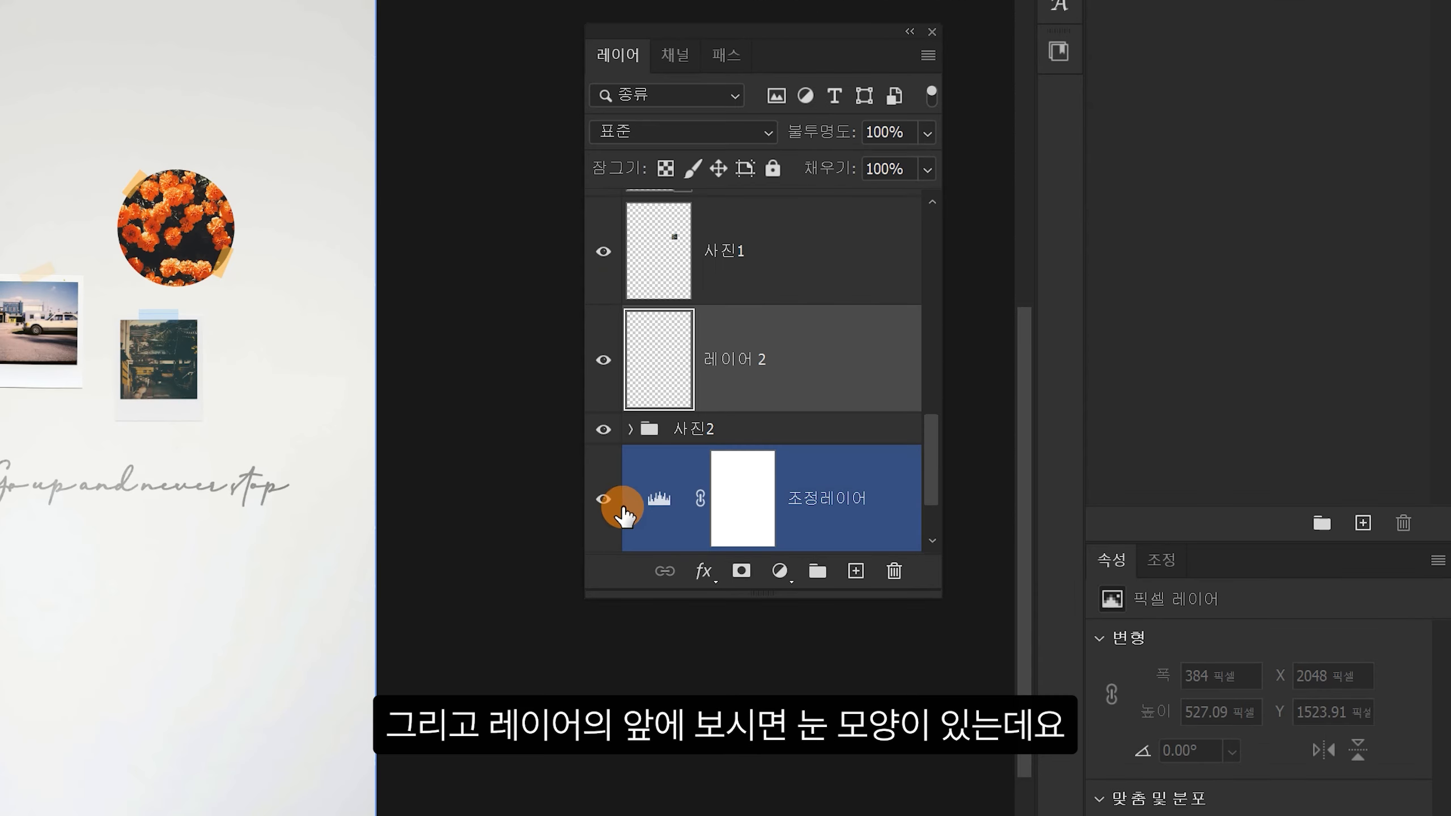
# - Hide the 레이어마스크 window layer and show it again, repeating the visibility toggle
pyautogui.scroll(5, 997, 366)
pyautogui.scroll(3, 636, 374)
pyautogui.click(638, 314)
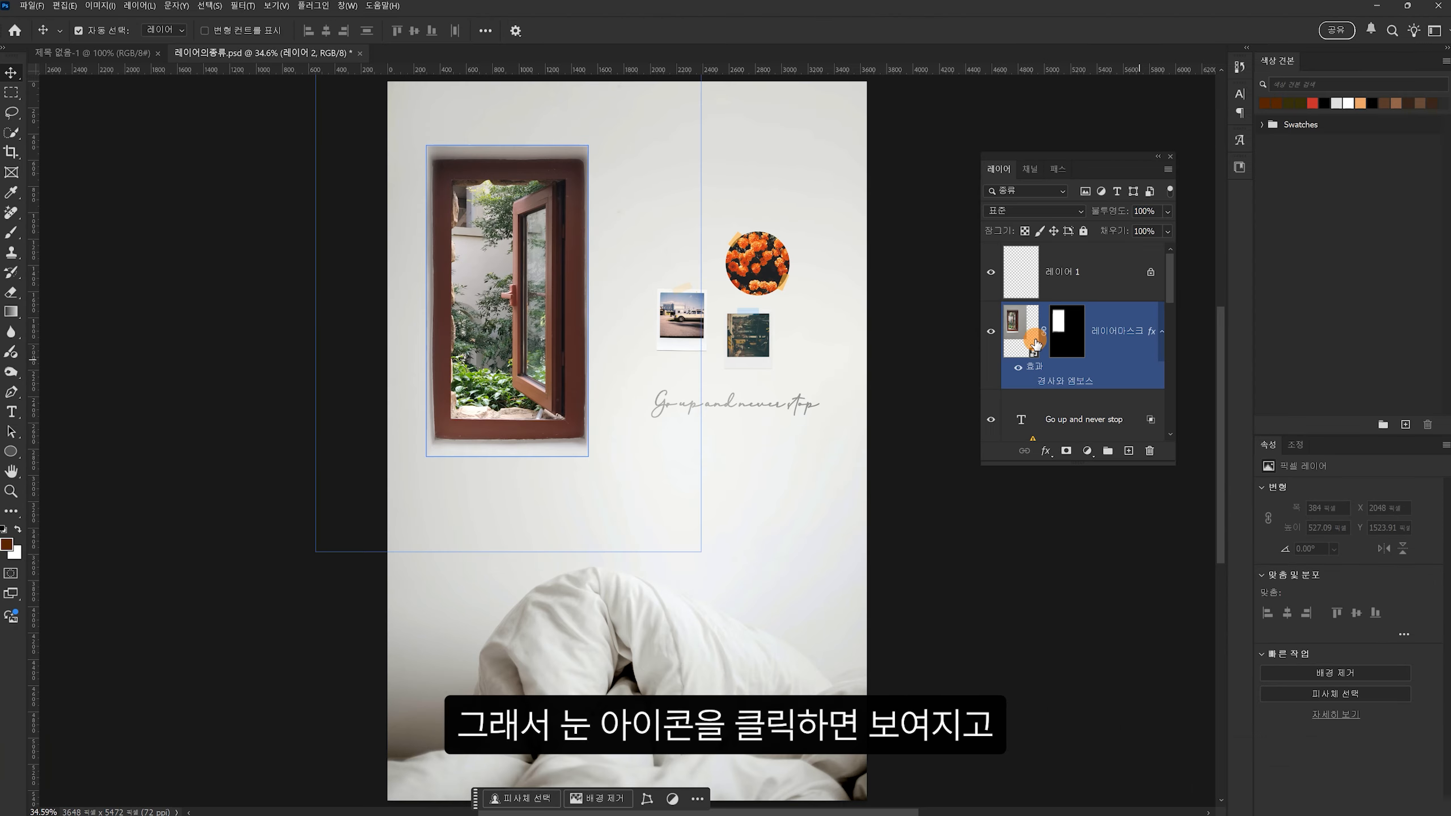
pyautogui.click(602, 353)
pyautogui.click(992, 332)
pyautogui.click(992, 332)
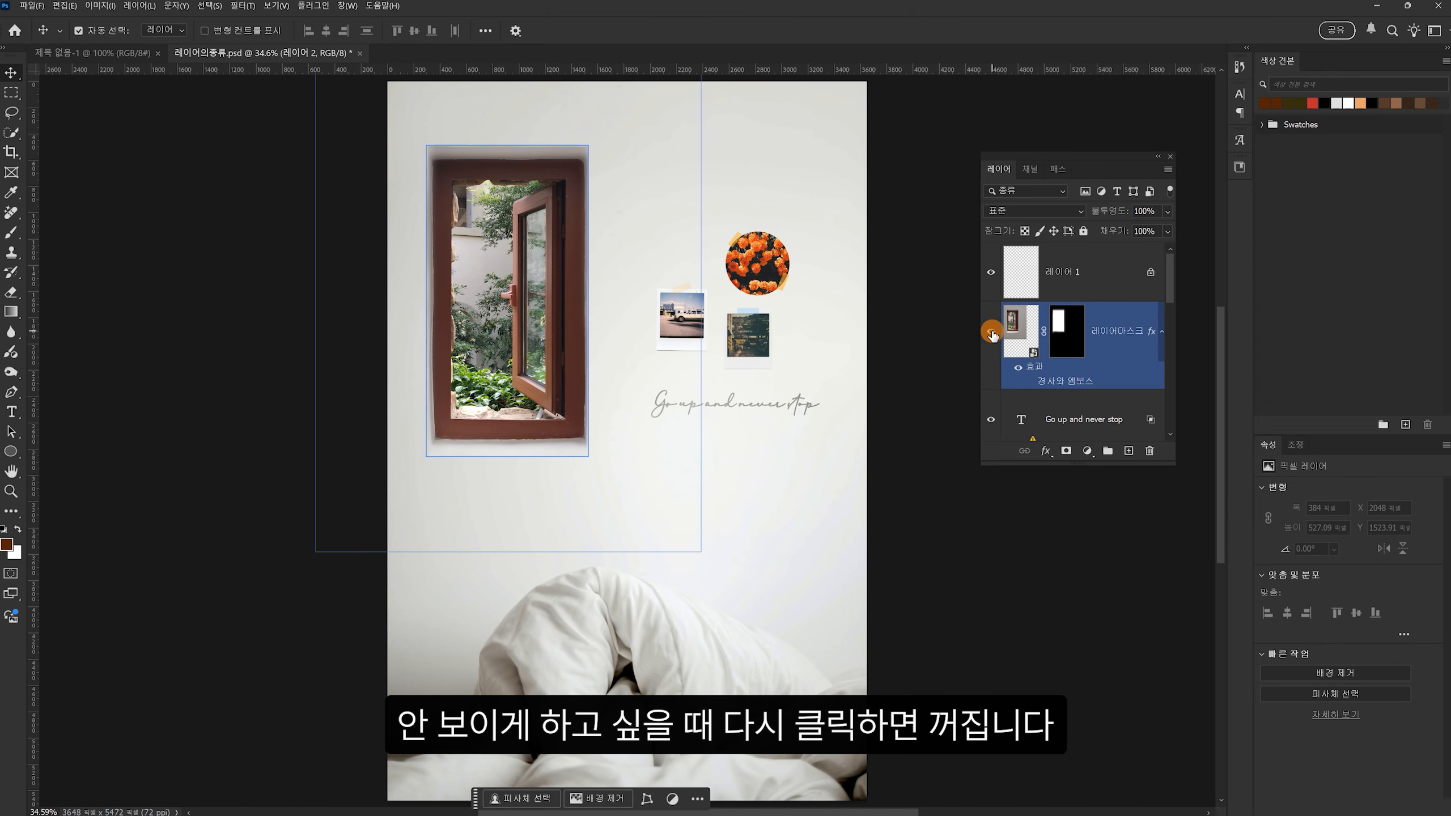
pyautogui.click(992, 332)
pyautogui.click(992, 332)
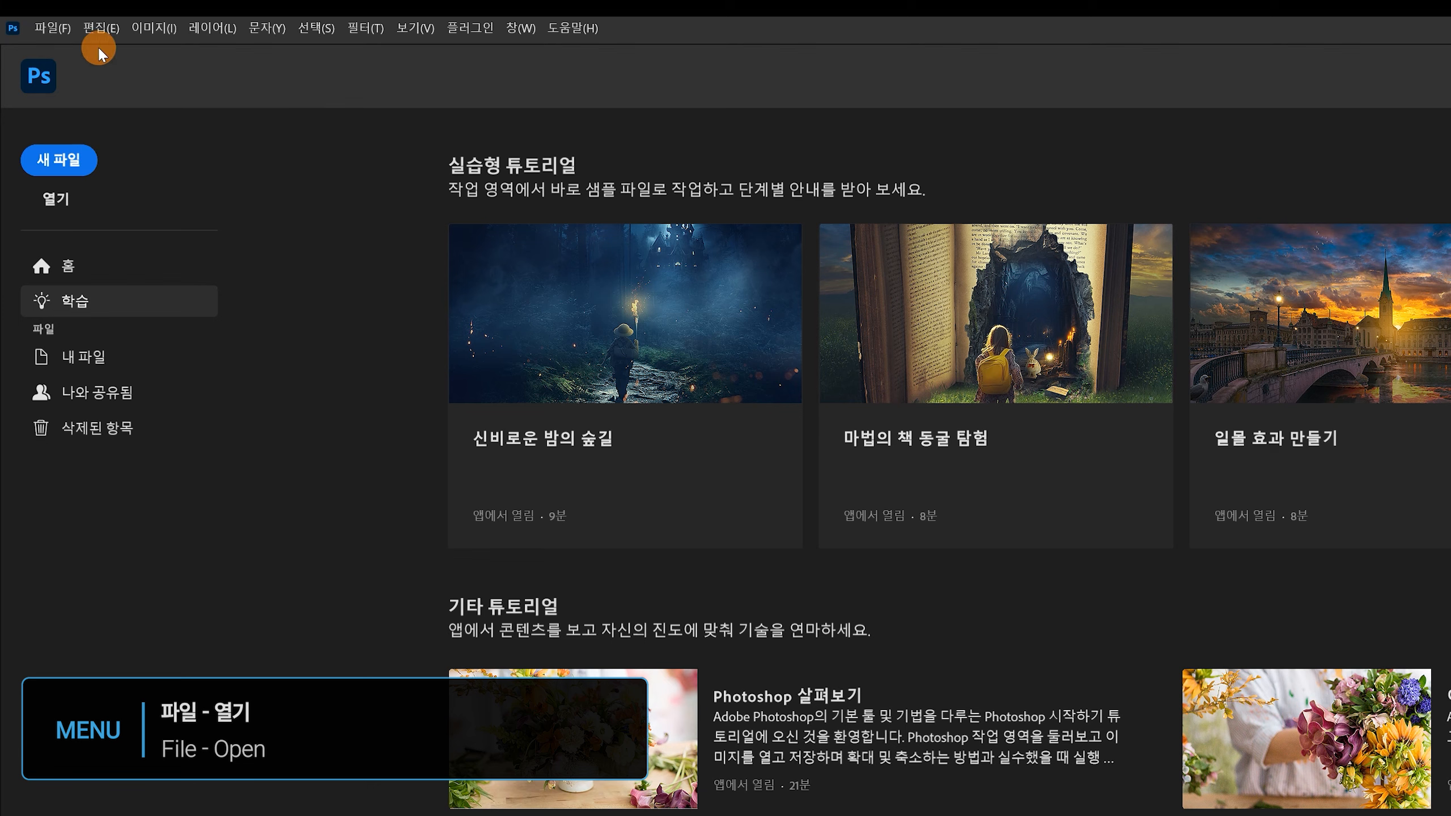
pyautogui.click(52, 27)
pyautogui.click(66, 67)
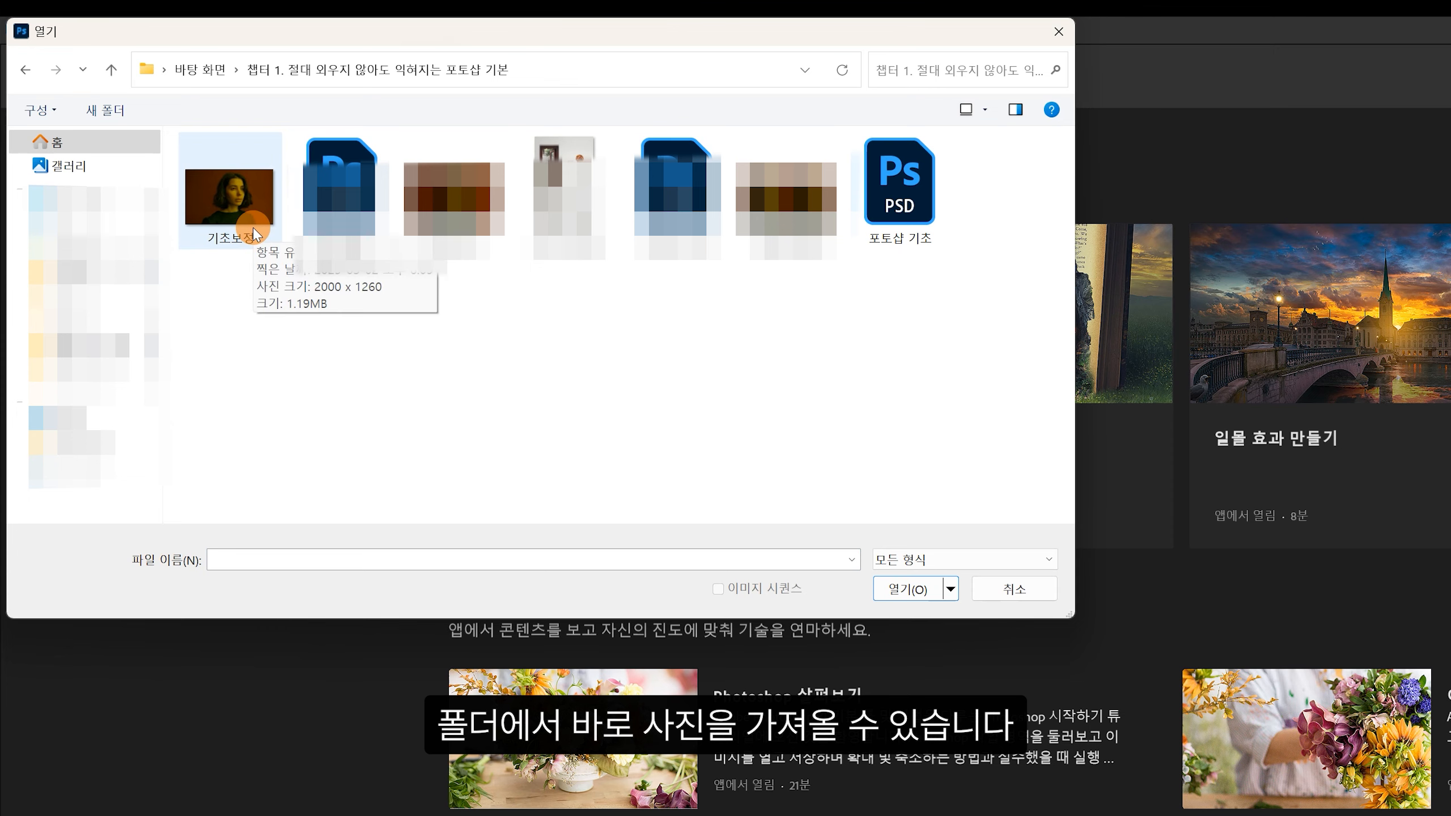
pyautogui.click(1026, 593)
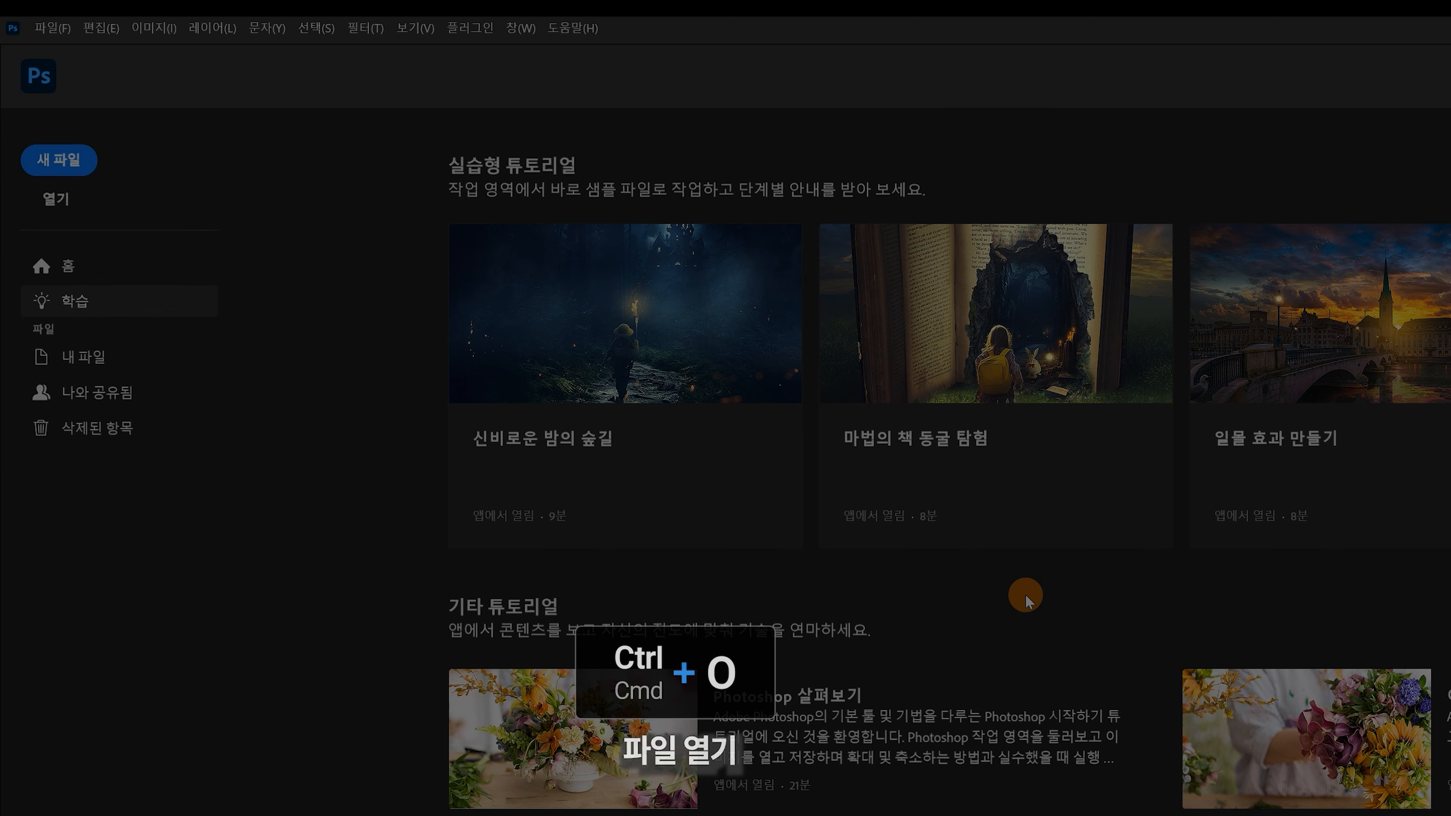
# - Open the portrait image 기초보정.jpg from the folder "챕터 1. 절대 외우지 않아도 익혀지는 포토샵 기본" on the desktop
pyautogui.hotkey('ctrl', 'o')
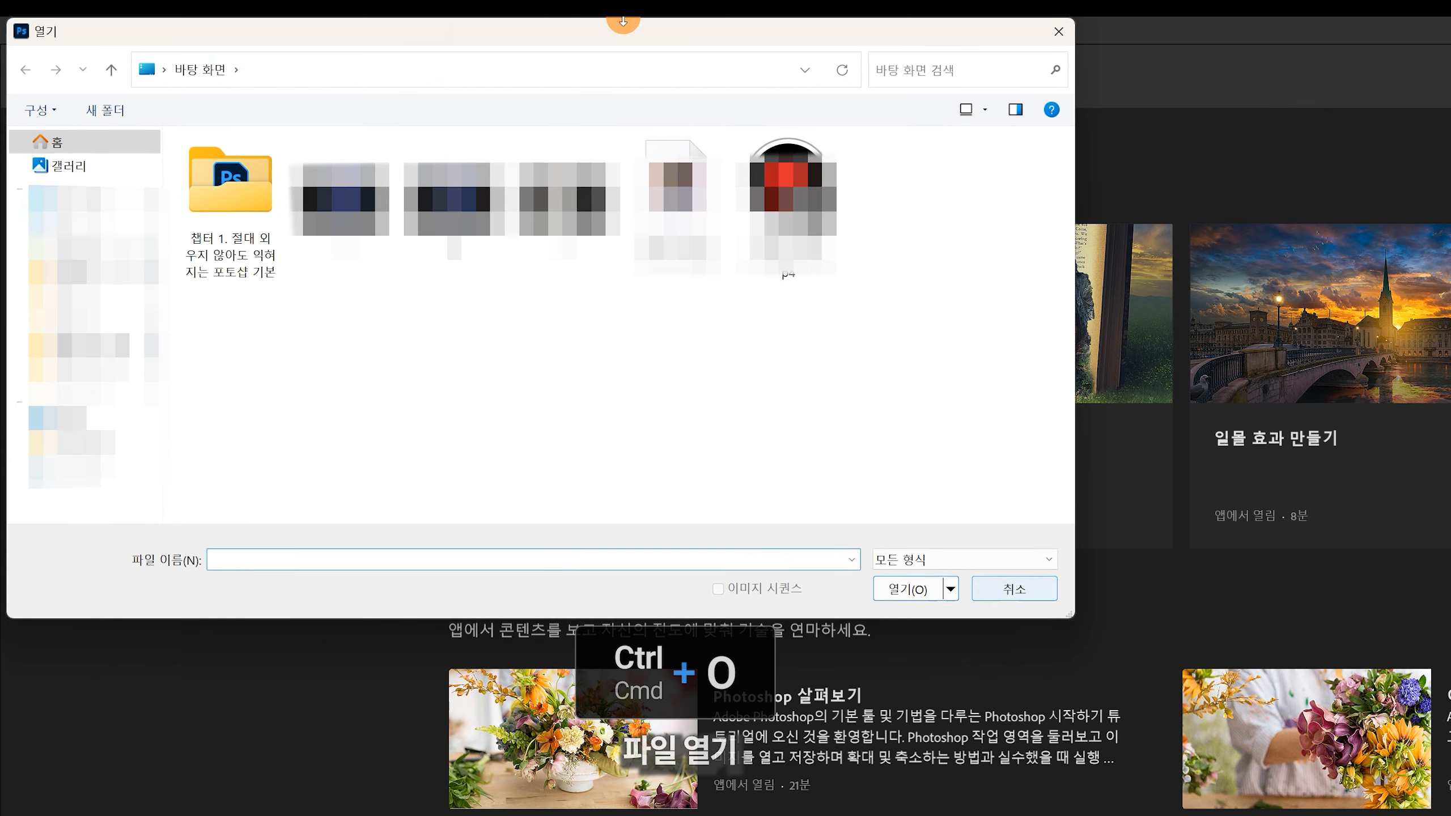
pyautogui.click(246, 215)
pyautogui.doubleClick(246, 214)
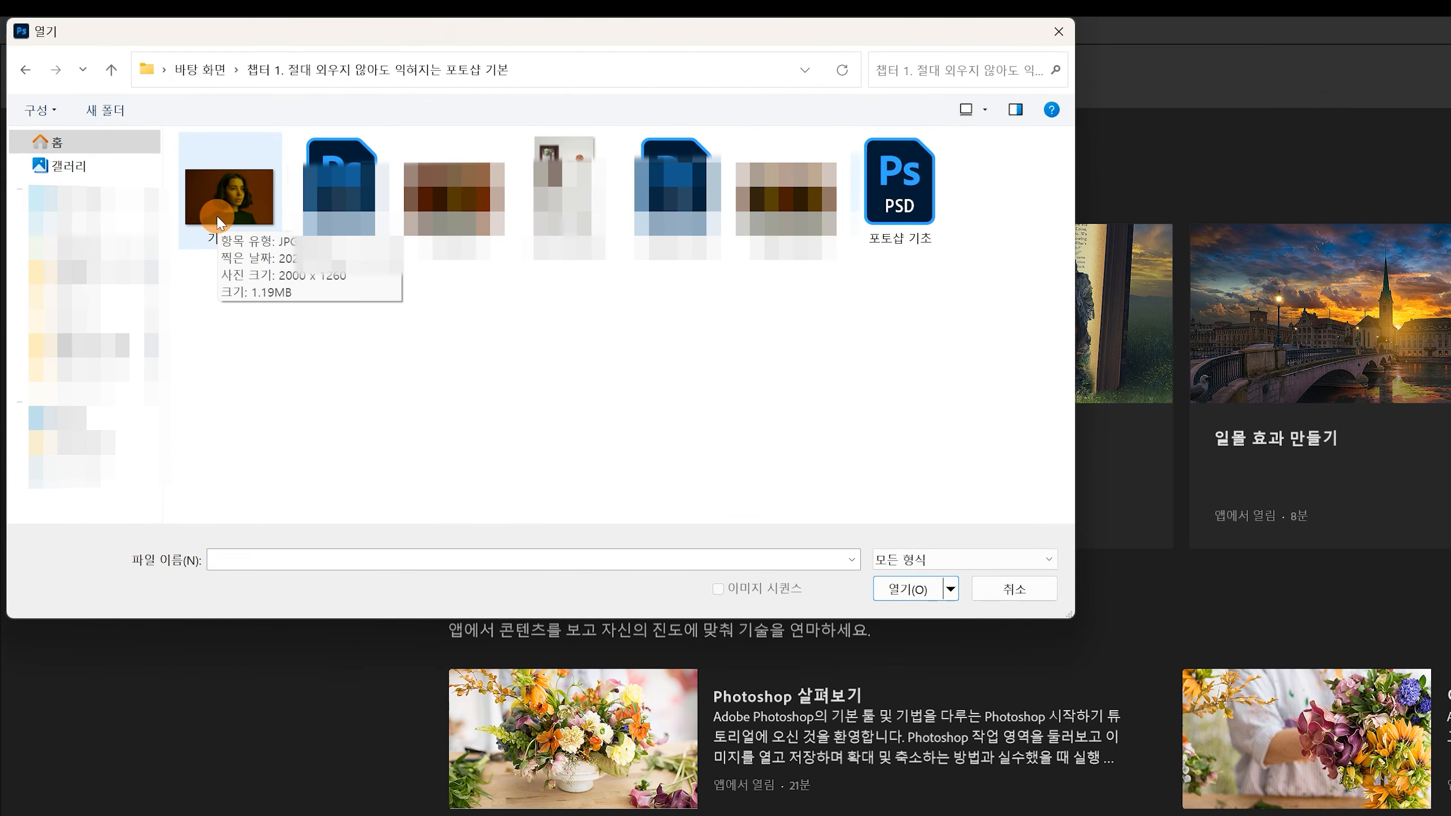
pyautogui.doubleClick(219, 221)
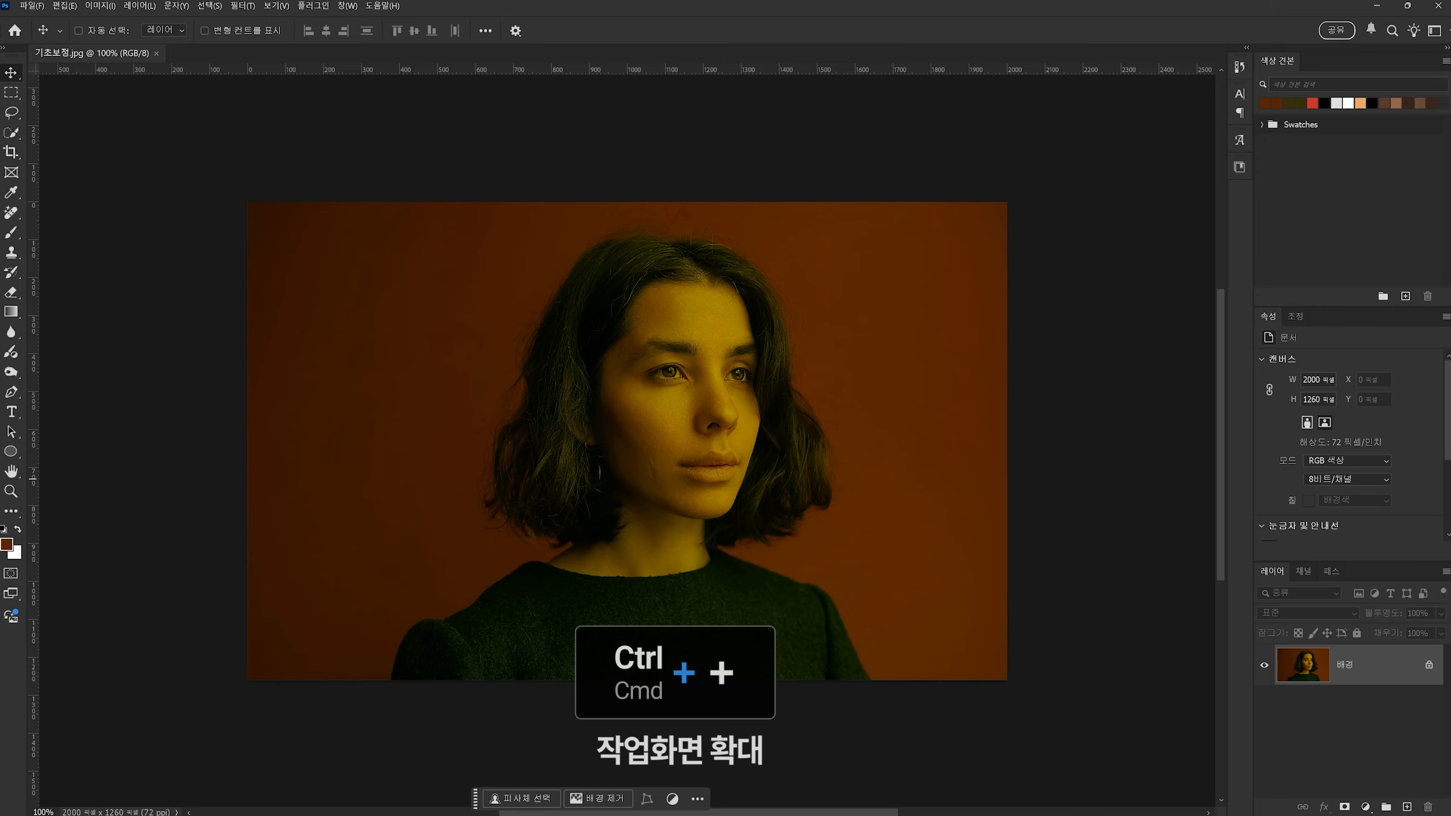
# - Zoom in on the woman's face in the portrait, varying the magnification up to about 266%
pyautogui.hotkey('ctrl', '+')
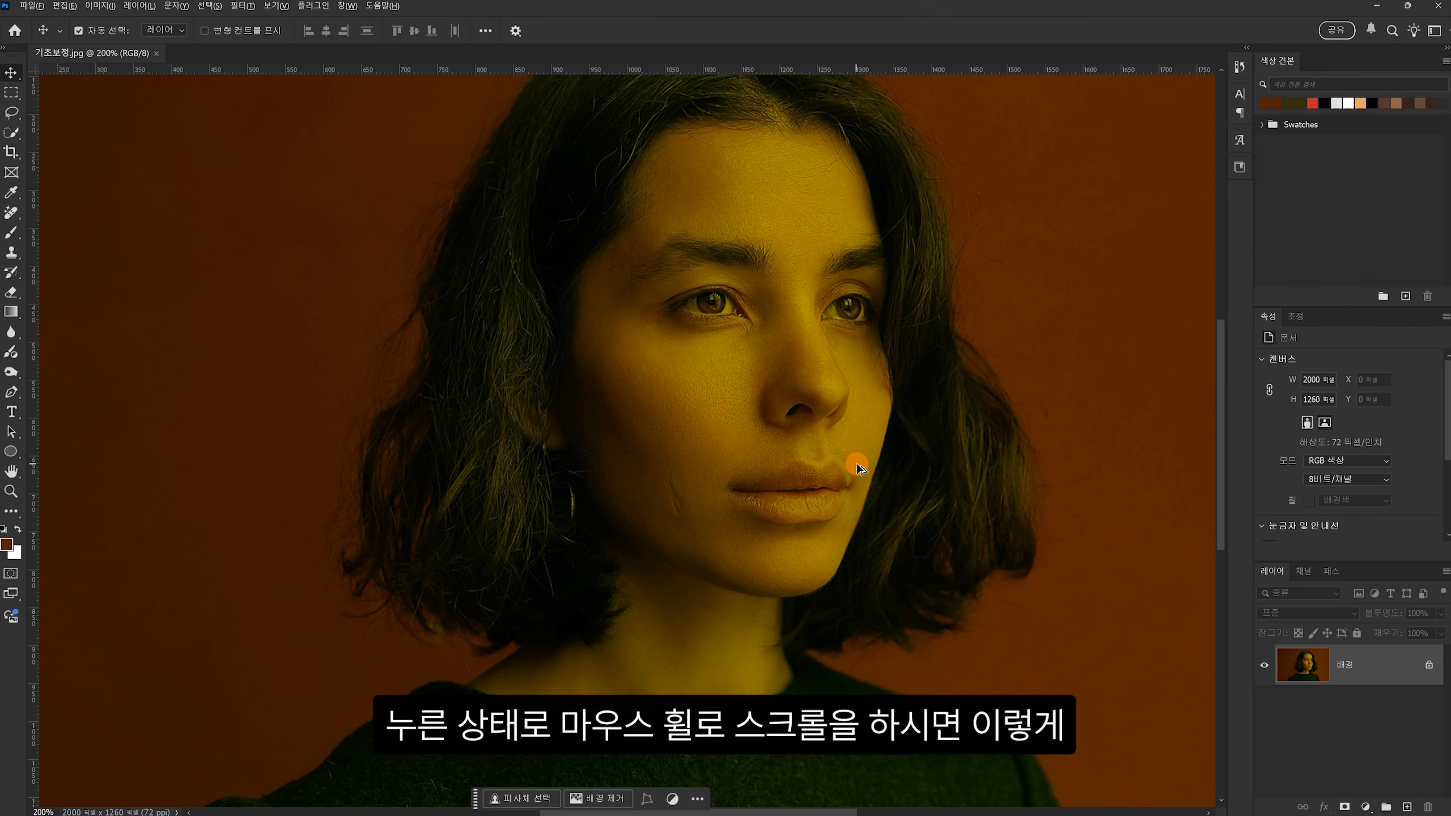
pyautogui.scroll(-5, 857, 457)
pyautogui.scroll(3, 855, 462)
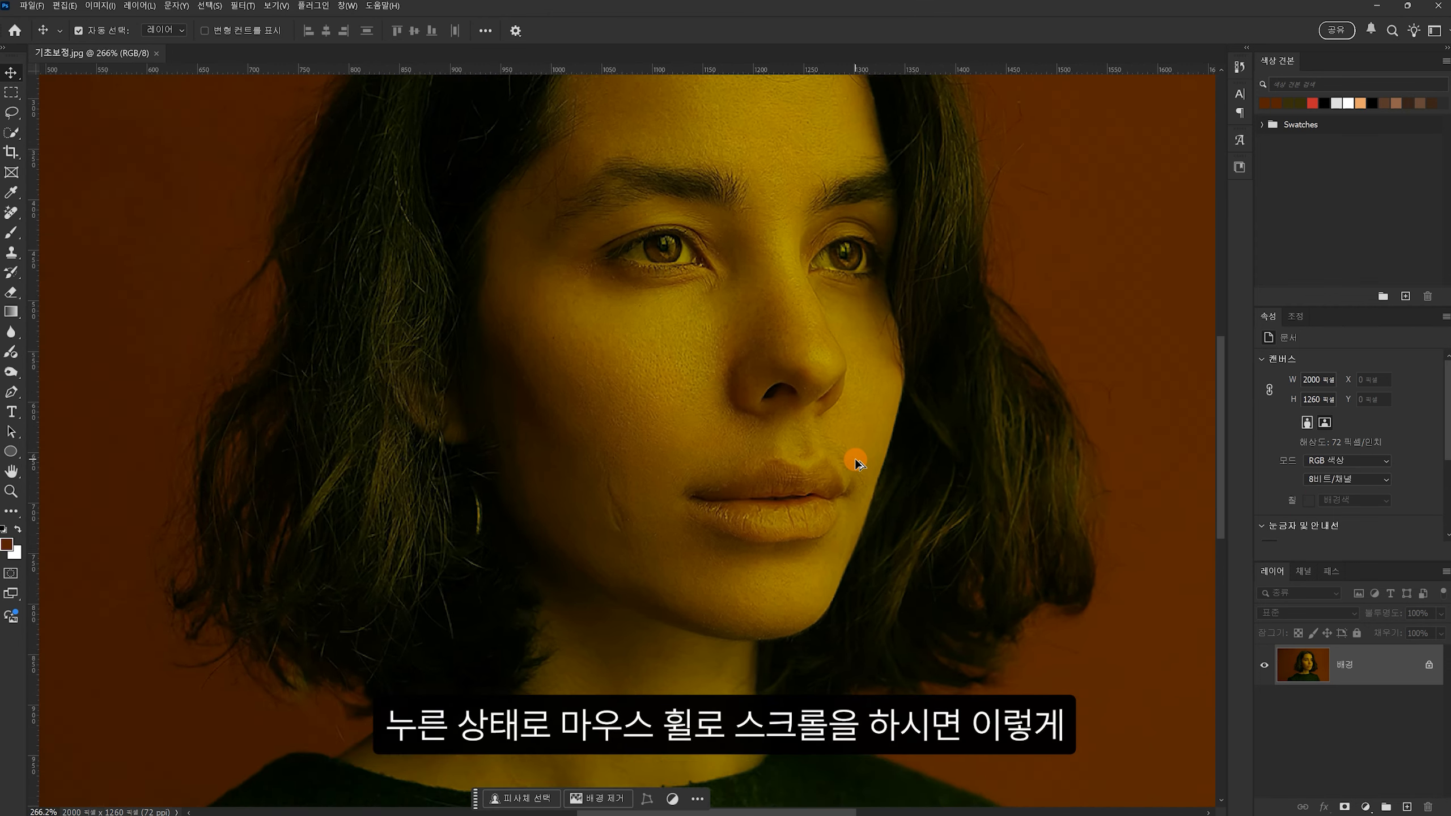
# - Erase the scar on the woman's cheek by painting over it with the Remove tool (제거 도구)
pyautogui.scroll(-2, 855, 461)
pyautogui.scroll(5, 855, 459)
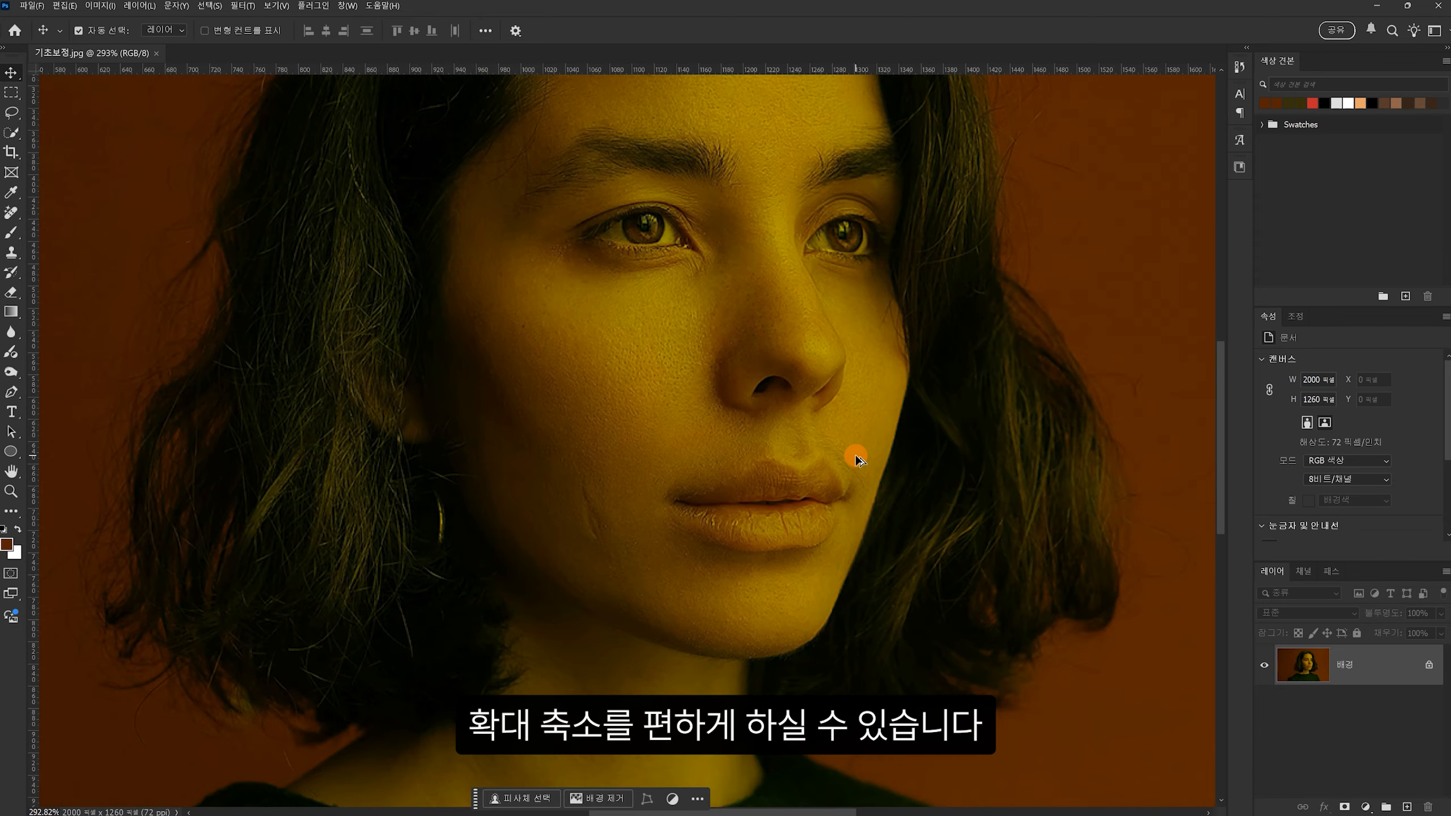
pyautogui.scroll(-1, 855, 455)
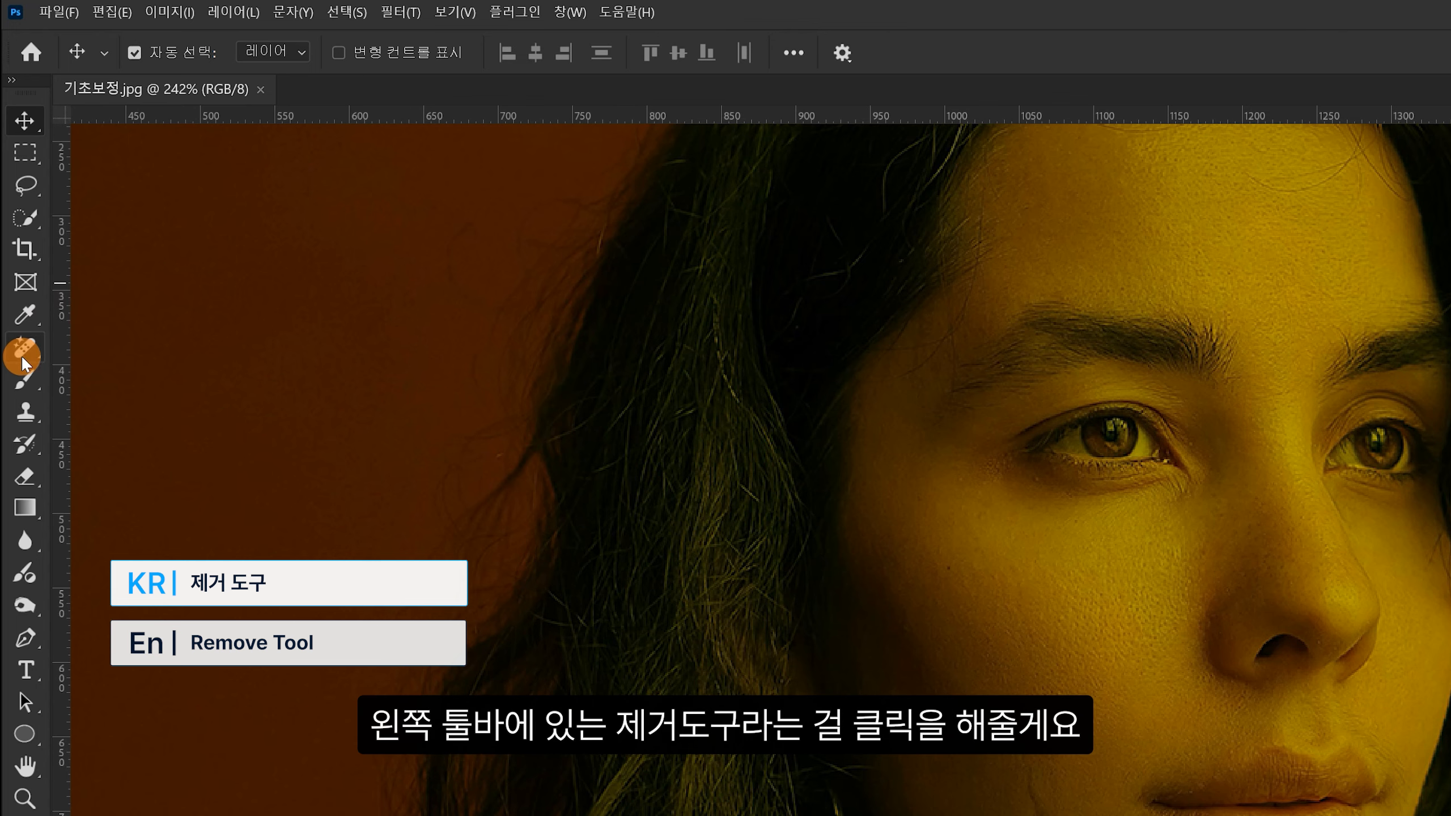
pyautogui.moveTo(24, 363)
pyautogui.mouseDown()
pyautogui.moveTo(131, 372)
pyautogui.moveTo(143, 369)
pyautogui.moveTo(25, 350)
pyautogui.moveTo(169, 351)
pyautogui.moveTo(172, 473)
pyautogui.moveTo(172, 353)
pyautogui.moveTo(171, 464)
pyautogui.moveTo(32, 353)
pyautogui.mouseUp()
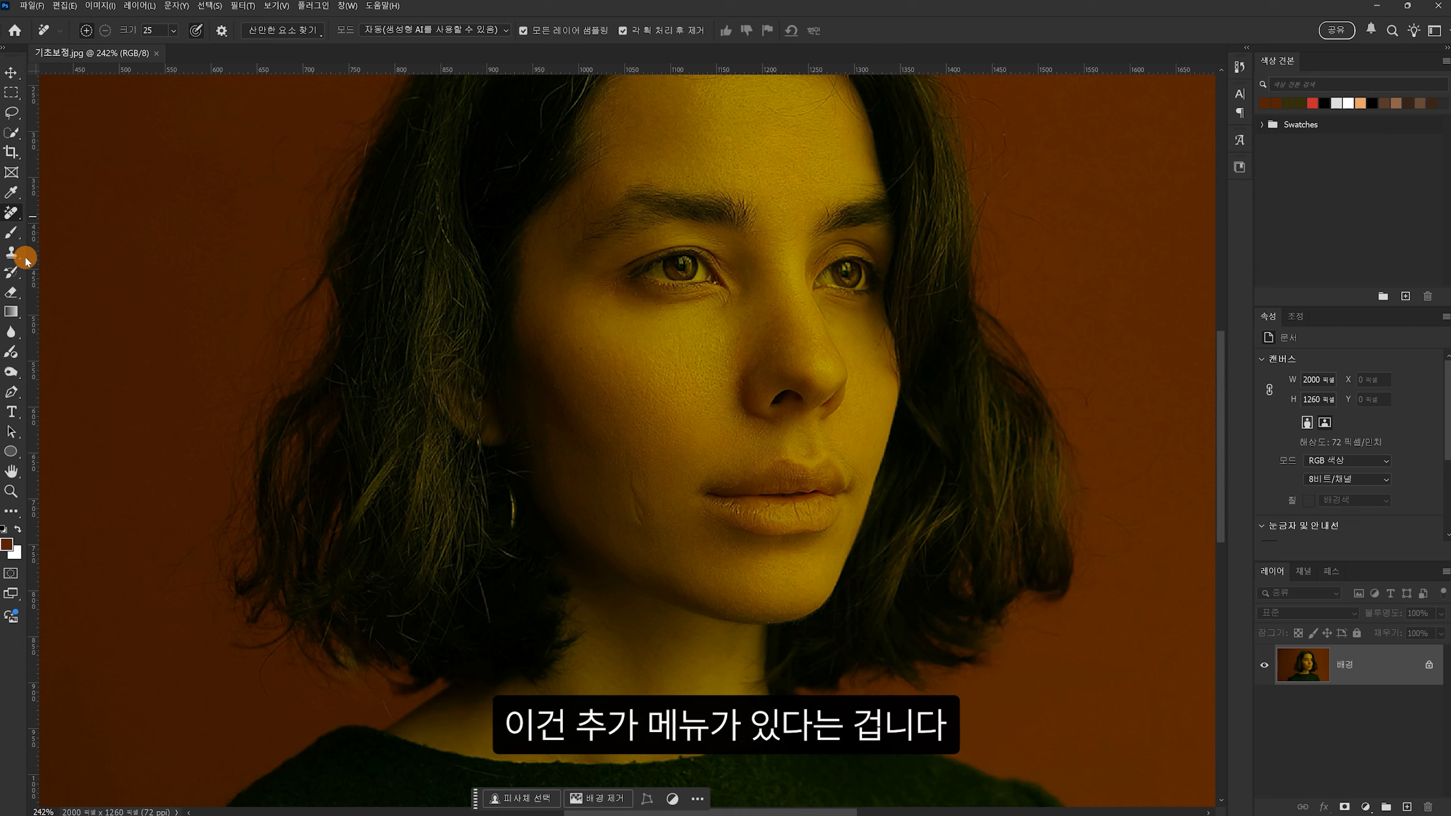
pyautogui.click(12, 213)
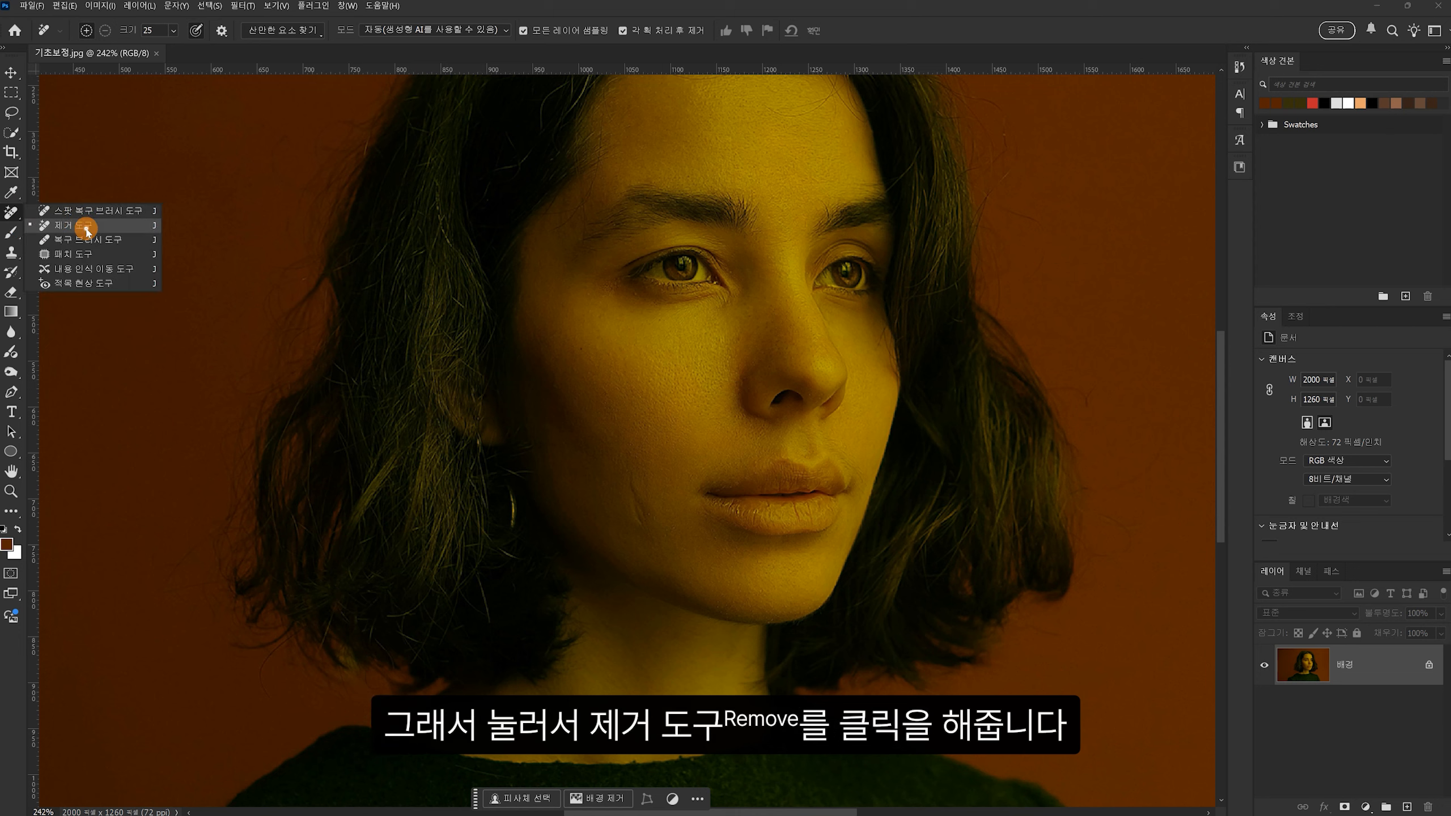
pyautogui.click(86, 228)
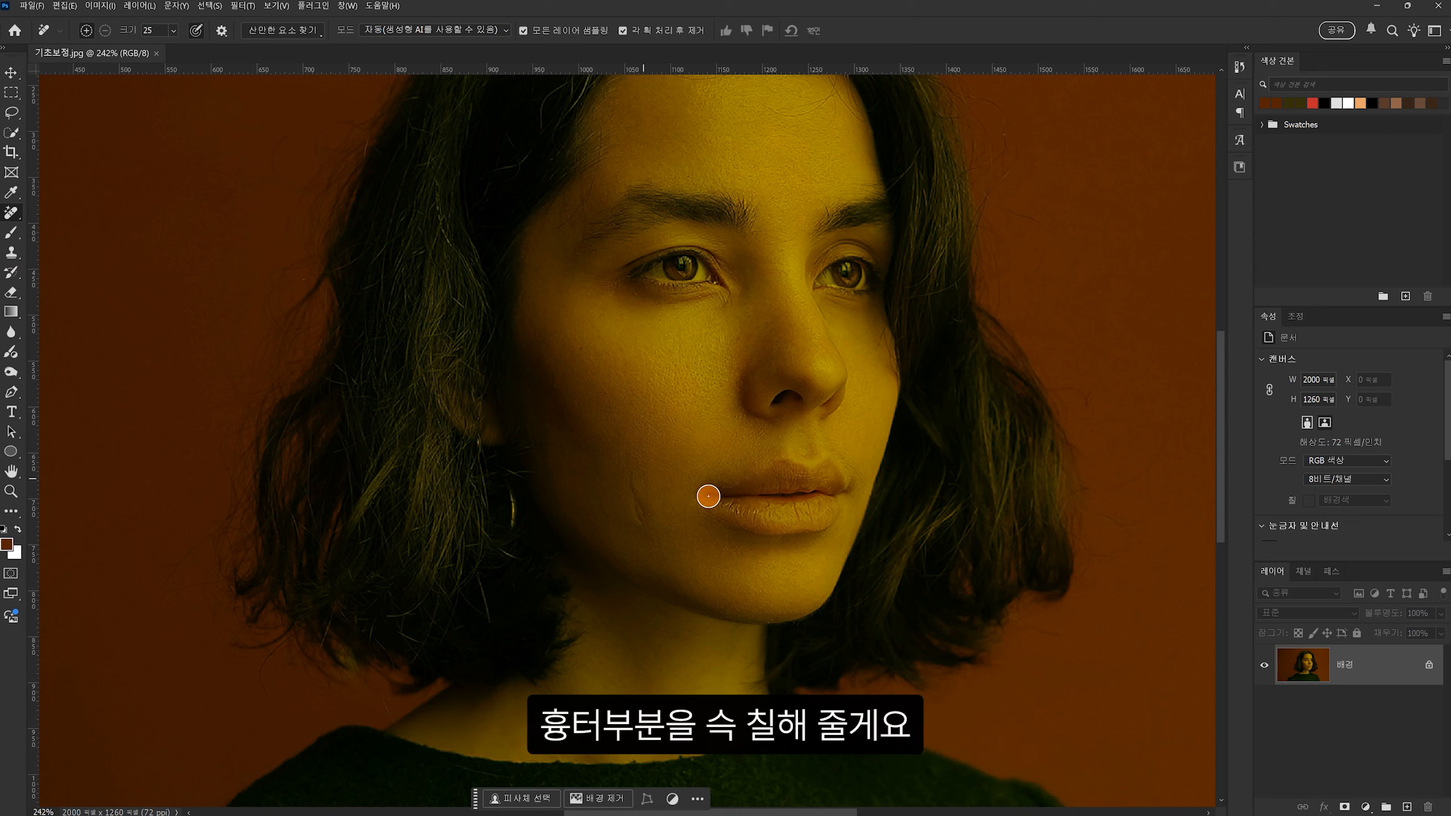
pyautogui.moveTo(632, 481); pyautogui.dragTo(639, 527)
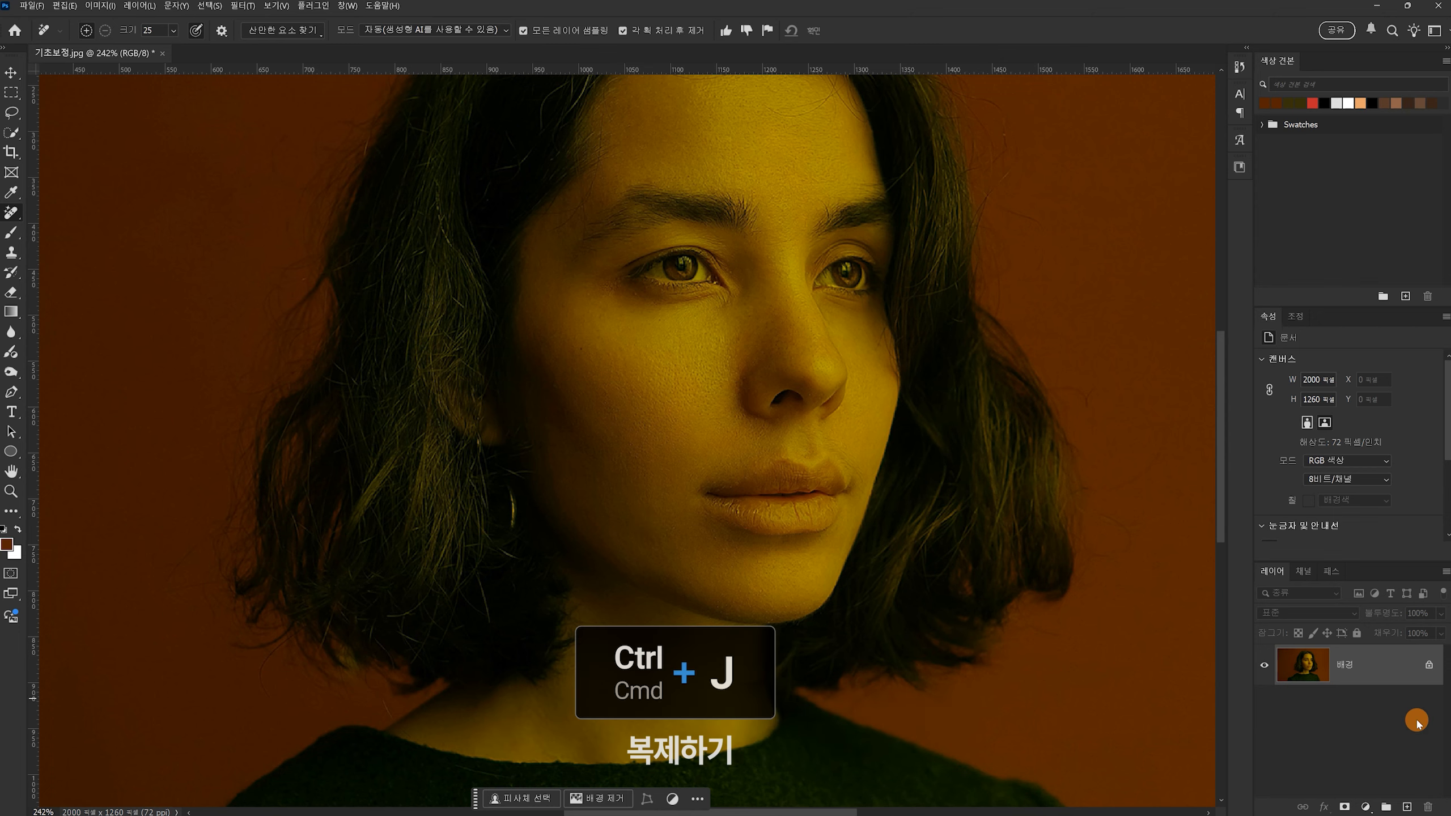
# - Duplicate the background layer and use the Patch tool to replace an area of about 77 × 86 px of flyaway hair above the crown with clean backdrop
pyautogui.hotkey('ctrl', 'j')
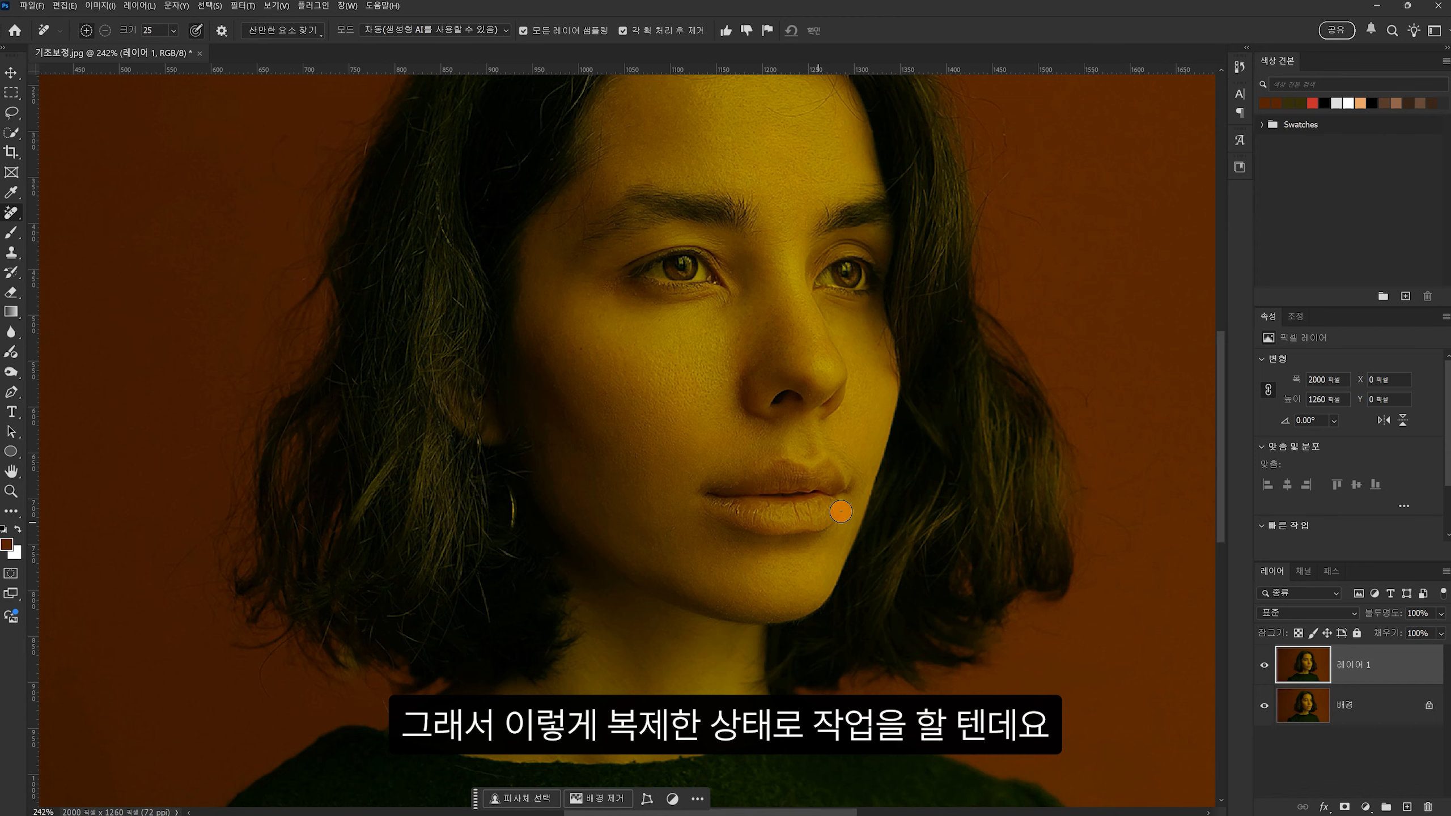
pyautogui.click(12, 213)
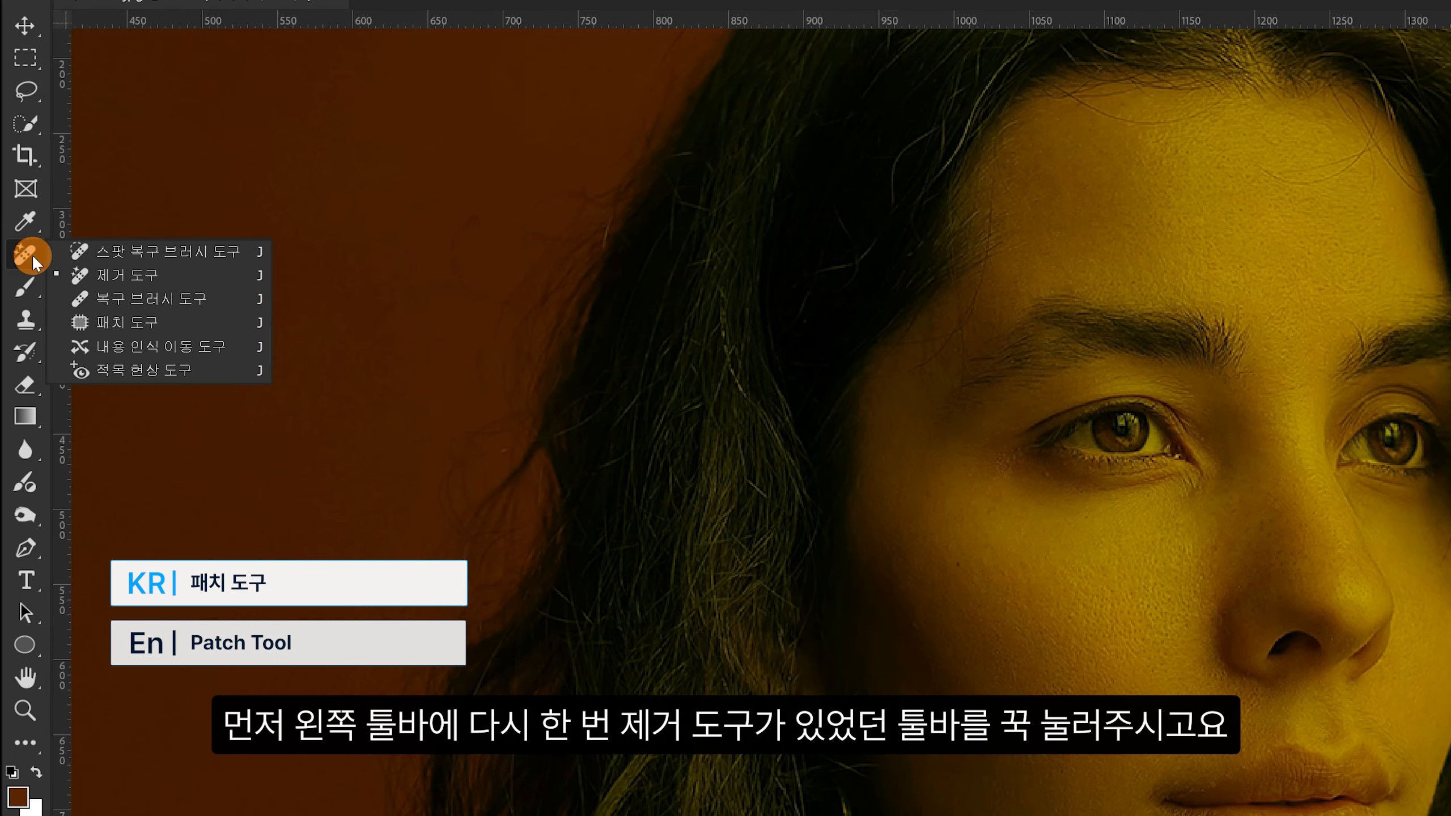
pyautogui.click(161, 319)
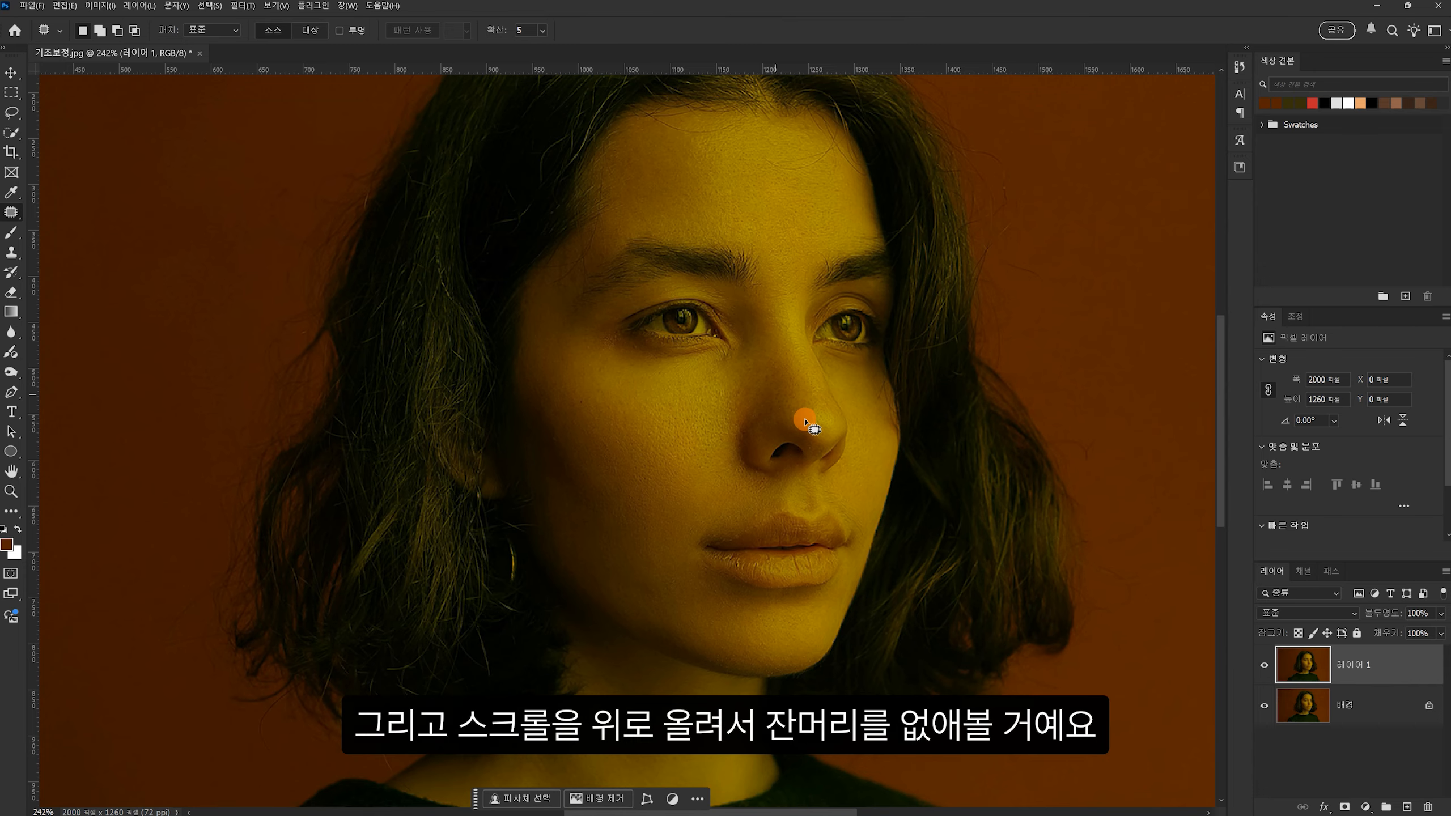
pyautogui.scroll(2, 890, 471)
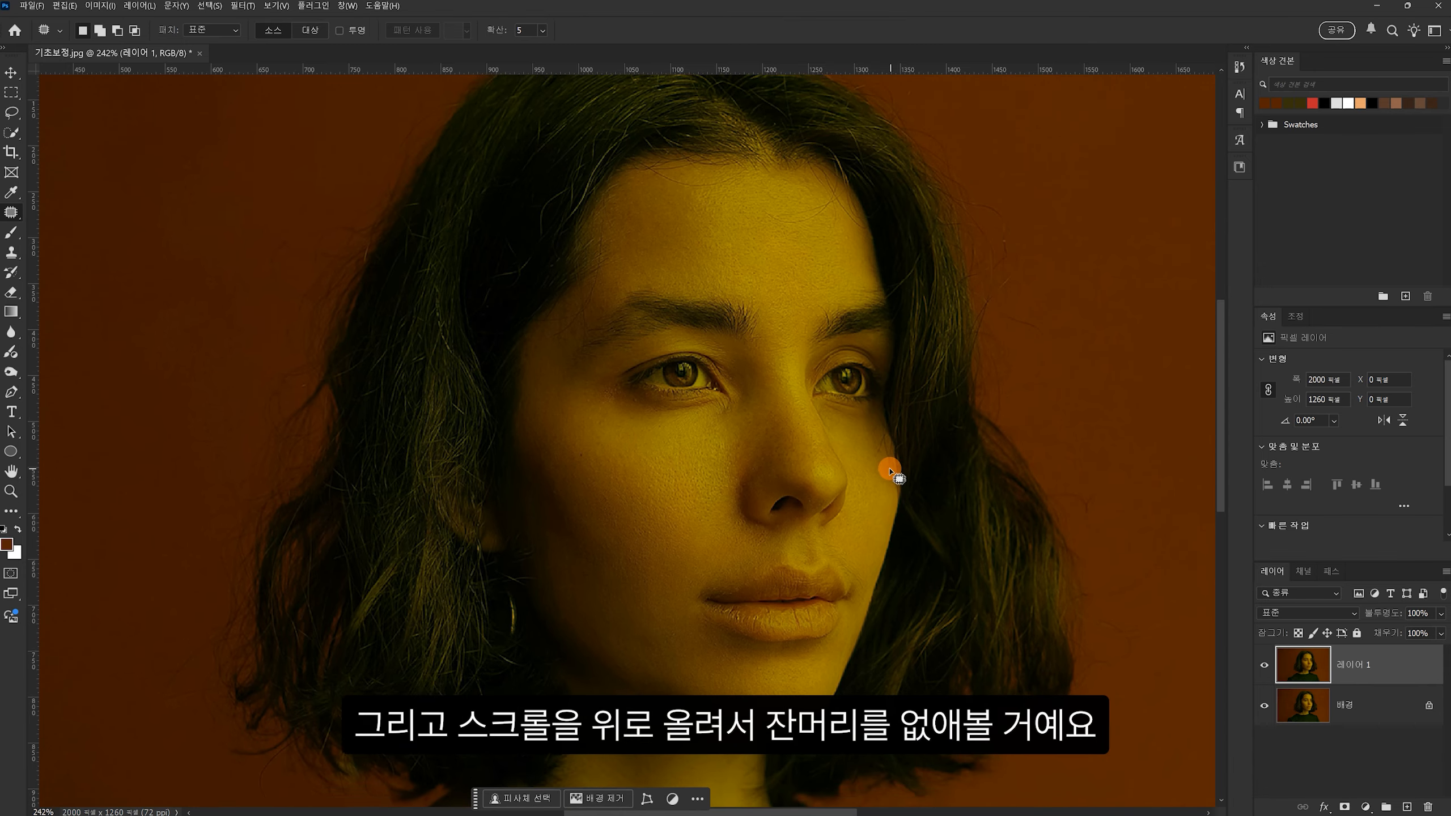
pyautogui.scroll(5, 890, 472)
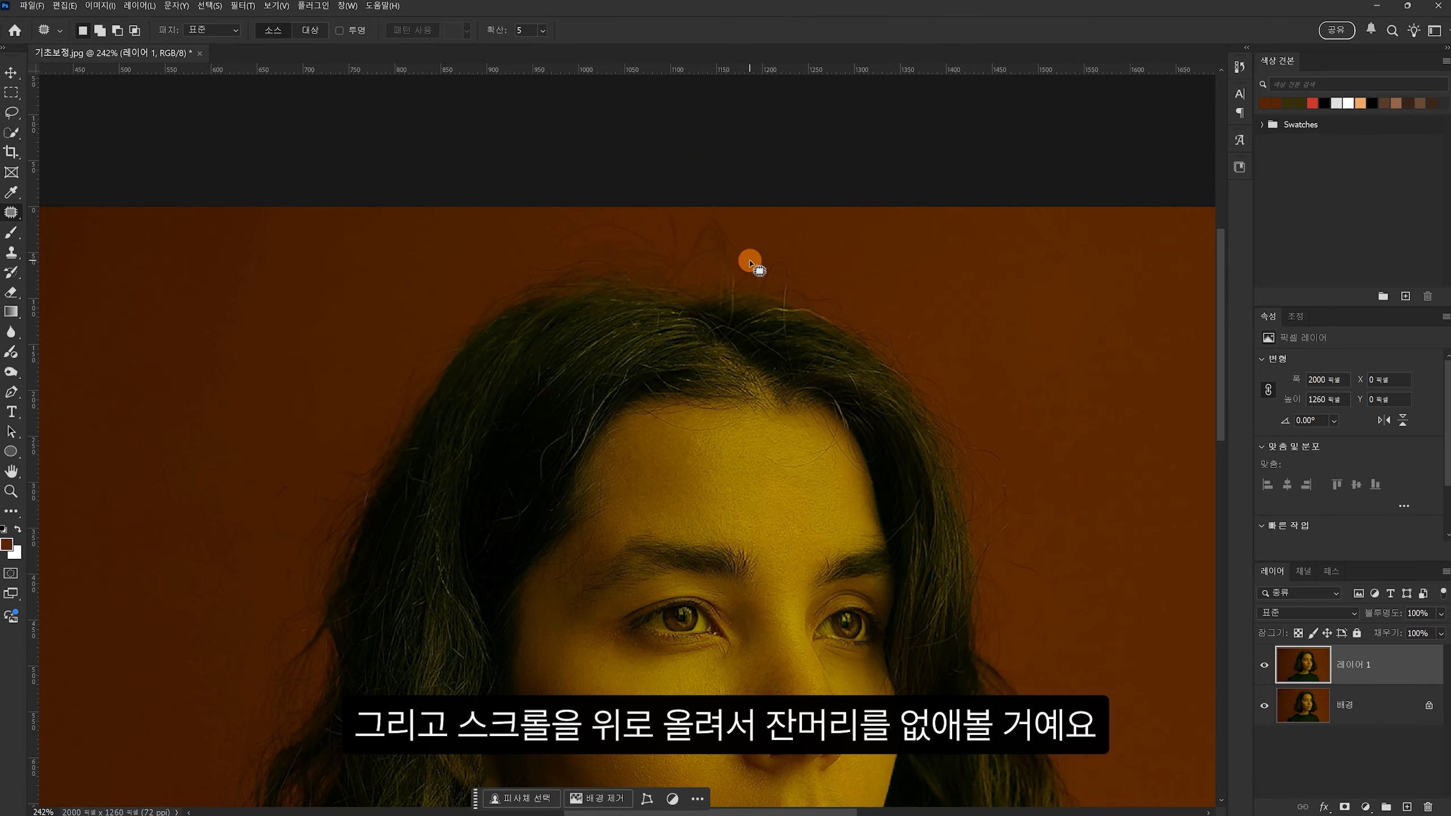
pyautogui.moveTo(752, 244)
pyautogui.mouseDown()
pyautogui.moveTo(698, 216)
pyautogui.moveTo(687, 234)
pyautogui.moveTo(682, 265)
pyautogui.moveTo(700, 297)
pyautogui.moveTo(753, 246)
pyautogui.mouseUp()
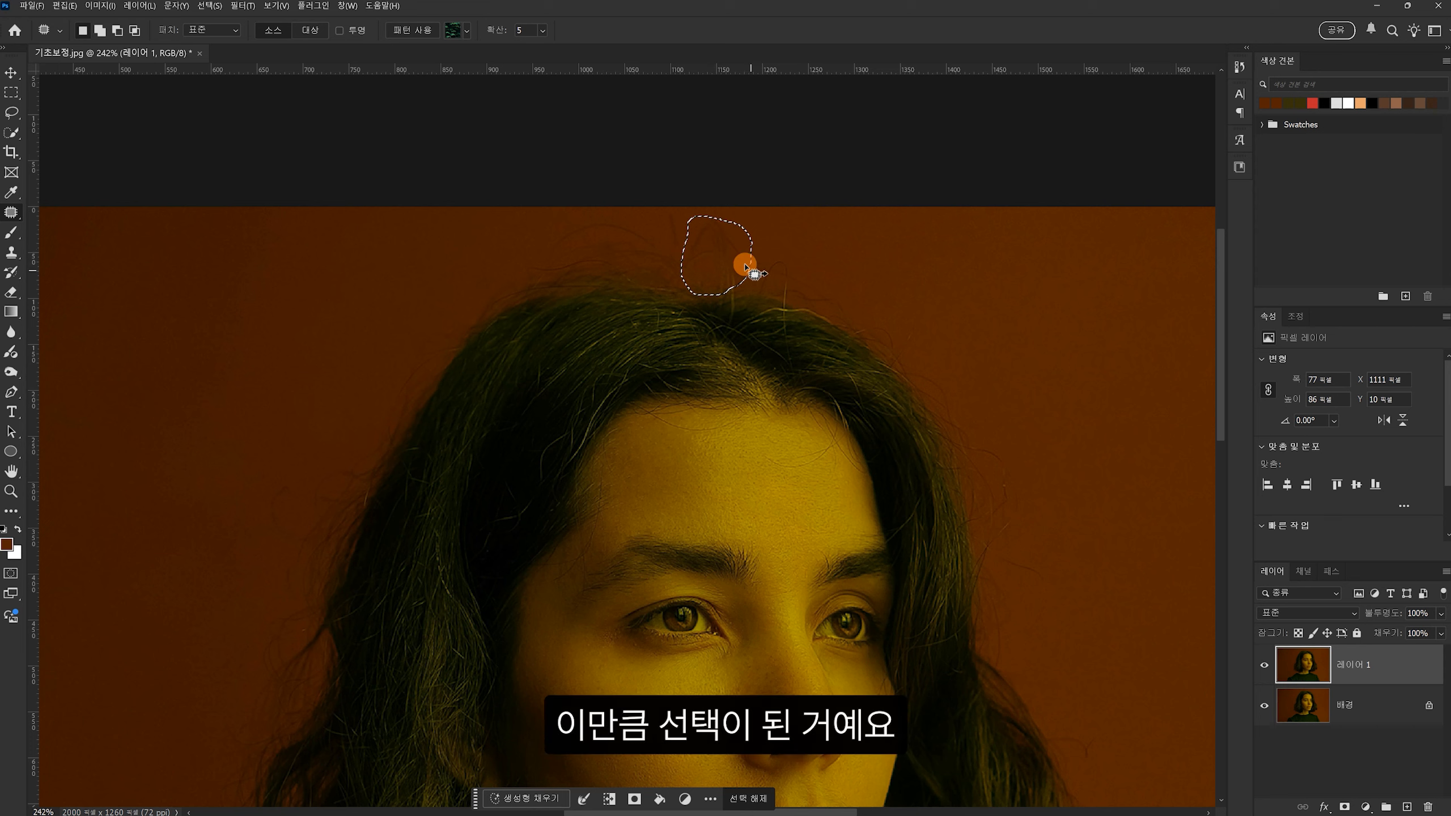
pyautogui.moveTo(734, 255); pyautogui.dragTo(900, 277)
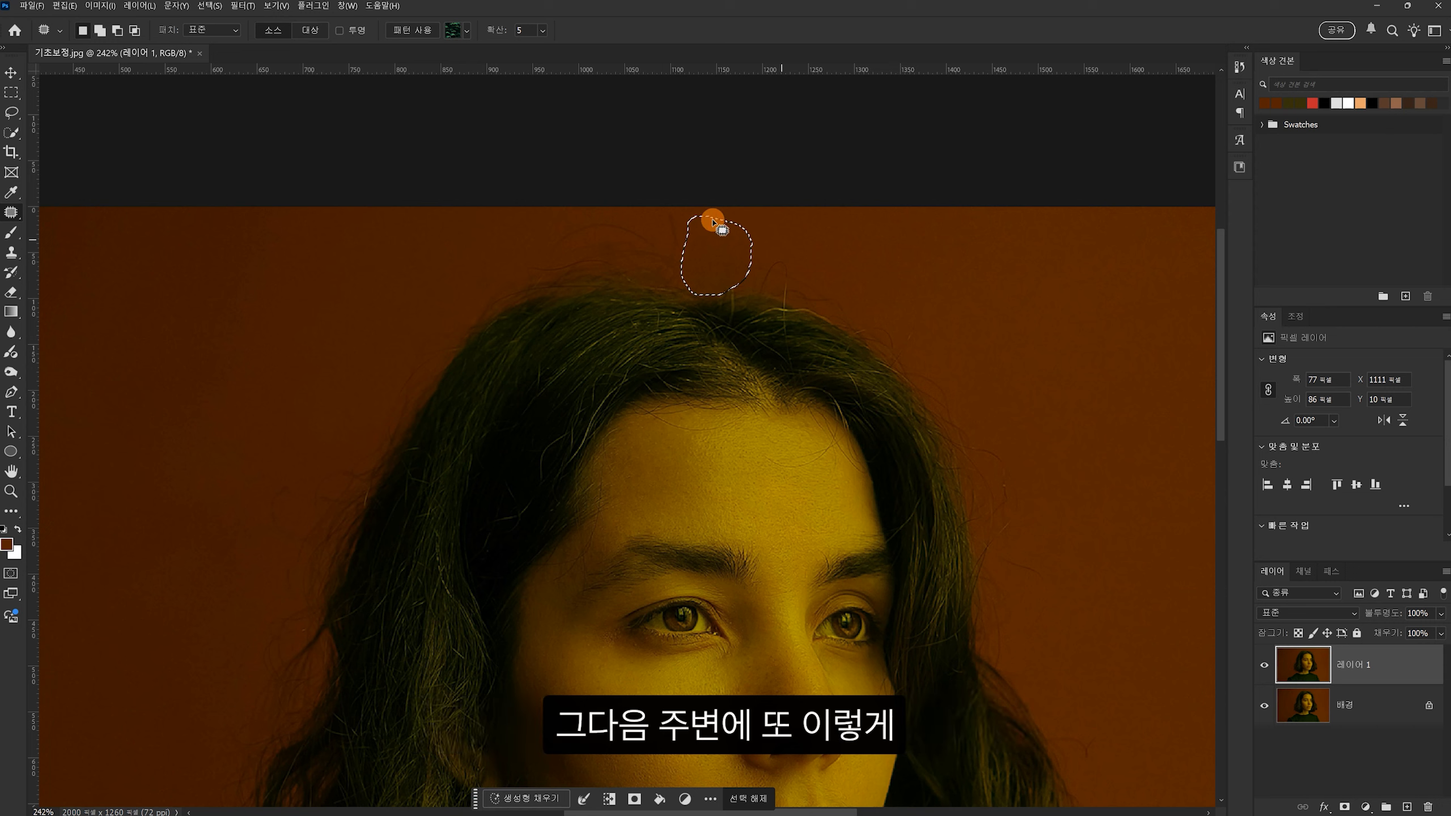
# - Patch a curved strip of stray hair about 117 × 42 px above the head with clean backdrop beside it, and clear the selection
pyautogui.click(627, 222)
pyautogui.moveTo(627, 223)
pyautogui.mouseDown()
pyautogui.moveTo(571, 221)
pyautogui.moveTo(541, 253)
pyautogui.moveTo(654, 240)
pyautogui.moveTo(635, 250)
pyautogui.mouseUp()
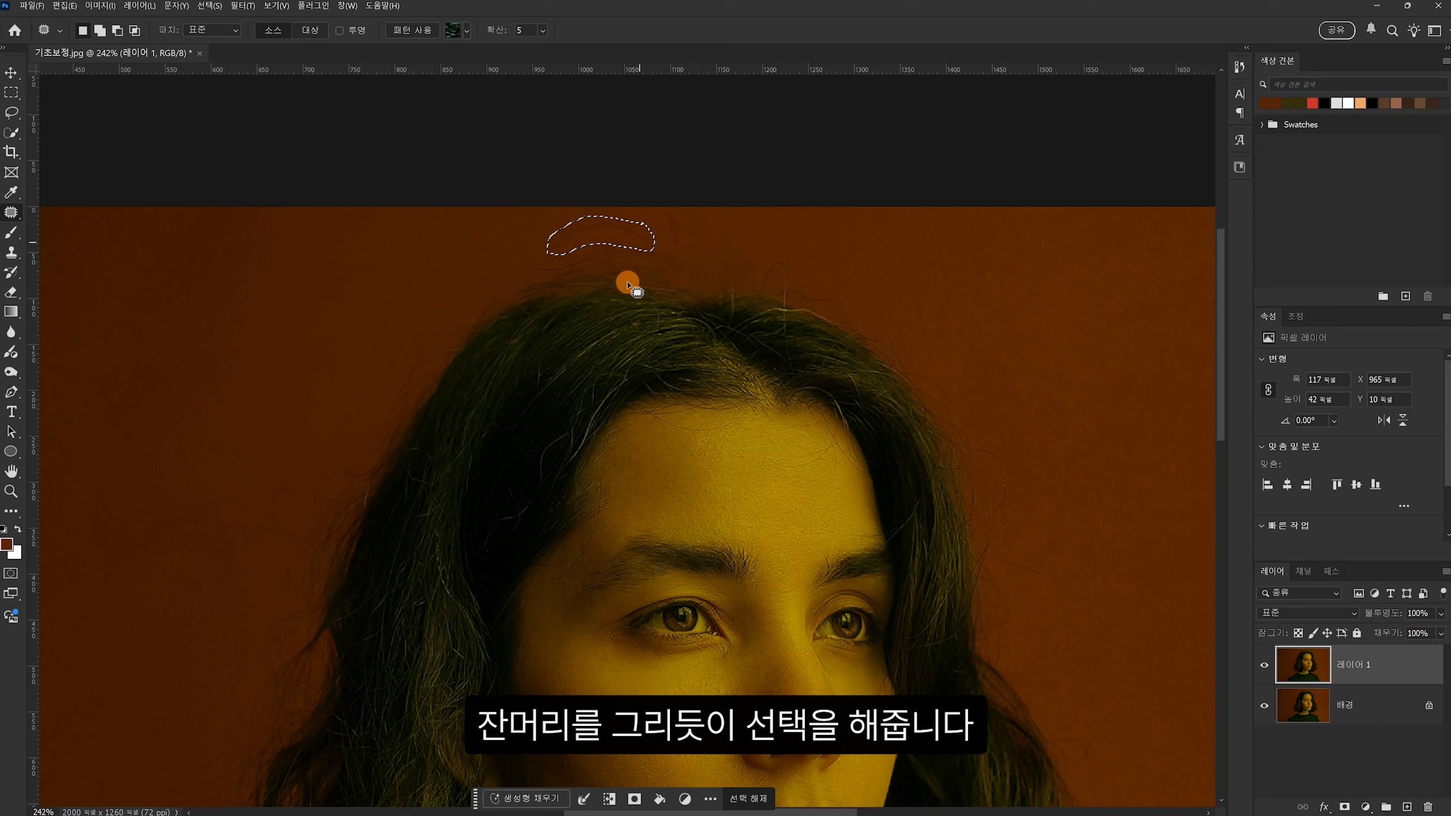
pyautogui.moveTo(604, 238); pyautogui.dragTo(460, 247)
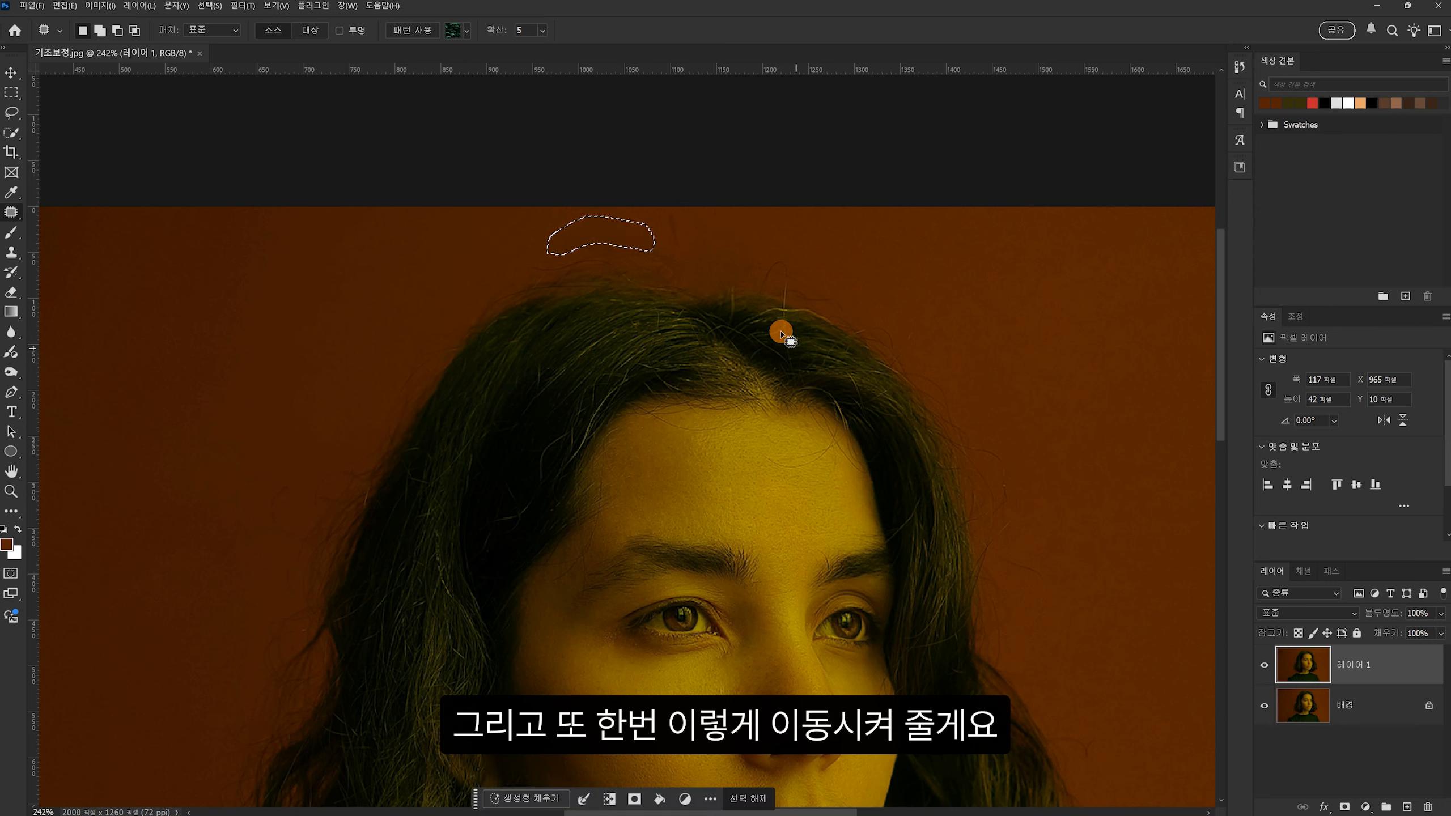
pyautogui.click(685, 216)
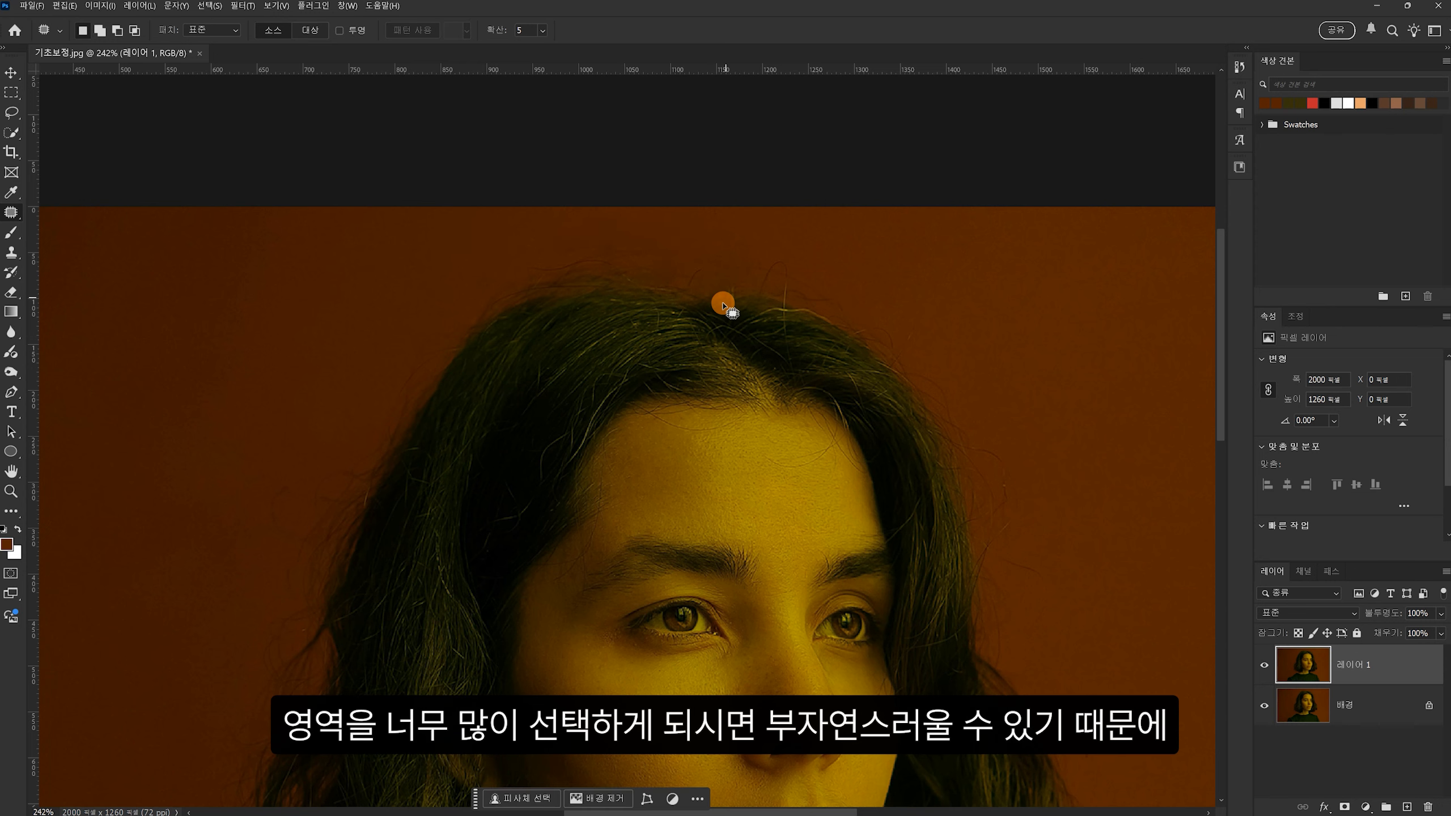
# - Patch two more small patches of flyaway hair just above the crown with the clean backdrop on the right, and deselect
pyautogui.moveTo(771, 248)
pyautogui.mouseDown()
pyautogui.moveTo(724, 255)
pyautogui.moveTo(727, 277)
pyautogui.moveTo(815, 292)
pyautogui.moveTo(806, 263)
pyautogui.moveTo(753, 247)
pyautogui.mouseUp()
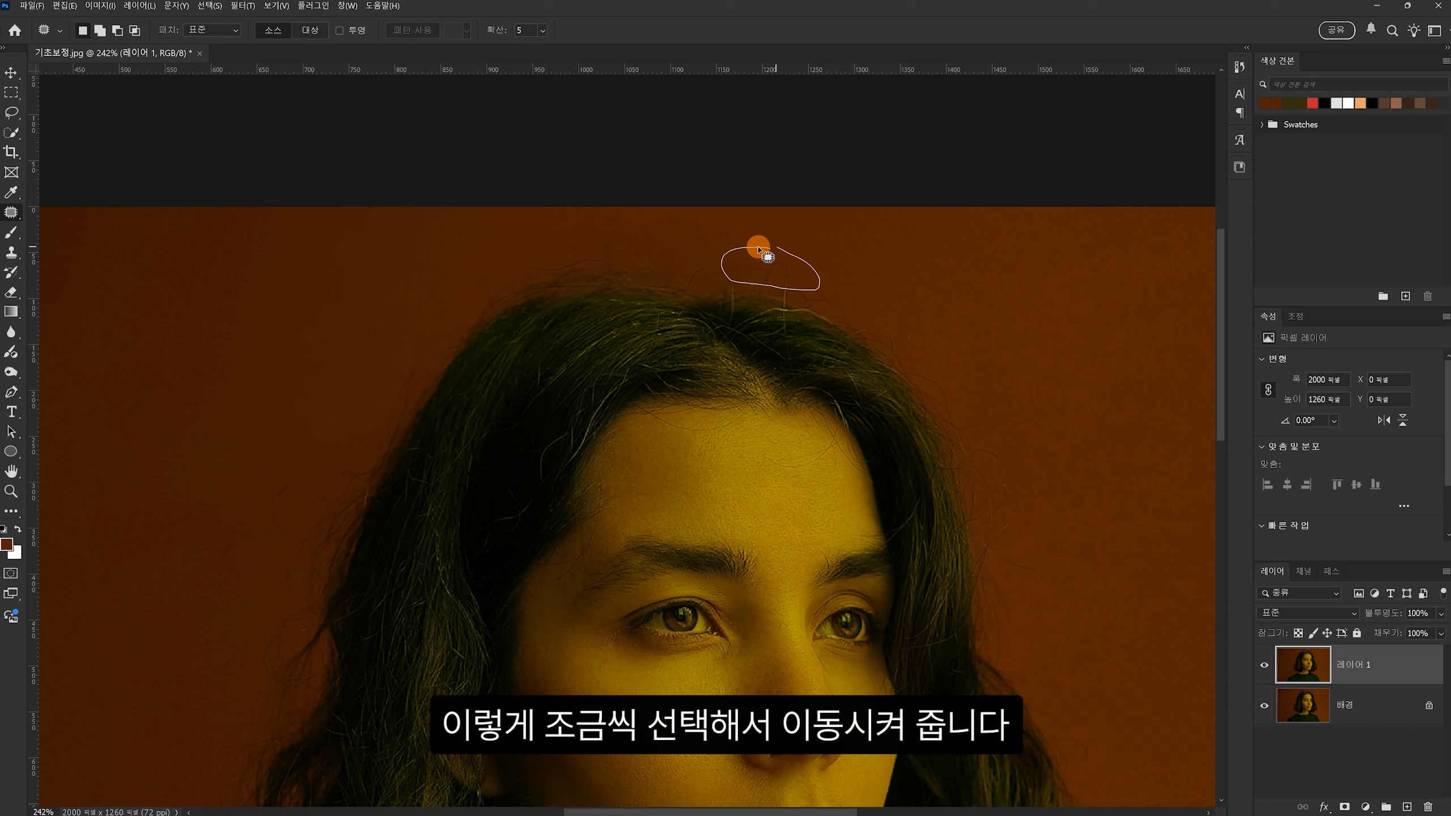
pyautogui.moveTo(826, 280)
pyautogui.mouseDown()
pyautogui.moveTo(792, 284)
pyautogui.moveTo(823, 311)
pyautogui.moveTo(831, 280)
pyautogui.moveTo(922, 308)
pyautogui.mouseUp()
pyautogui.moveTo(671, 231)
pyautogui.mouseDown()
pyautogui.moveTo(599, 253)
pyautogui.moveTo(692, 268)
pyautogui.moveTo(940, 264)
pyautogui.mouseUp()
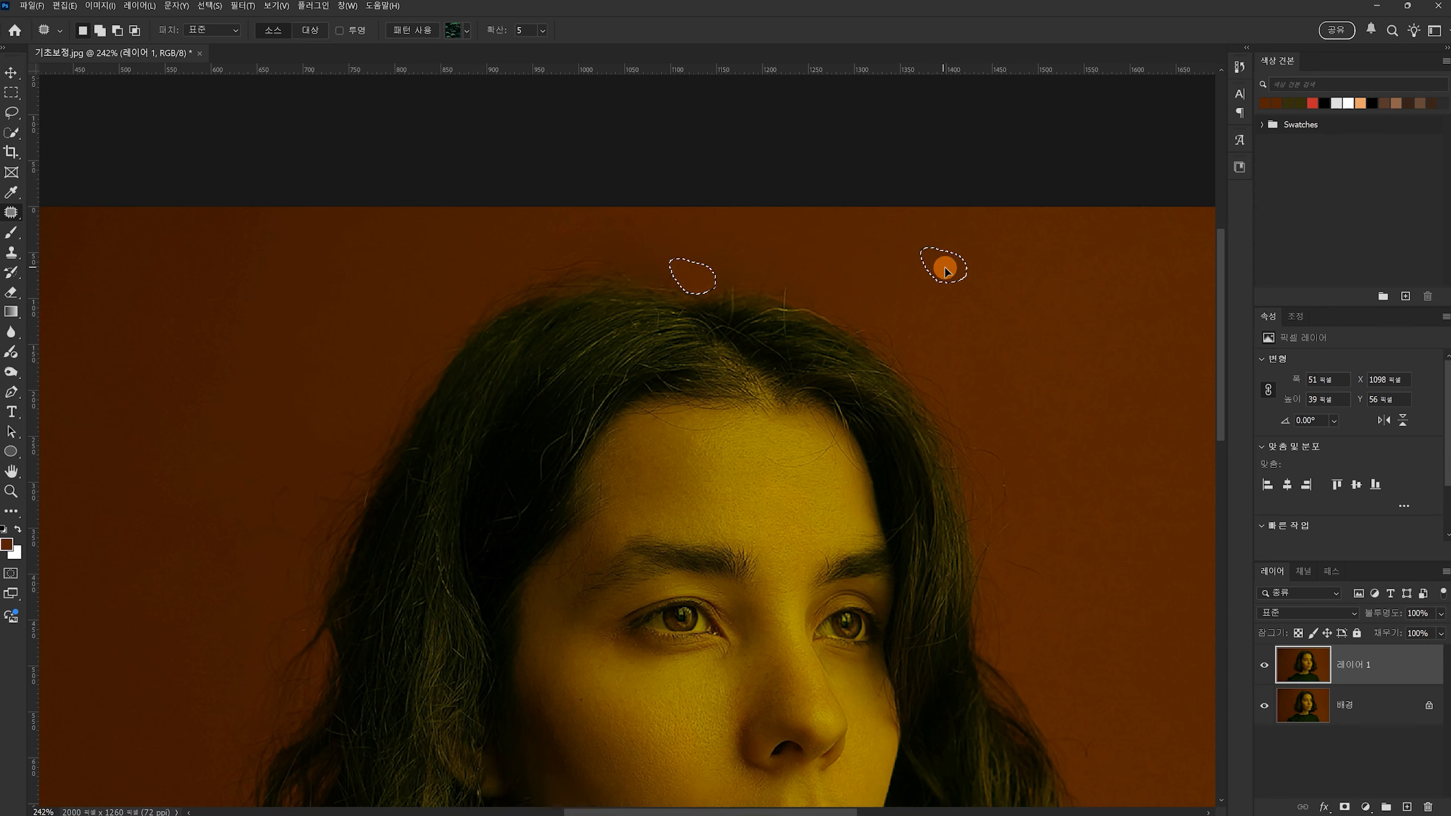
pyautogui.hotkey('ctrl', 'd')
# - Toggle the visibility of 레이어 1 repeatedly to compare the hair retouching with the layer beneath
pyautogui.click(1264, 666)
pyautogui.click(1264, 666)
pyautogui.click(1264, 666)
pyautogui.click(1264, 666)
pyautogui.click(1264, 666)
pyautogui.click(1264, 666)
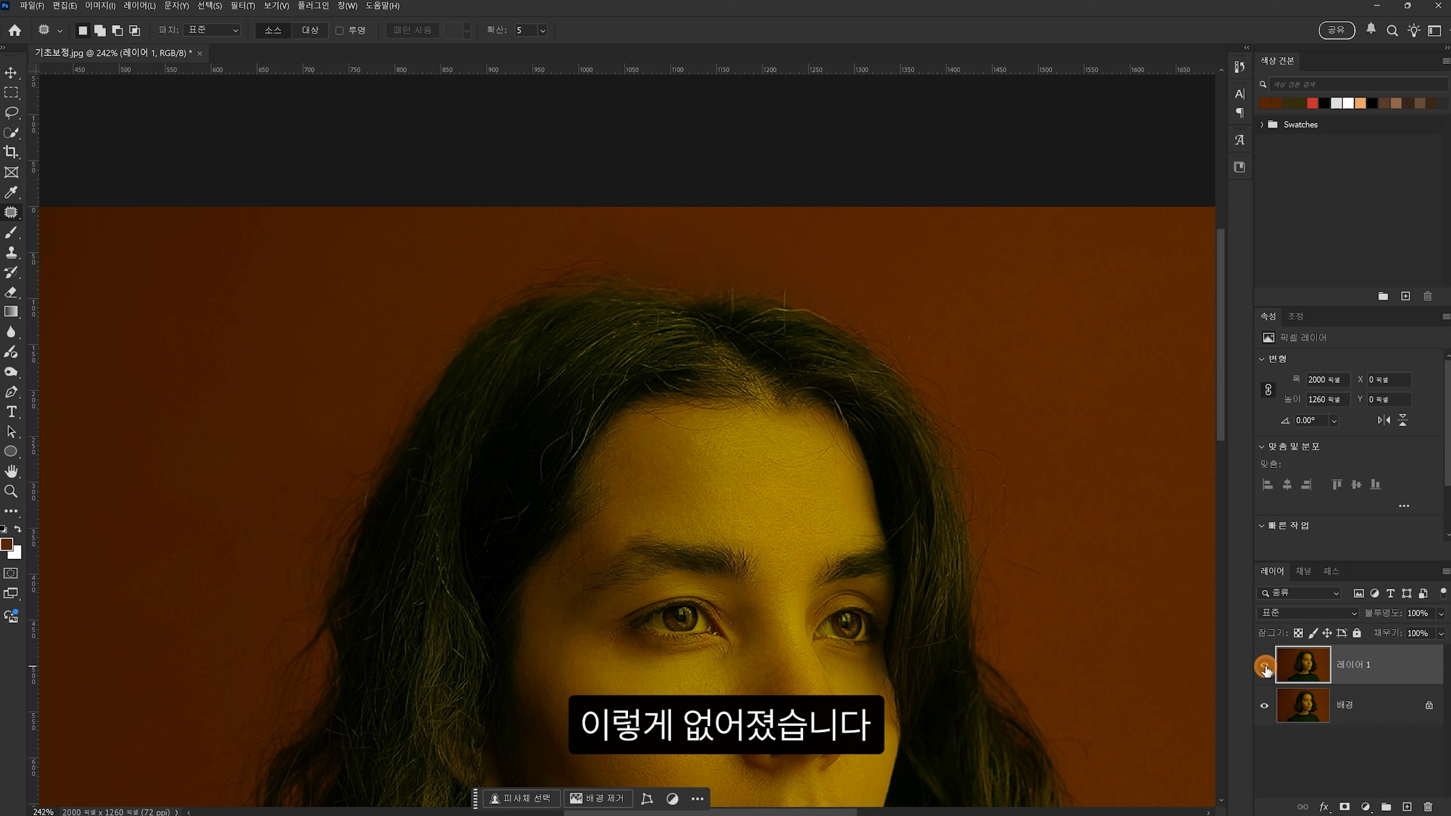
pyautogui.click(1264, 666)
pyautogui.click(1264, 666)
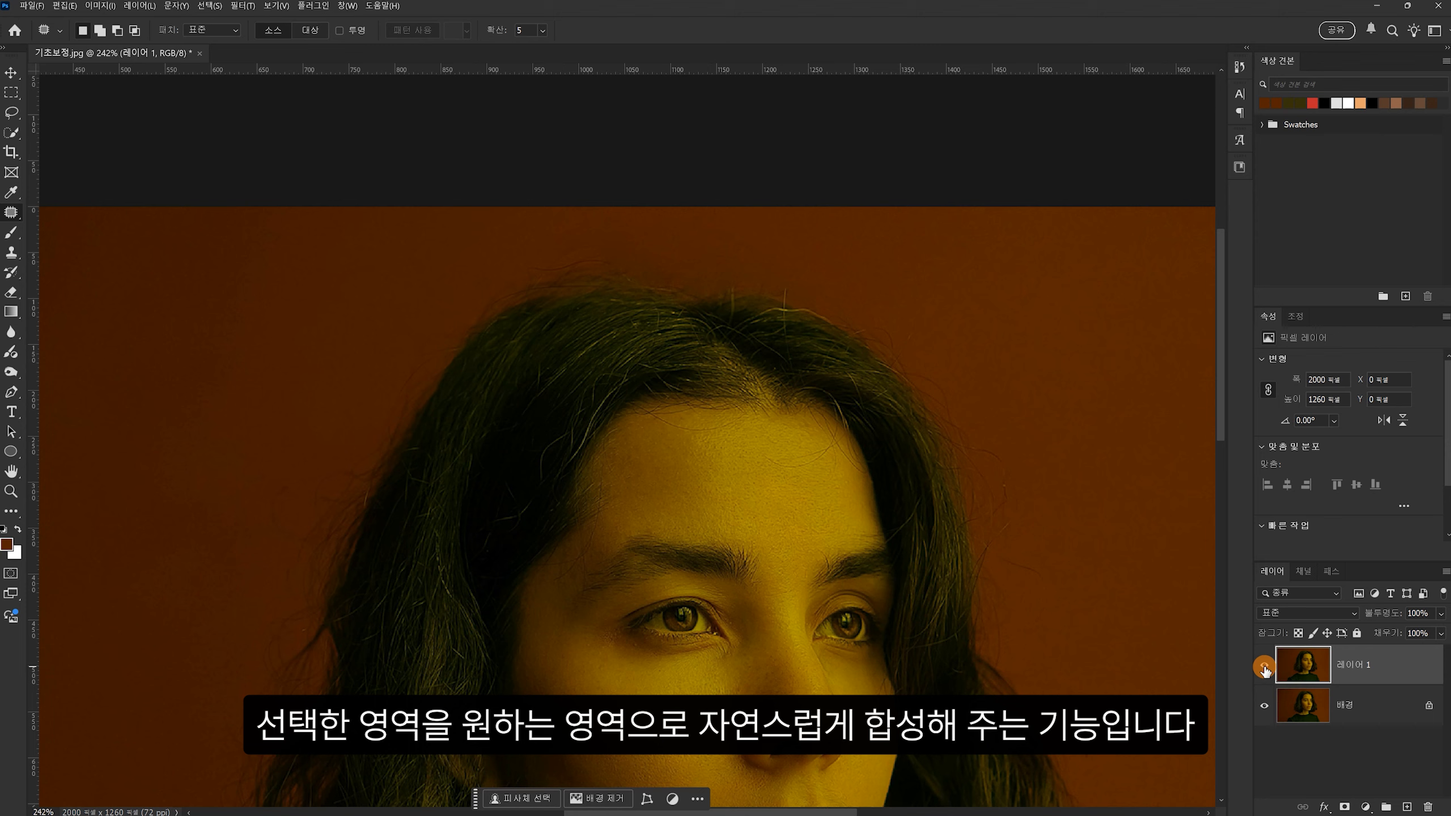
# - Activate the Clone Stamp tool (복제 도장 도구) and set its opacity to 100%
pyautogui.scroll(-3, 714, 486)
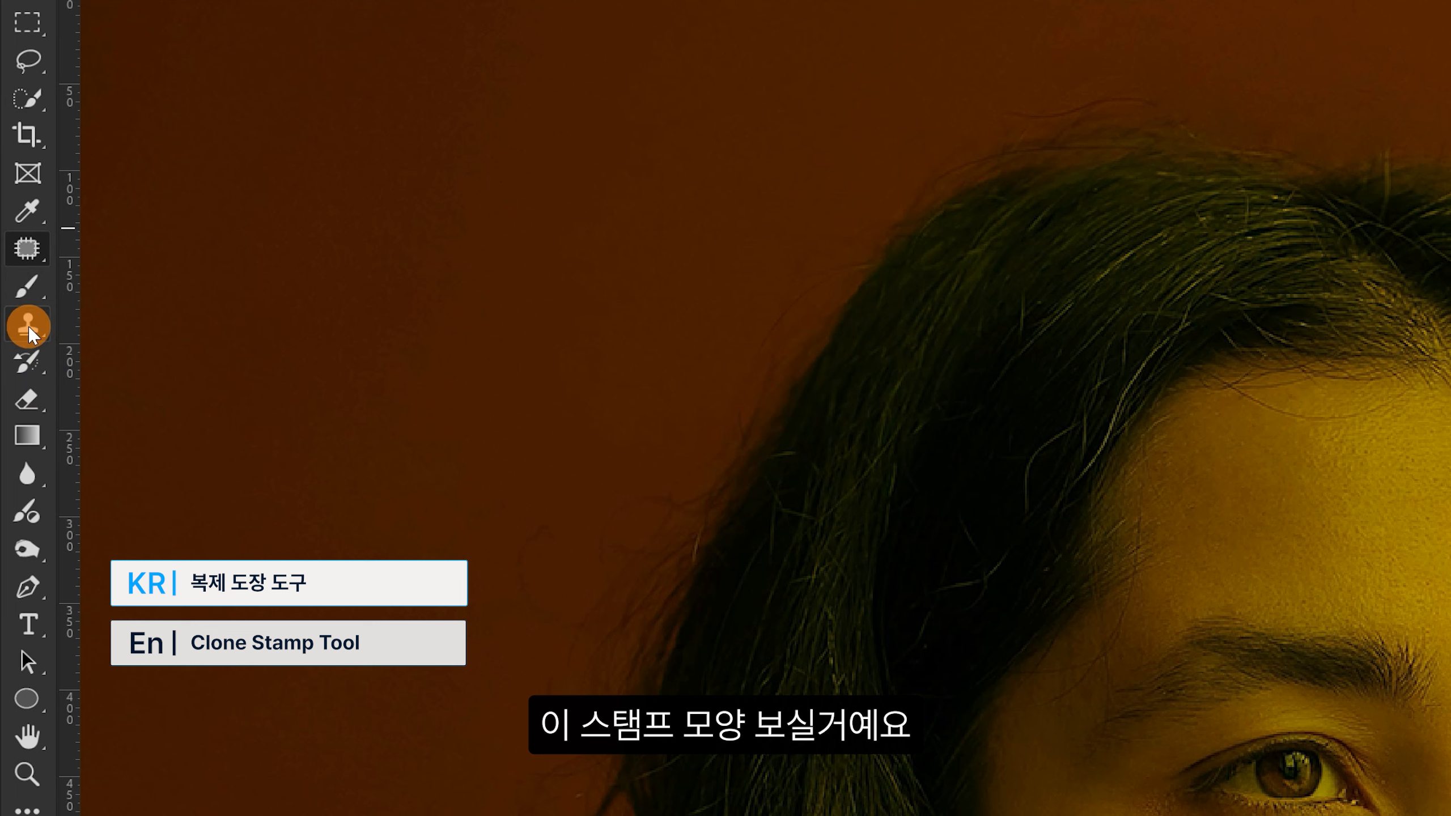
pyautogui.click(27, 327)
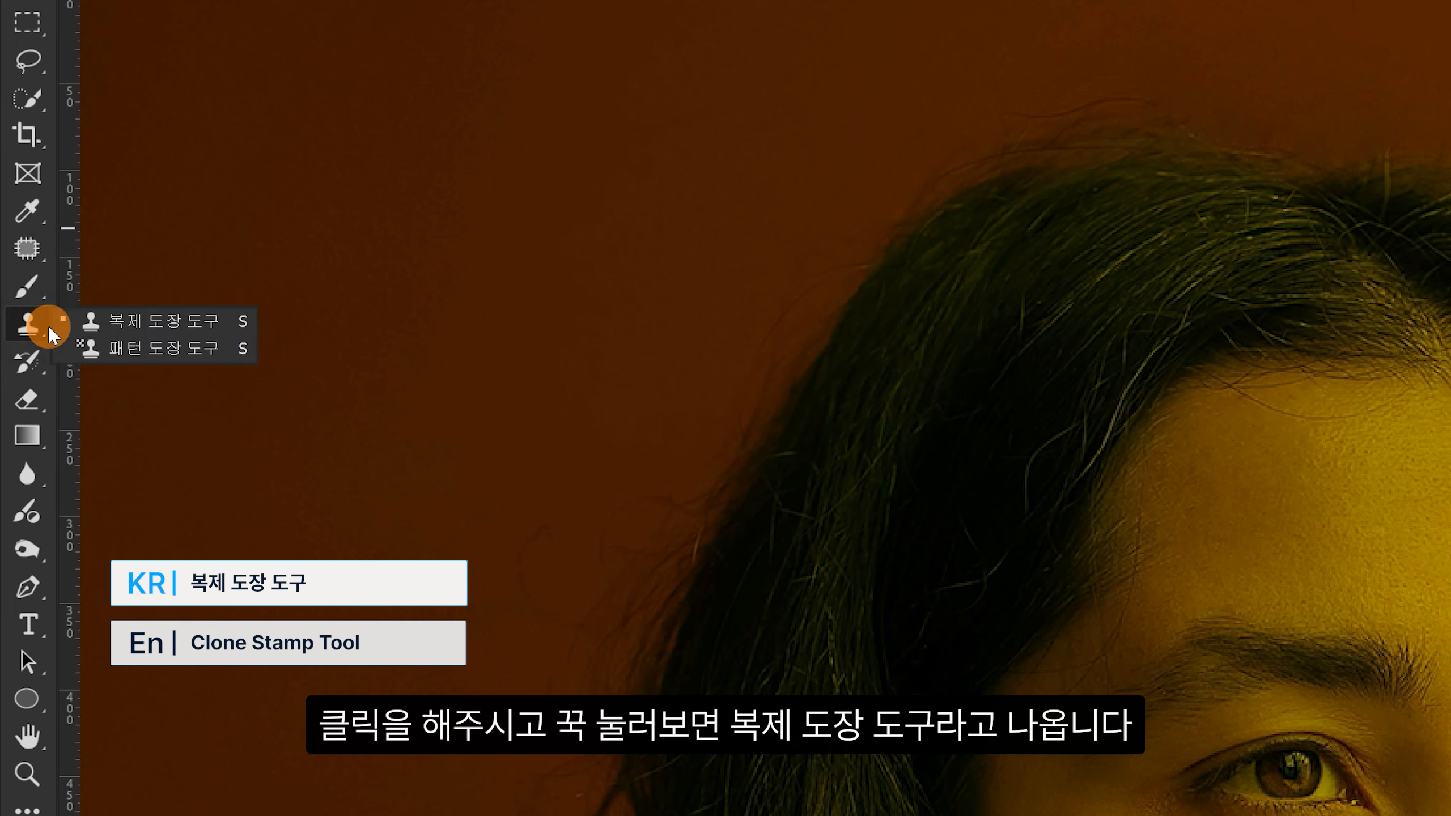
pyautogui.click(150, 337)
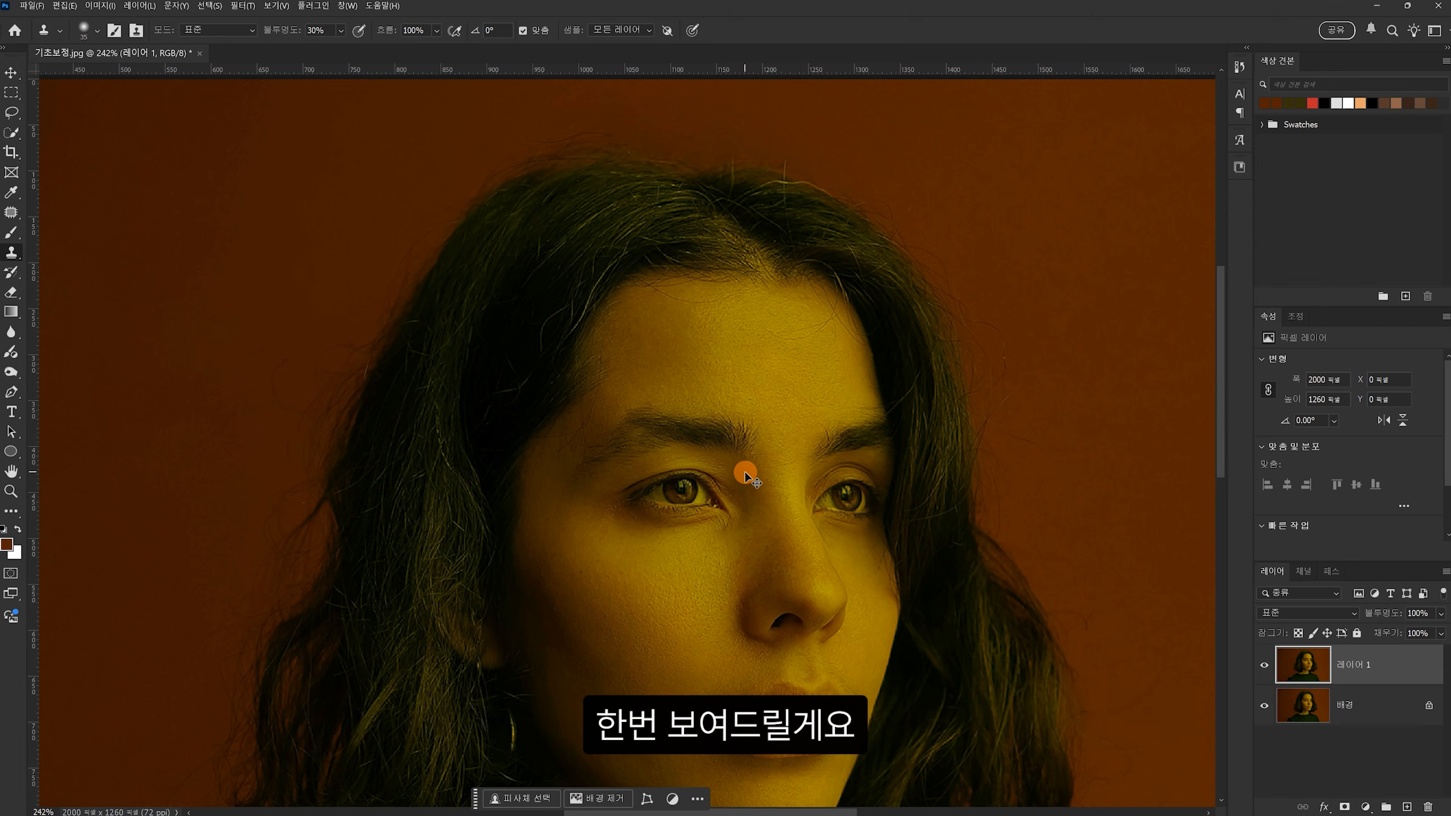
pyautogui.scroll(5, 745, 472)
pyautogui.click(280, 33)
pyautogui.write('10')
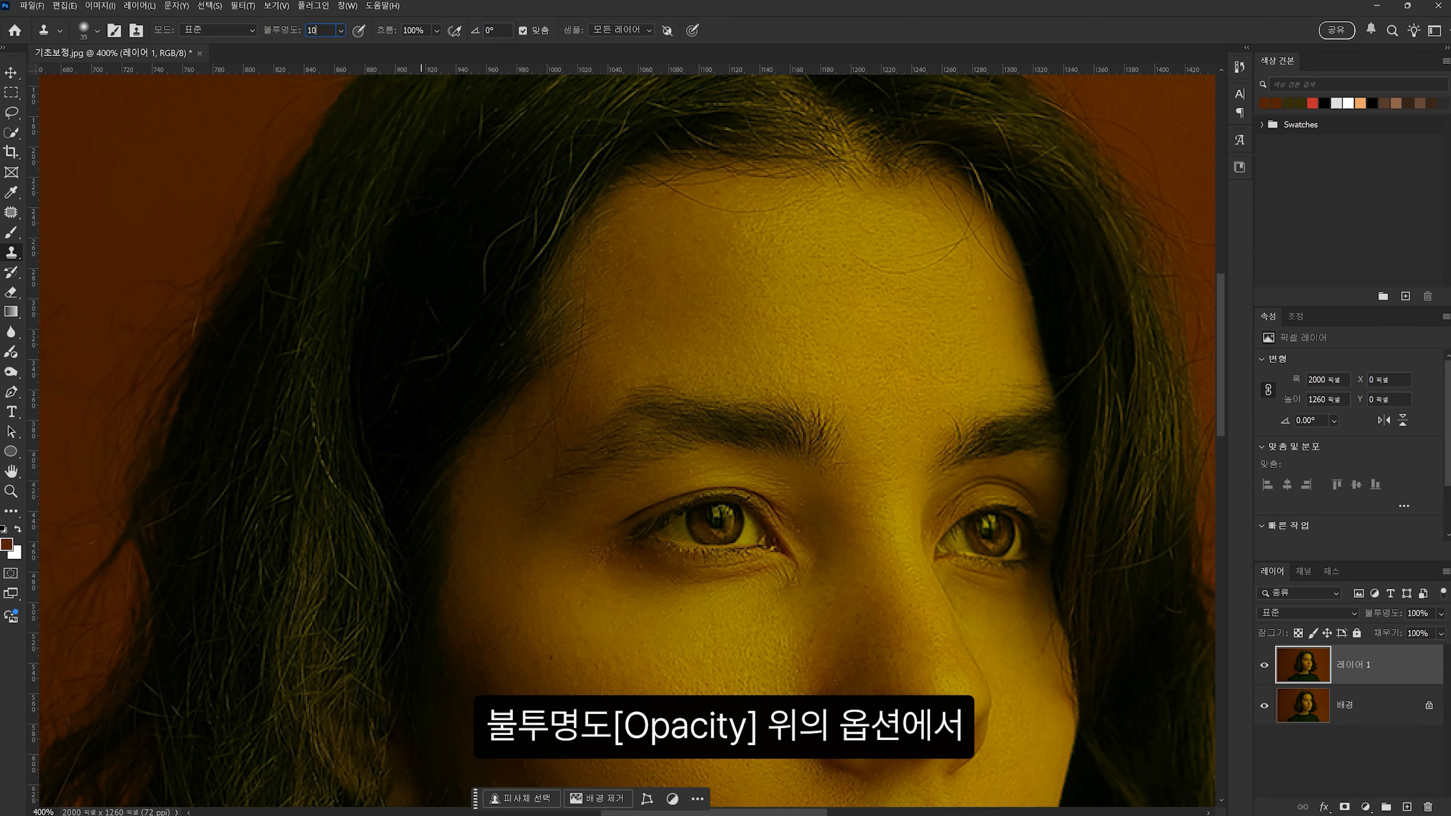
pyautogui.write('0')
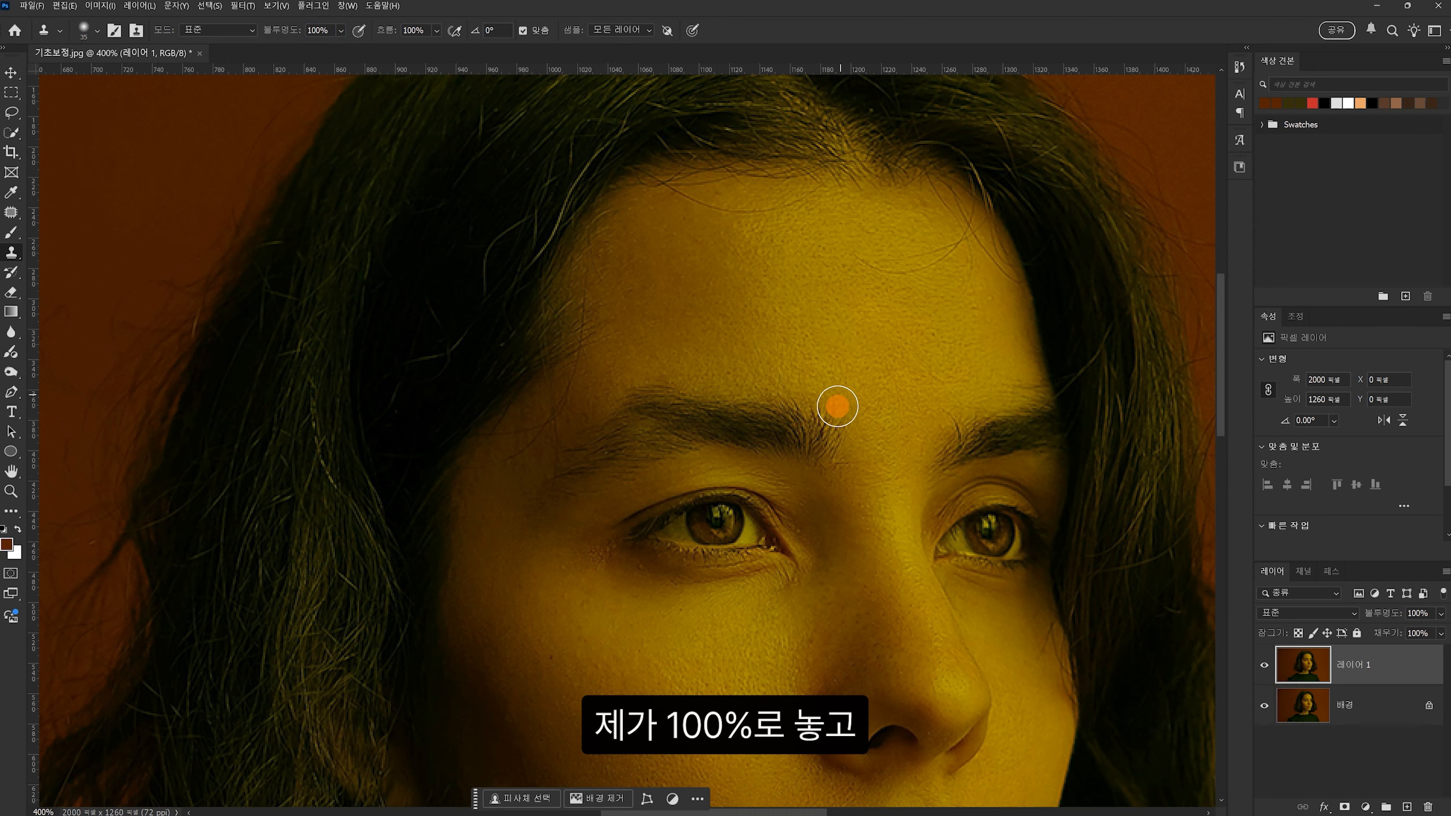
# - Choose the hard round brush 선명한 원 for the Clone Stamp tool
pyautogui.scroll(-3, 836, 405)
pyautogui.click(96, 29)
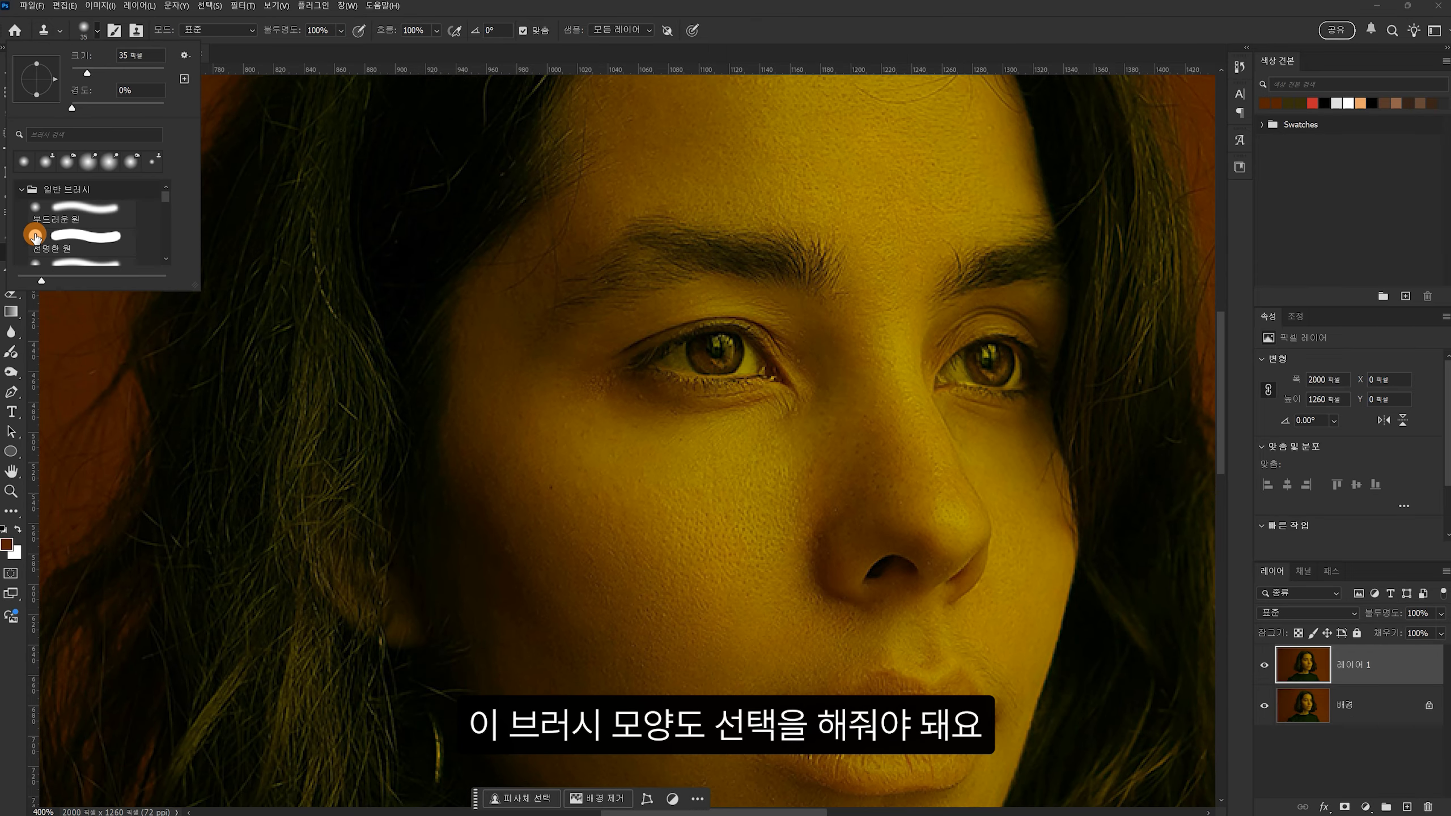
pyautogui.doubleClick(34, 234)
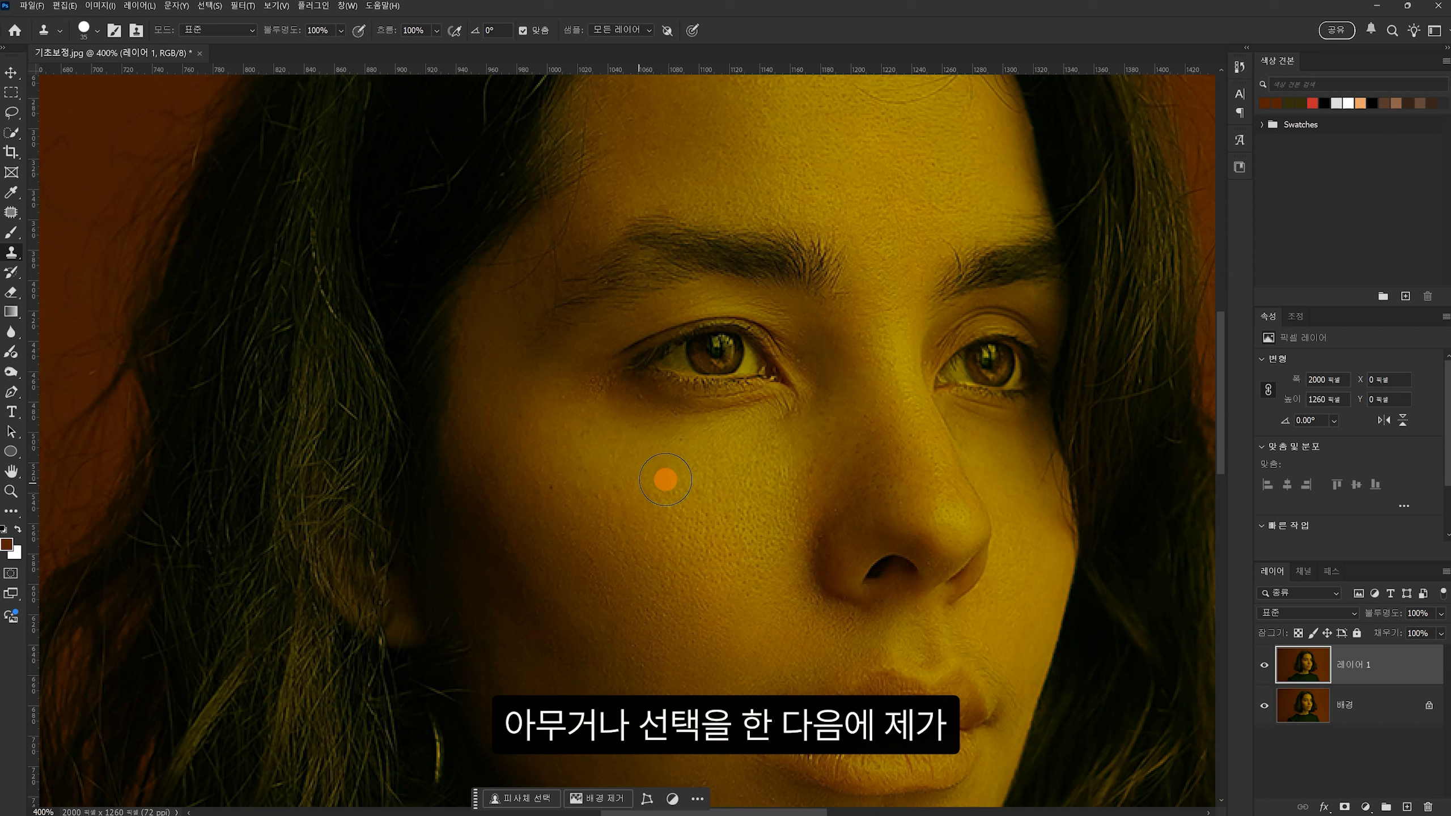
# - Try stamping skin sampled beside the nose onto the darker cheek area with the hard brush, and undo the stamps
pyautogui.keyDown('alt'); pyautogui.click(751, 526); pyautogui.keyUp('alt')
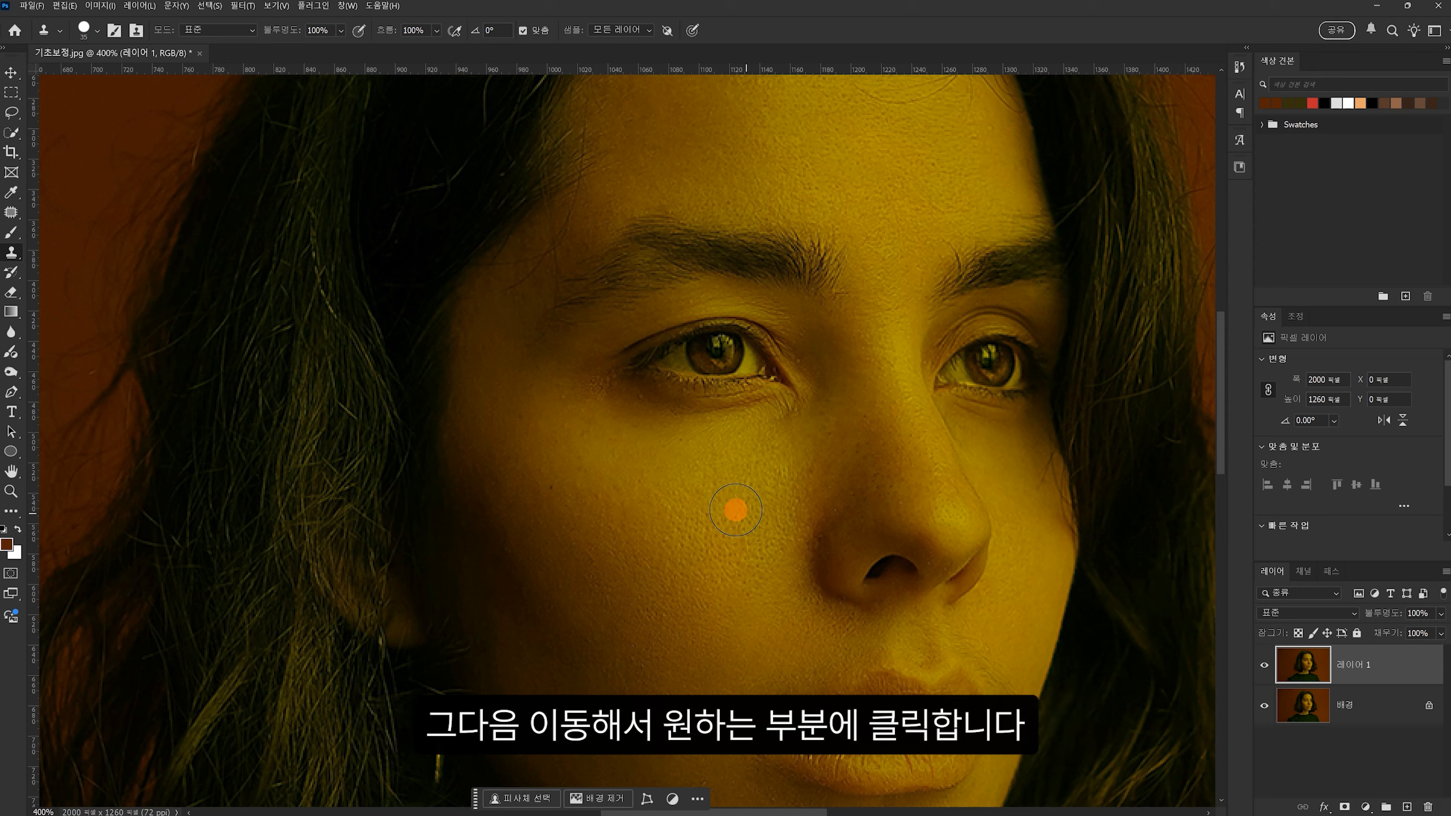
pyautogui.click(604, 536)
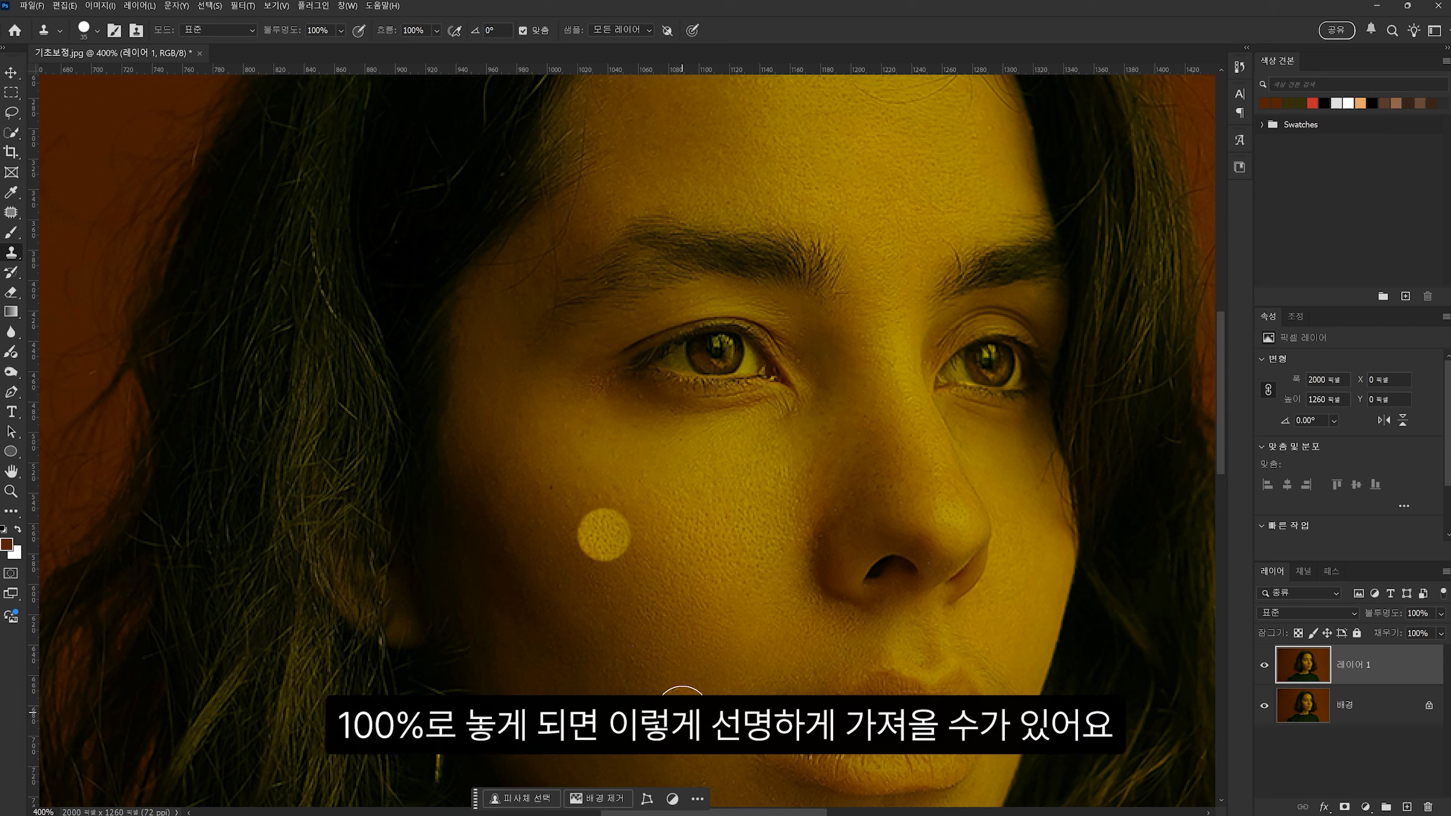
pyautogui.click(598, 577)
pyautogui.hotkey('ctrl', 'z')
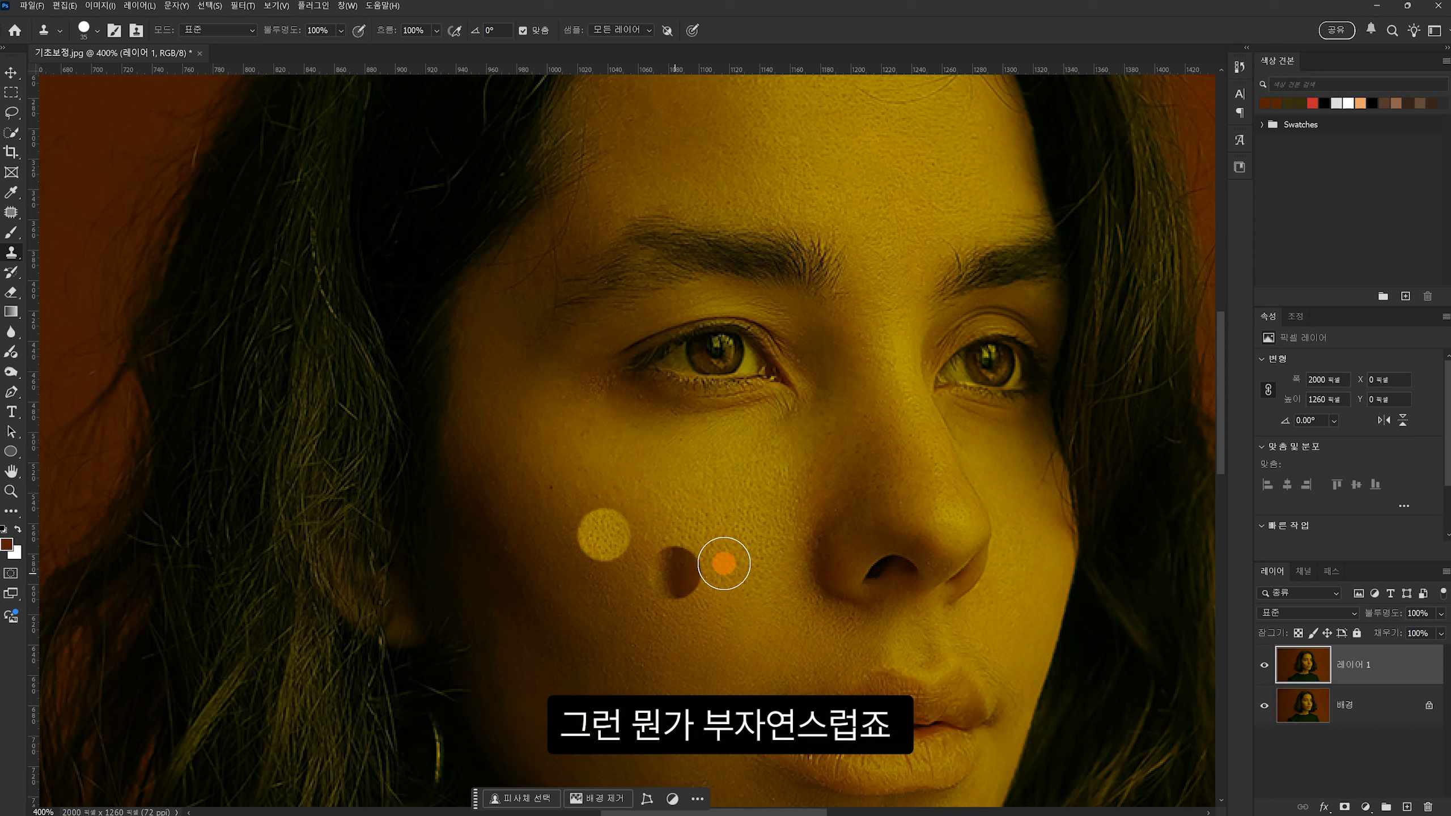
pyautogui.hotkey('ctrl', 'z')
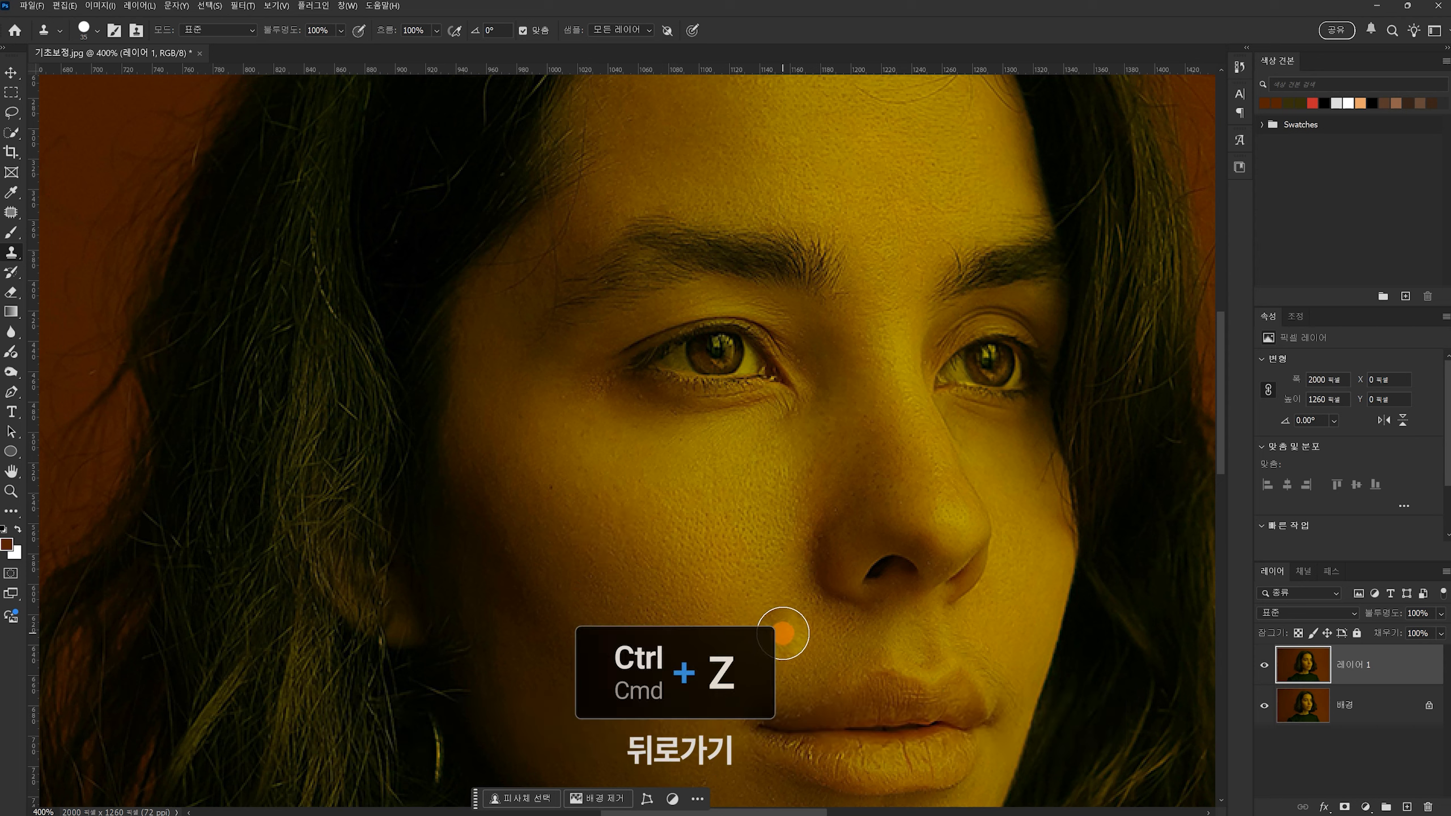
# - Choose the soft round brush 부드러운 원 for the Clone Stamp tool and set its opacity to 30%
pyautogui.click(98, 30)
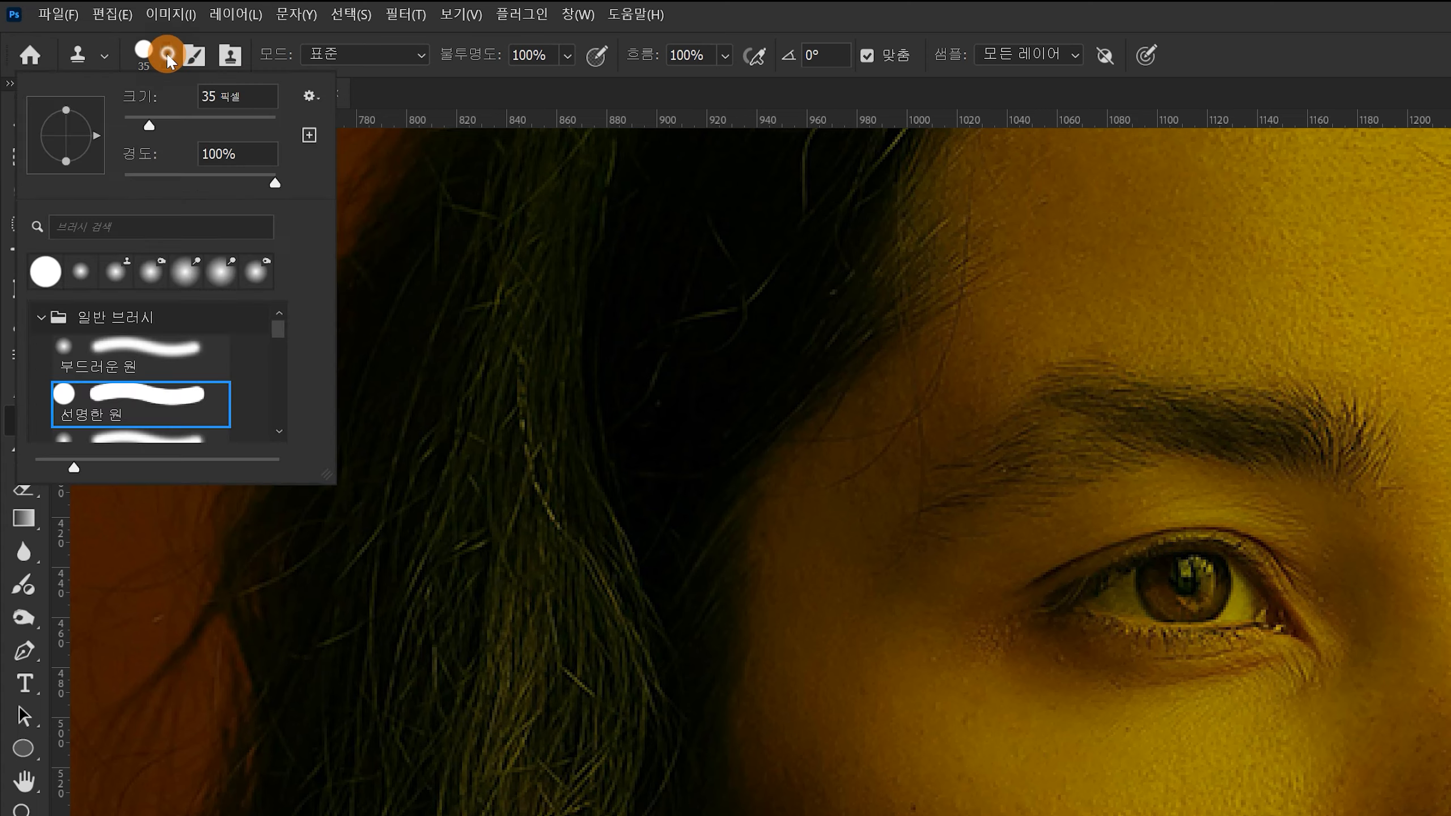
pyautogui.click(83, 272)
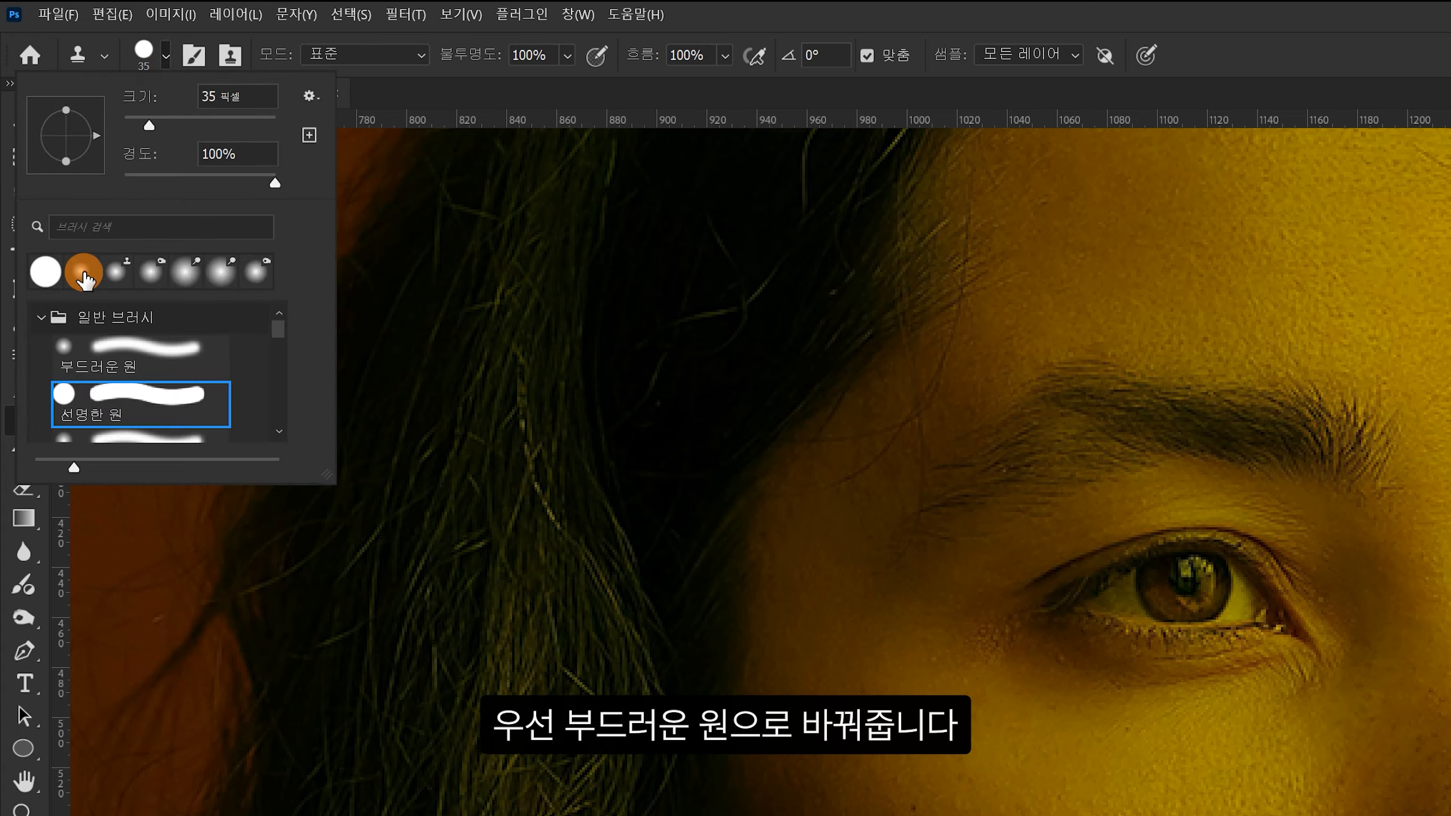
pyautogui.click(94, 349)
pyautogui.press('Return')
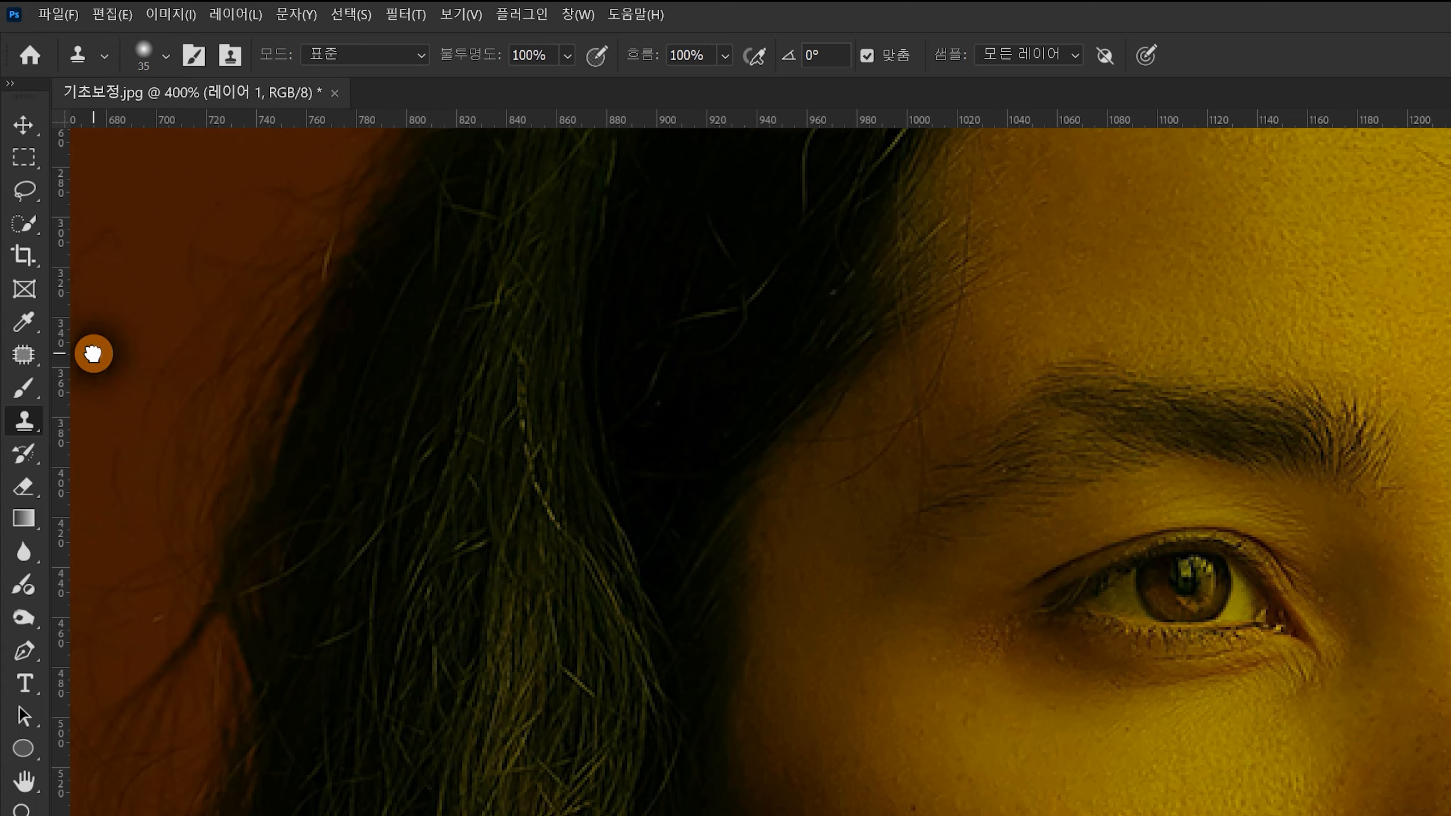
pyautogui.click(534, 55)
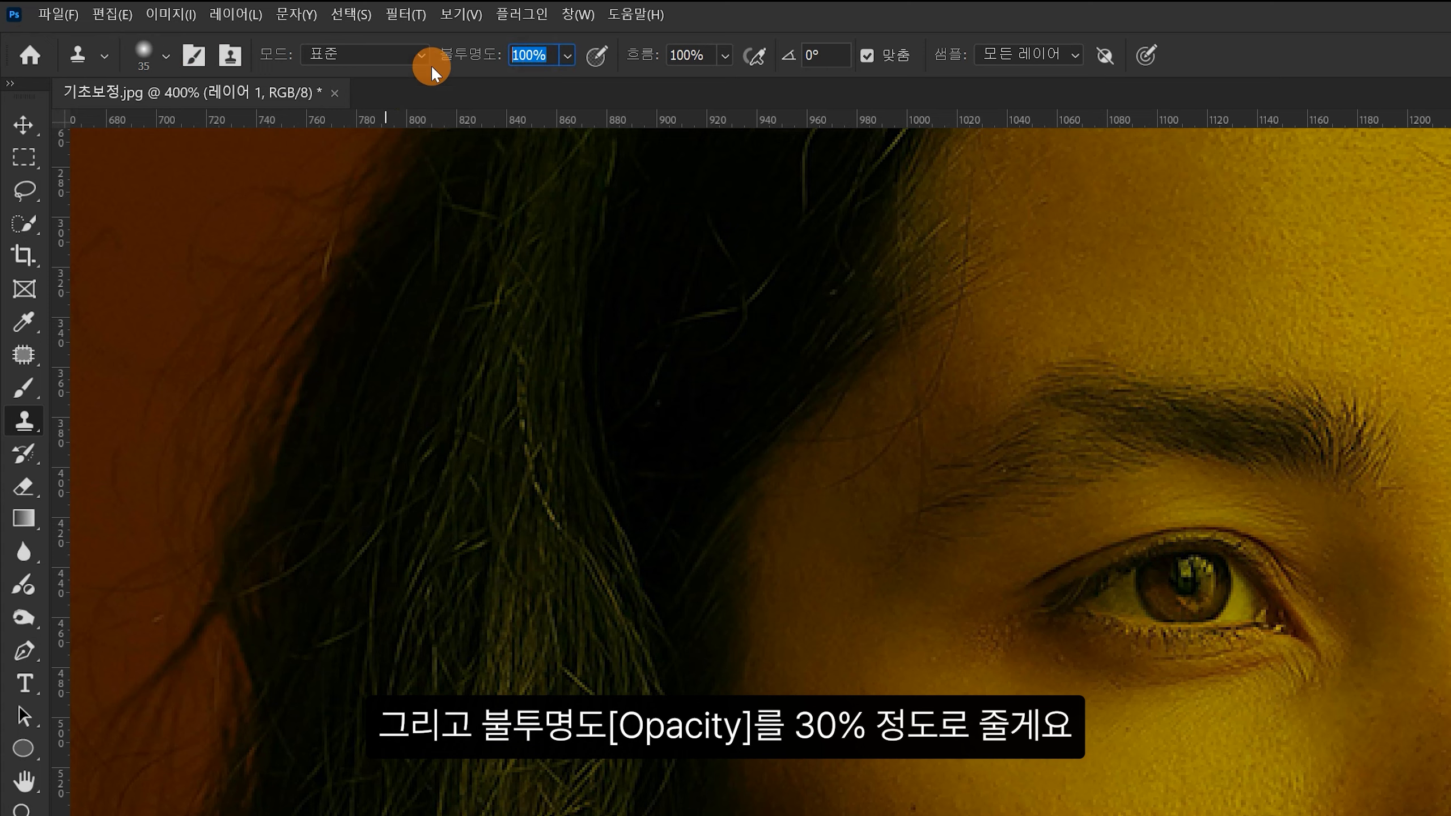
pyautogui.write('30')
pyautogui.press('Return')
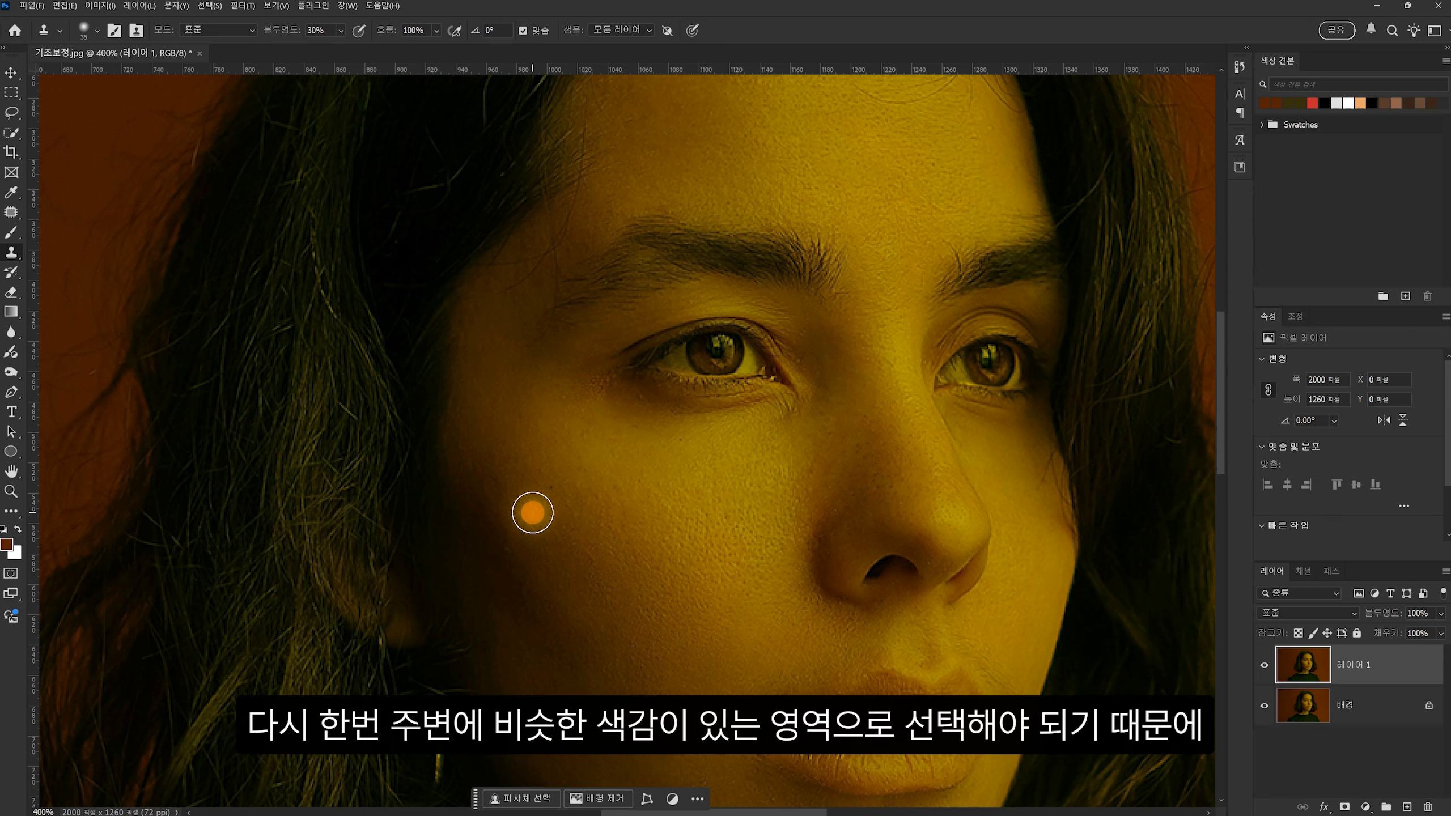
# - Sample skin on the outer cheek and stamp it several times over the uneven patch below the eye
pyautogui.keyDown('alt'); pyautogui.click(531, 504); pyautogui.keyUp('alt')
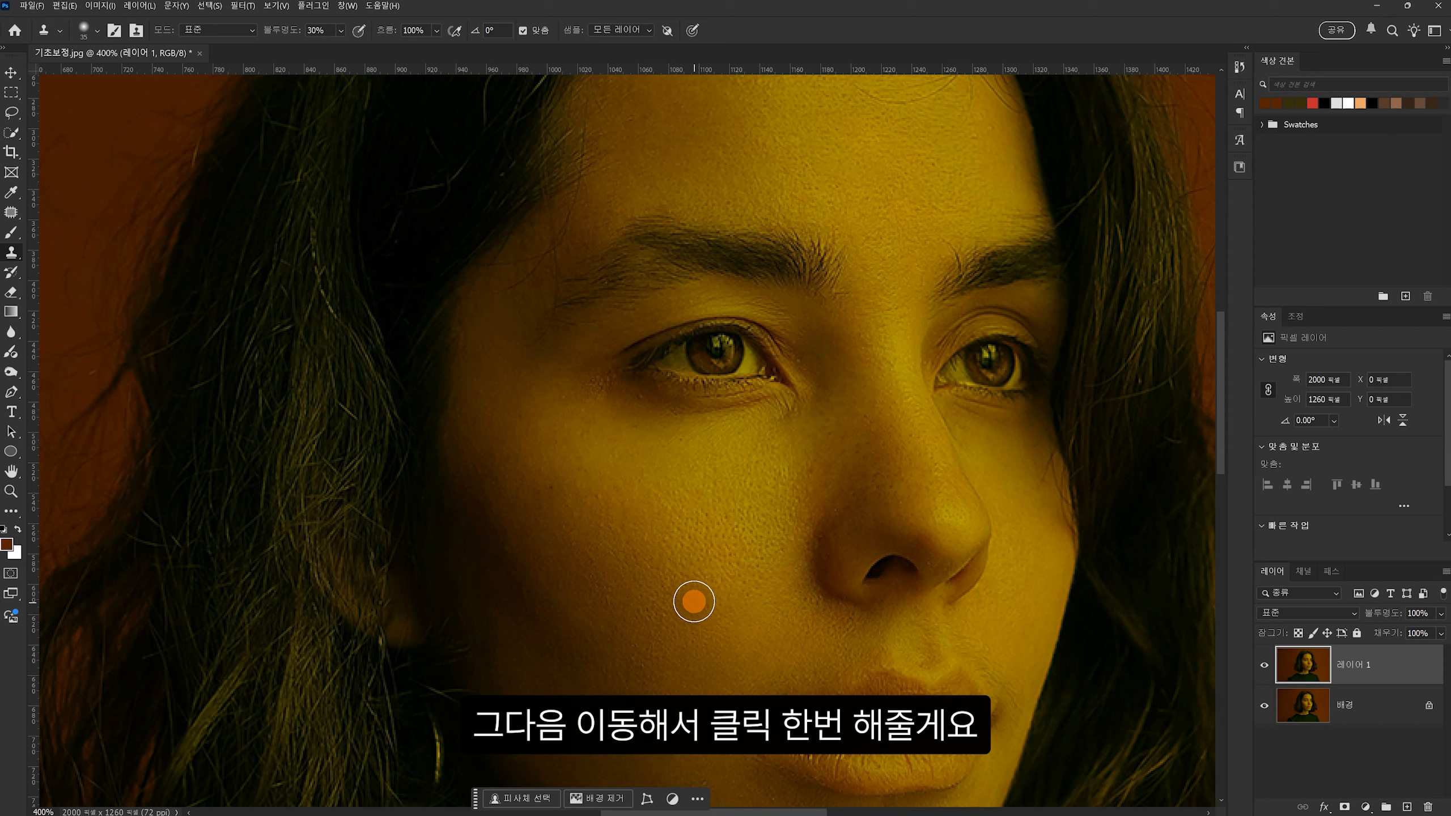
pyautogui.click(664, 542)
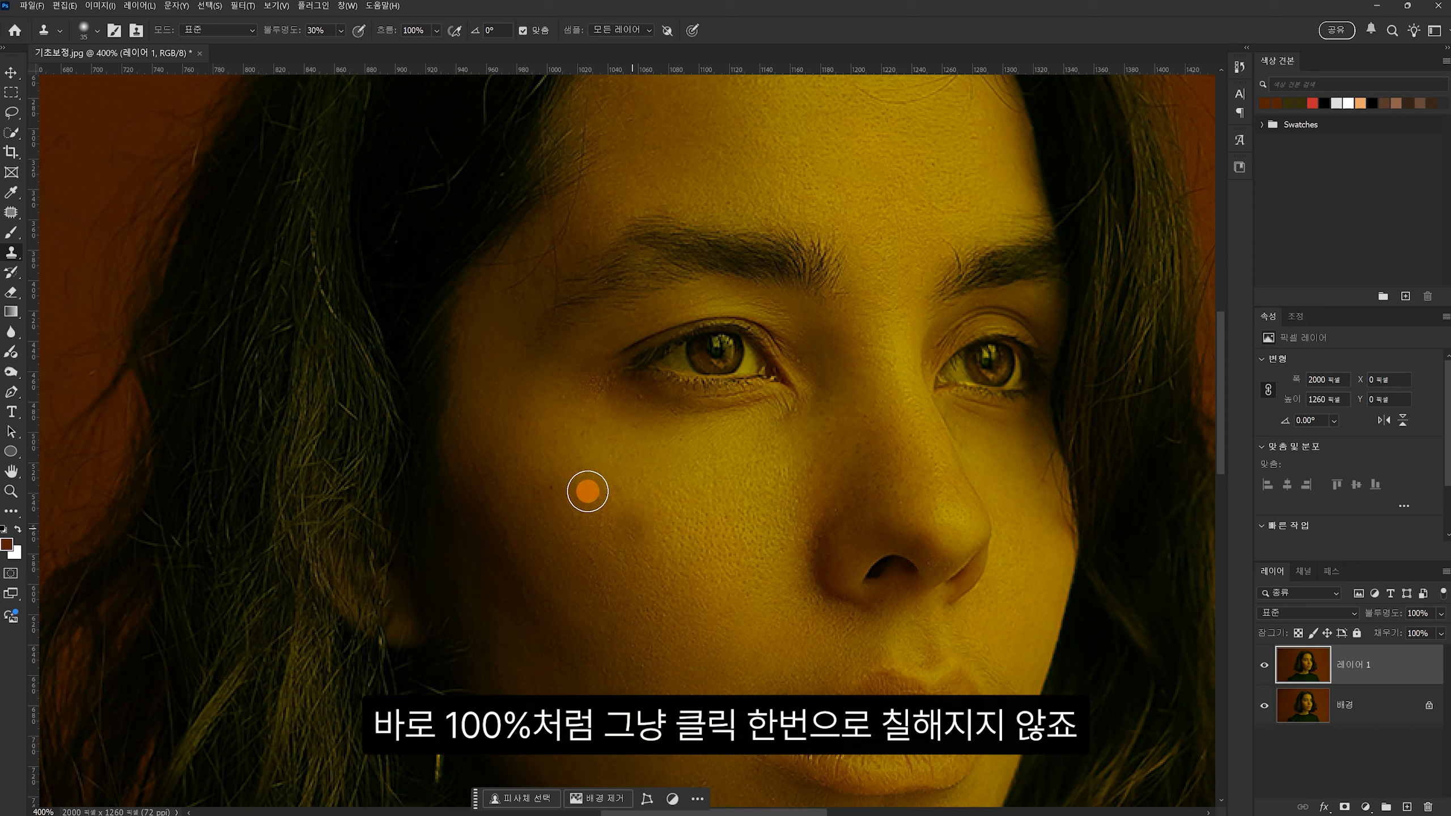
pyautogui.click(550, 492)
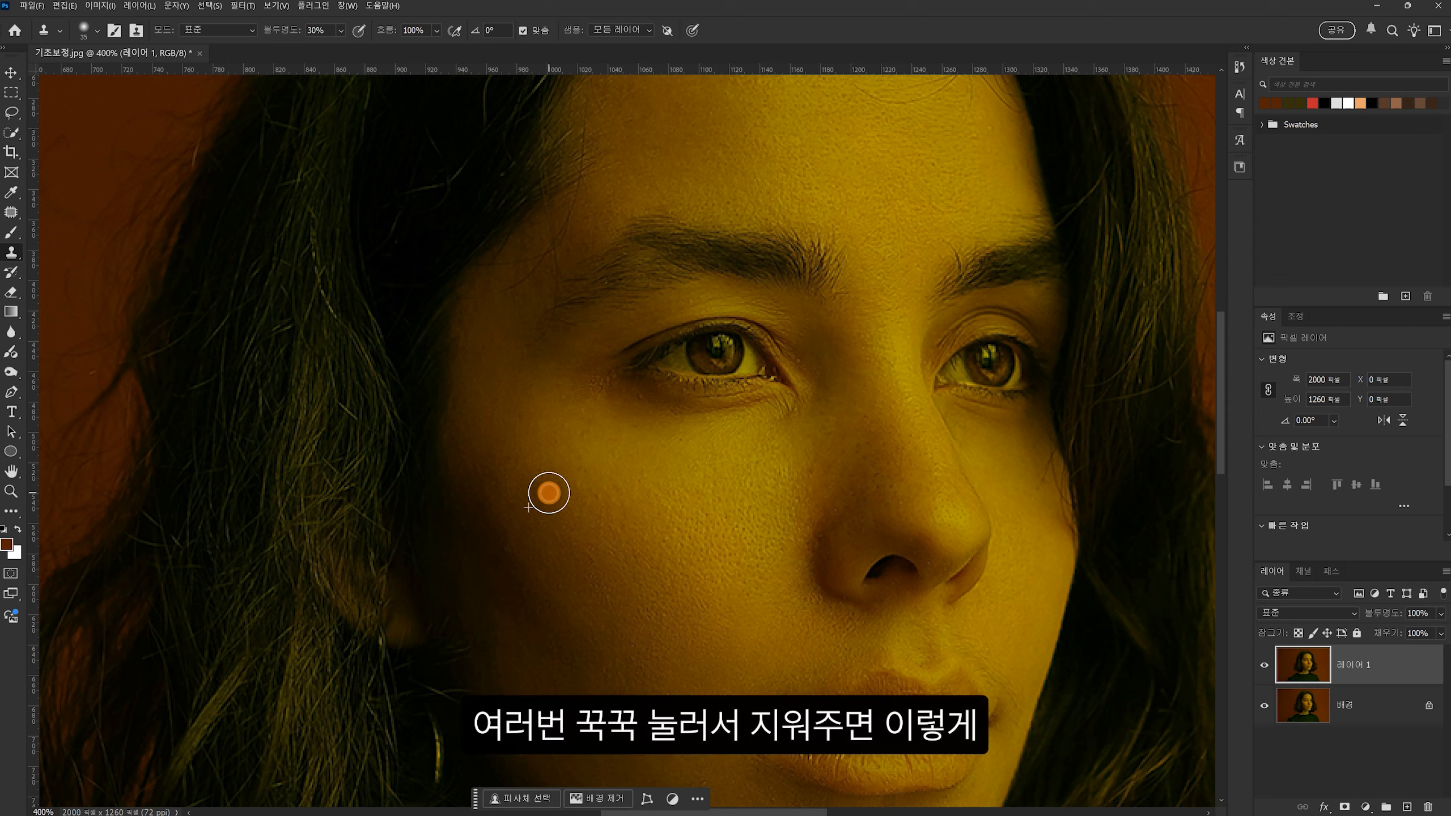
pyautogui.click(745, 652)
pyautogui.click(557, 489)
pyautogui.click(564, 506)
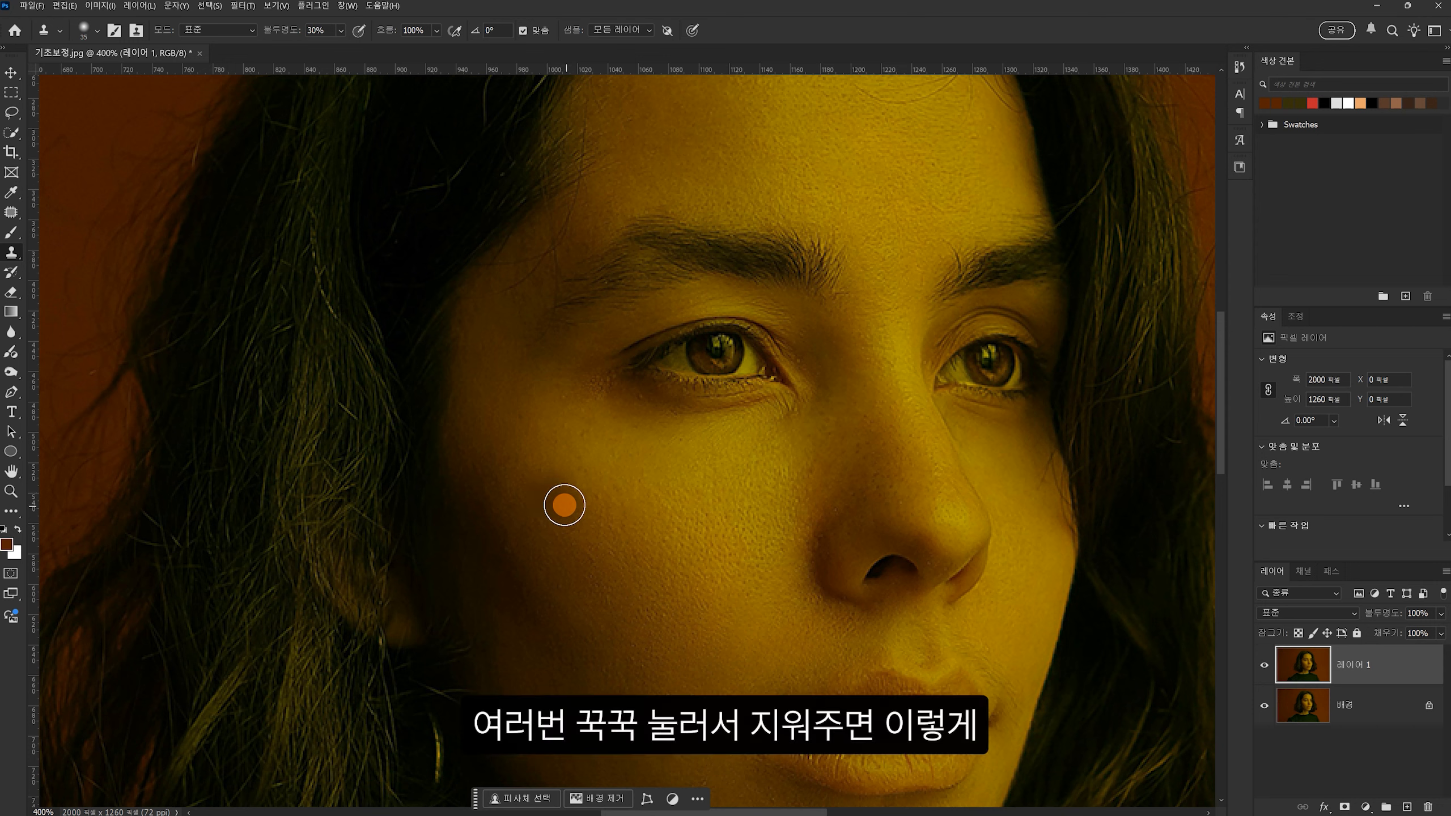
# - Resample the adjacent cheek skin and blend the remaining mismatched spots on the outer cheek
pyautogui.click(611, 535)
pyautogui.moveTo(612, 535)
pyautogui.mouseDown()
pyautogui.moveTo(576, 516)
pyautogui.moveTo(558, 528)
pyautogui.moveTo(599, 535)
pyautogui.moveTo(589, 516)
pyautogui.moveTo(611, 521)
pyautogui.moveTo(593, 508)
pyautogui.mouseUp()
pyautogui.keyDown('alt'); pyautogui.click(587, 507); pyautogui.keyUp('alt')
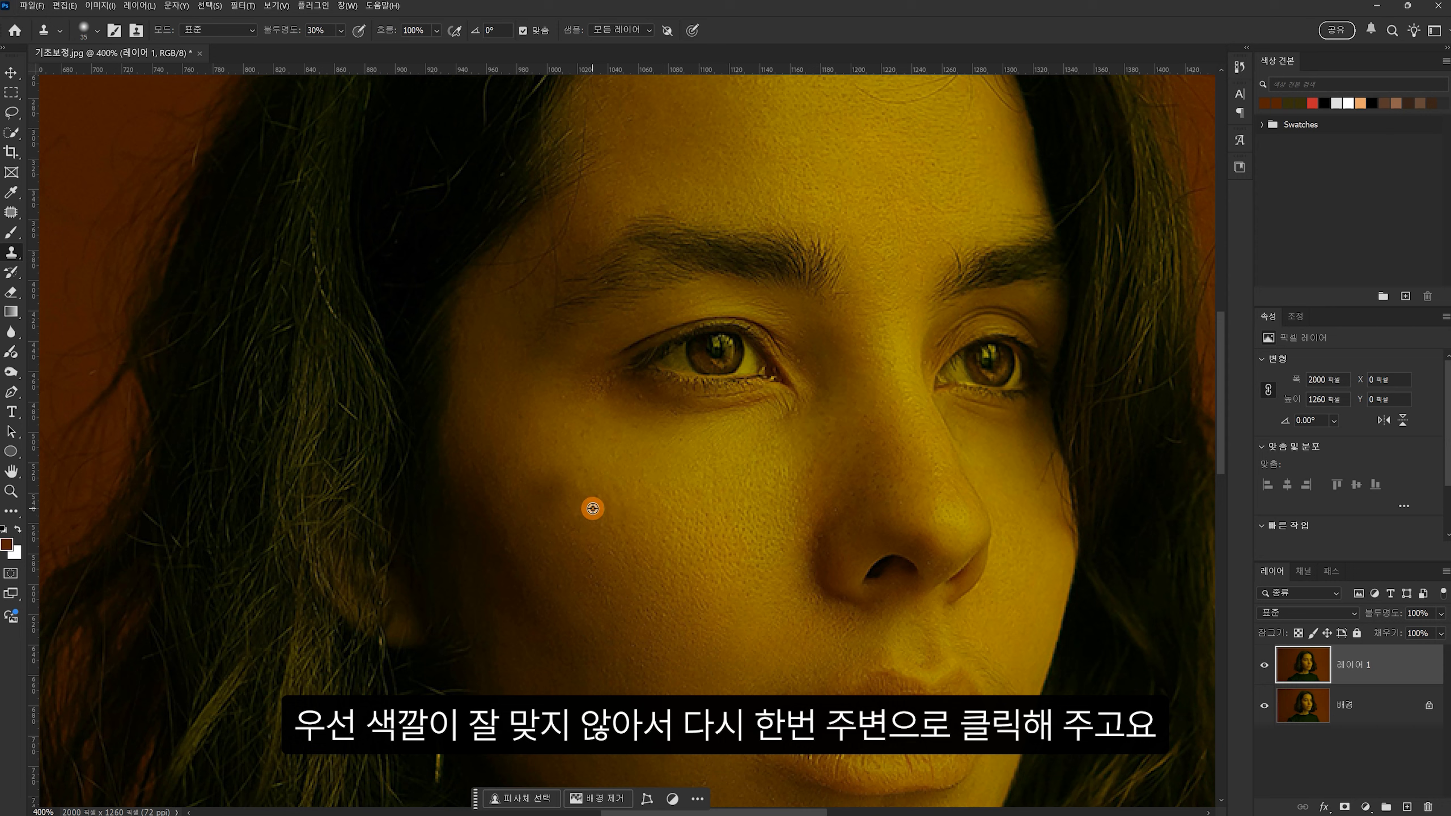
pyautogui.moveTo(592, 507)
pyautogui.mouseDown()
pyautogui.moveTo(548, 485)
pyautogui.moveTo(553, 501)
pyautogui.mouseUp()
pyautogui.click(1078, 650)
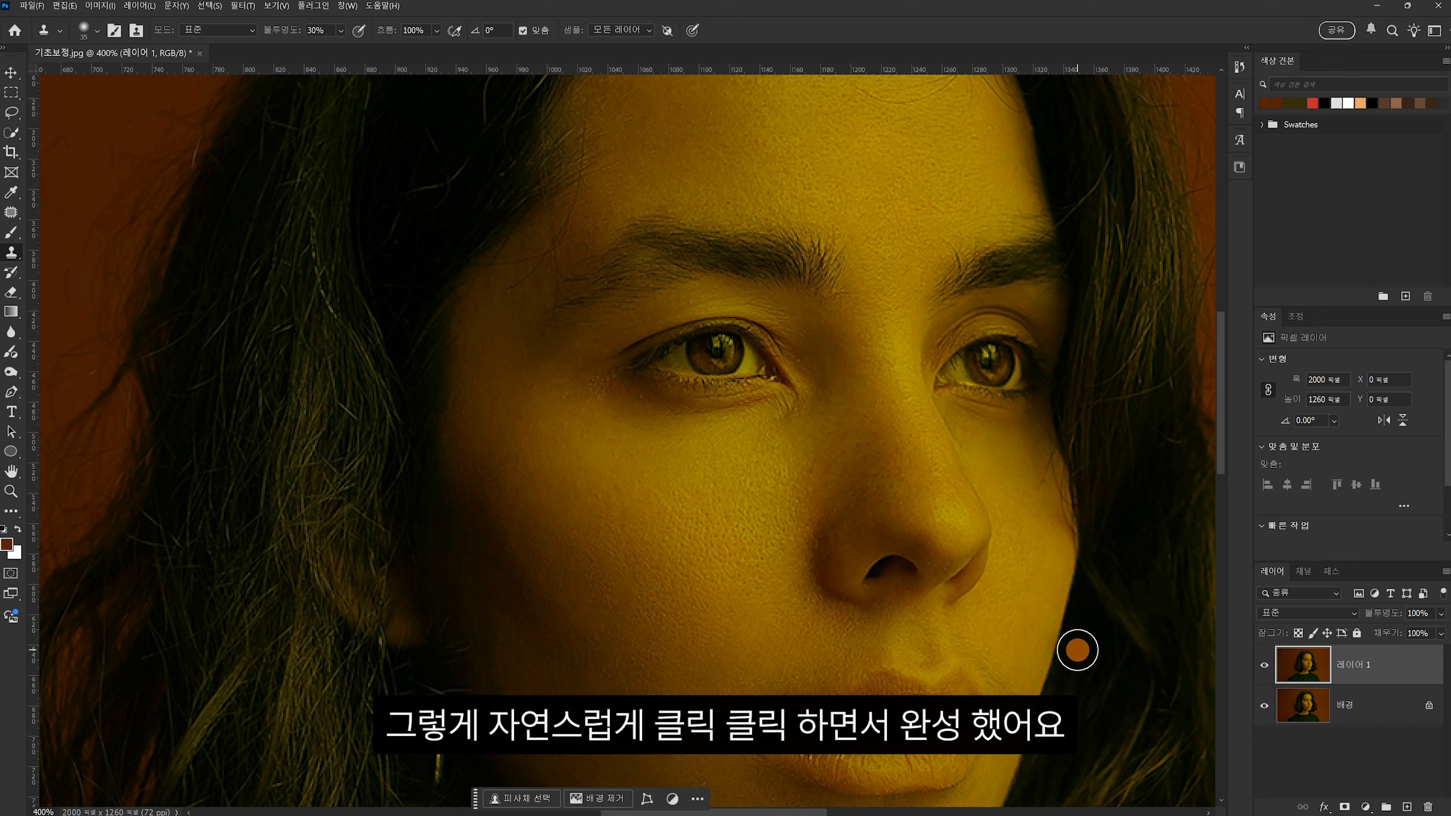
# - Clone smooth lip texture over the cracks across the lower lip with a smaller brush at 500% zoom
pyautogui.click(810, 581)
pyautogui.click(748, 573)
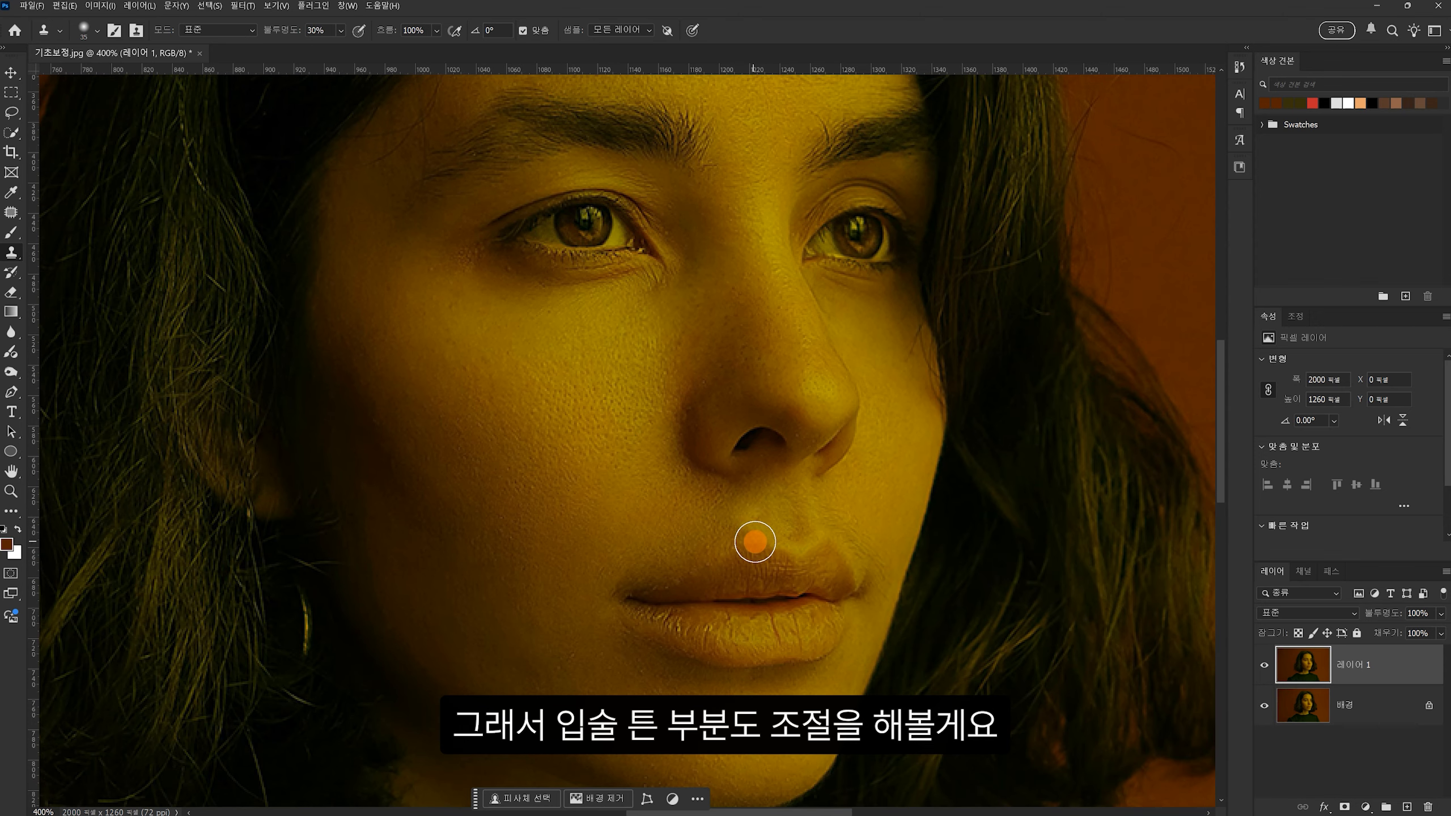
pyautogui.click(747, 627)
pyautogui.moveTo(746, 628); pyautogui.dragTo(743, 624)
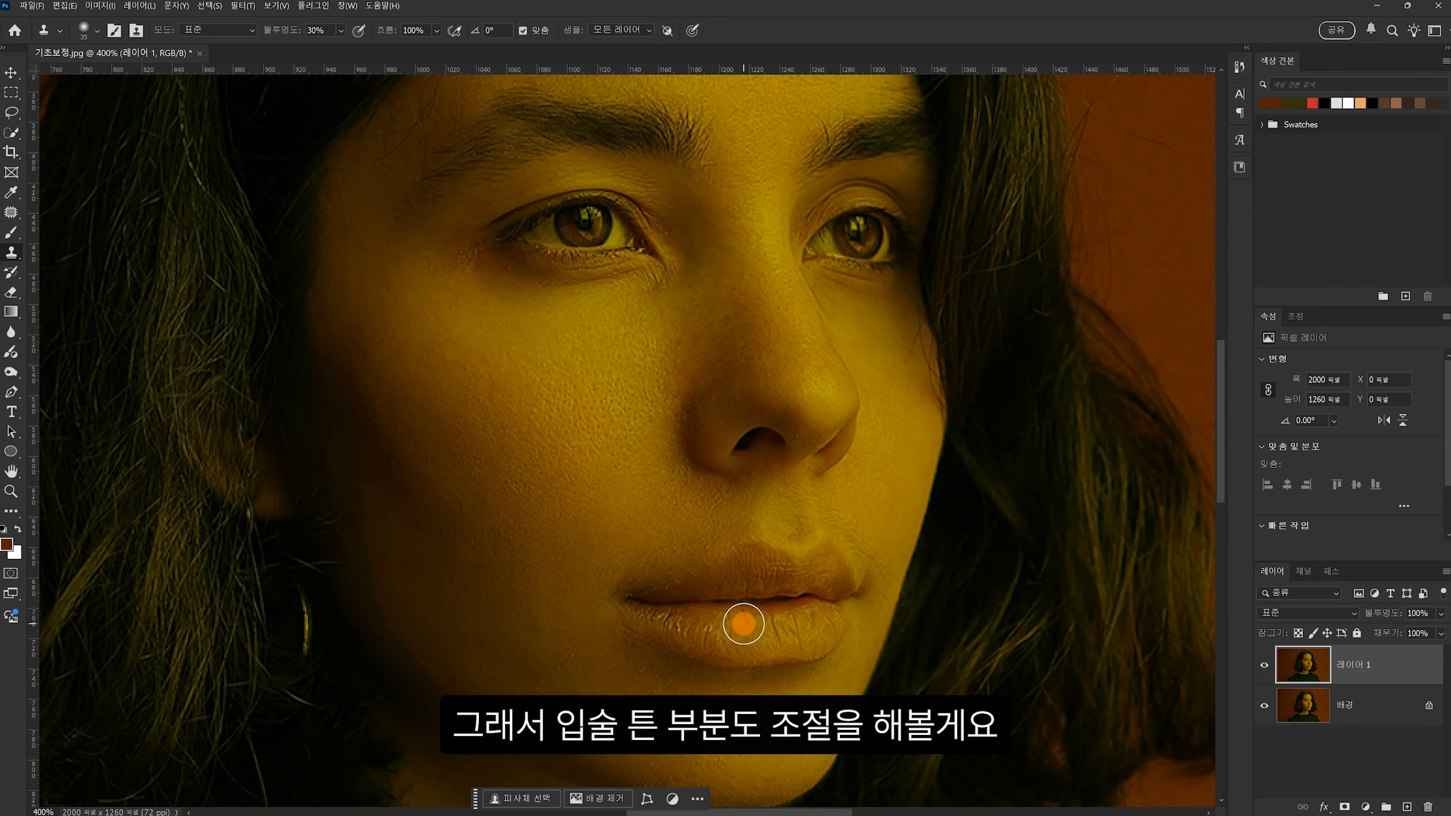
pyautogui.scroll(1, 744, 624)
pyautogui.scroll(-2, 691, 470)
pyautogui.click(779, 537)
pyautogui.moveTo(780, 537); pyautogui.dragTo(755, 541)
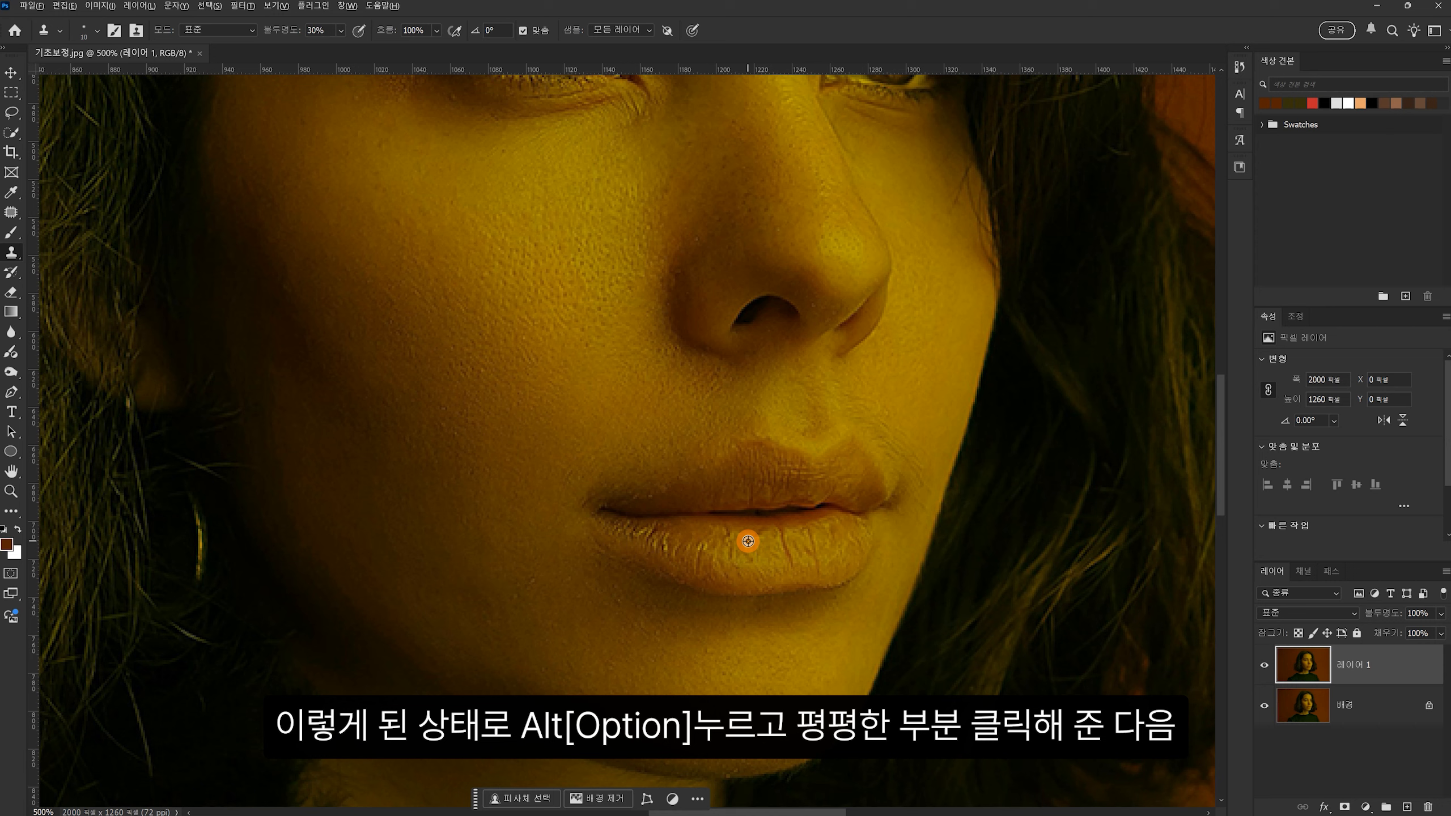
pyautogui.moveTo(729, 532)
pyautogui.mouseDown()
pyautogui.moveTo(726, 573)
pyautogui.moveTo(770, 598)
pyautogui.moveTo(772, 540)
pyautogui.mouseUp()
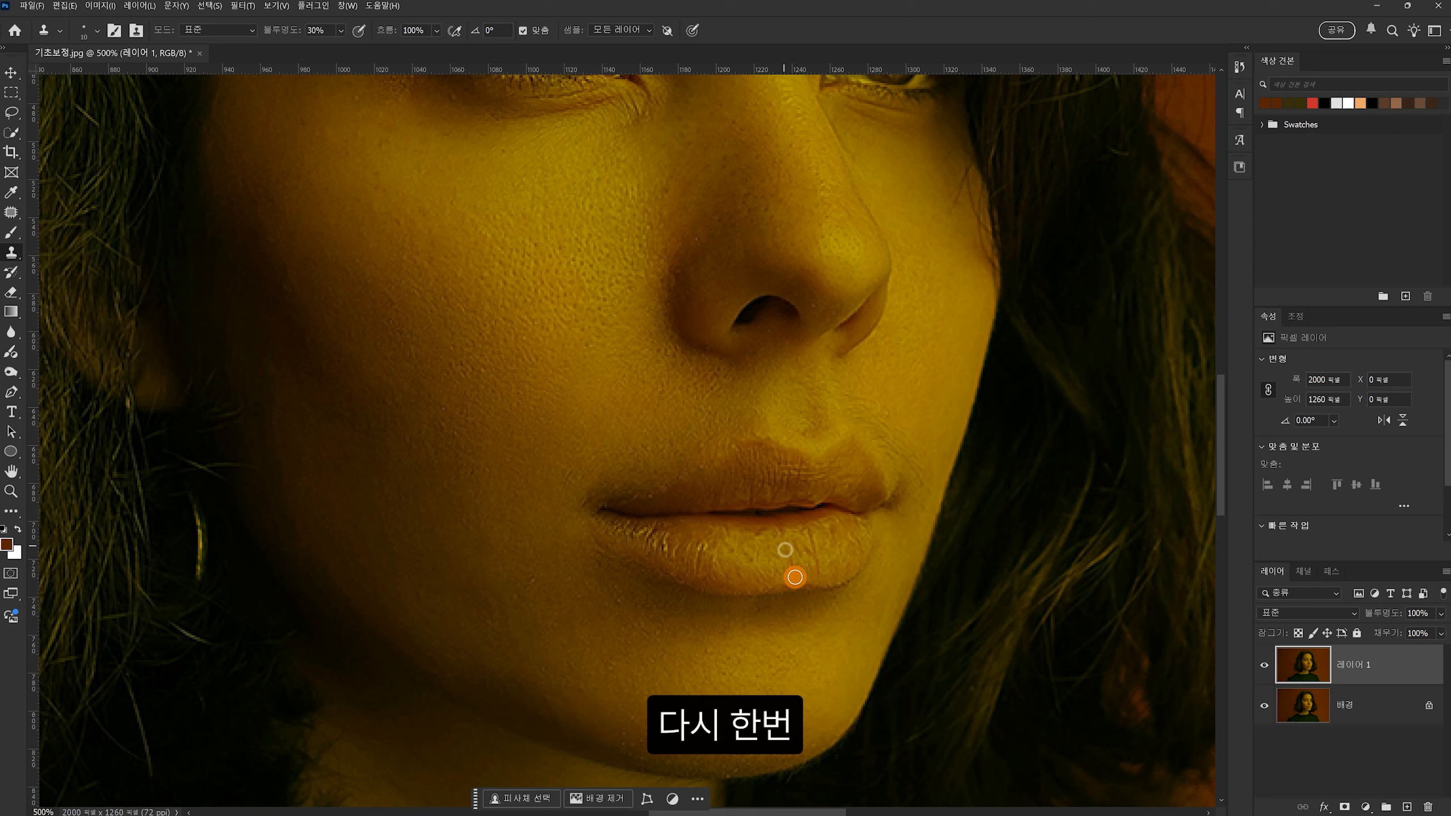
pyautogui.moveTo(790, 559)
pyautogui.mouseDown()
pyautogui.moveTo(846, 520)
pyautogui.moveTo(821, 548)
pyautogui.mouseUp()
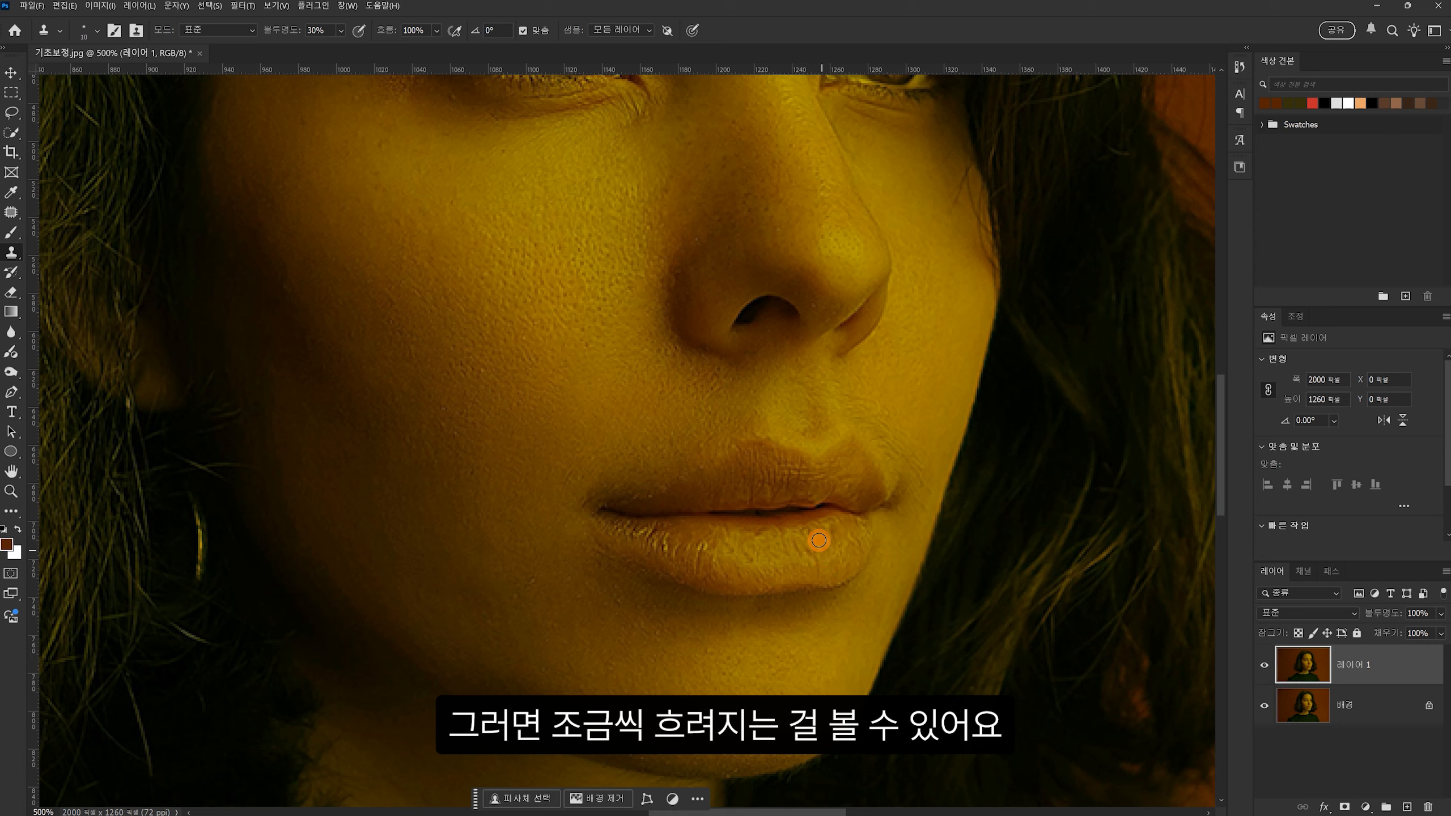
pyautogui.moveTo(812, 554)
pyautogui.mouseDown()
pyautogui.moveTo(697, 564)
pyautogui.moveTo(842, 544)
pyautogui.moveTo(823, 553)
pyautogui.moveTo(831, 572)
pyautogui.moveTo(842, 544)
pyautogui.mouseUp()
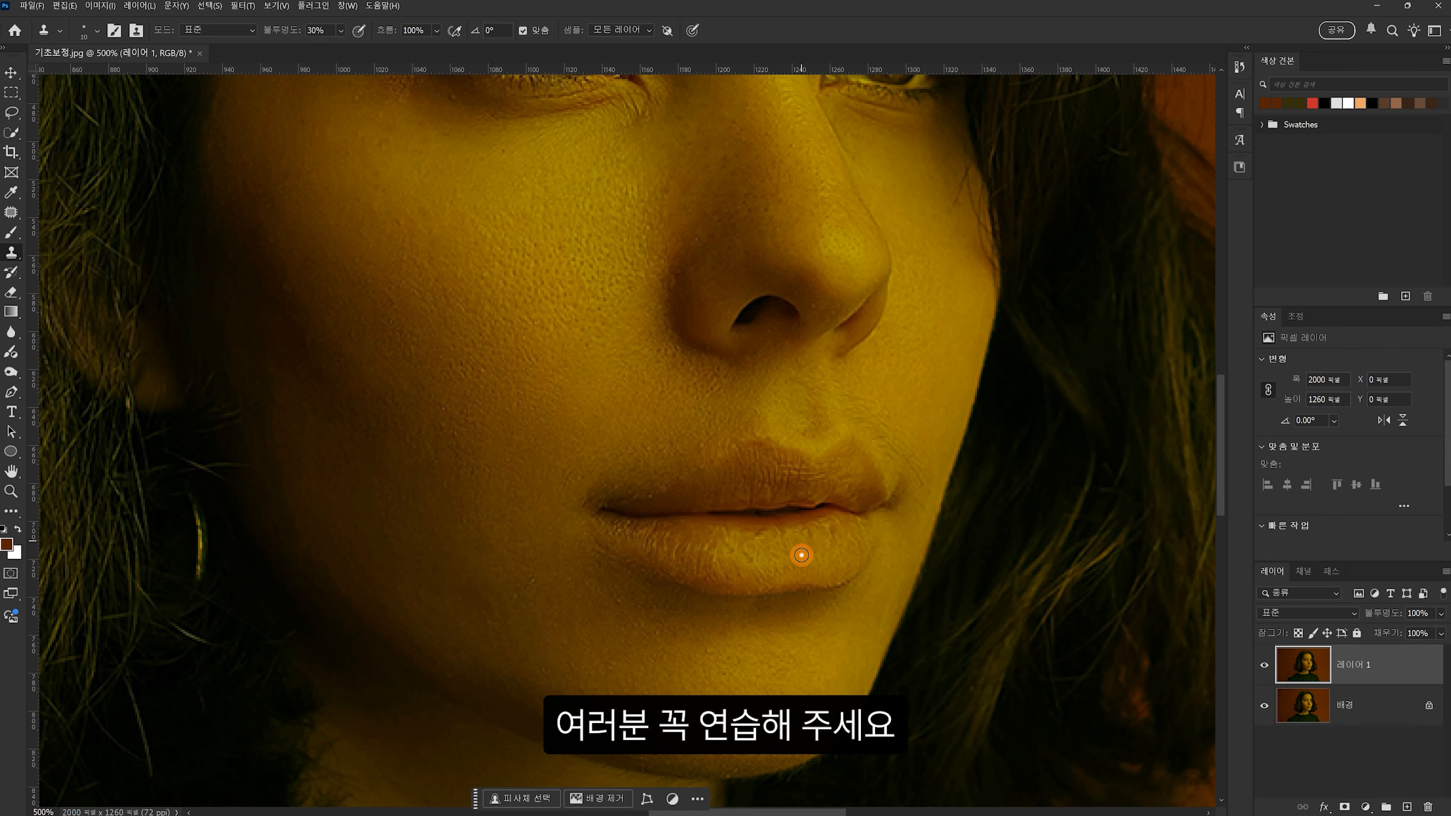
# - Enlarge the brush to 40 px and clone dark hair over the stray strands above the forehead hairline
pyautogui.moveTo(829, 415); pyautogui.dragTo(751, 583)
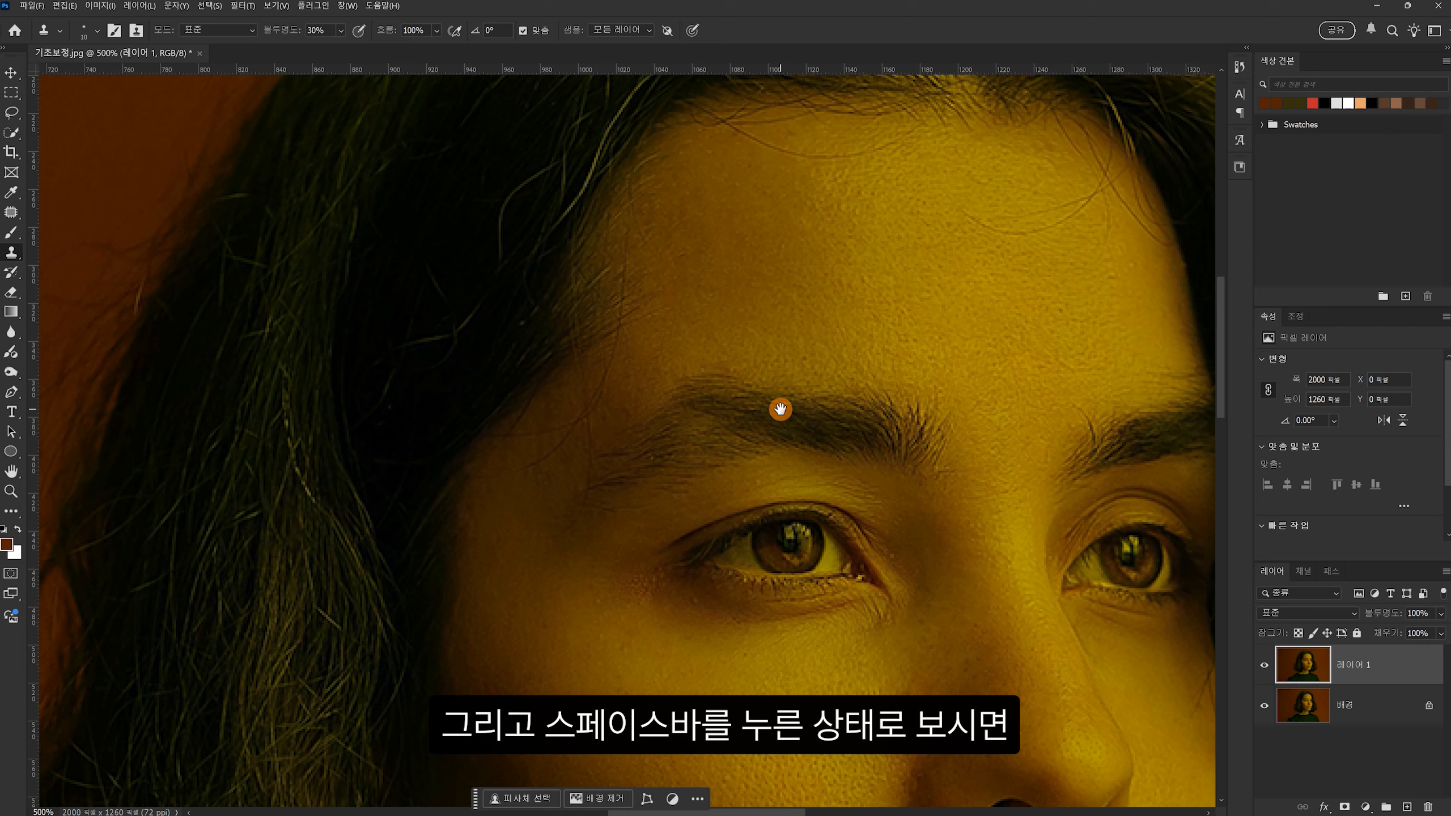
pyautogui.press('space')
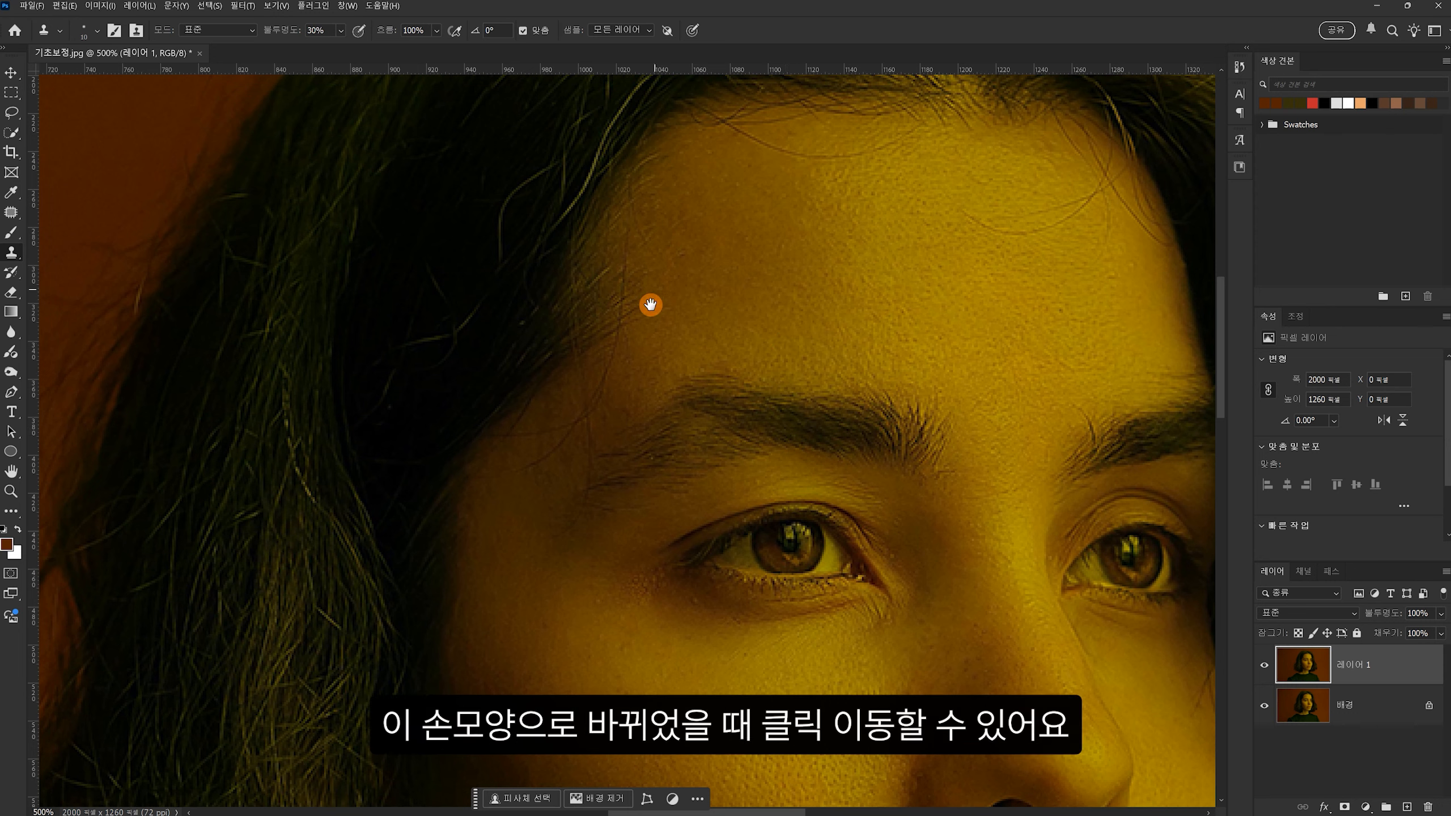
pyautogui.moveTo(664, 344)
pyautogui.mouseDown()
pyautogui.moveTo(823, 632)
pyautogui.moveTo(502, 402)
pyautogui.moveTo(614, 476)
pyautogui.moveTo(642, 535)
pyautogui.moveTo(524, 331)
pyautogui.moveTo(301, 567)
pyautogui.moveTo(804, 515)
pyautogui.moveTo(726, 577)
pyautogui.mouseUp()
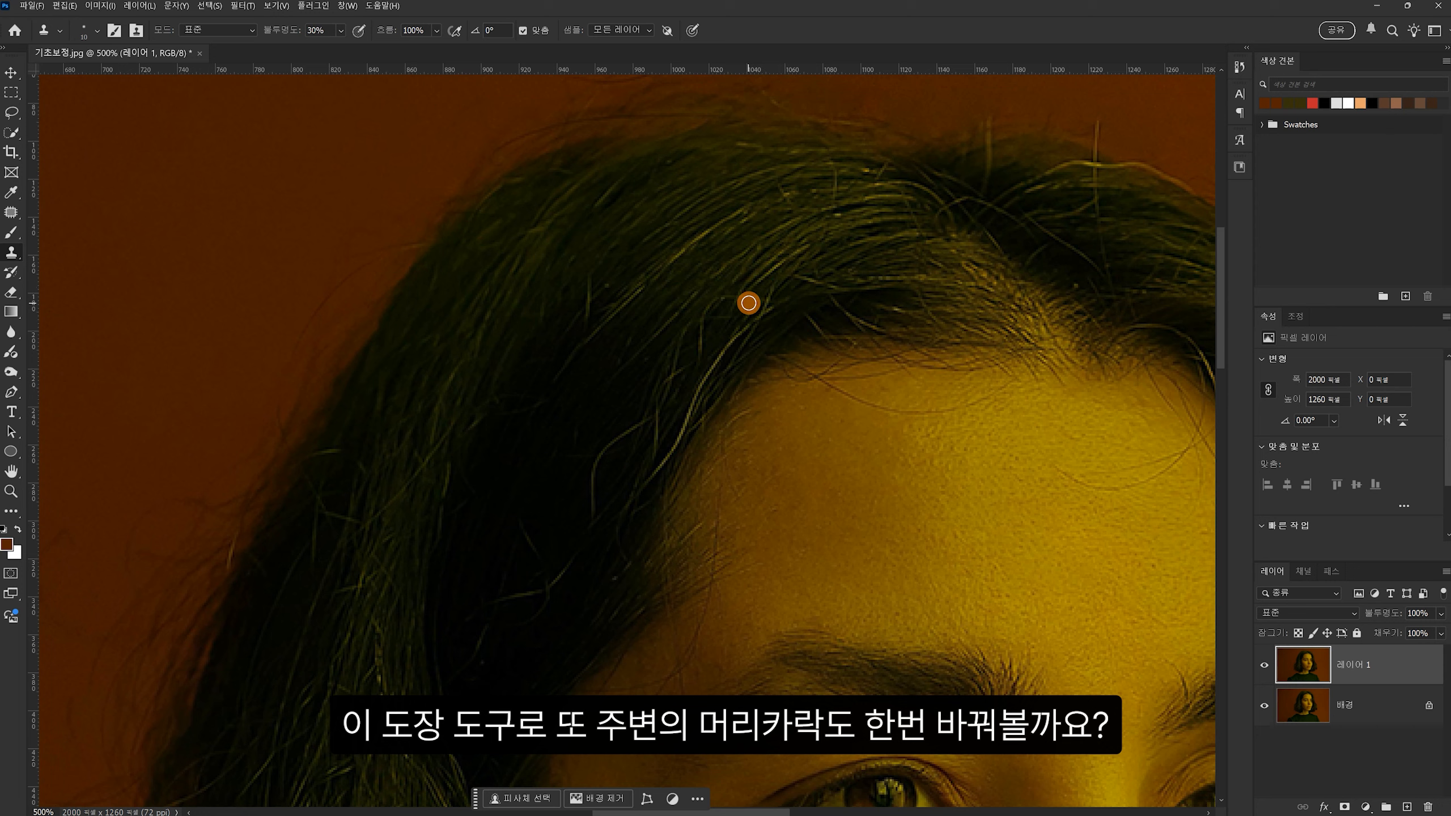
pyautogui.keyDown('alt'); pyautogui.click(621, 402); pyautogui.keyUp('alt')
pyautogui.moveTo(636, 427)
pyautogui.mouseDown()
pyautogui.moveTo(606, 445)
pyautogui.moveTo(590, 478)
pyautogui.moveTo(637, 414)
pyautogui.moveTo(561, 570)
pyautogui.moveTo(748, 331)
pyautogui.moveTo(691, 413)
pyautogui.mouseUp()
pyautogui.press(']')
pyautogui.press(']')
pyautogui.press(']')
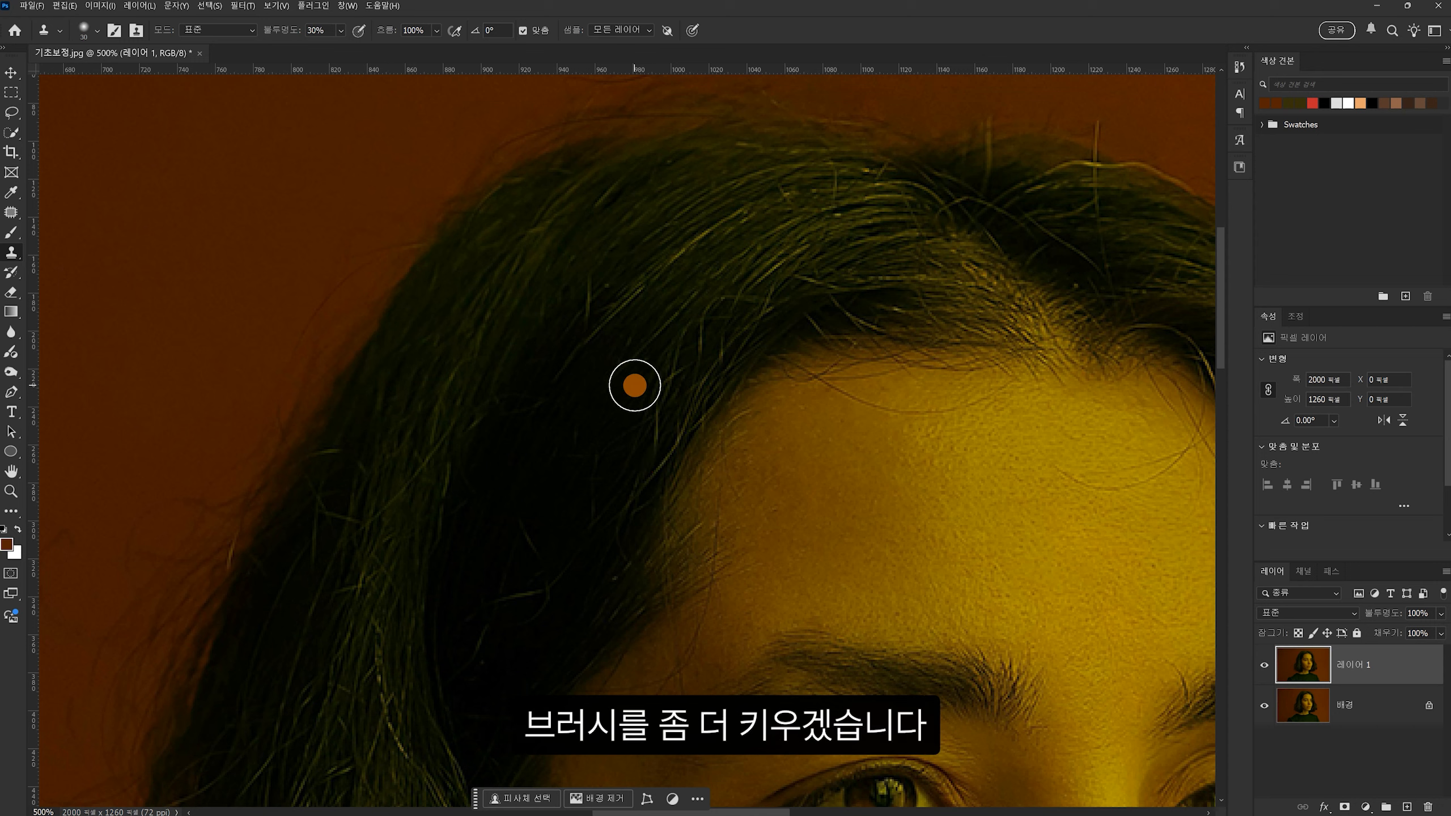
pyautogui.moveTo(602, 412)
pyautogui.mouseDown()
pyautogui.moveTo(704, 348)
pyautogui.moveTo(629, 479)
pyautogui.moveTo(742, 331)
pyautogui.mouseUp()
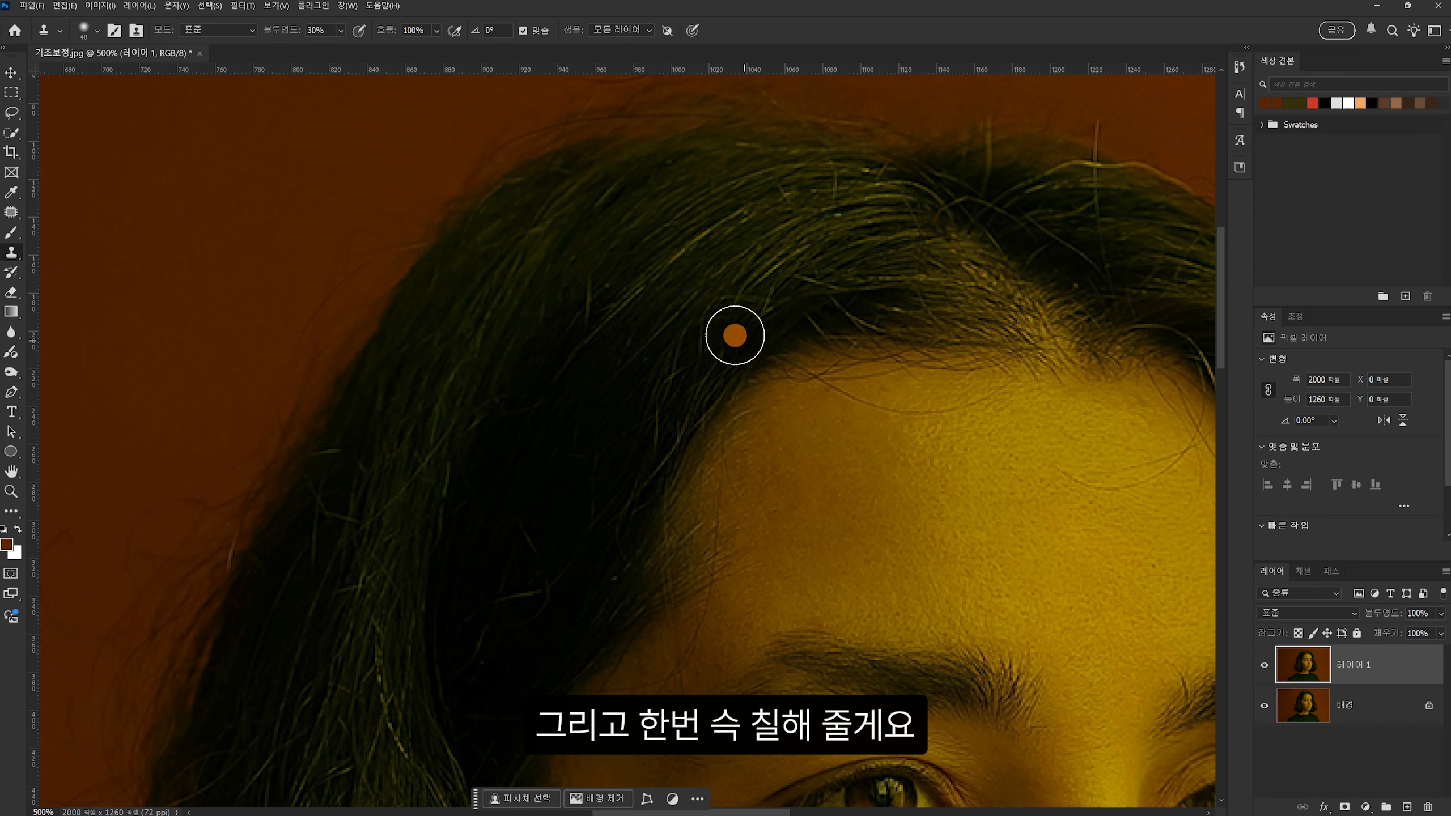
pyautogui.moveTo(679, 277)
pyautogui.mouseDown()
pyautogui.moveTo(703, 227)
pyautogui.moveTo(677, 253)
pyautogui.moveTo(715, 285)
pyautogui.mouseUp()
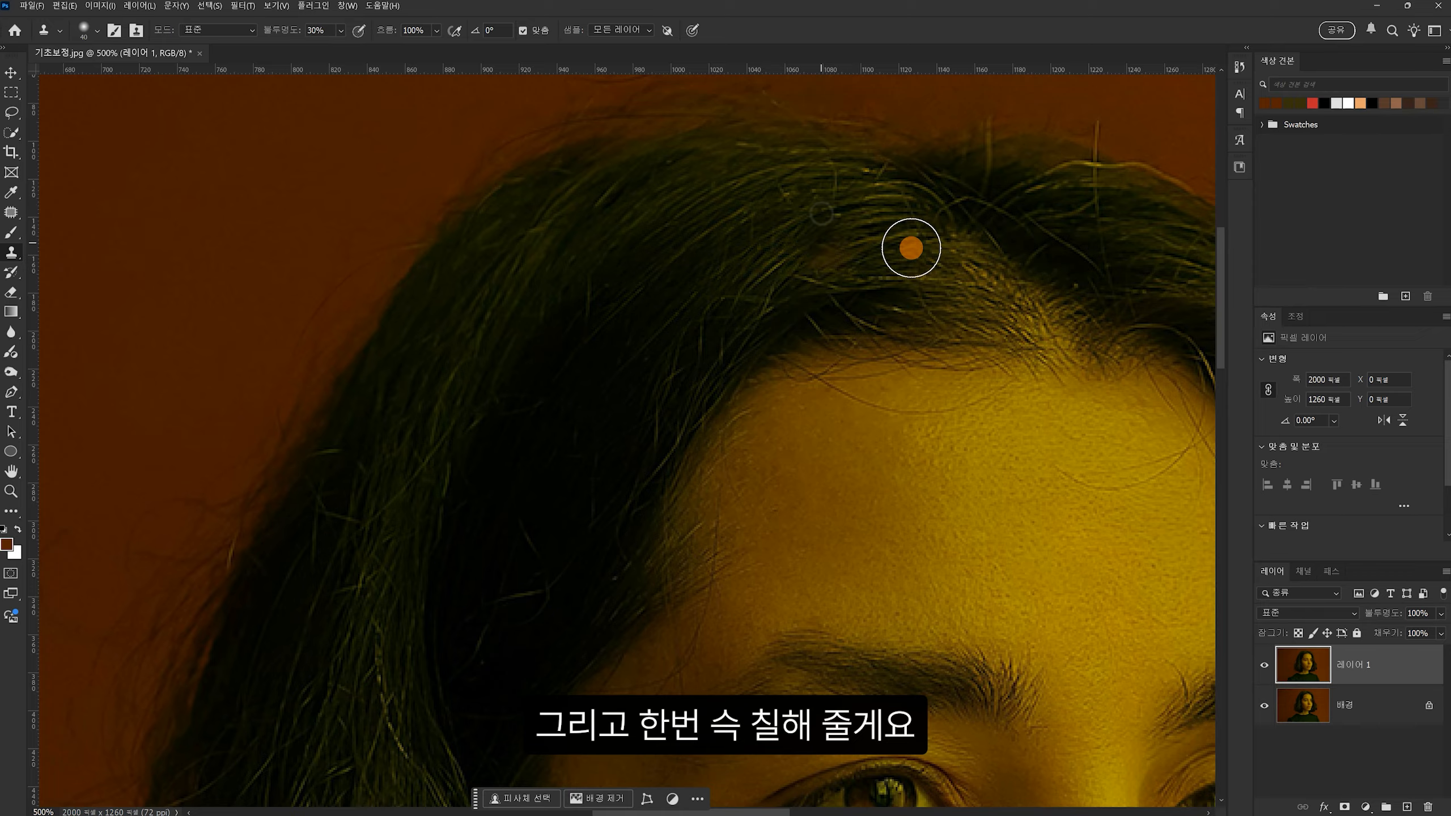
# - Reduce the brush to 20 px and clone nearby skin over the lines above the far corner of the mouth
pyautogui.moveTo(1126, 195); pyautogui.dragTo(758, 411)
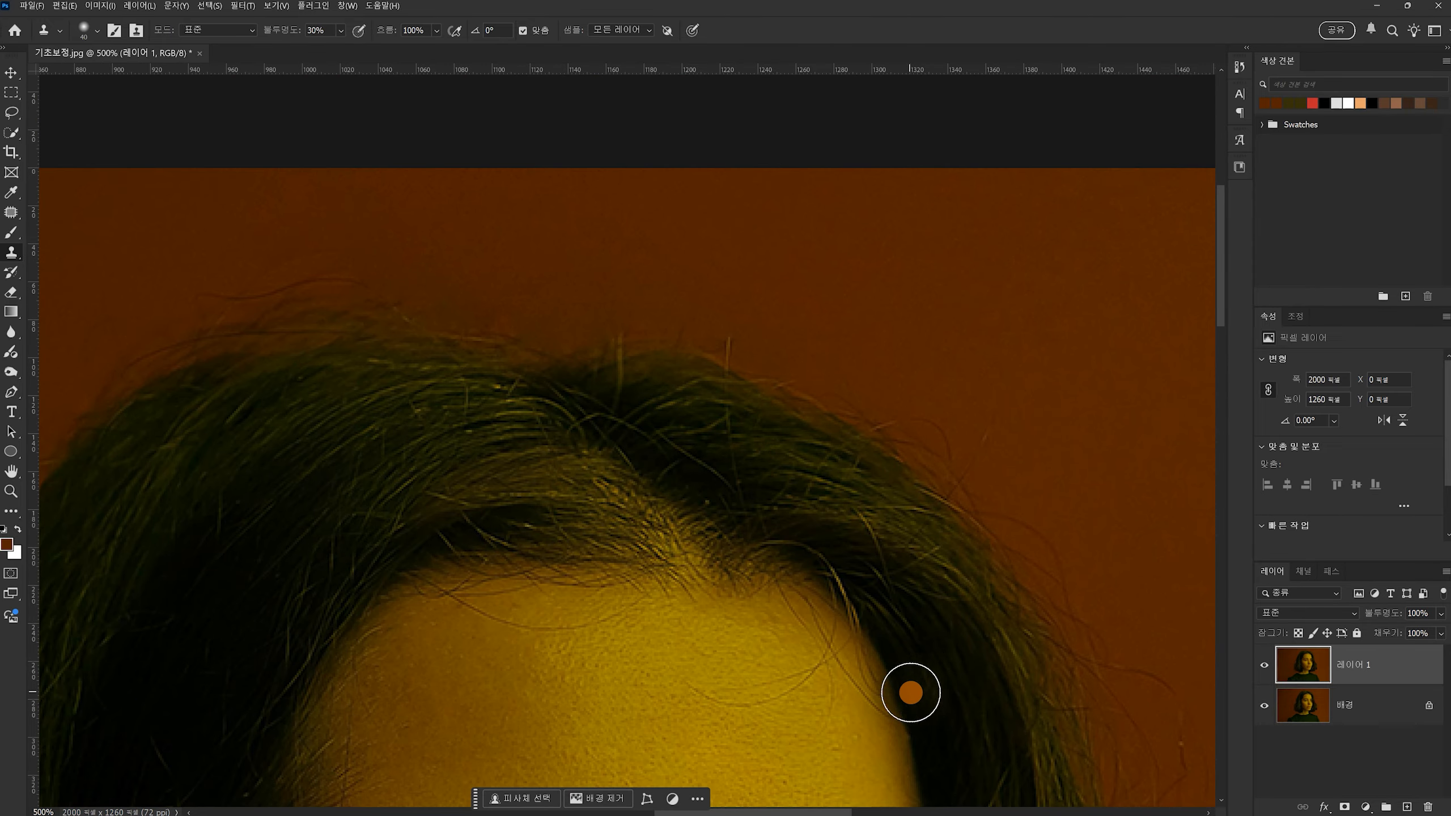
pyautogui.press('space')
pyautogui.moveTo(826, 470); pyautogui.dragTo(885, 295)
pyautogui.moveTo(826, 576)
pyautogui.mouseDown()
pyautogui.moveTo(830, 402)
pyautogui.moveTo(868, 408)
pyautogui.moveTo(920, 343)
pyautogui.moveTo(505, 347)
pyautogui.moveTo(666, 405)
pyautogui.moveTo(576, 450)
pyautogui.moveTo(787, 493)
pyautogui.mouseUp()
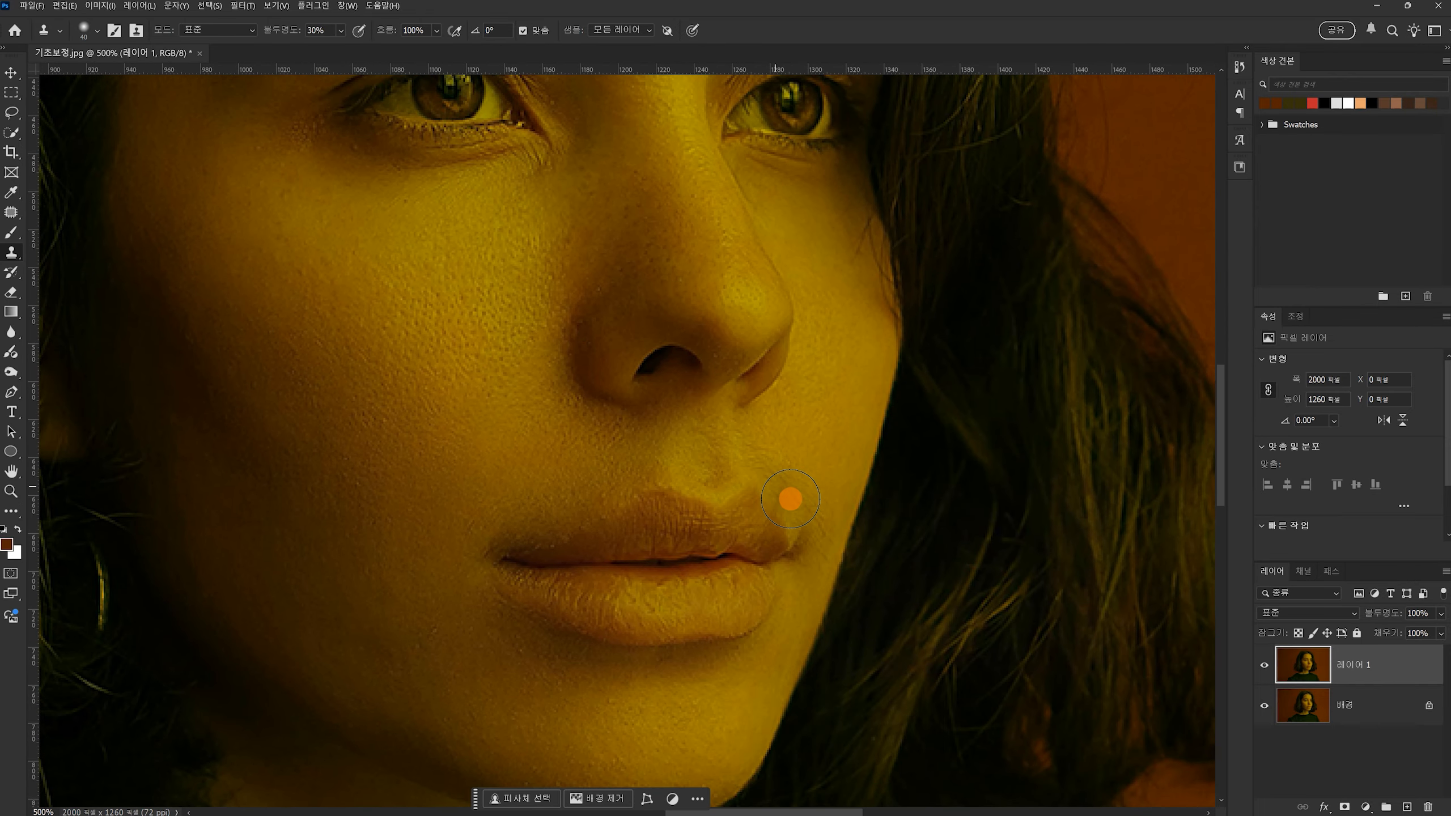
pyautogui.press('[')
pyautogui.press('[')
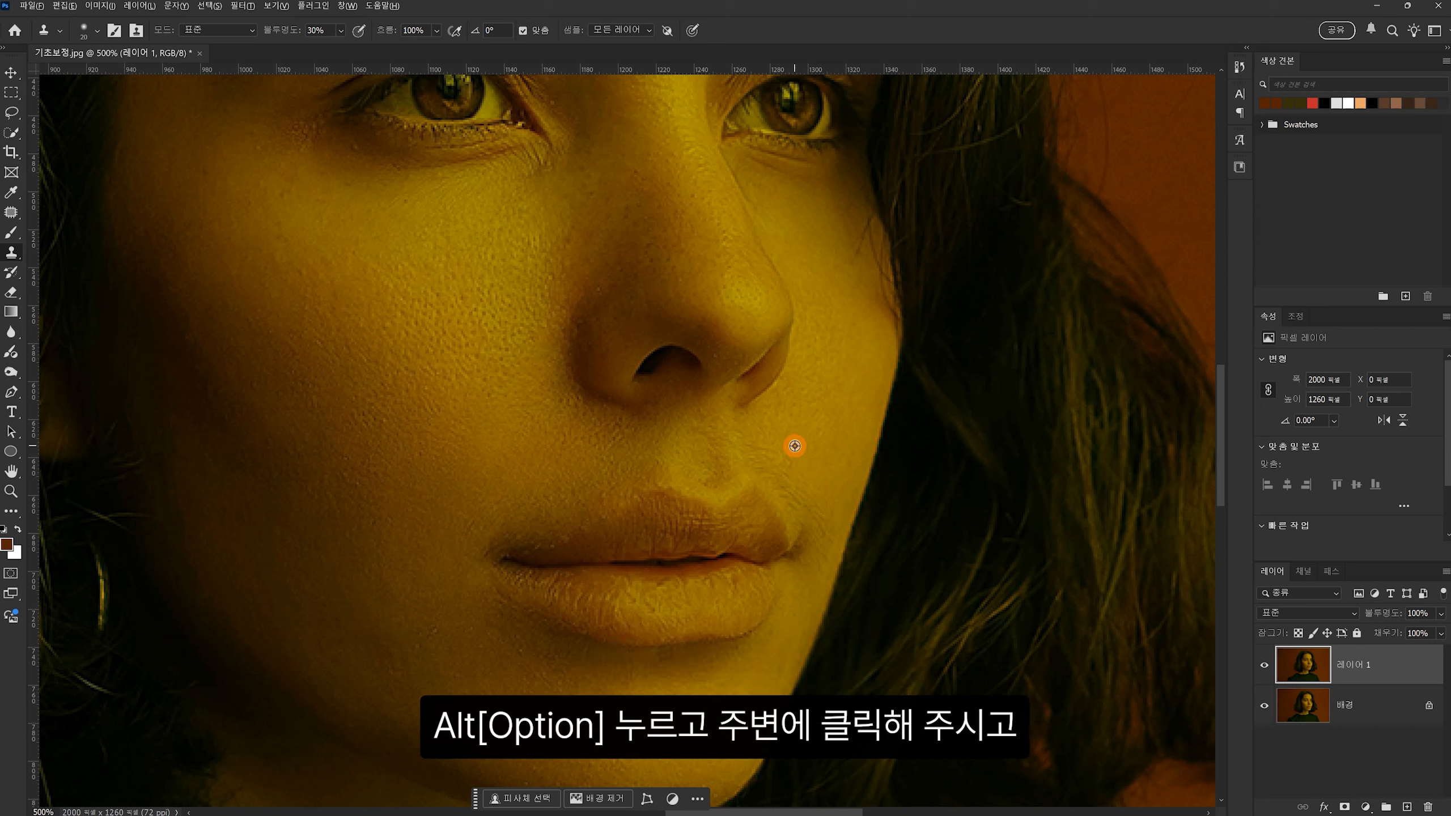
pyautogui.click(765, 459)
pyautogui.click(779, 474)
pyautogui.moveTo(797, 459); pyautogui.dragTo(807, 459)
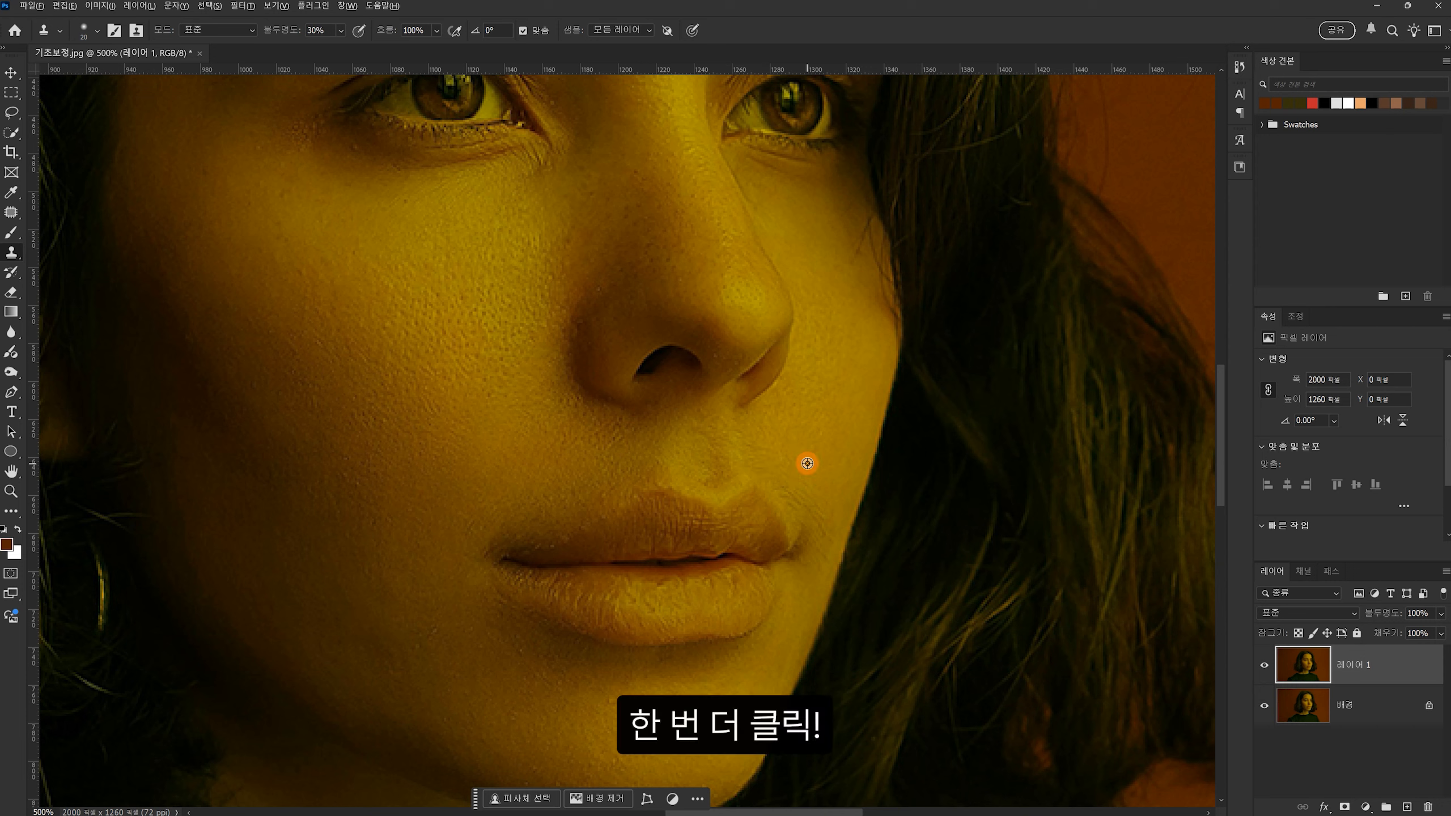
# - Even out the skin between the far lip corner and the edge of the face by resampling and stamping
pyautogui.click(817, 478)
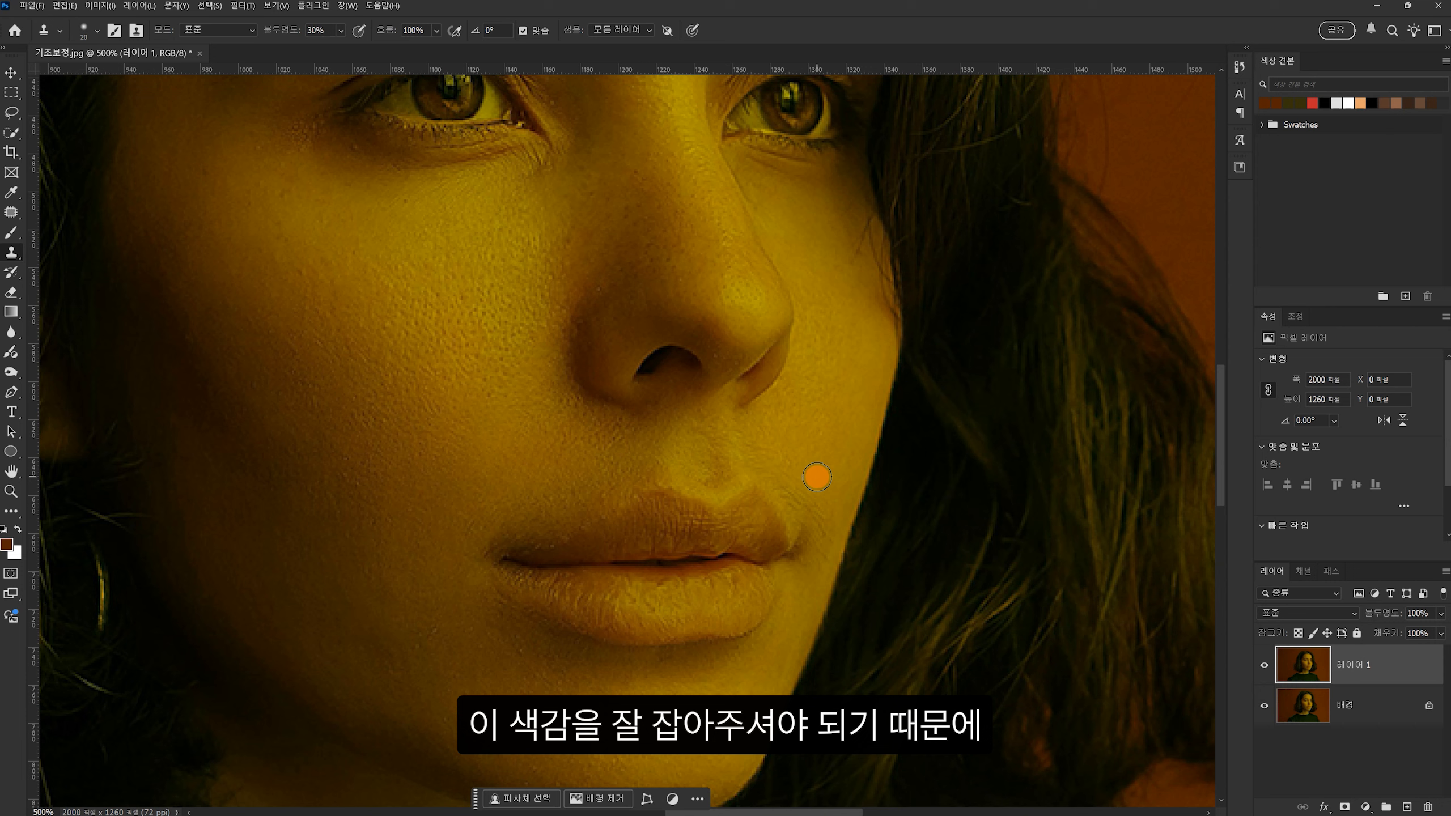
pyautogui.moveTo(817, 477); pyautogui.dragTo(817, 480)
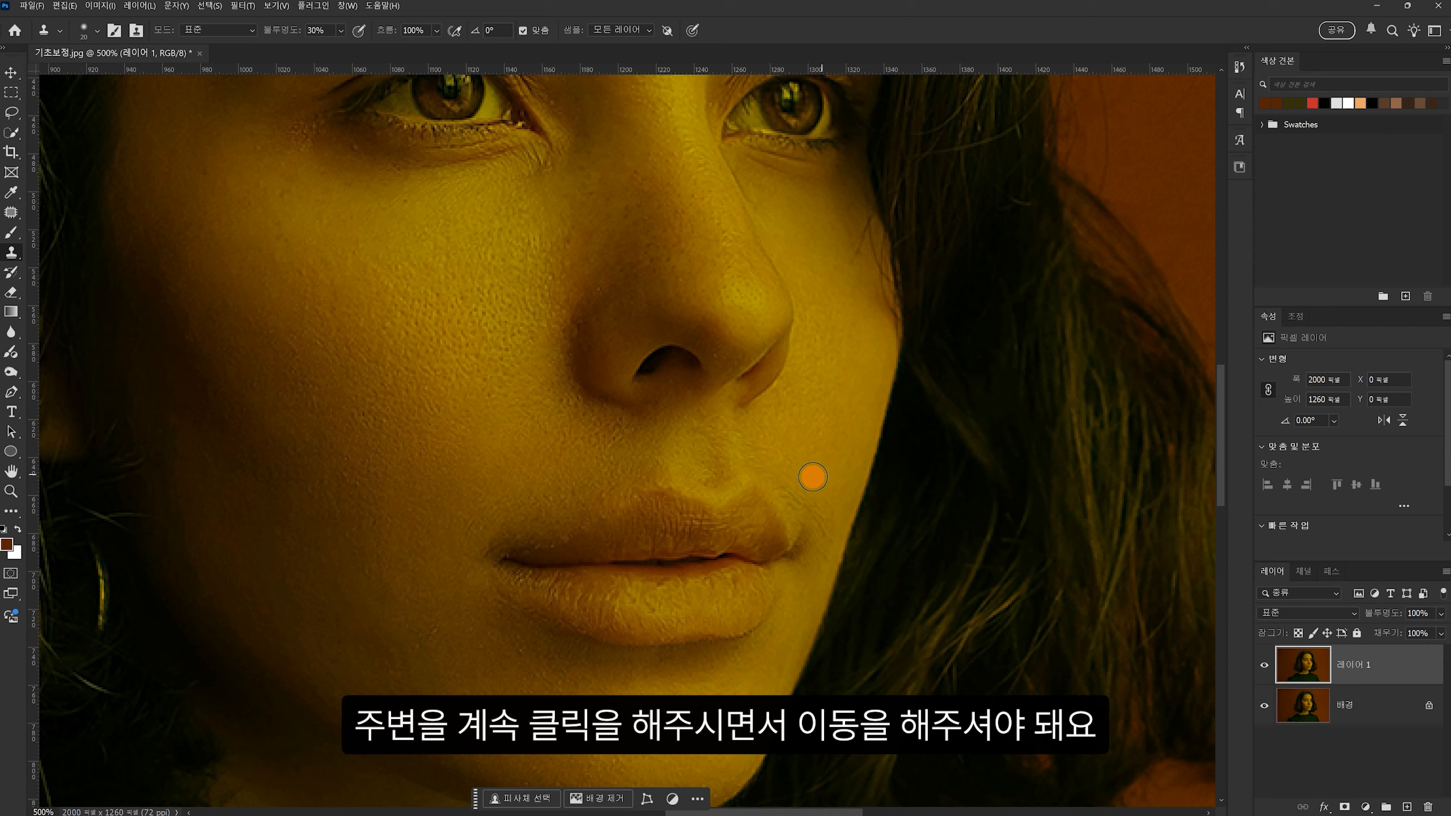
pyautogui.click(815, 479)
pyautogui.moveTo(818, 519)
pyautogui.mouseDown()
pyautogui.moveTo(824, 489)
pyautogui.moveTo(828, 525)
pyautogui.mouseUp()
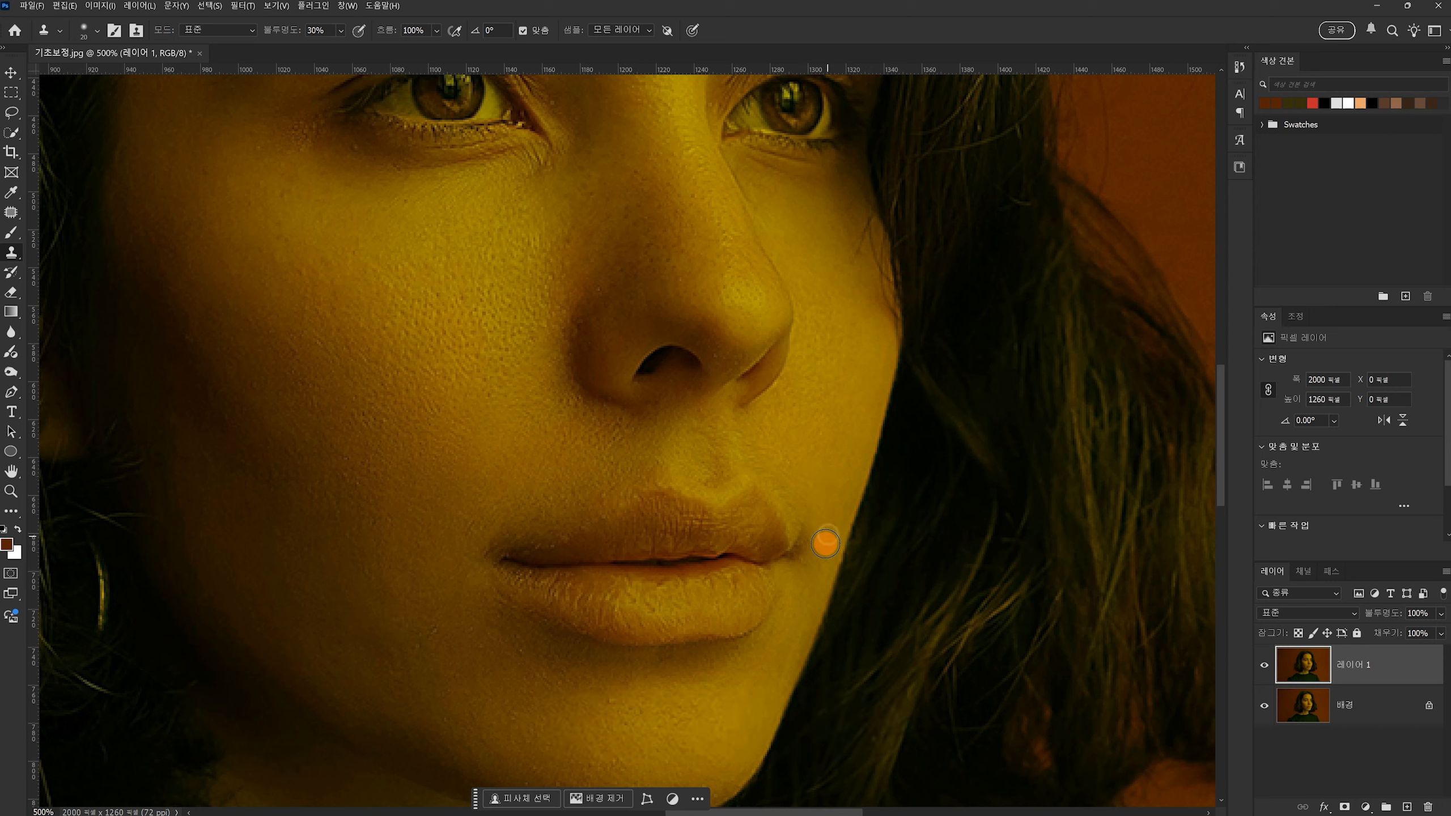
pyautogui.keyDown('alt'); pyautogui.click(814, 598); pyautogui.keyUp('alt')
pyautogui.moveTo(817, 543); pyautogui.dragTo(804, 476)
# - Clone forehead skin over the stray hairs above both eyebrows and at the inner end of the near eyebrow
pyautogui.moveTo(862, 359); pyautogui.dragTo(1005, 597)
pyautogui.keyDown('alt'); pyautogui.click(931, 281); pyautogui.keyUp('alt')
pyautogui.moveTo(952, 310)
pyautogui.mouseDown()
pyautogui.moveTo(936, 344)
pyautogui.moveTo(959, 306)
pyautogui.moveTo(938, 318)
pyautogui.moveTo(935, 285)
pyautogui.moveTo(1016, 273)
pyautogui.moveTo(965, 300)
pyautogui.moveTo(1020, 281)
pyautogui.mouseUp()
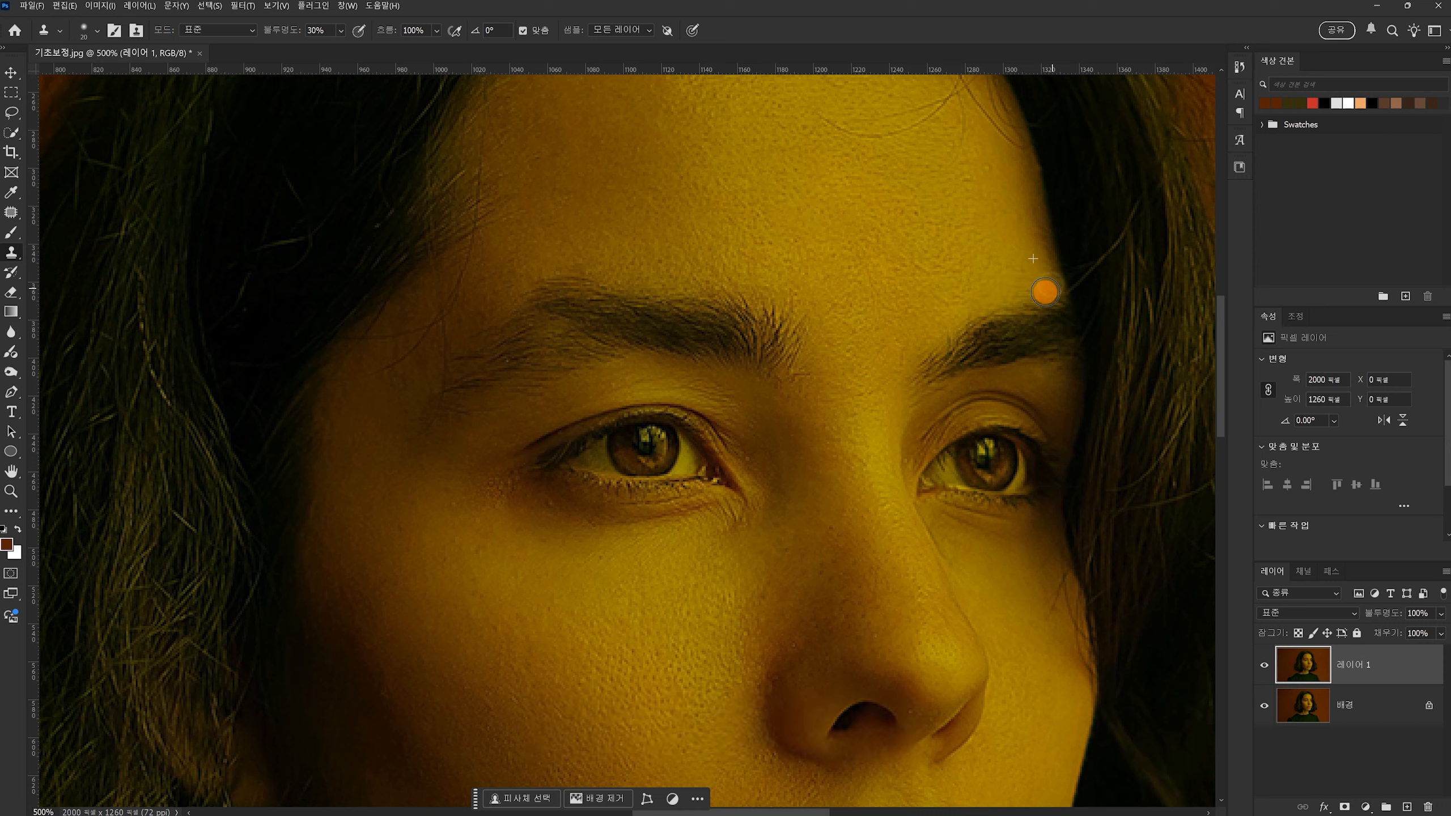
pyautogui.keyDown('alt'); pyautogui.click(595, 273); pyautogui.keyUp('alt')
pyautogui.click(534, 284)
pyautogui.moveTo(534, 284)
pyautogui.mouseDown()
pyautogui.moveTo(609, 275)
pyautogui.moveTo(523, 297)
pyautogui.moveTo(542, 288)
pyautogui.mouseUp()
pyautogui.keyDown('alt'); pyautogui.click(780, 272); pyautogui.keyUp('alt')
pyautogui.click(779, 289)
pyautogui.moveTo(809, 322); pyautogui.dragTo(811, 340)
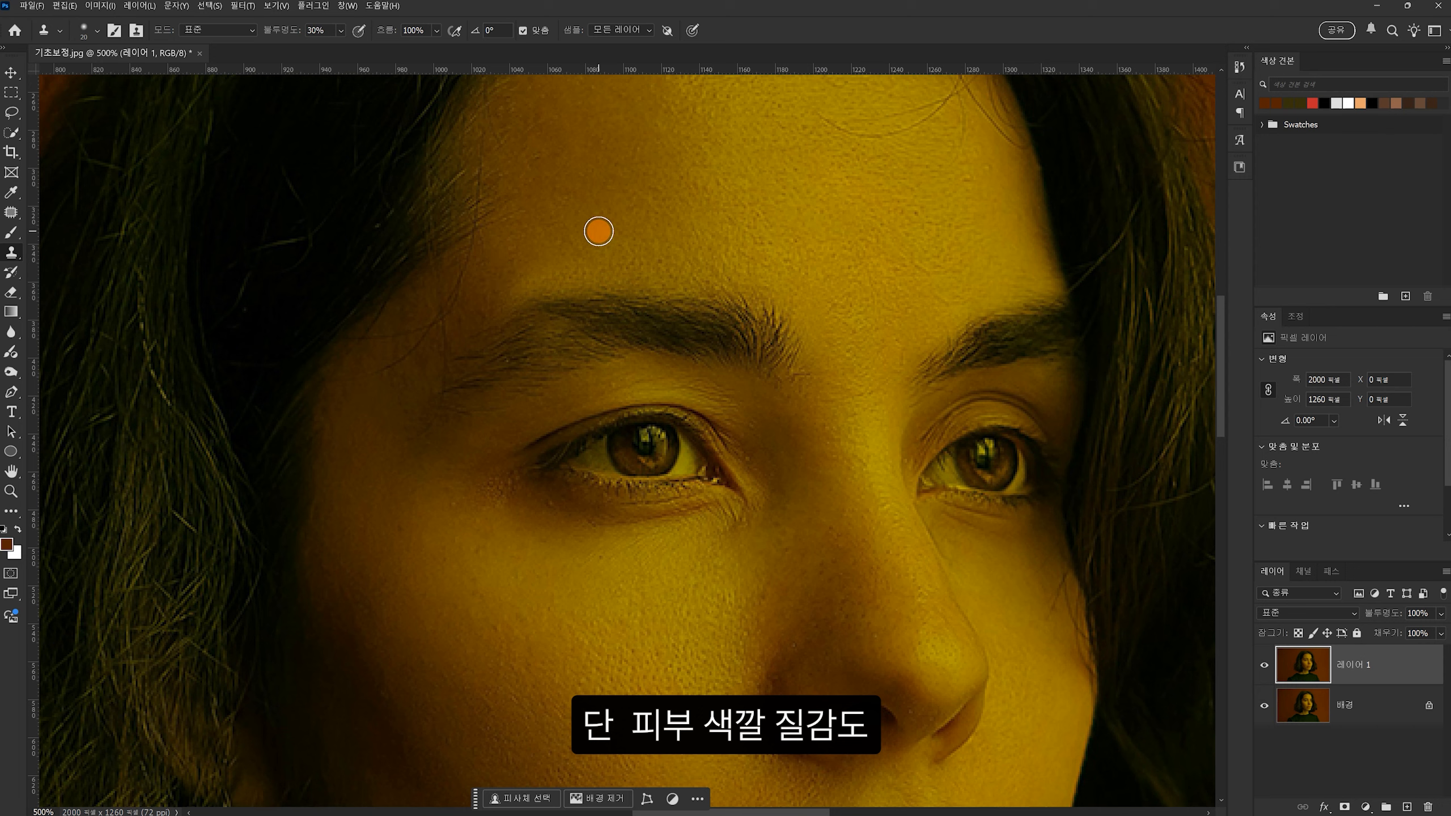
# - Enlarge the brush and clone forehead skin over the stray hairs from above the near eyebrow to the temple
pyautogui.press(']')
pyautogui.press(']')
pyautogui.press(']')
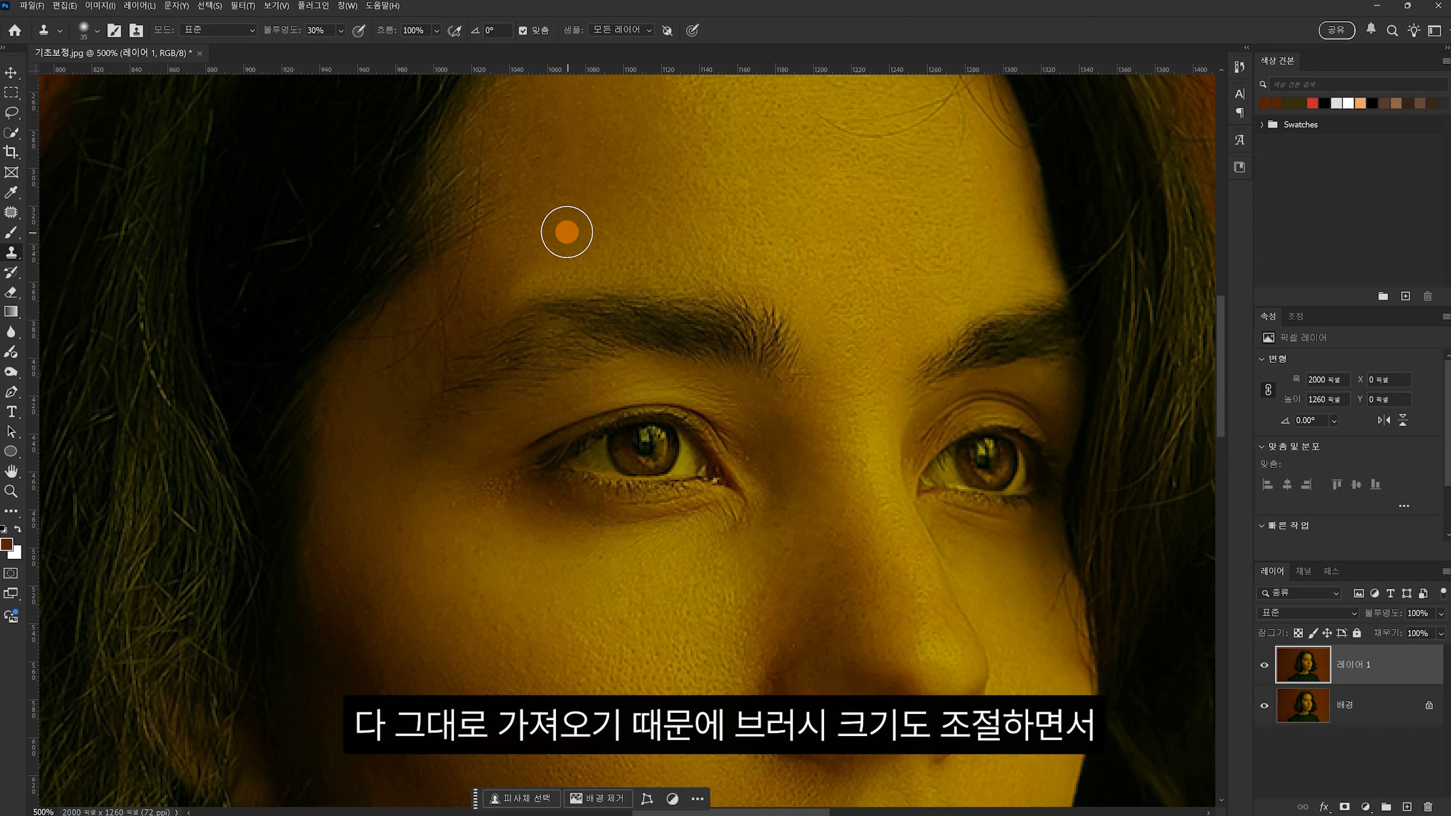
pyautogui.moveTo(548, 250)
pyautogui.mouseDown()
pyautogui.moveTo(537, 279)
pyautogui.moveTo(502, 301)
pyautogui.moveTo(565, 274)
pyautogui.moveTo(502, 301)
pyautogui.moveTo(450, 356)
pyautogui.mouseUp()
# - Sample skin under the near eye with a smaller brush and clone it over the outer eye area
pyautogui.press('[')
pyautogui.press('[')
pyautogui.keyDown('alt'); pyautogui.click(534, 515); pyautogui.keyUp('alt')
pyautogui.moveTo(550, 503); pyautogui.dragTo(301, 379)
pyautogui.moveTo(644, 473)
pyautogui.mouseDown()
pyautogui.moveTo(660, 562)
pyautogui.moveTo(869, 646)
pyautogui.mouseUp()
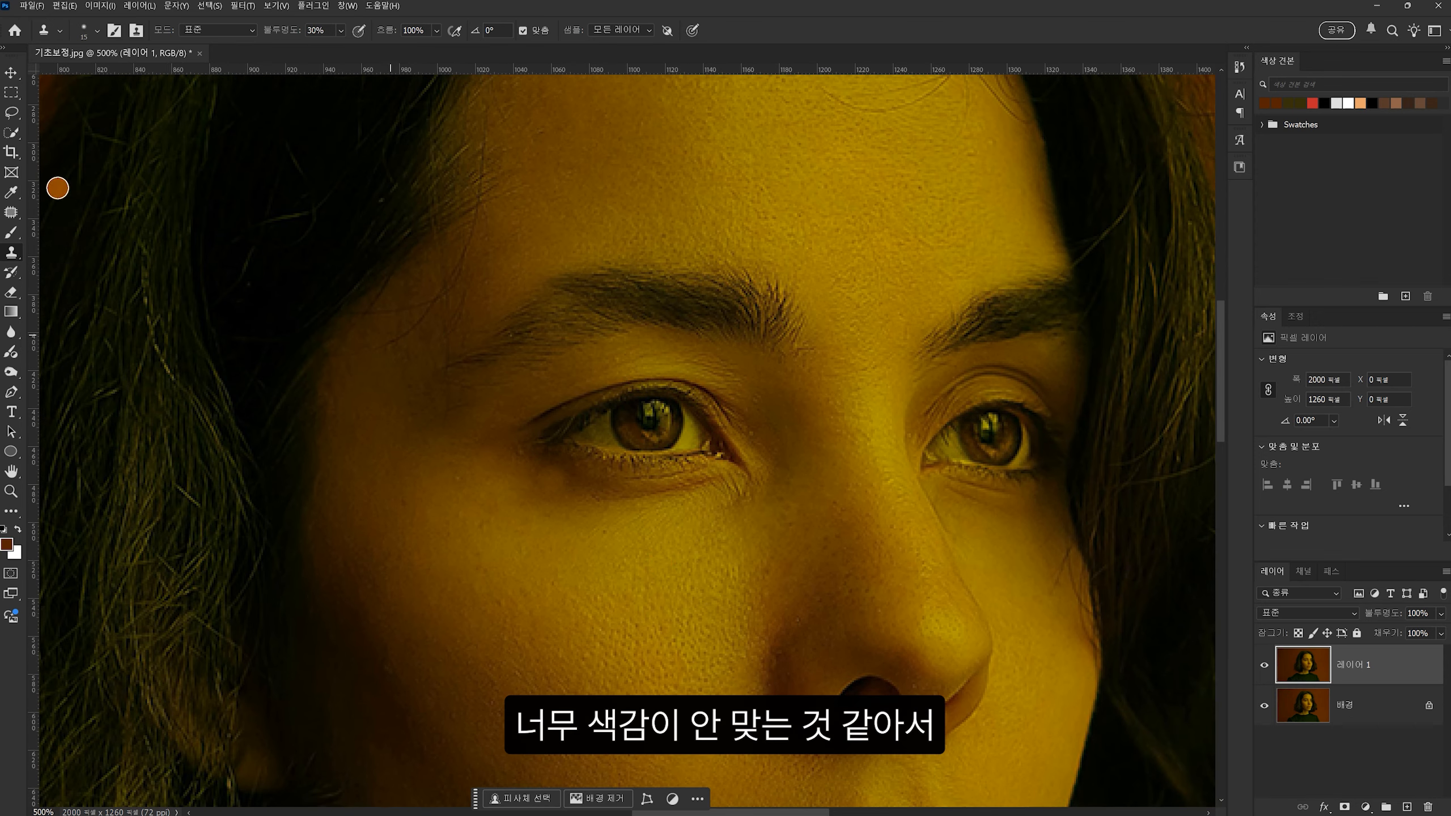
# - Smooth the skin below the near eye's outer corner with the Remove tool and reduce its brush size to 9
pyautogui.click(12, 207)
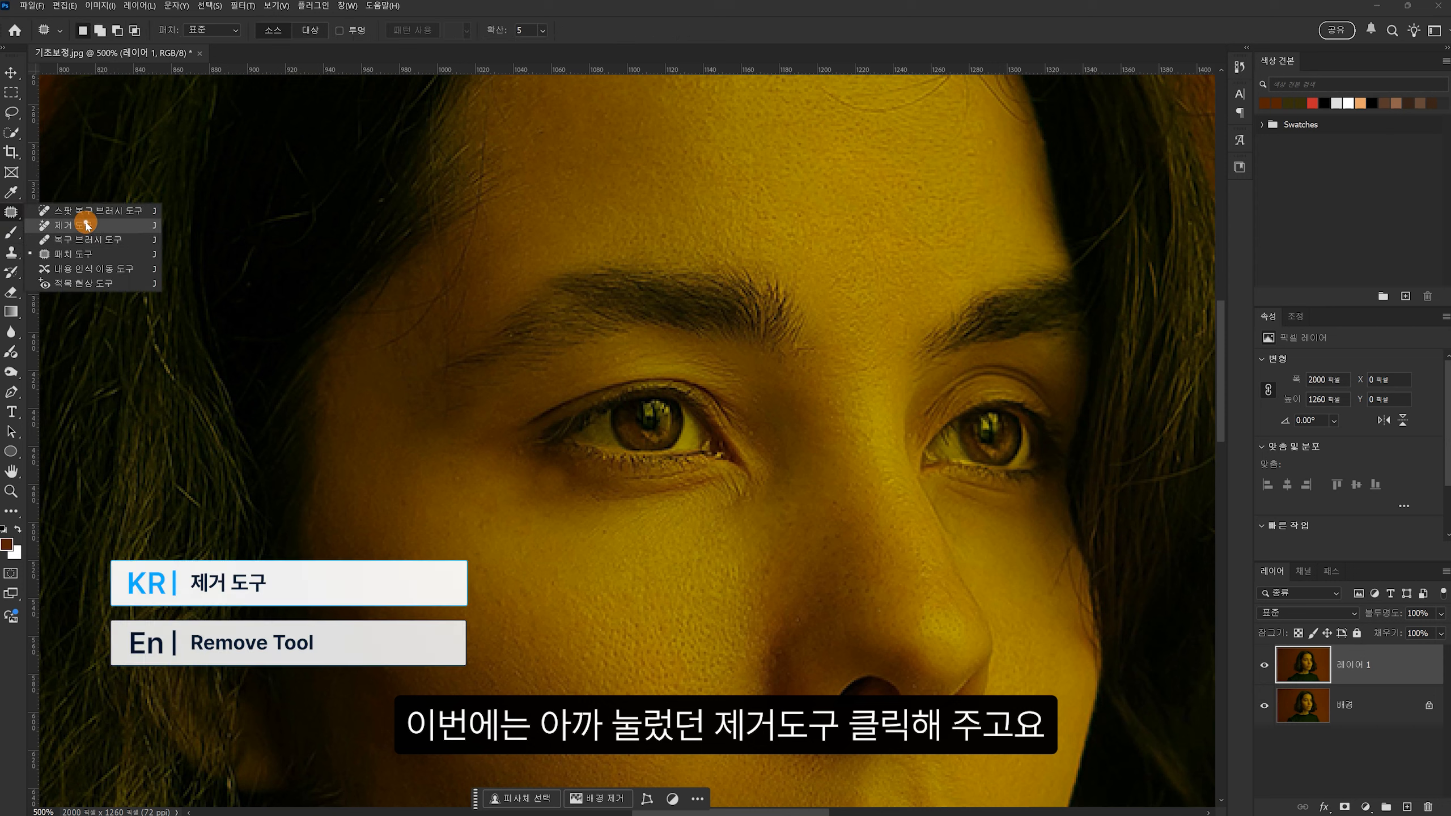
pyautogui.click(85, 226)
pyautogui.click(552, 478)
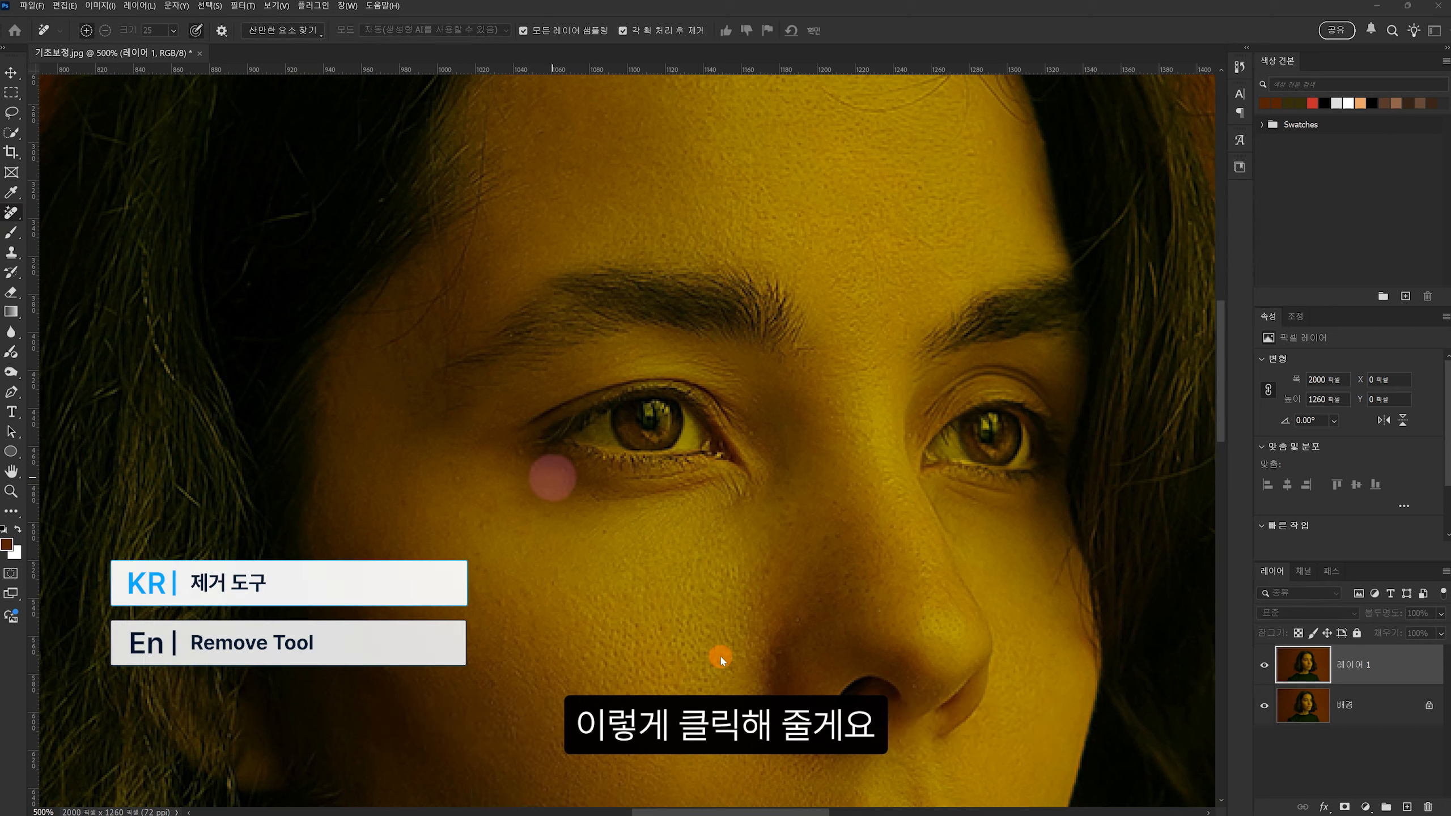
pyautogui.click(584, 484)
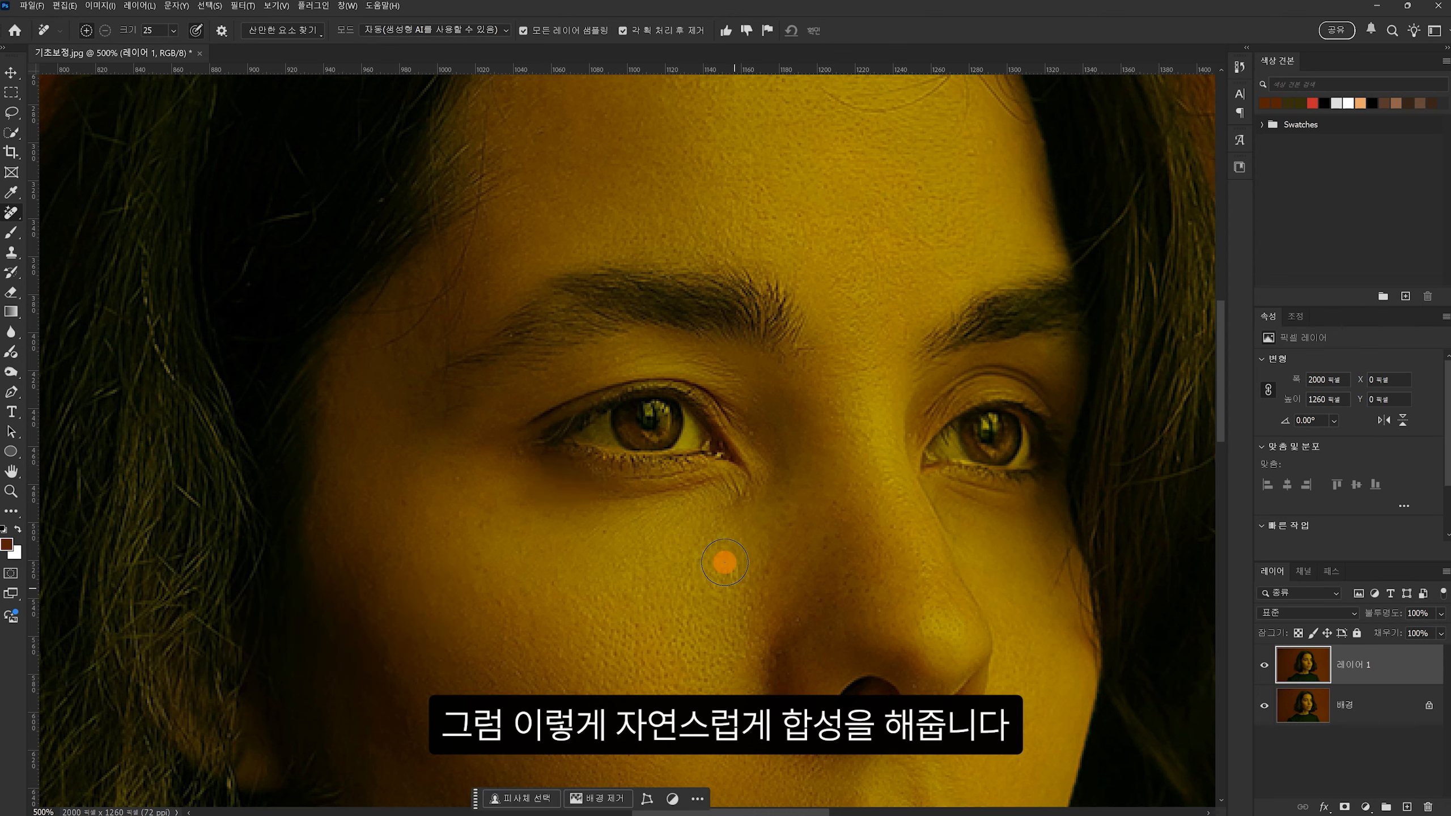
pyautogui.press('[')
pyautogui.press('[')
pyautogui.press('[')
pyautogui.press('[')
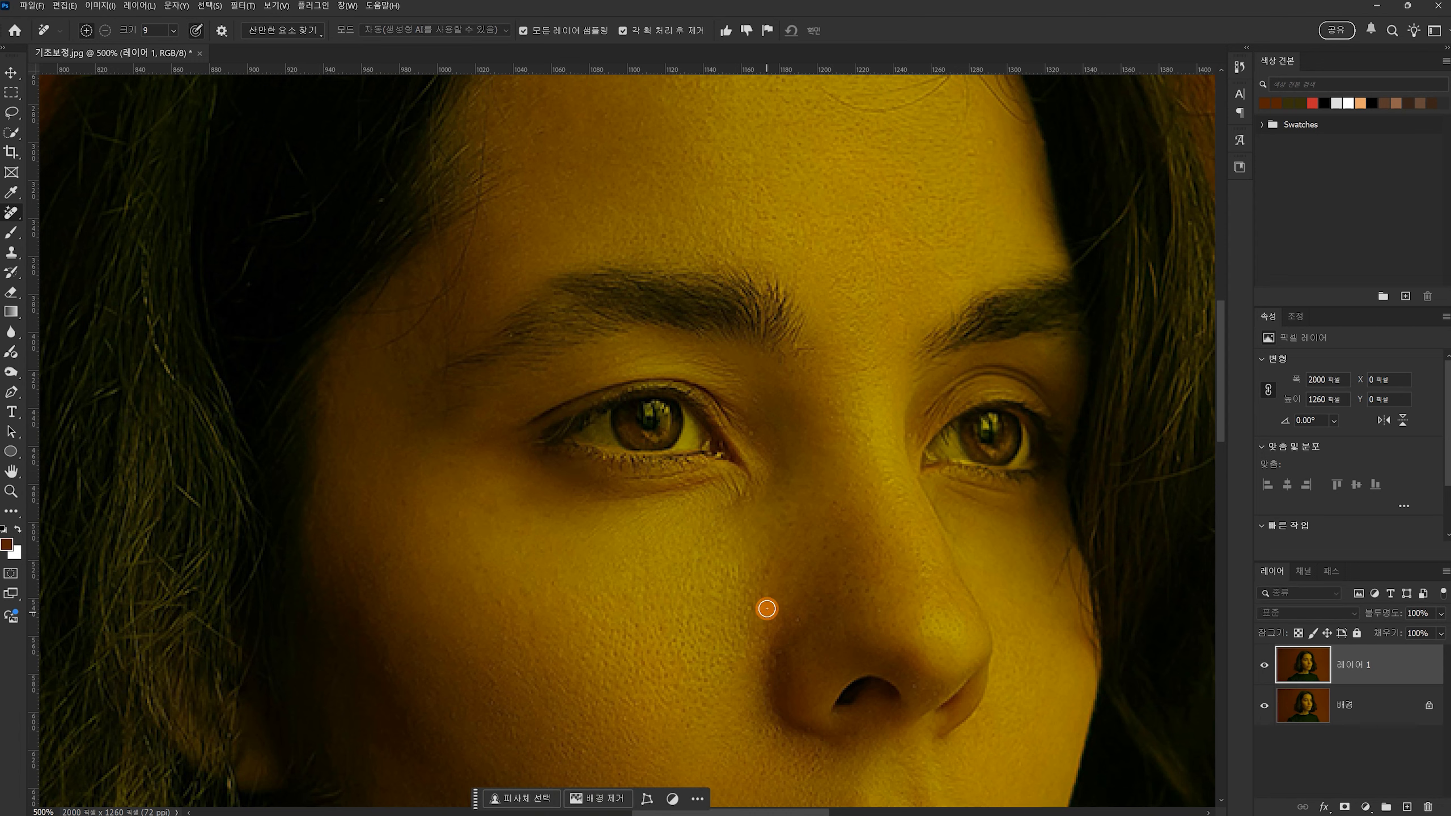
# - Check the whole face for remaining blemishes and compare before and after by toggling the retouched layer's visibility
pyautogui.hscroll(4, 720, 496)
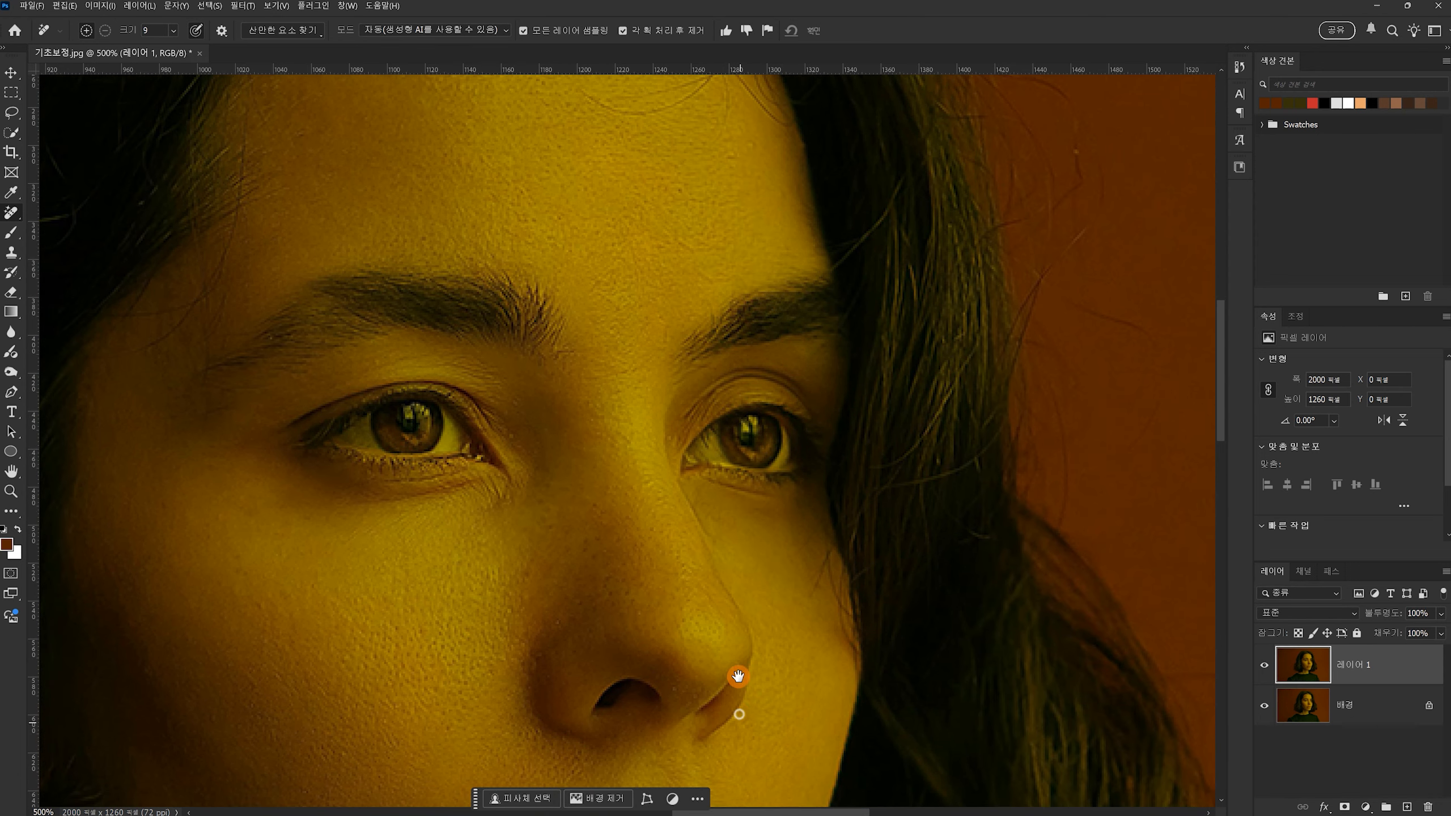
pyautogui.moveTo(738, 674); pyautogui.dragTo(793, 459)
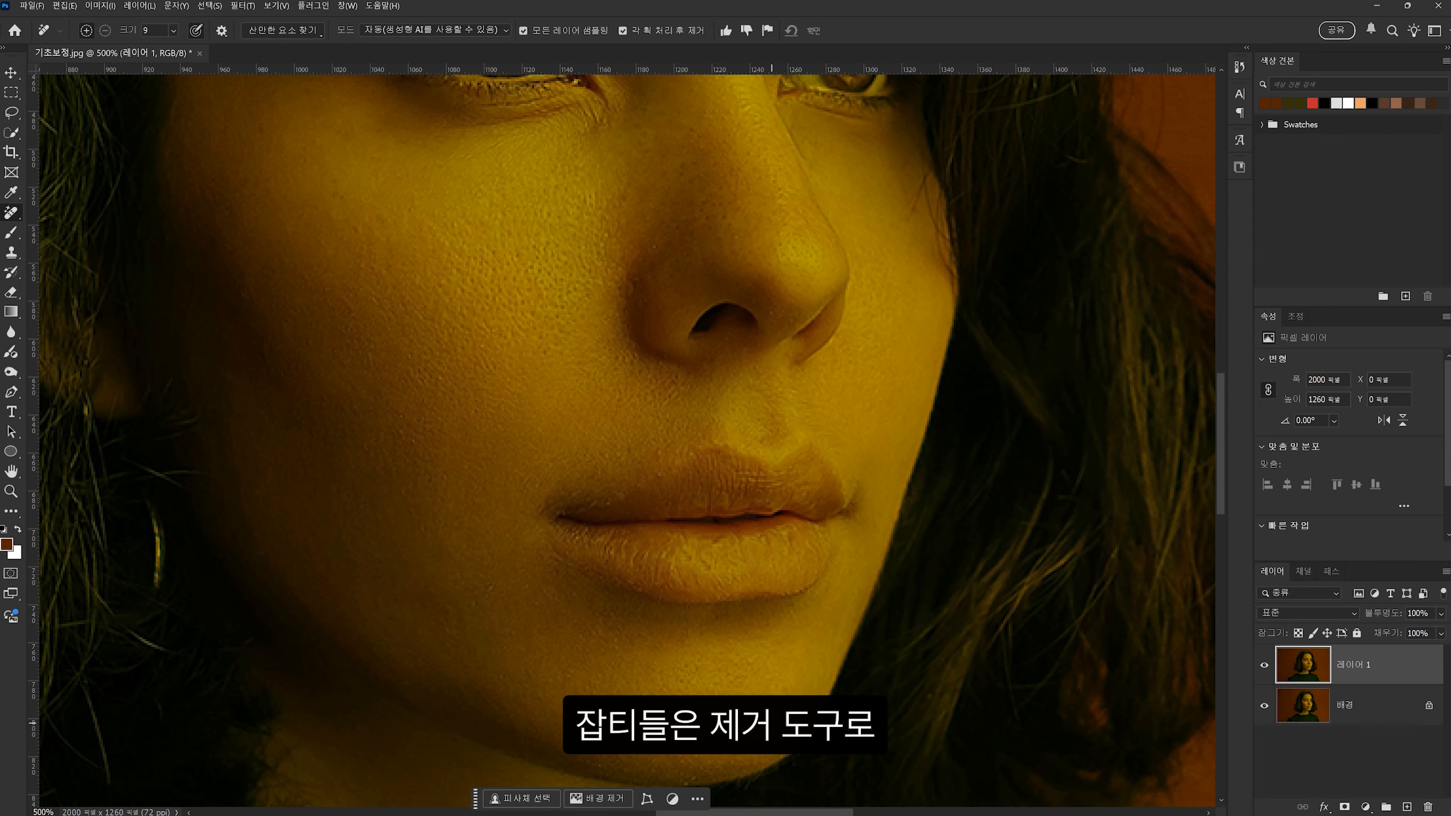
pyautogui.scroll(4, 726, 623)
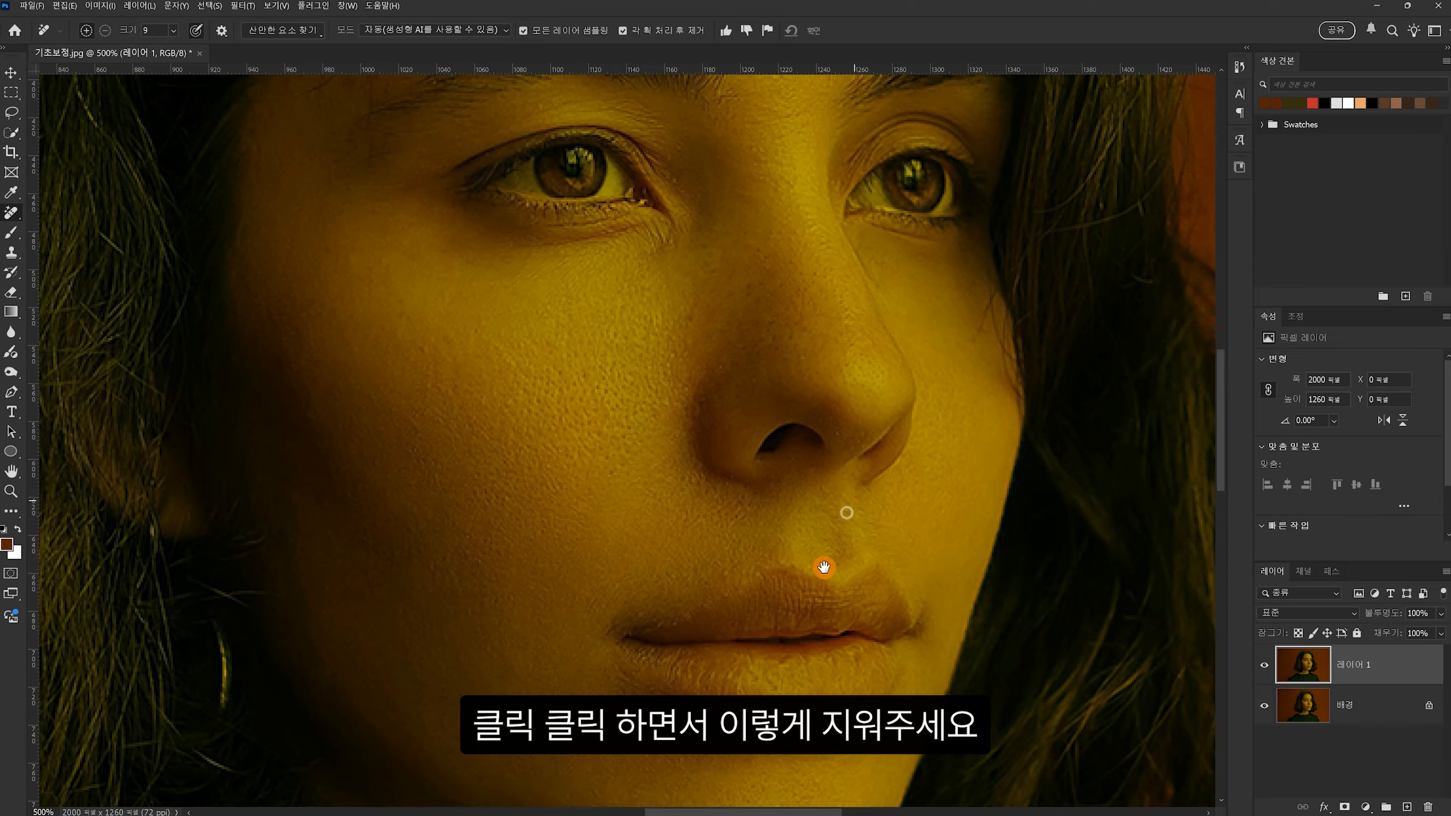
pyautogui.moveTo(842, 512); pyautogui.dragTo(994, 718)
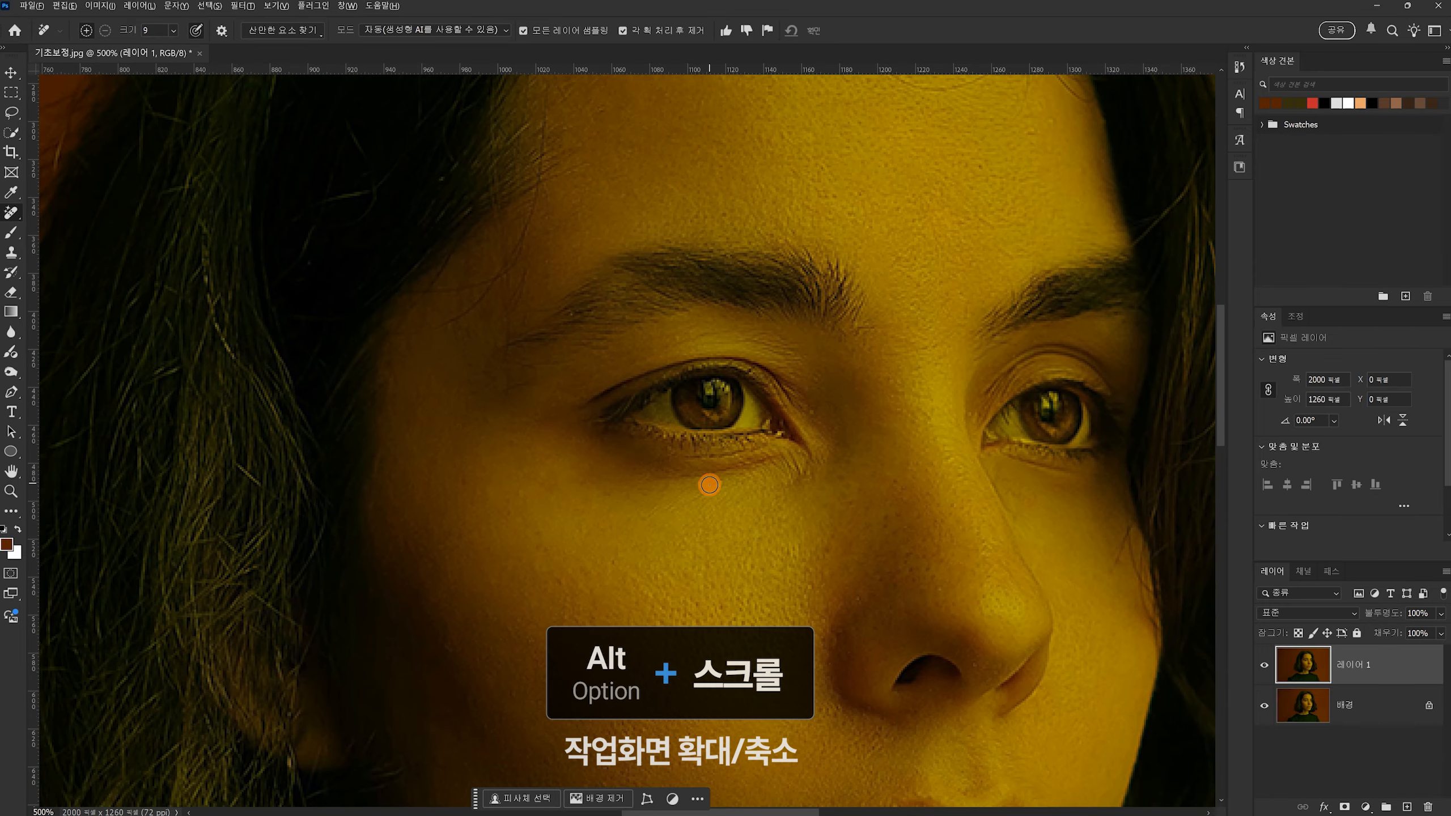
pyautogui.scroll(-3, 710, 485)
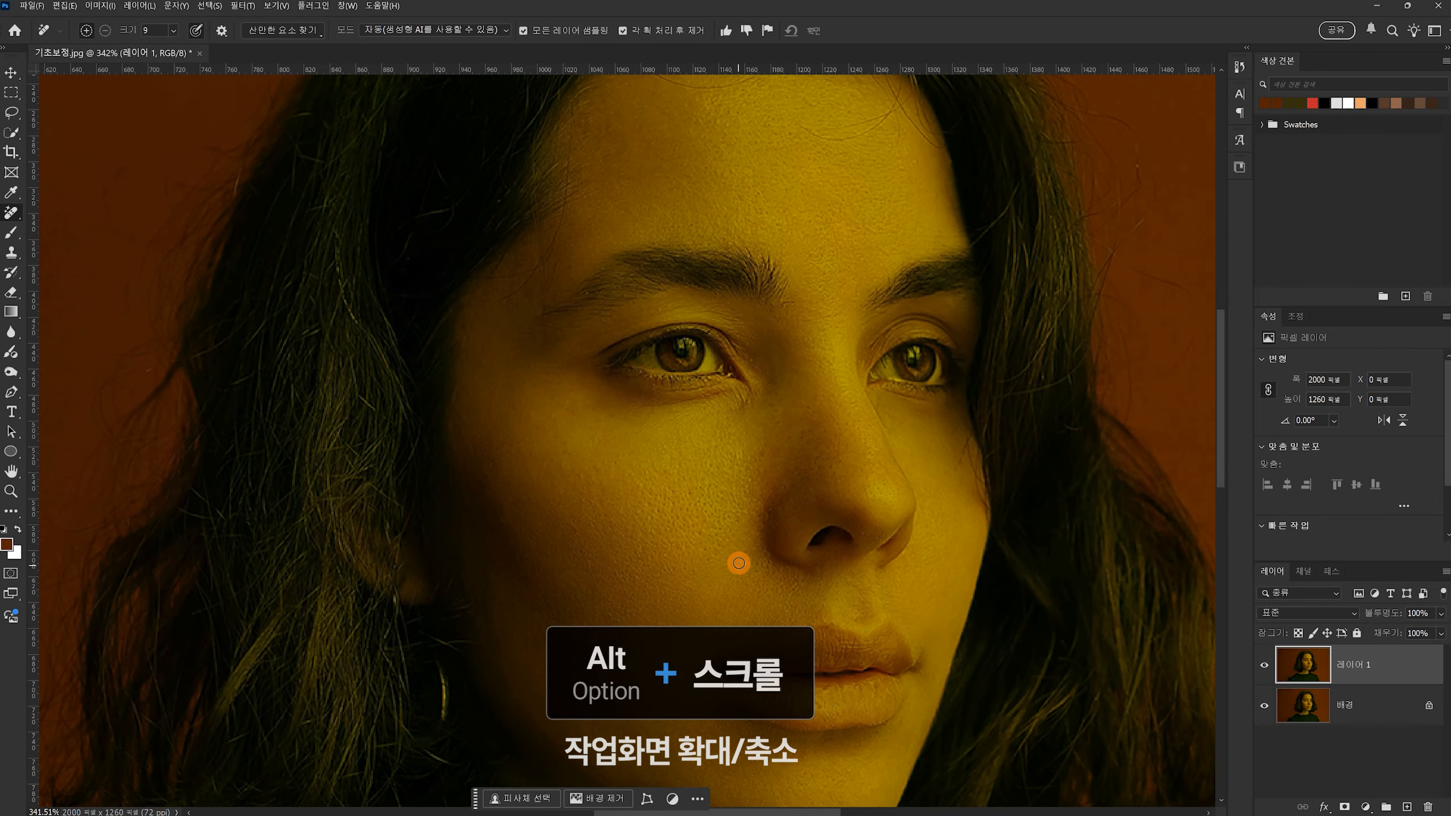
pyautogui.scroll(-2, 739, 565)
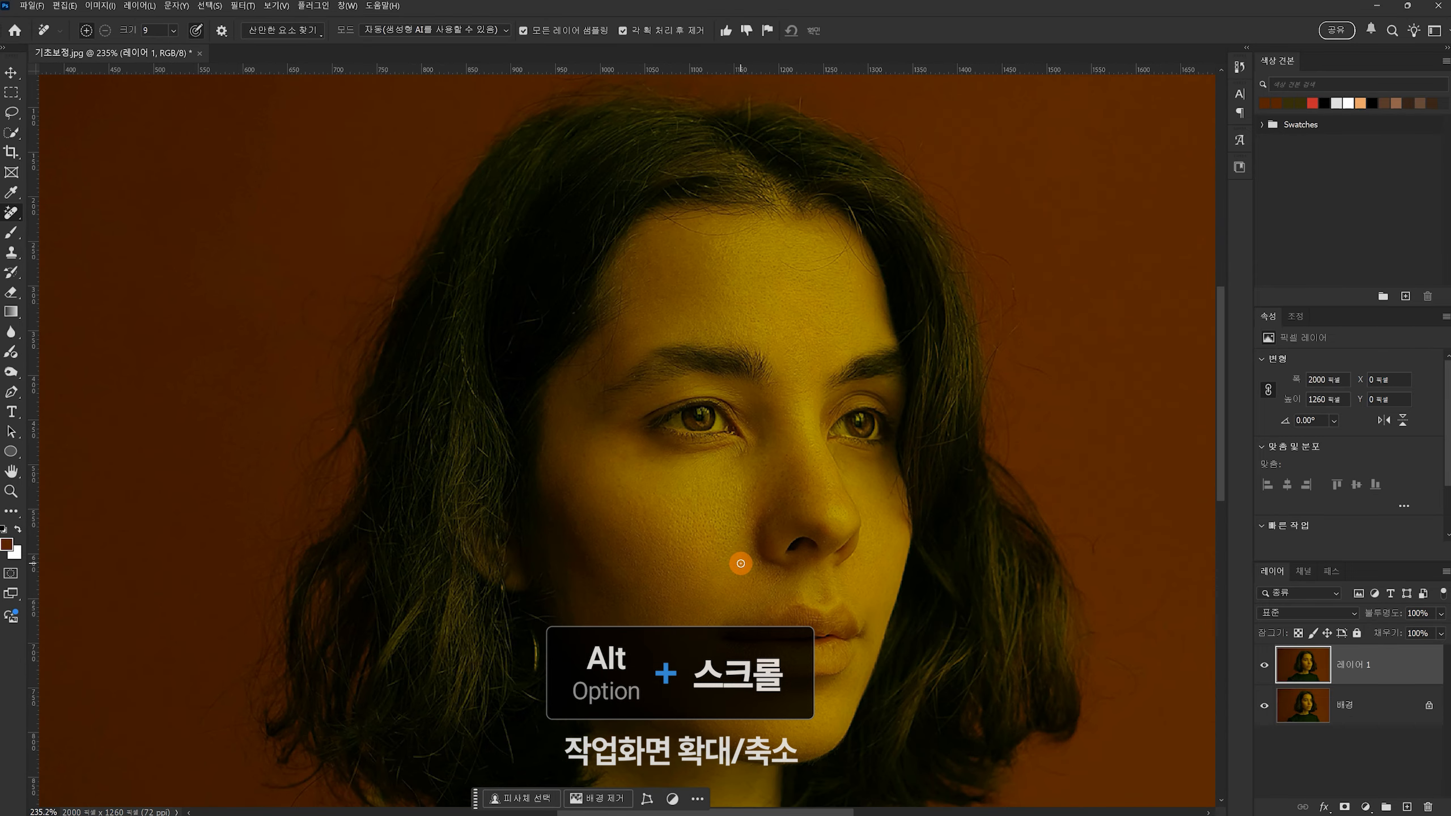
pyautogui.click(1264, 667)
pyautogui.click(1265, 667)
pyautogui.click(1264, 667)
pyautogui.click(1264, 667)
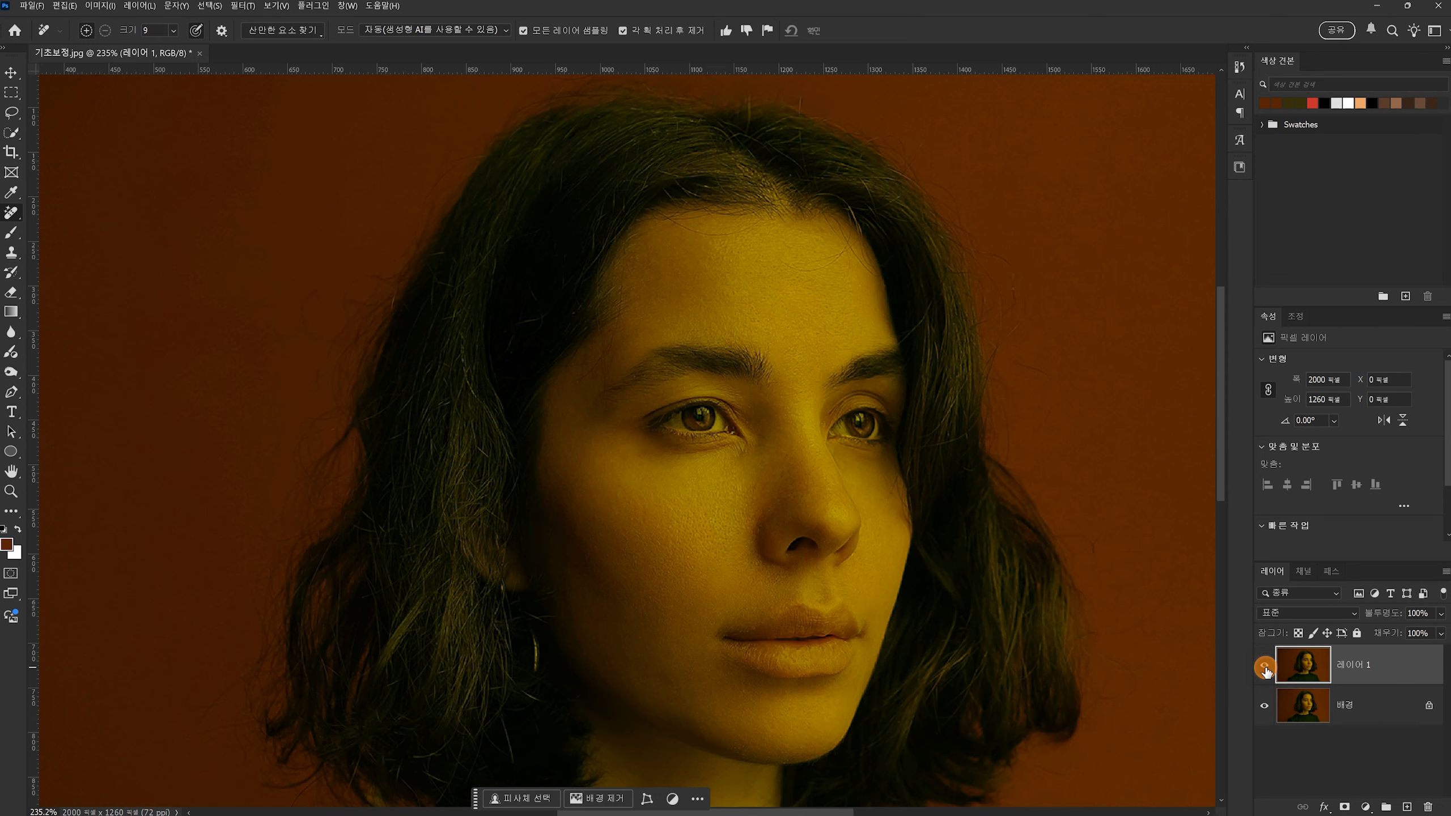
# - Set up the Dodge tool for the retouched layer with 20% exposure, midtones range and the soft round brush
pyautogui.click(1339, 672)
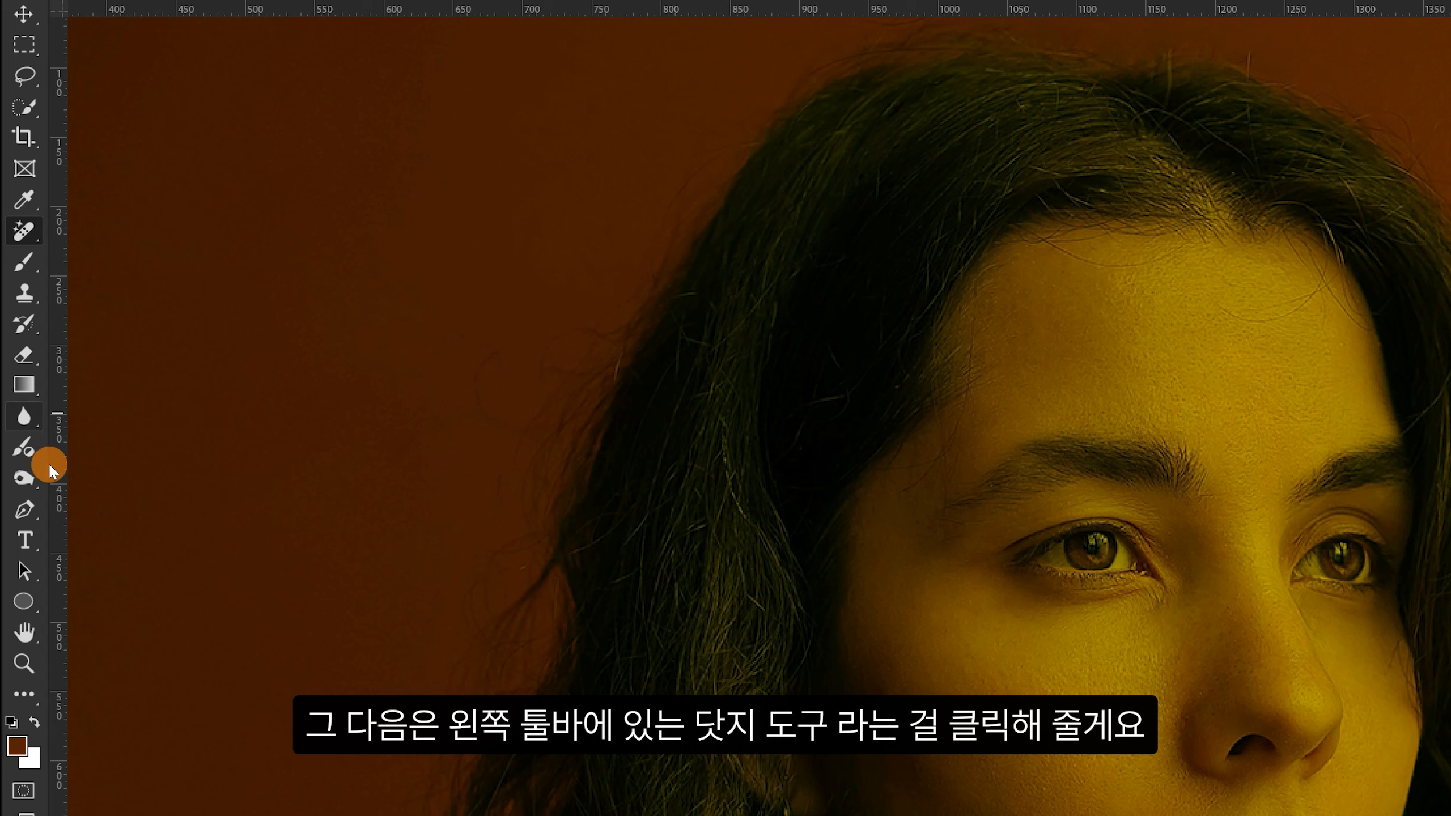
pyautogui.moveTo(27, 486); pyautogui.dragTo(68, 476)
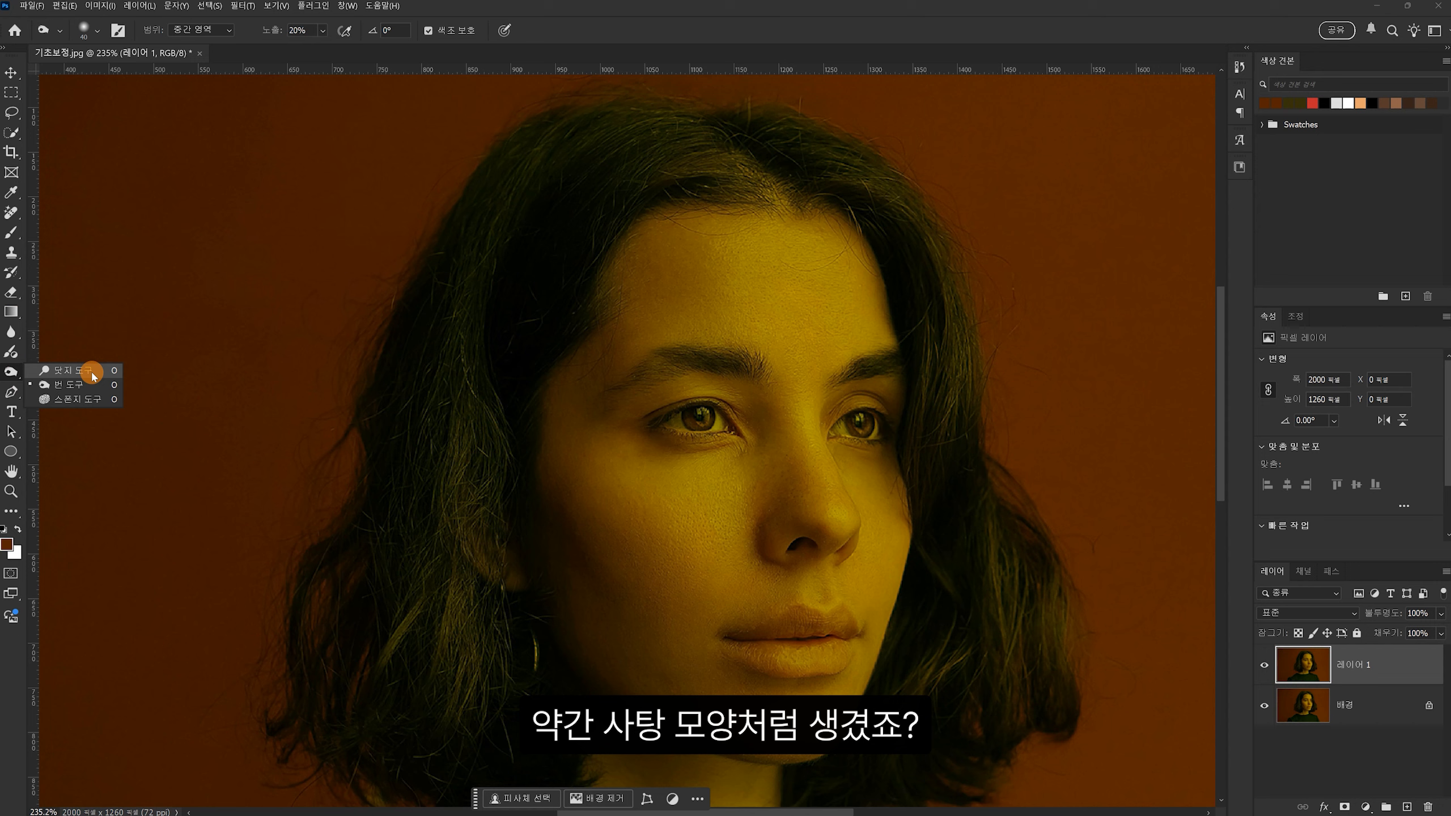
pyautogui.click(92, 375)
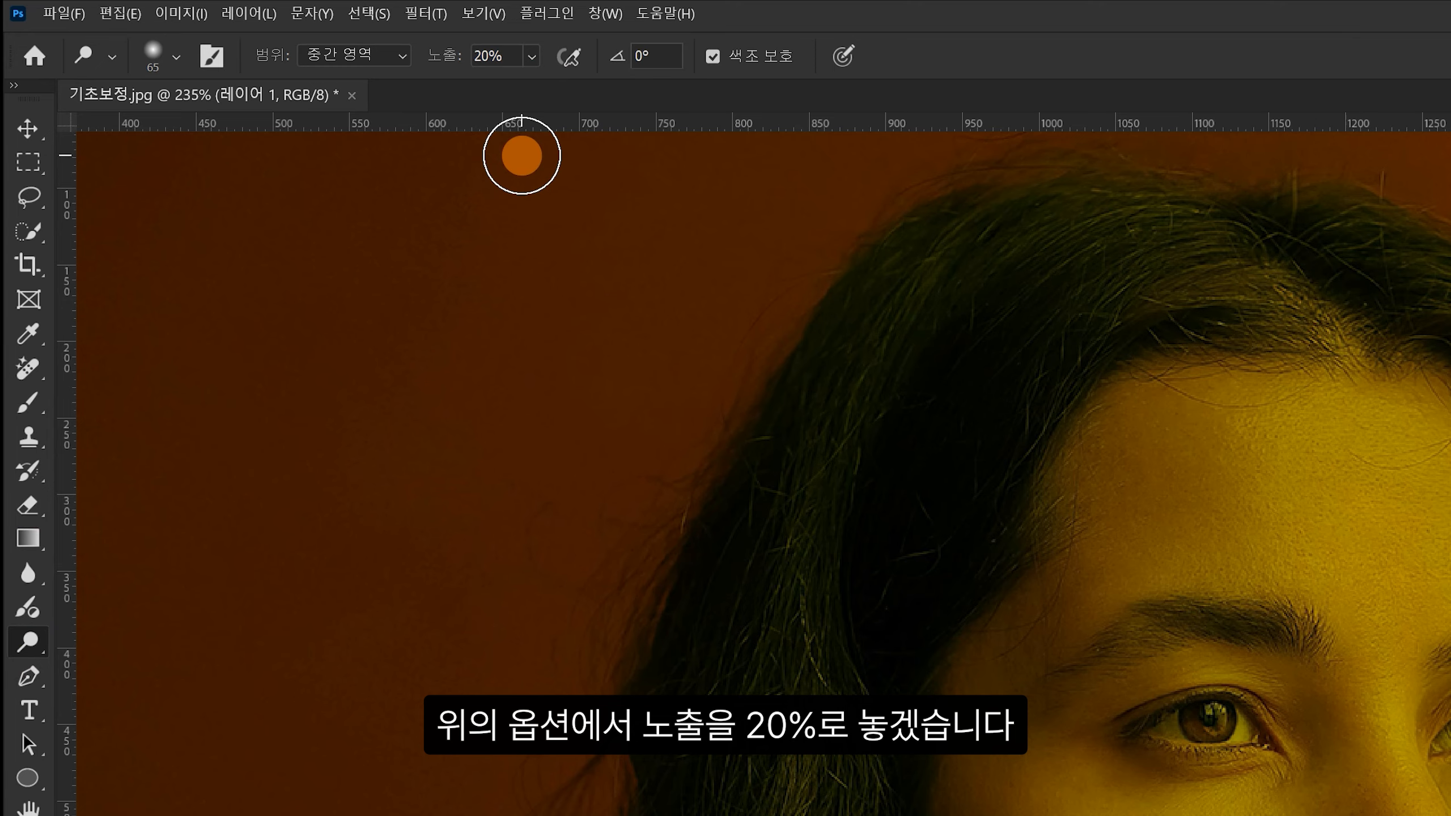
pyautogui.click(501, 57)
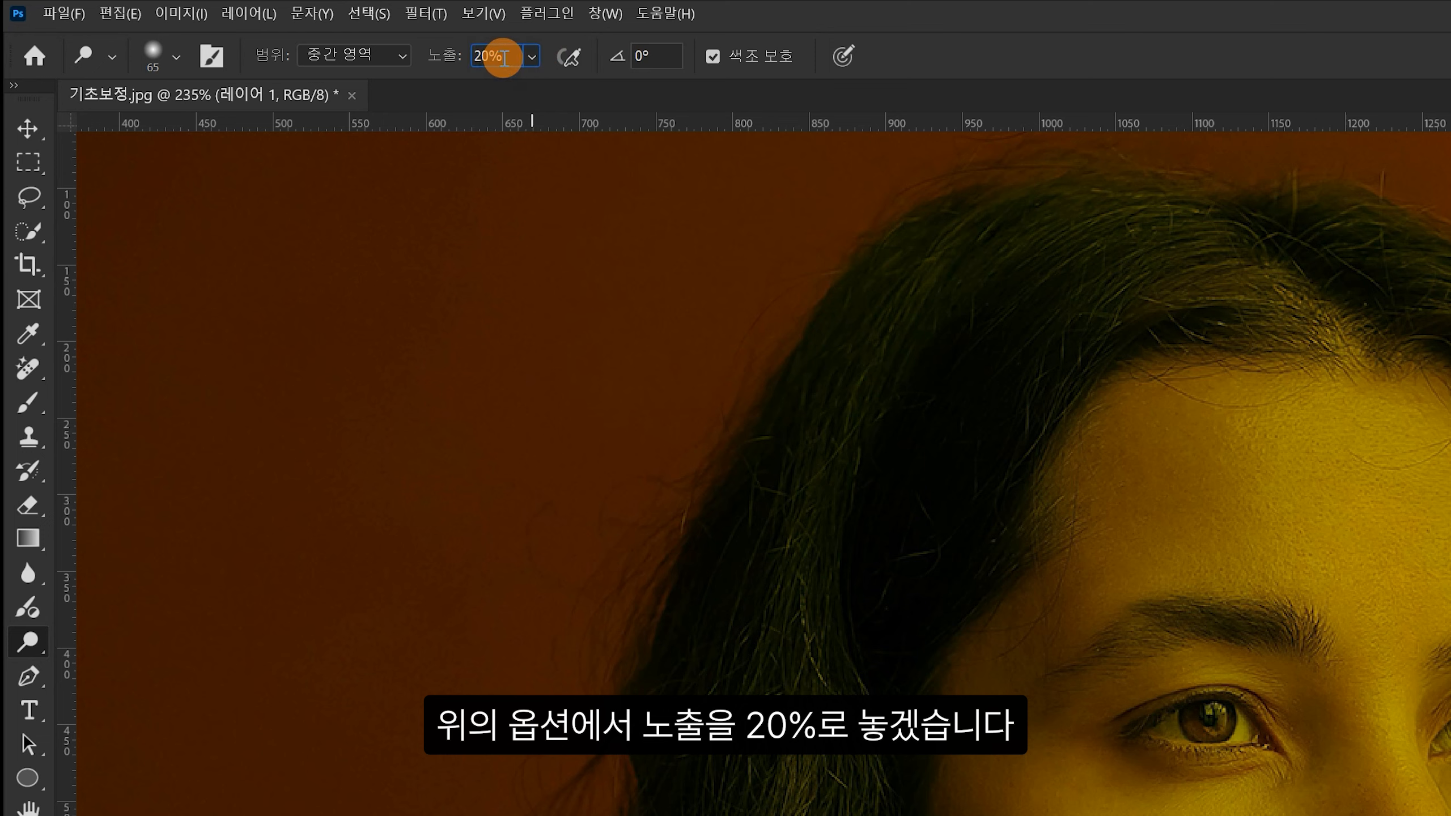
pyautogui.click(173, 56)
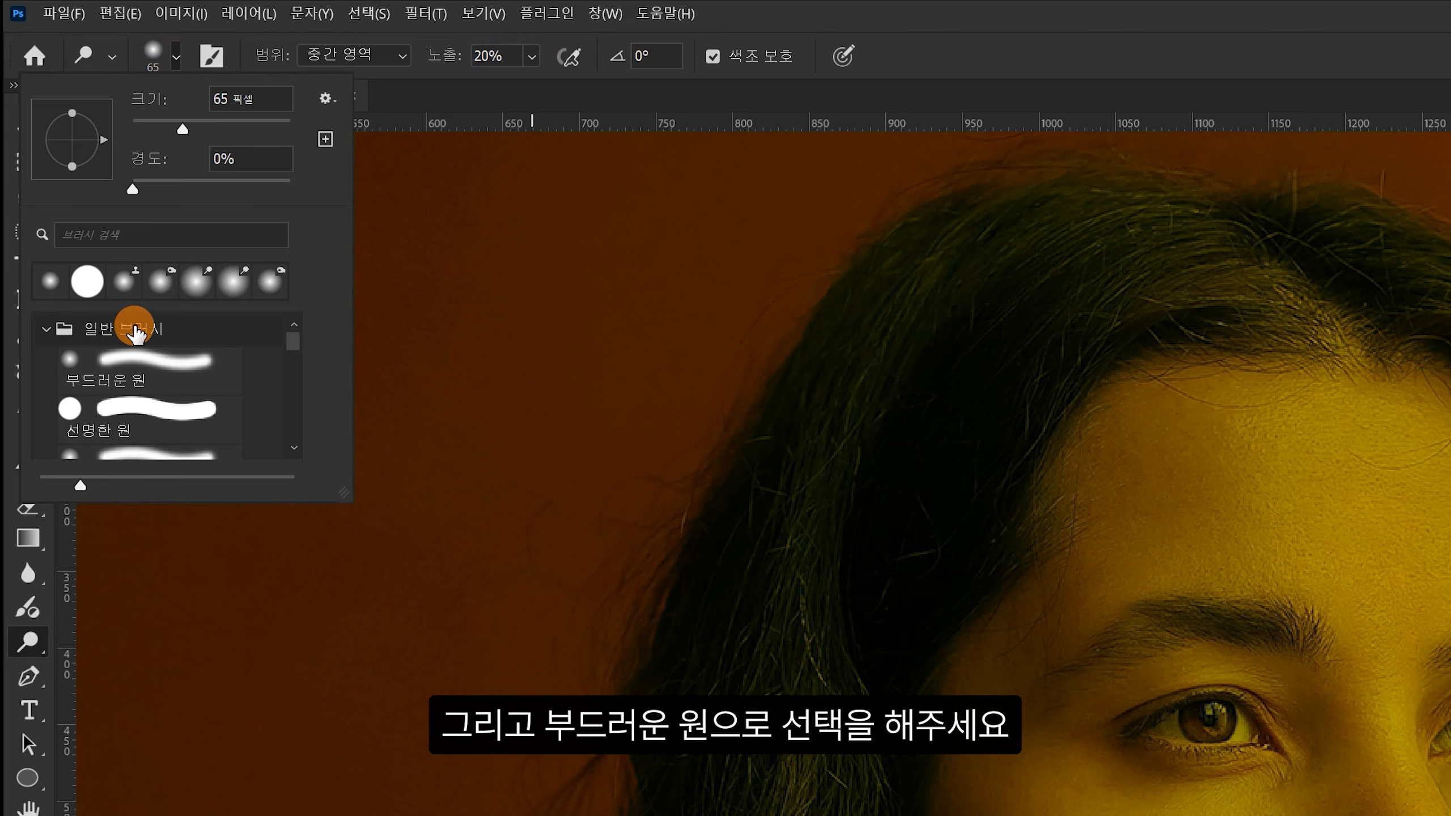
pyautogui.doubleClick(118, 374)
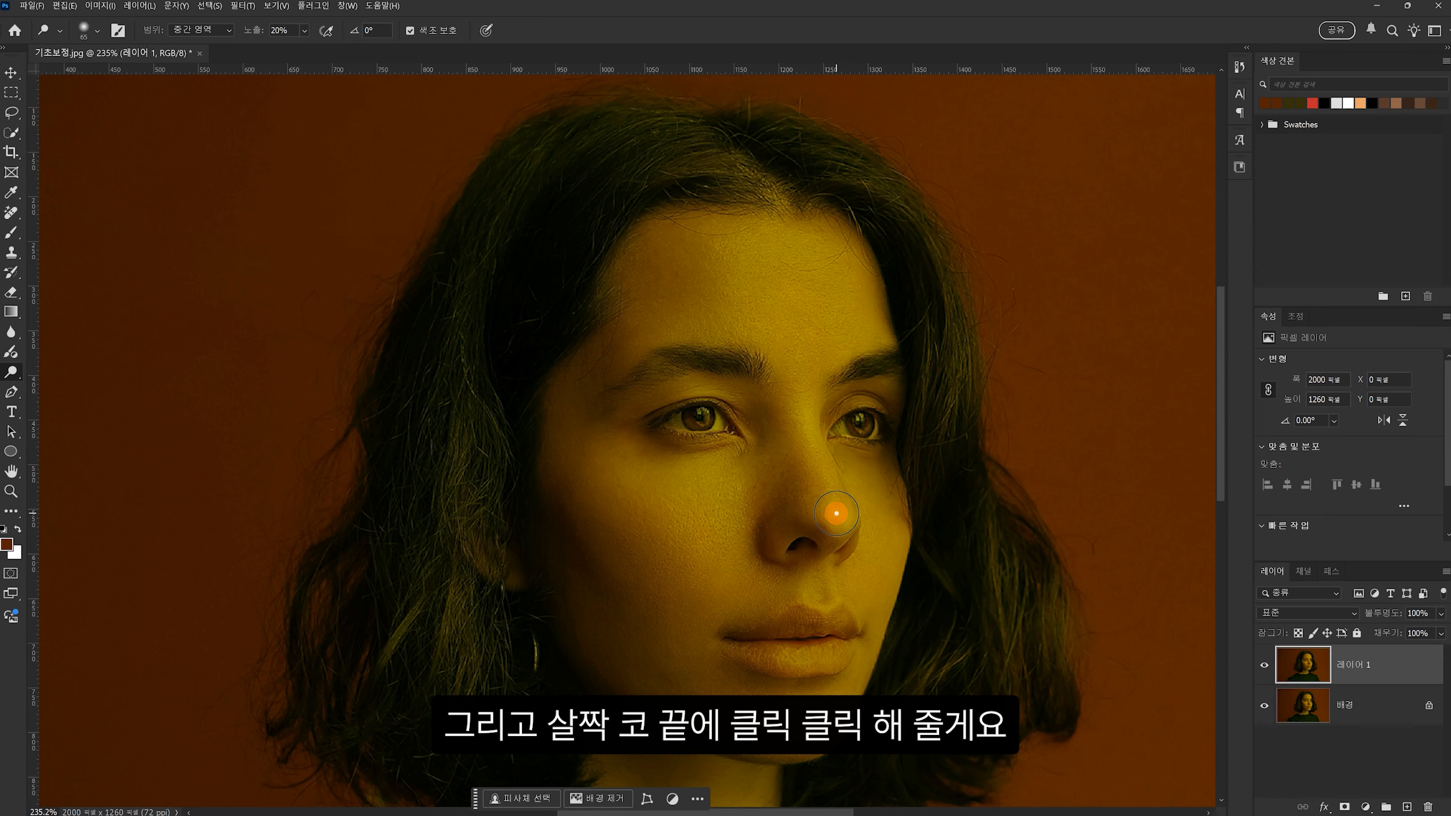
# - Dodge highlights along the nose and around the lips, and undo the last stroke
pyautogui.click(772, 415)
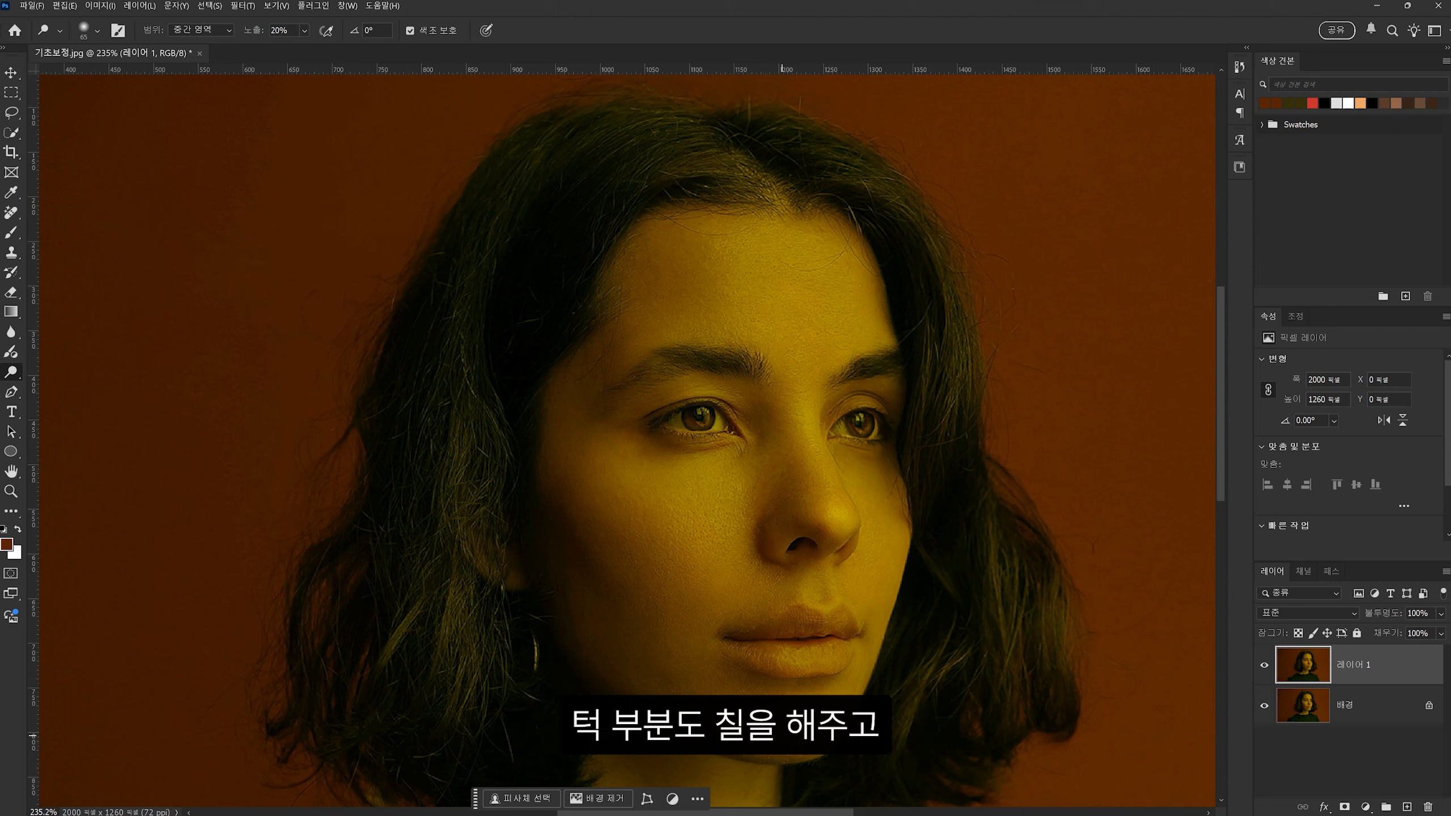
pyautogui.moveTo(835, 609)
pyautogui.mouseDown()
pyautogui.moveTo(796, 597)
pyautogui.moveTo(863, 601)
pyautogui.moveTo(817, 578)
pyautogui.mouseUp()
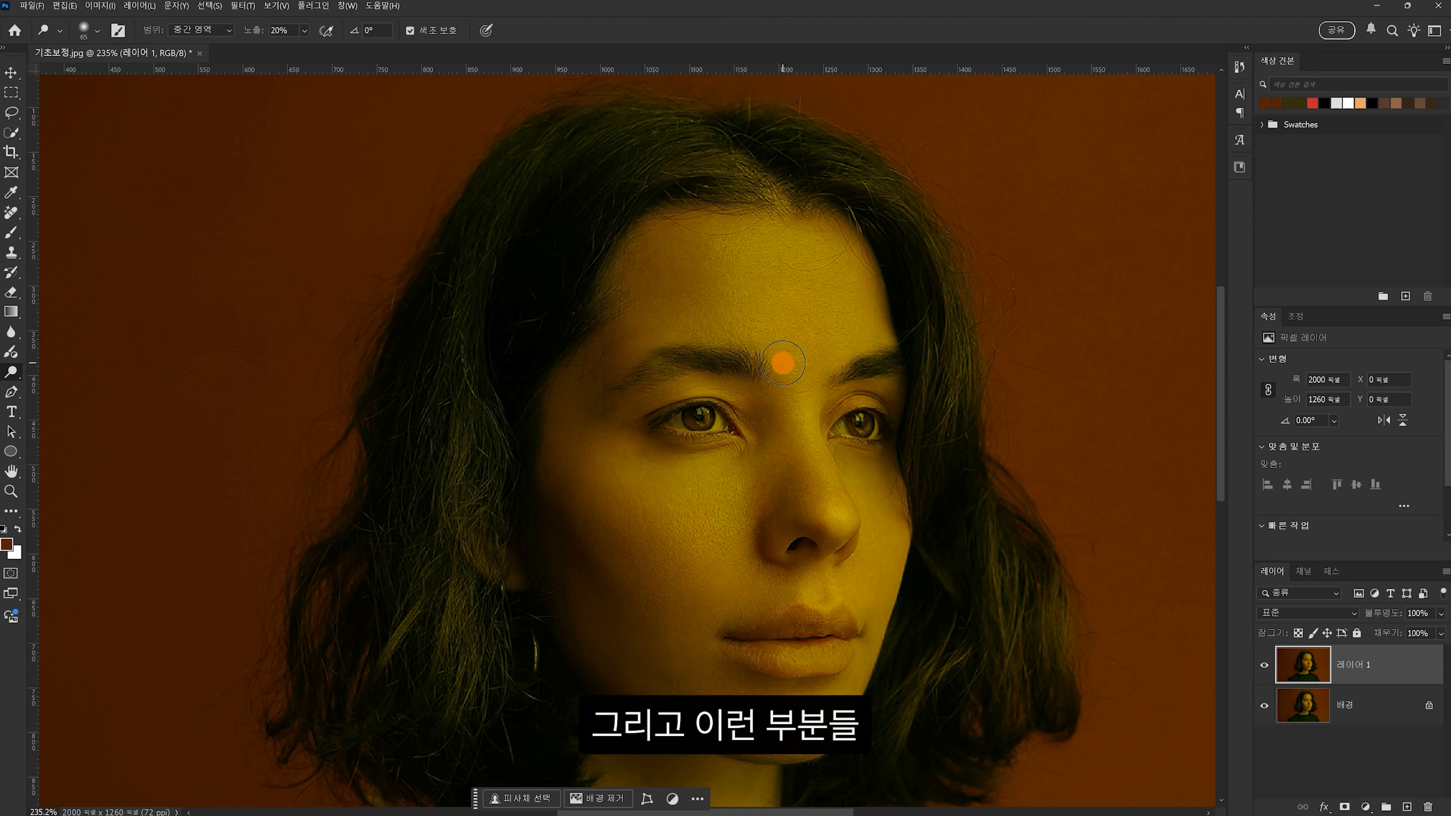
pyautogui.click(917, 453)
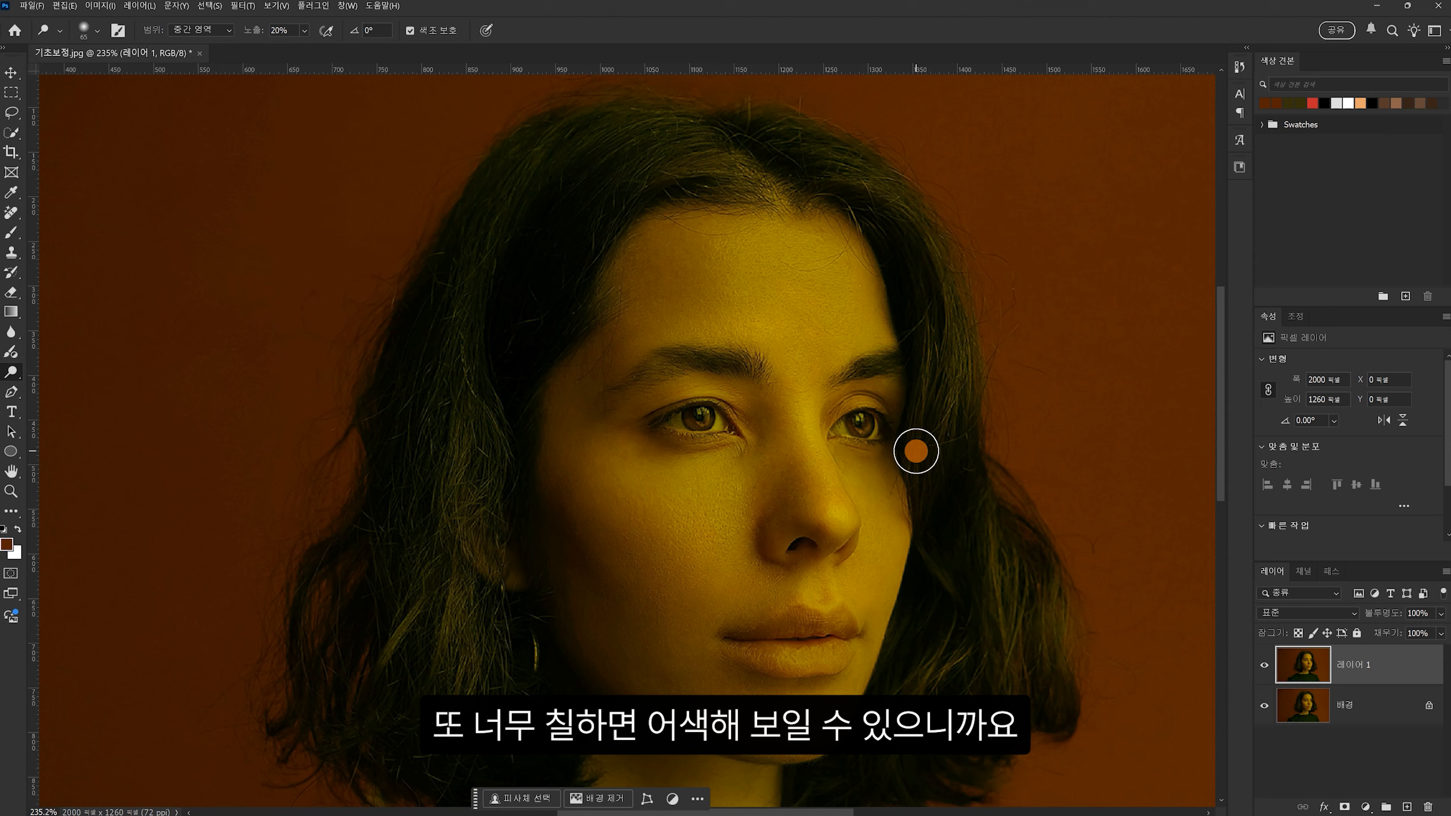
pyautogui.hotkey('ctrl', 'z')
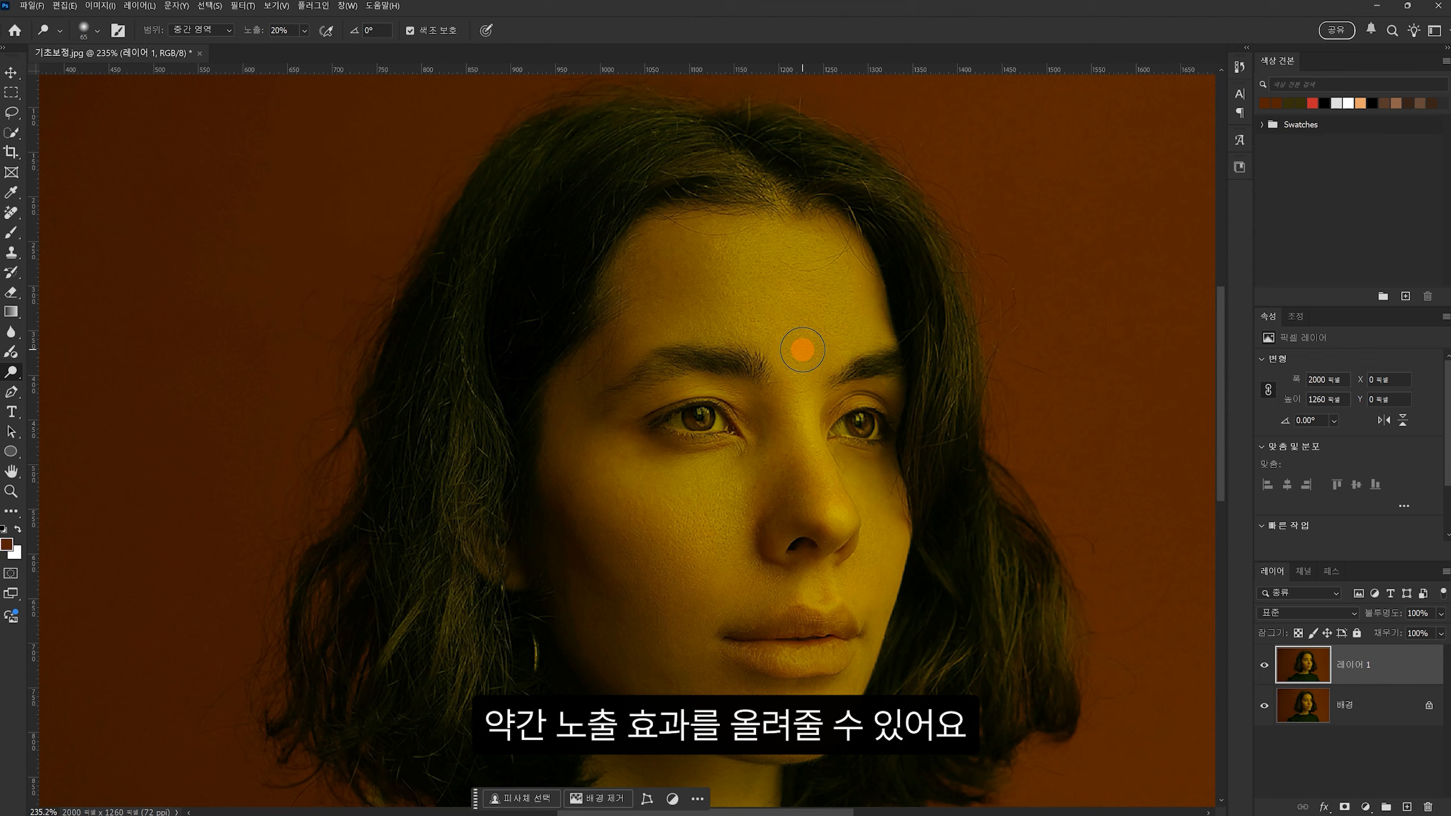
# - Darken the hair around the top and sides of the face with an enlarged Burn tool brush at 20% exposure
pyautogui.click(12, 373)
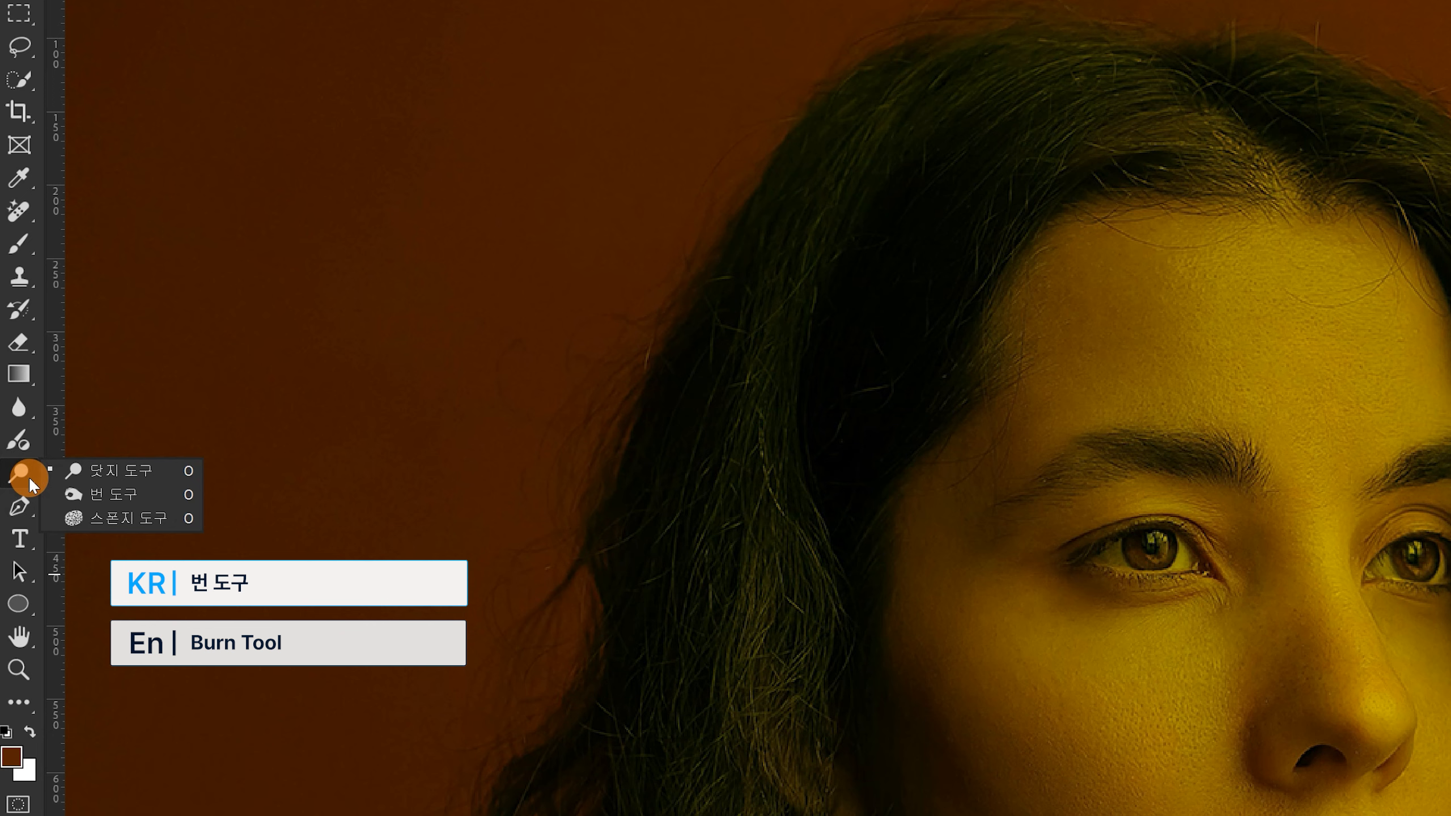
pyautogui.moveTo(29, 480); pyautogui.dragTo(147, 500)
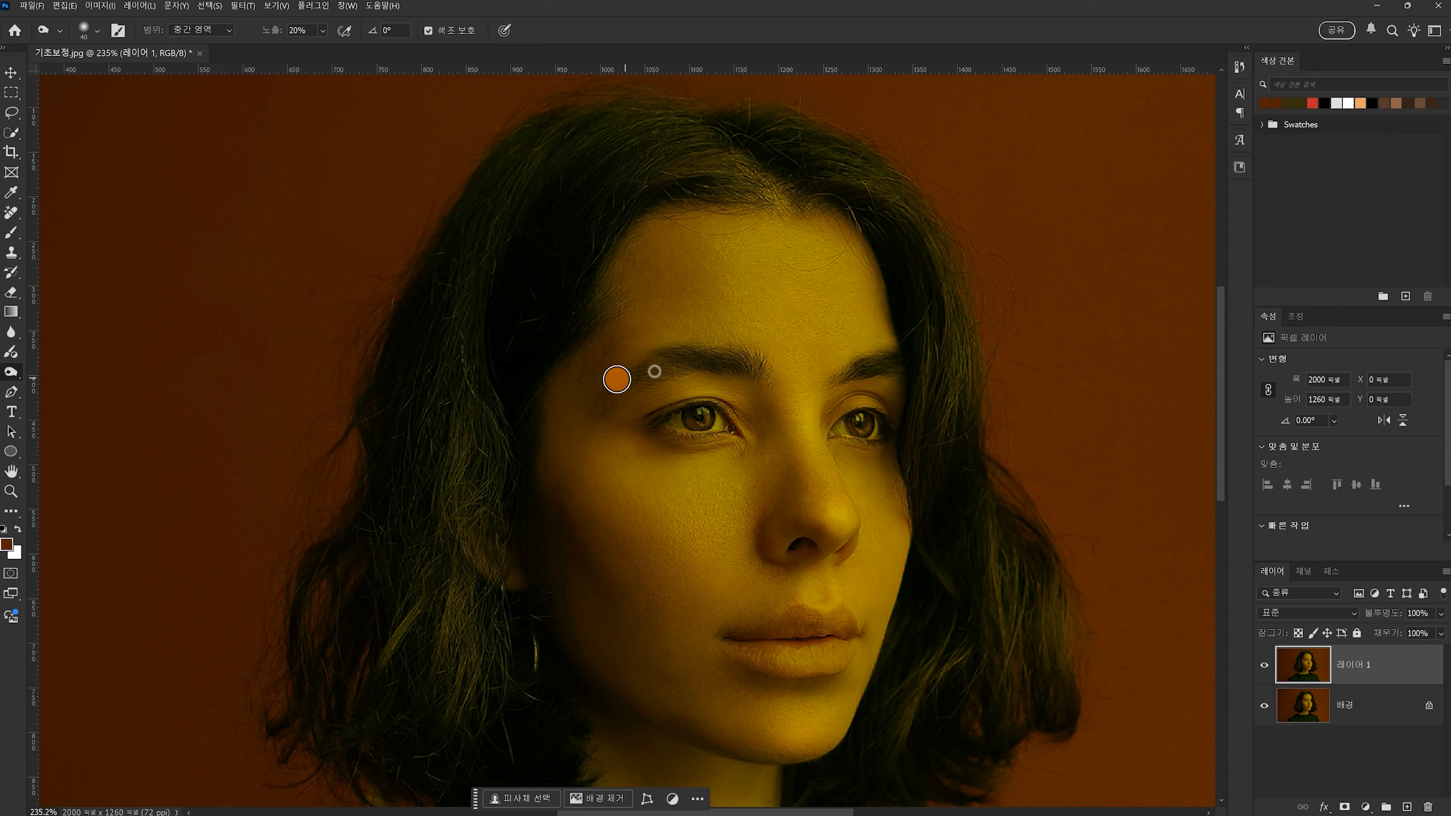
pyautogui.press(']')
pyautogui.press(']')
pyautogui.press(']')
pyautogui.press(']')
pyautogui.press(']')
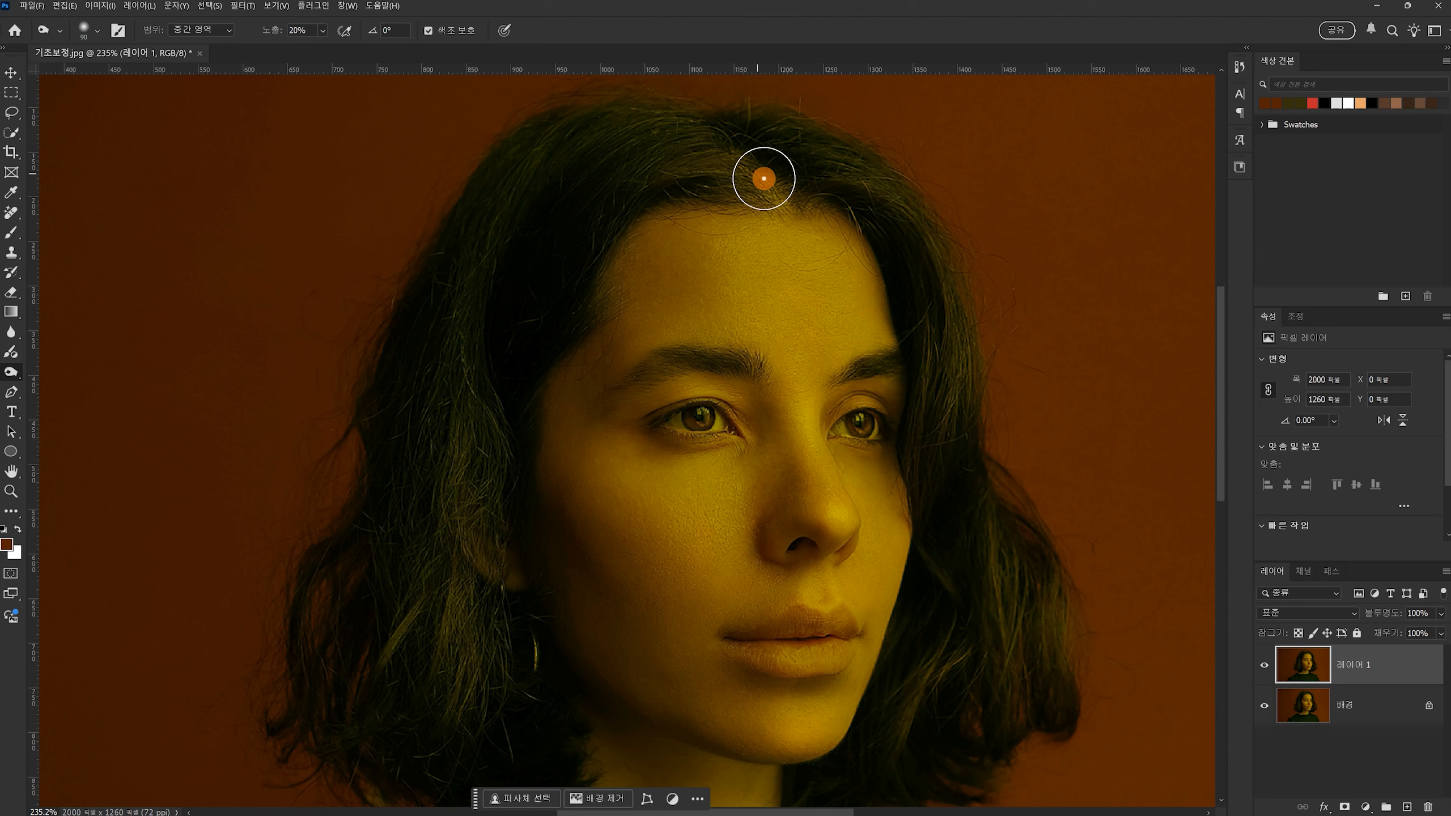
pyautogui.moveTo(858, 152)
pyautogui.mouseDown()
pyautogui.moveTo(855, 214)
pyautogui.moveTo(825, 193)
pyautogui.moveTo(794, 253)
pyautogui.moveTo(605, 295)
pyautogui.moveTo(447, 476)
pyautogui.mouseUp()
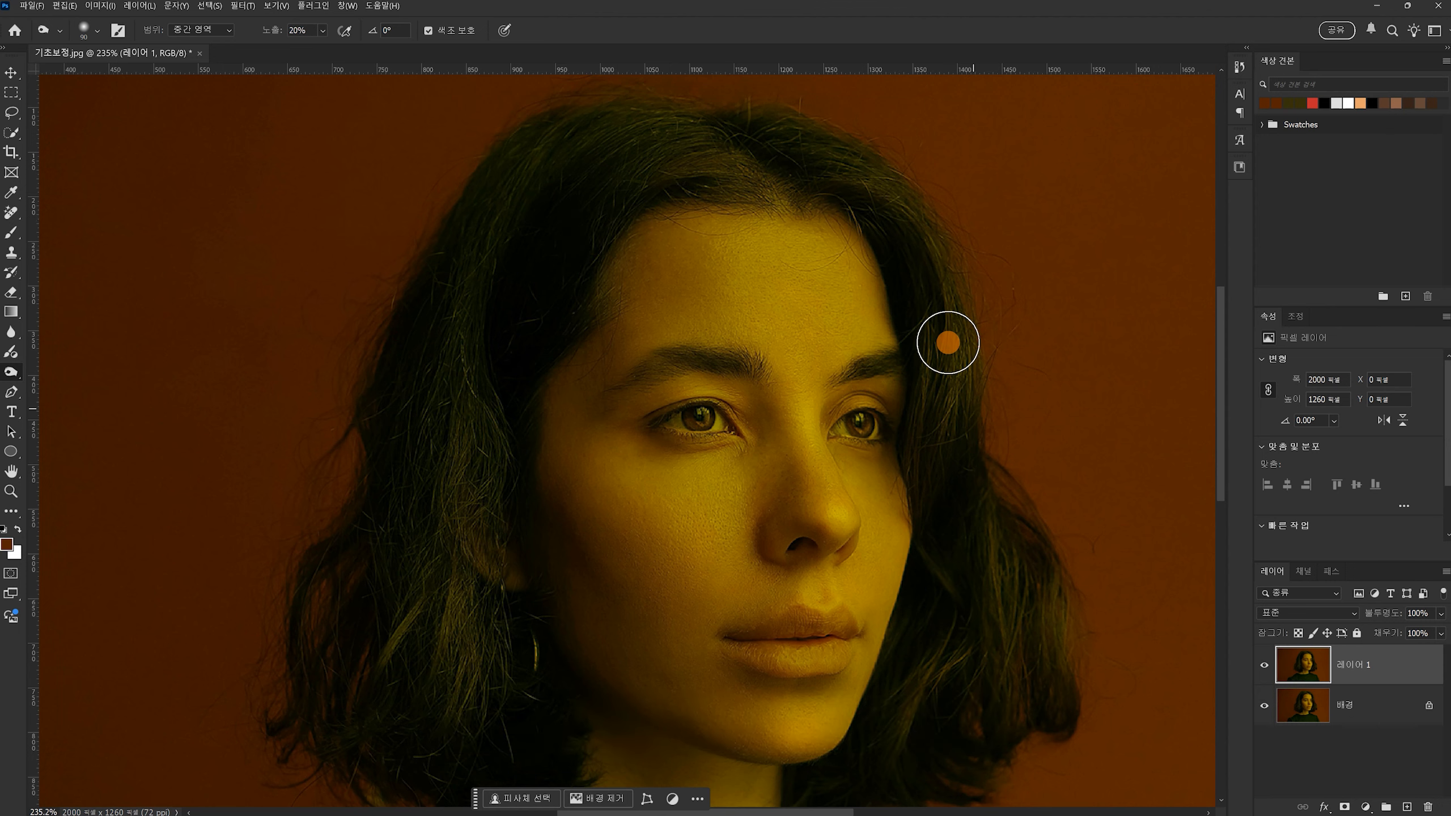
pyautogui.scroll(-2, 771, 629)
pyautogui.moveTo(454, 592)
pyautogui.mouseDown()
pyautogui.moveTo(425, 434)
pyautogui.moveTo(450, 240)
pyautogui.moveTo(480, 431)
pyautogui.moveTo(741, 741)
pyautogui.mouseUp()
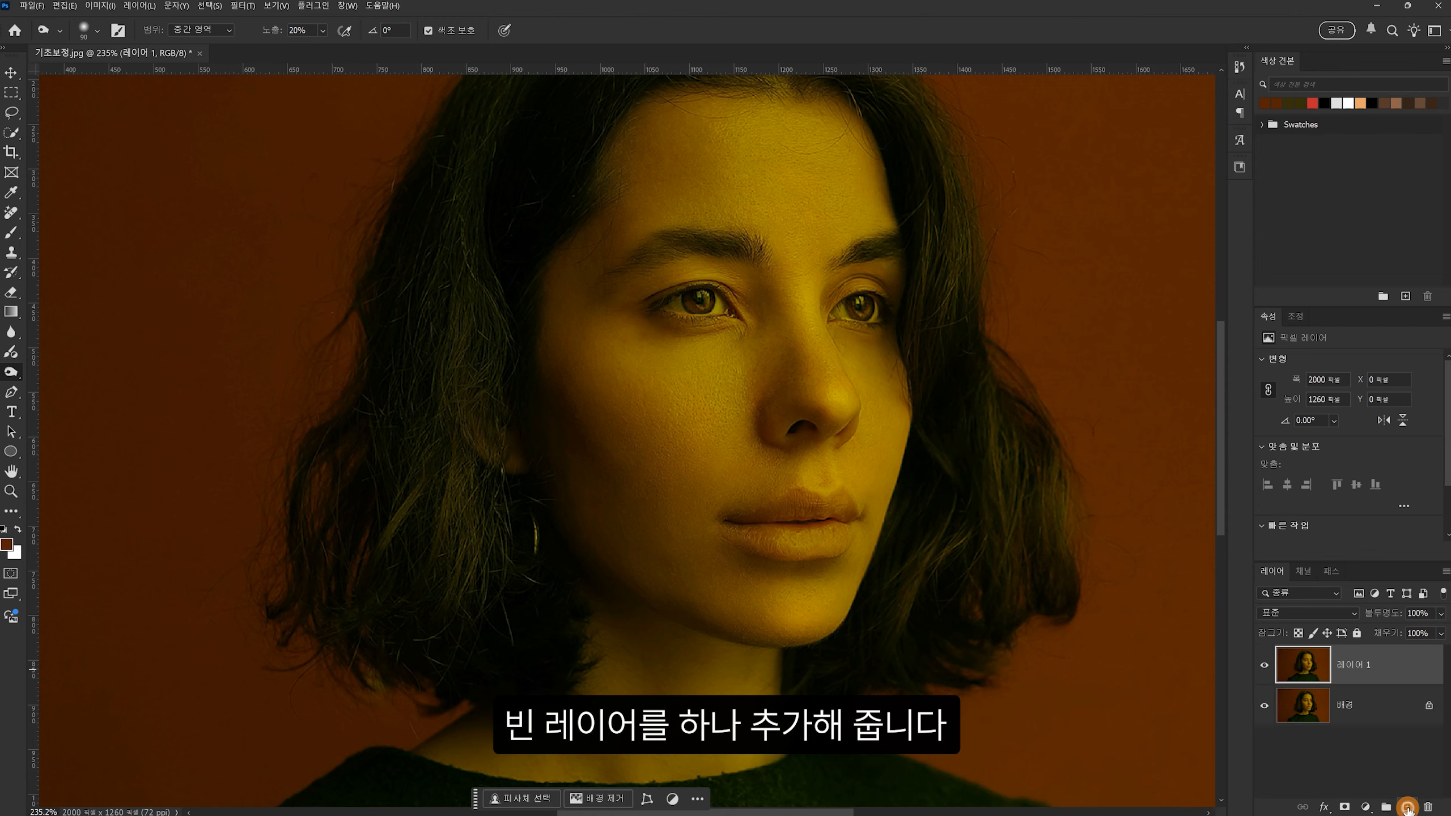
# - Add an empty layer above the retouched one and set up the Brush tool with a soft round tip at 50% opacity
pyautogui.click(1377, 801)
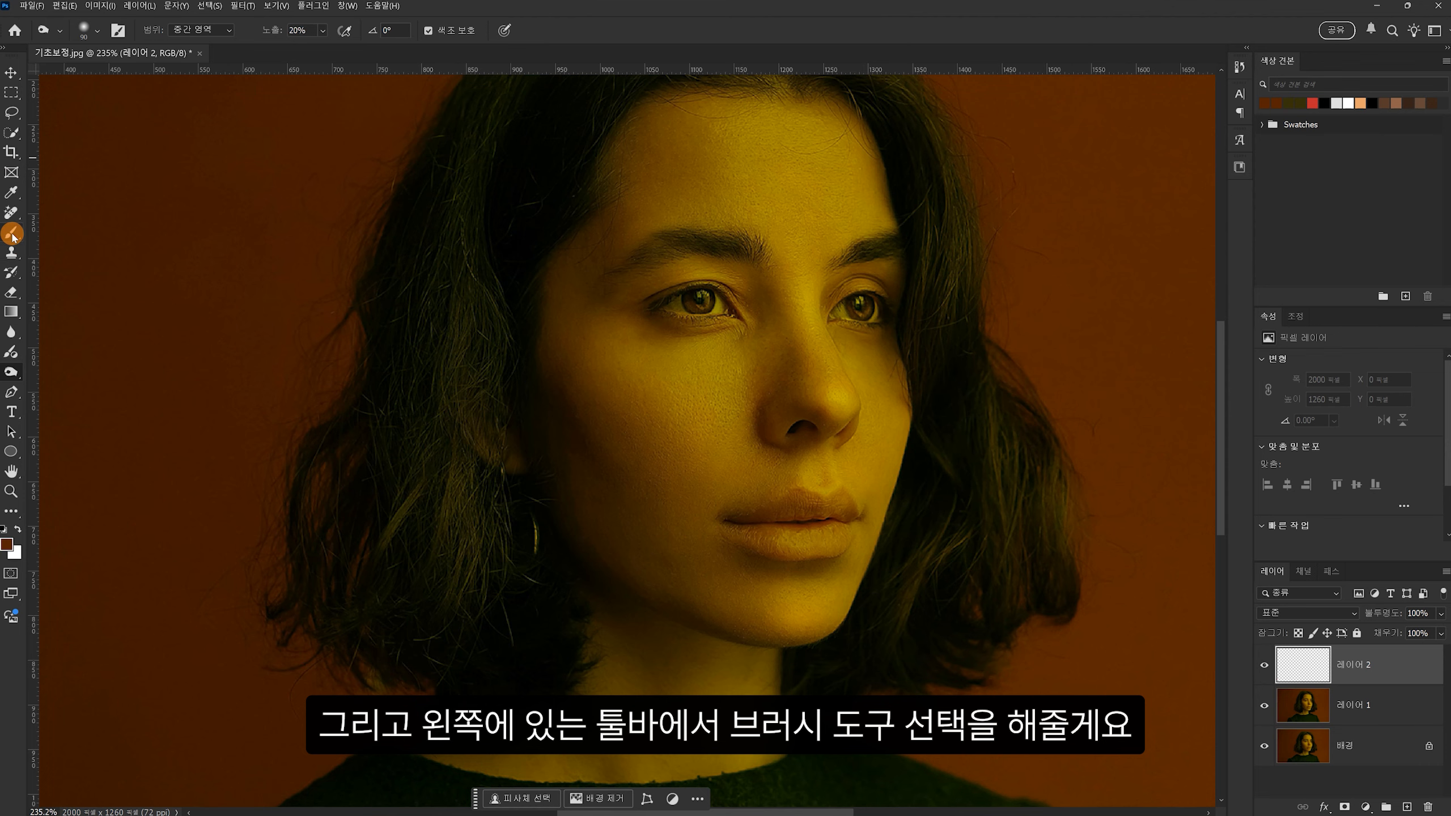
pyautogui.moveTo(12, 237); pyautogui.dragTo(69, 237)
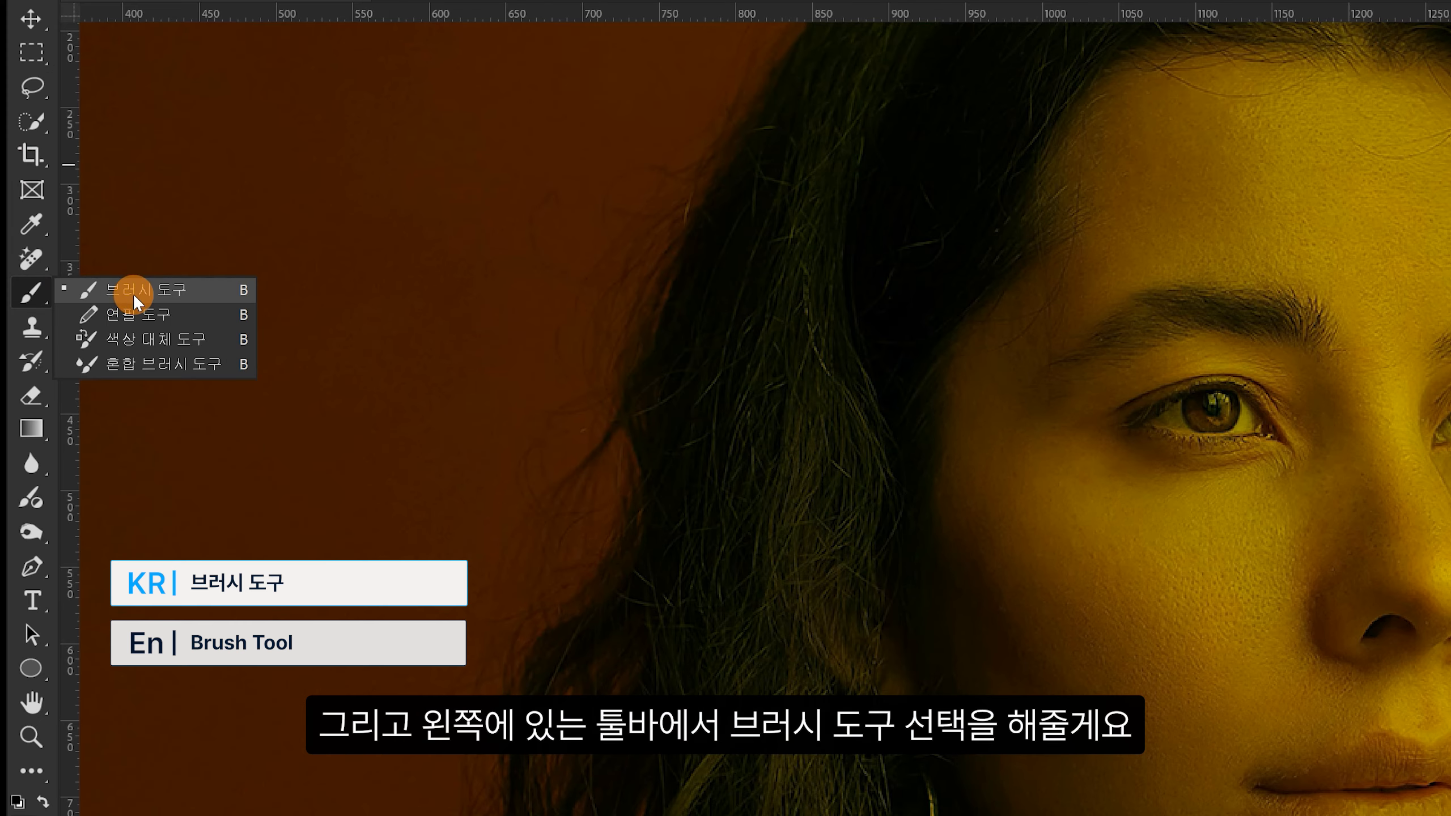
pyautogui.moveTo(133, 293); pyautogui.dragTo(133, 292)
pyautogui.click(97, 29)
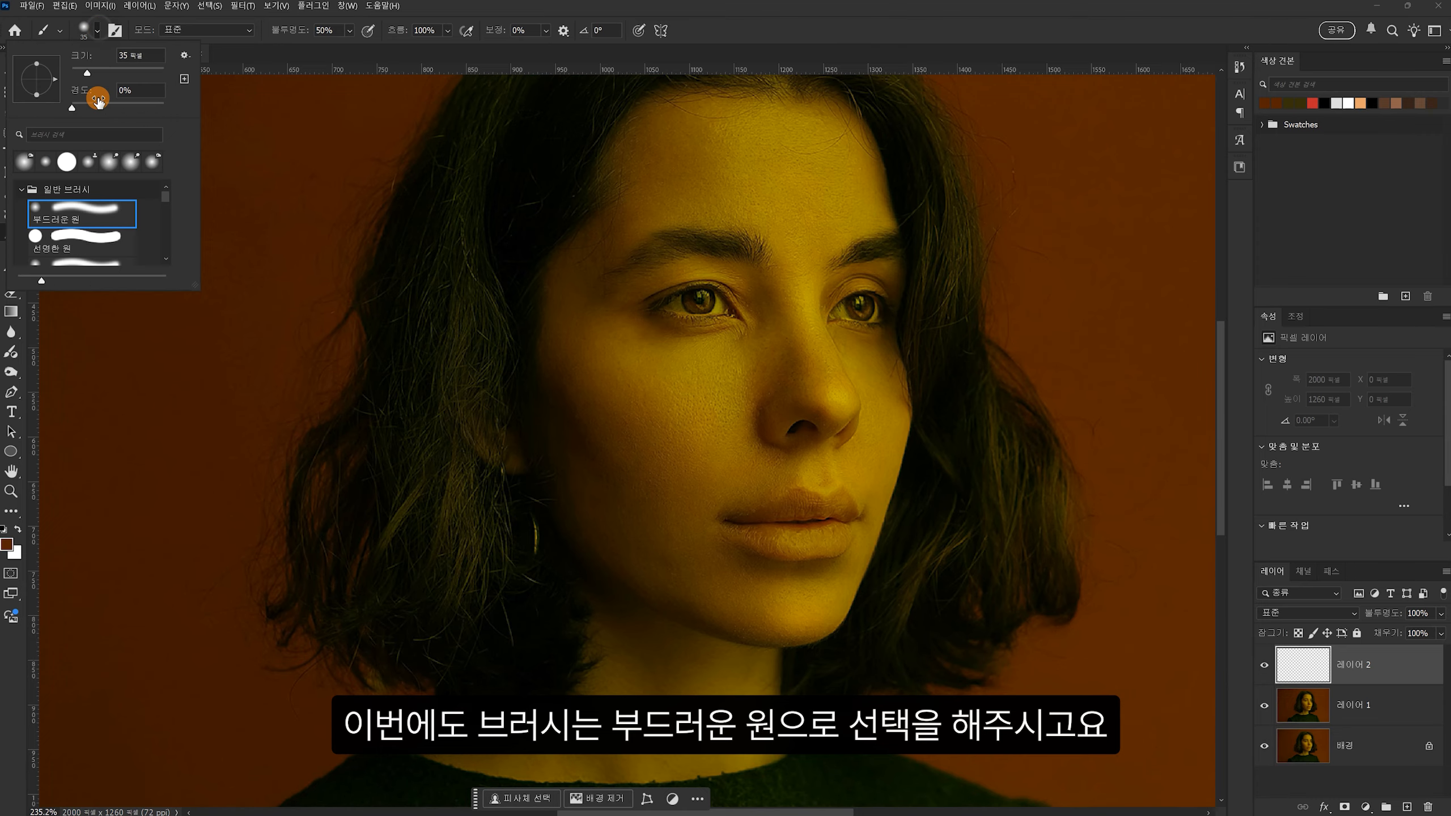
pyautogui.click(71, 219)
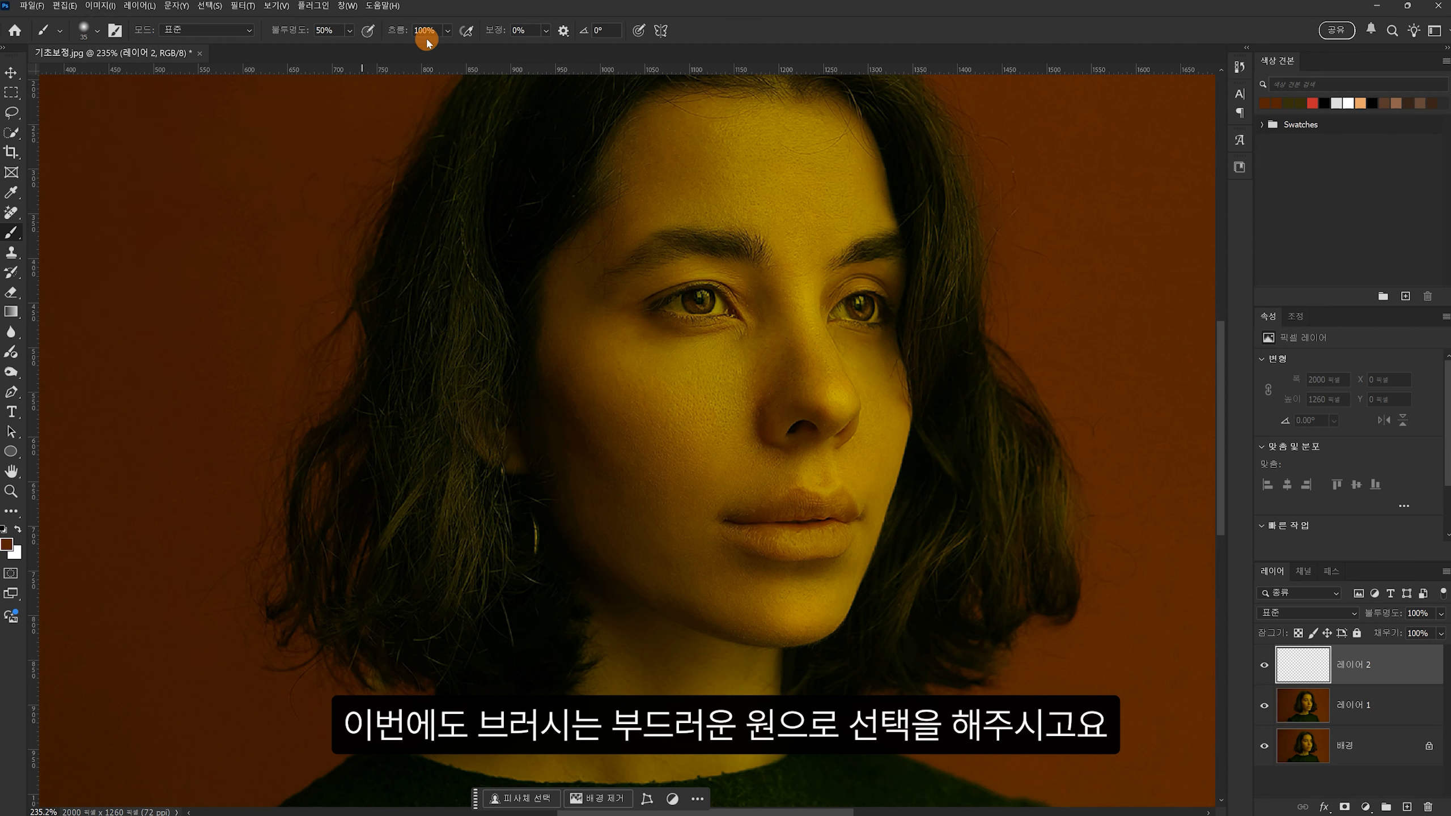
pyautogui.click(336, 29)
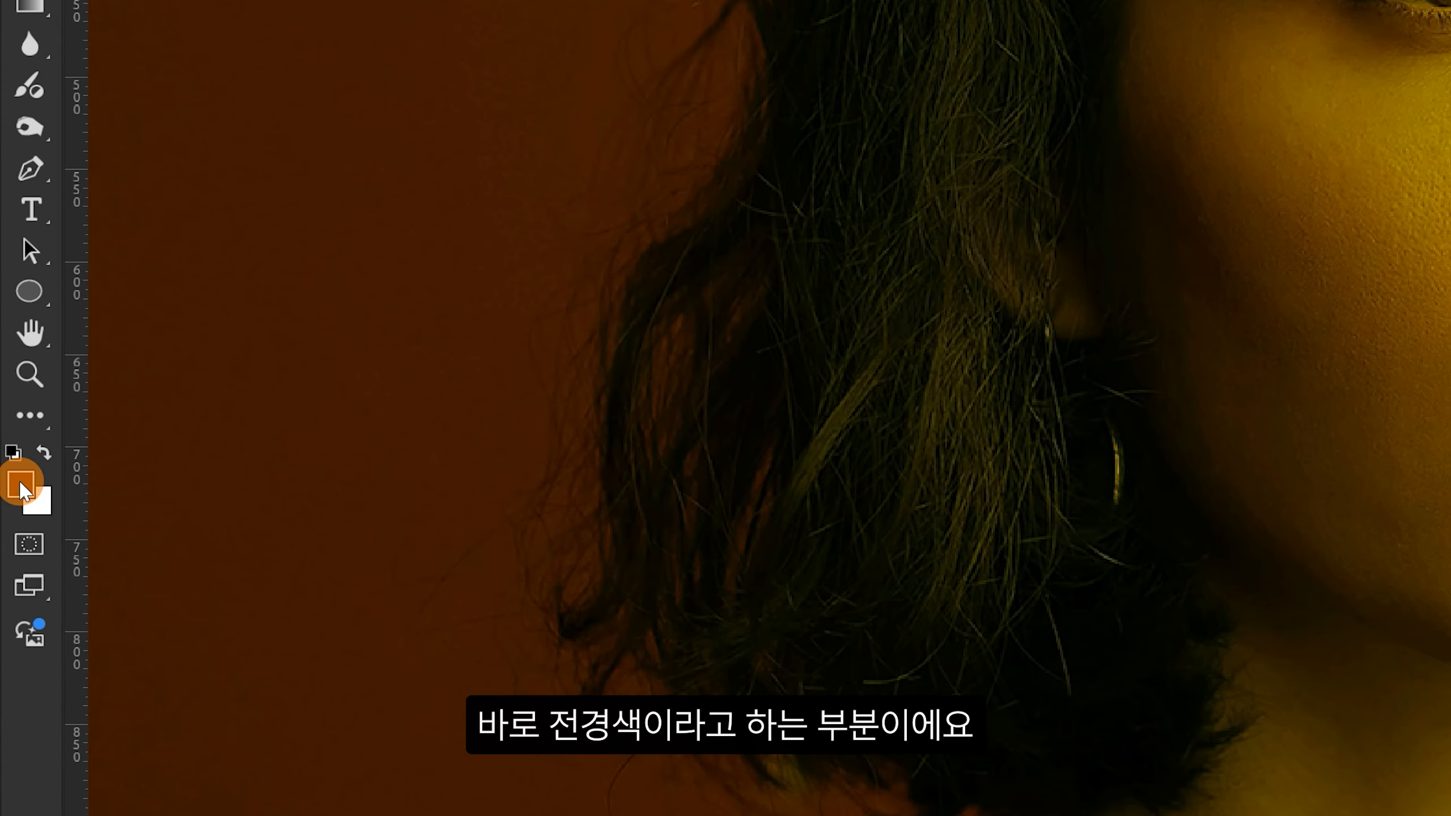
# - Reset the default colours, set the foreground colour to red #cd1e1e and return to the Brush tool
pyautogui.click(12, 452)
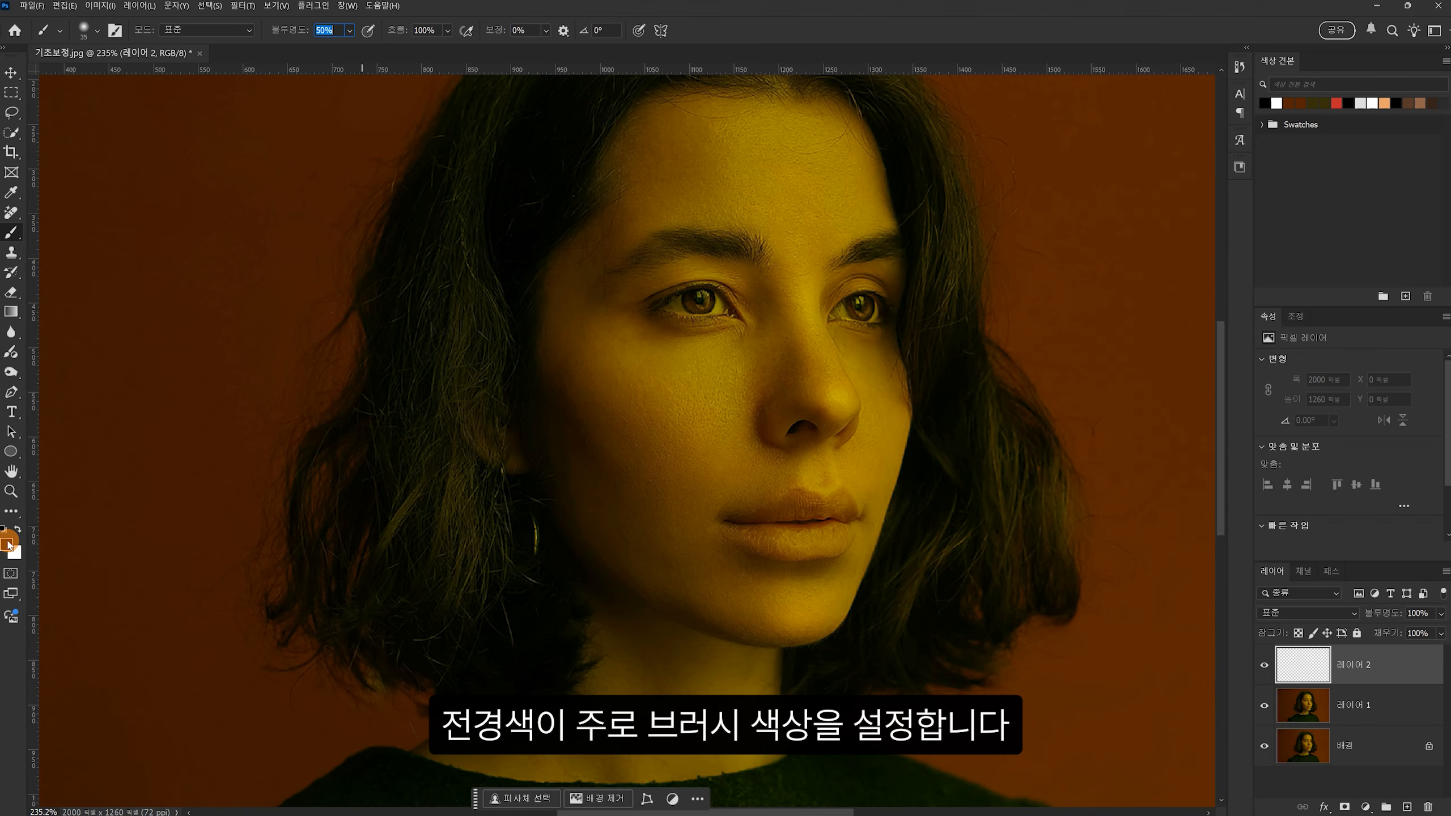
pyautogui.doubleClick(8, 543)
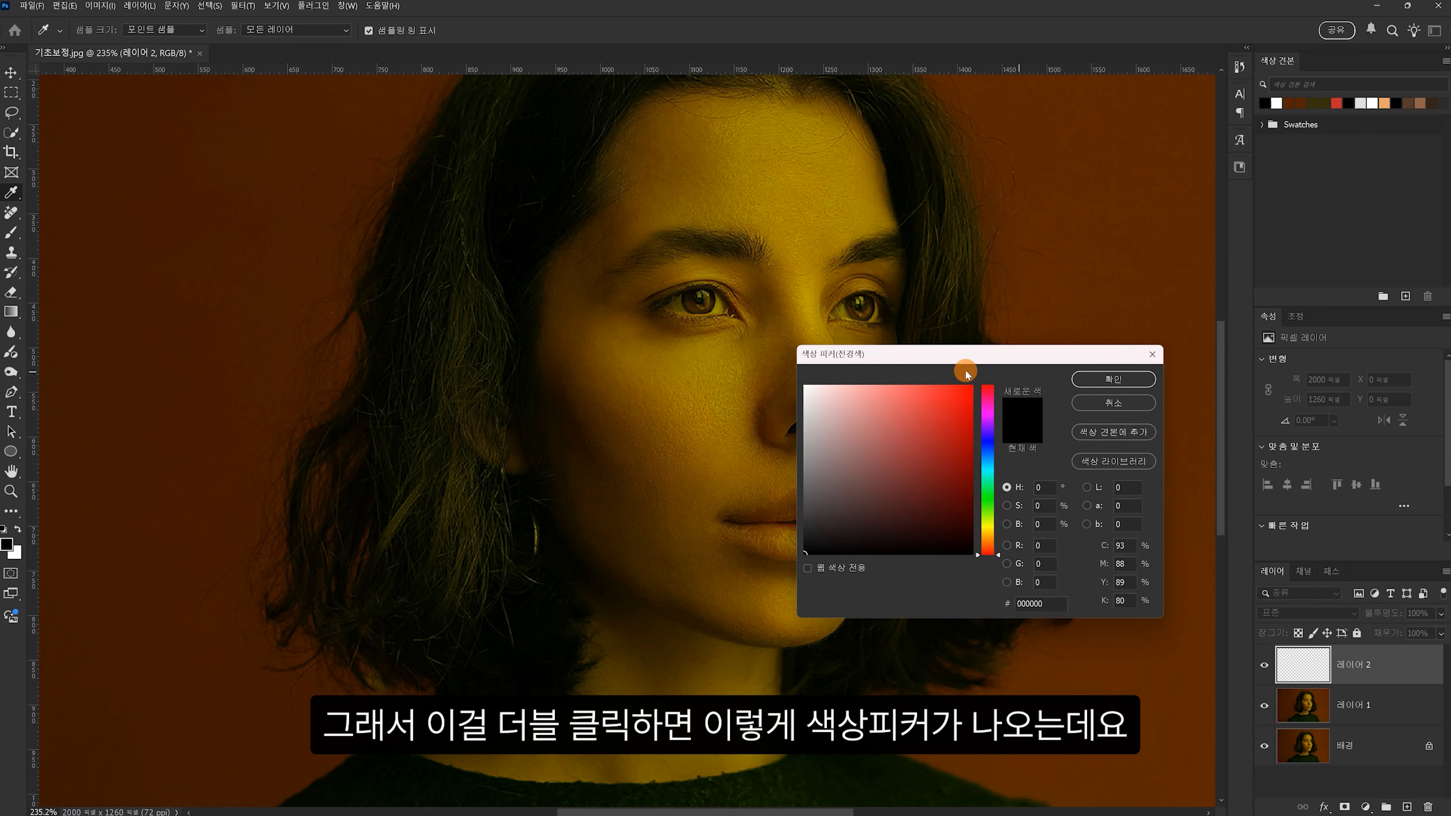
pyautogui.click(949, 418)
pyautogui.click(1137, 383)
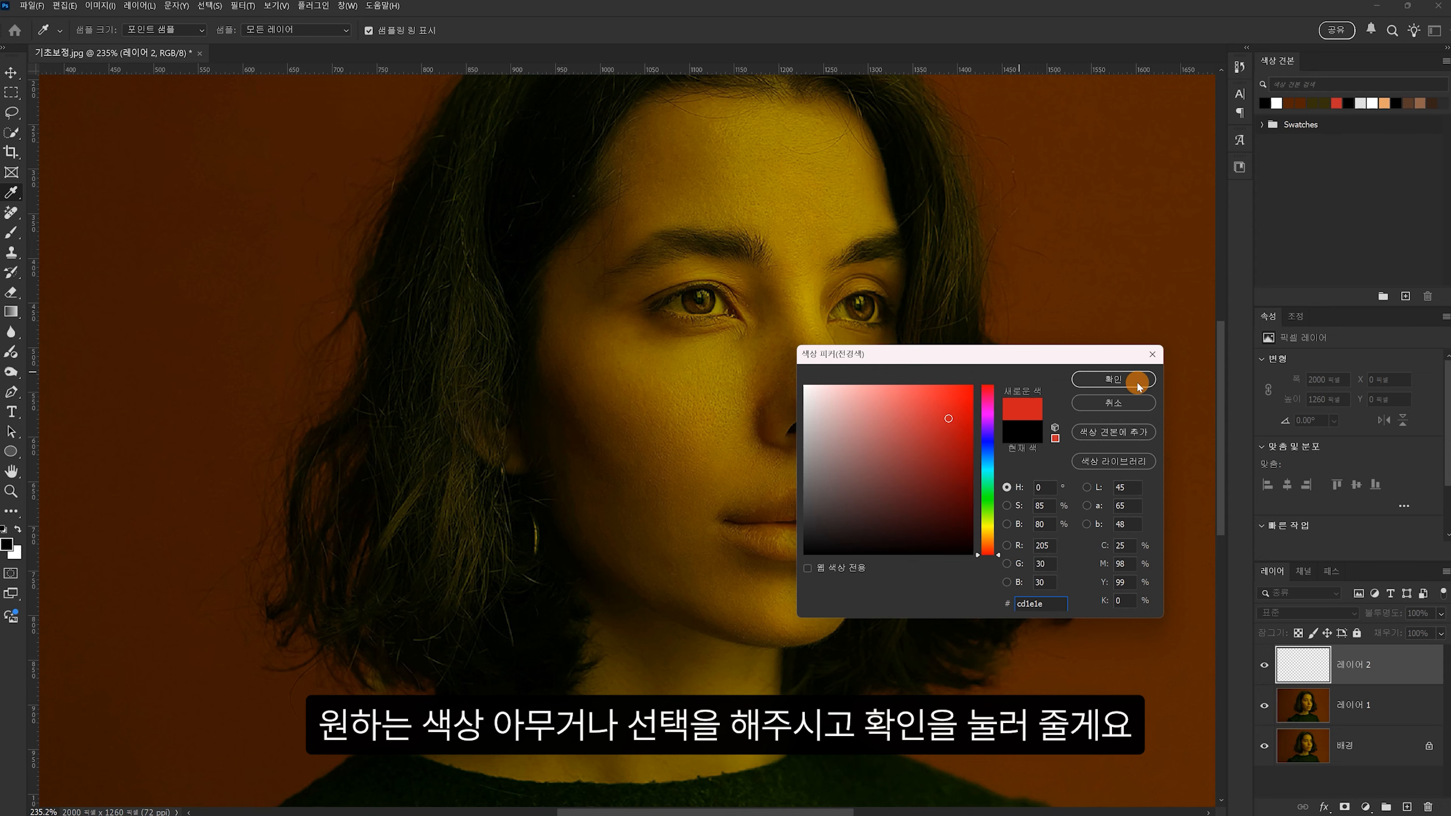
pyautogui.click(1133, 385)
pyautogui.press('b')
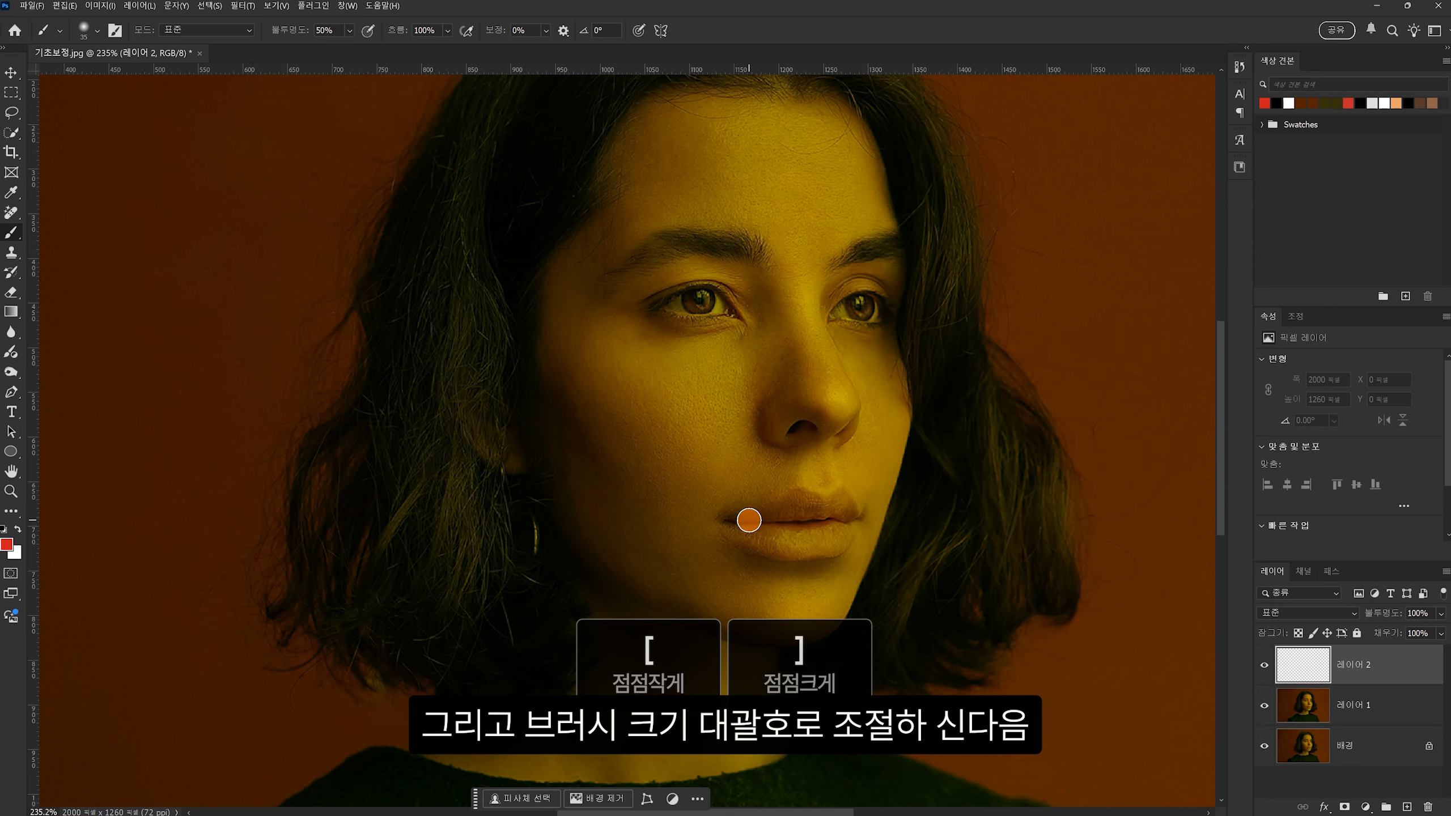
# - Paint the lips with the red brush and set that layer's blending mode to Multiply (곱하기)
pyautogui.moveTo(745, 523)
pyautogui.mouseDown()
pyautogui.moveTo(832, 502)
pyautogui.moveTo(847, 508)
pyautogui.moveTo(739, 523)
pyautogui.moveTo(786, 546)
pyautogui.moveTo(846, 534)
pyautogui.mouseUp()
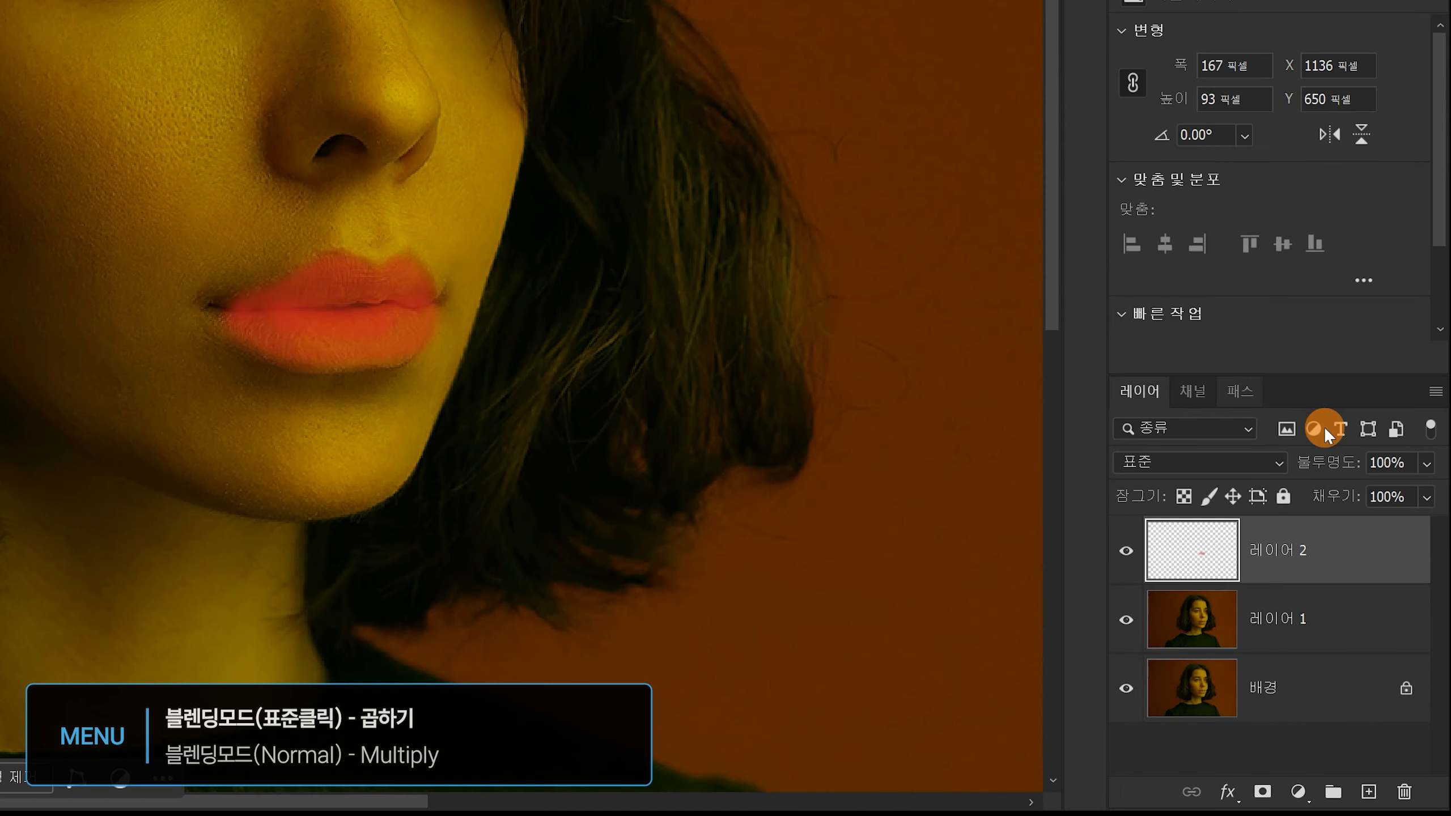
pyautogui.click(1275, 469)
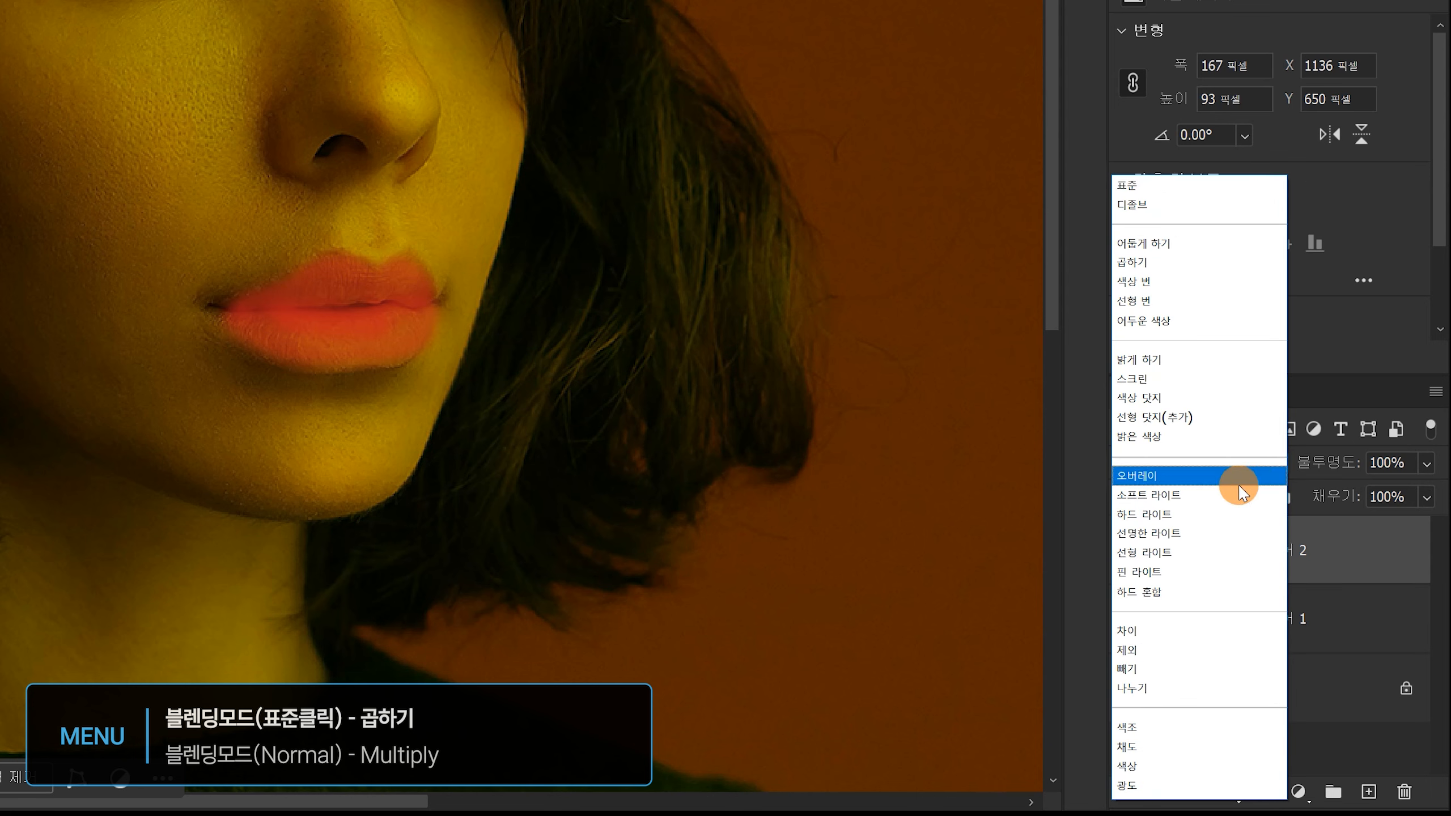
pyautogui.click(1186, 265)
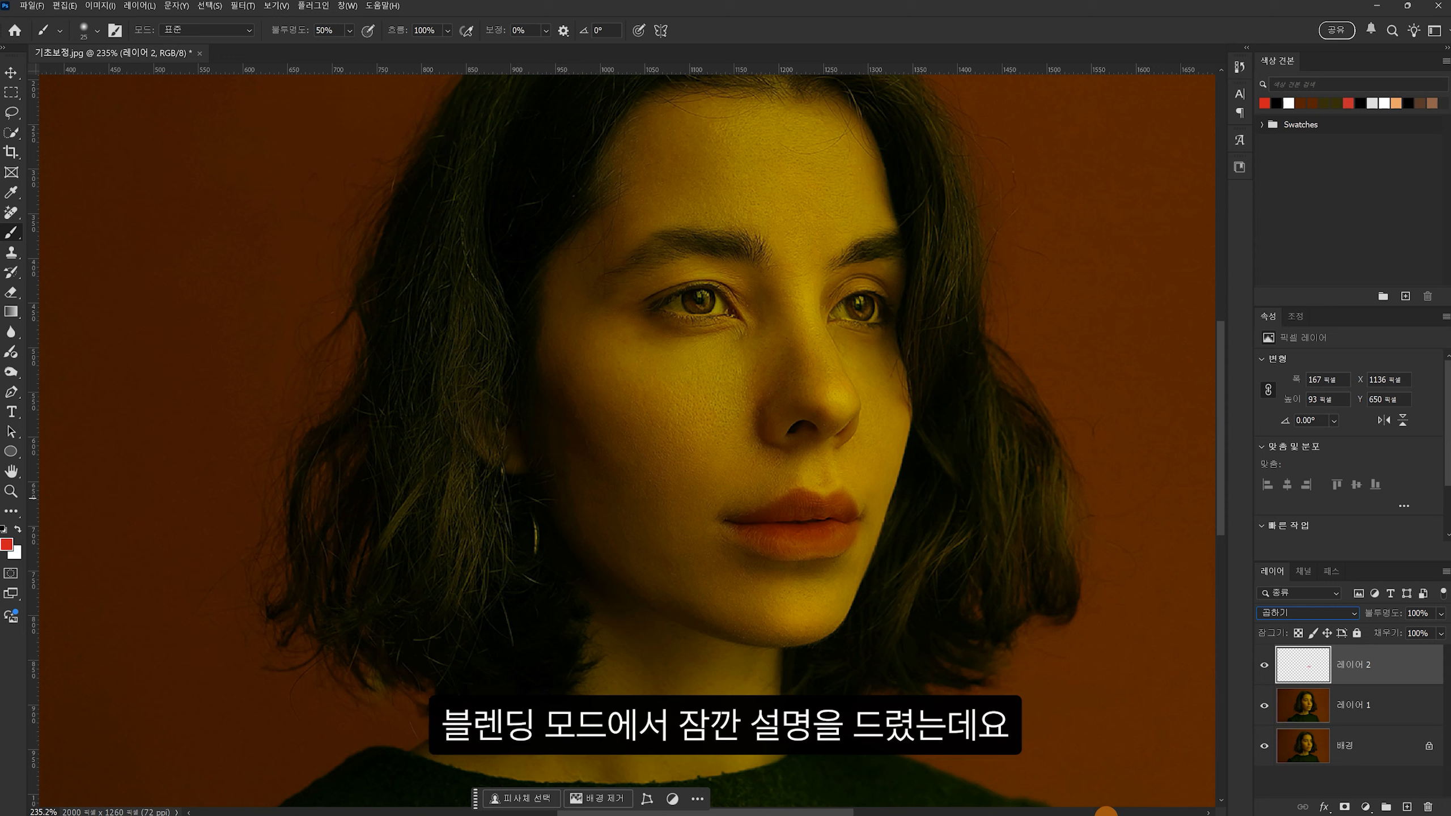
# - Add another empty layer for the Brush tool and sample the dark brown #3d3003 from the eyebrow as the foreground colour
pyautogui.click(1409, 808)
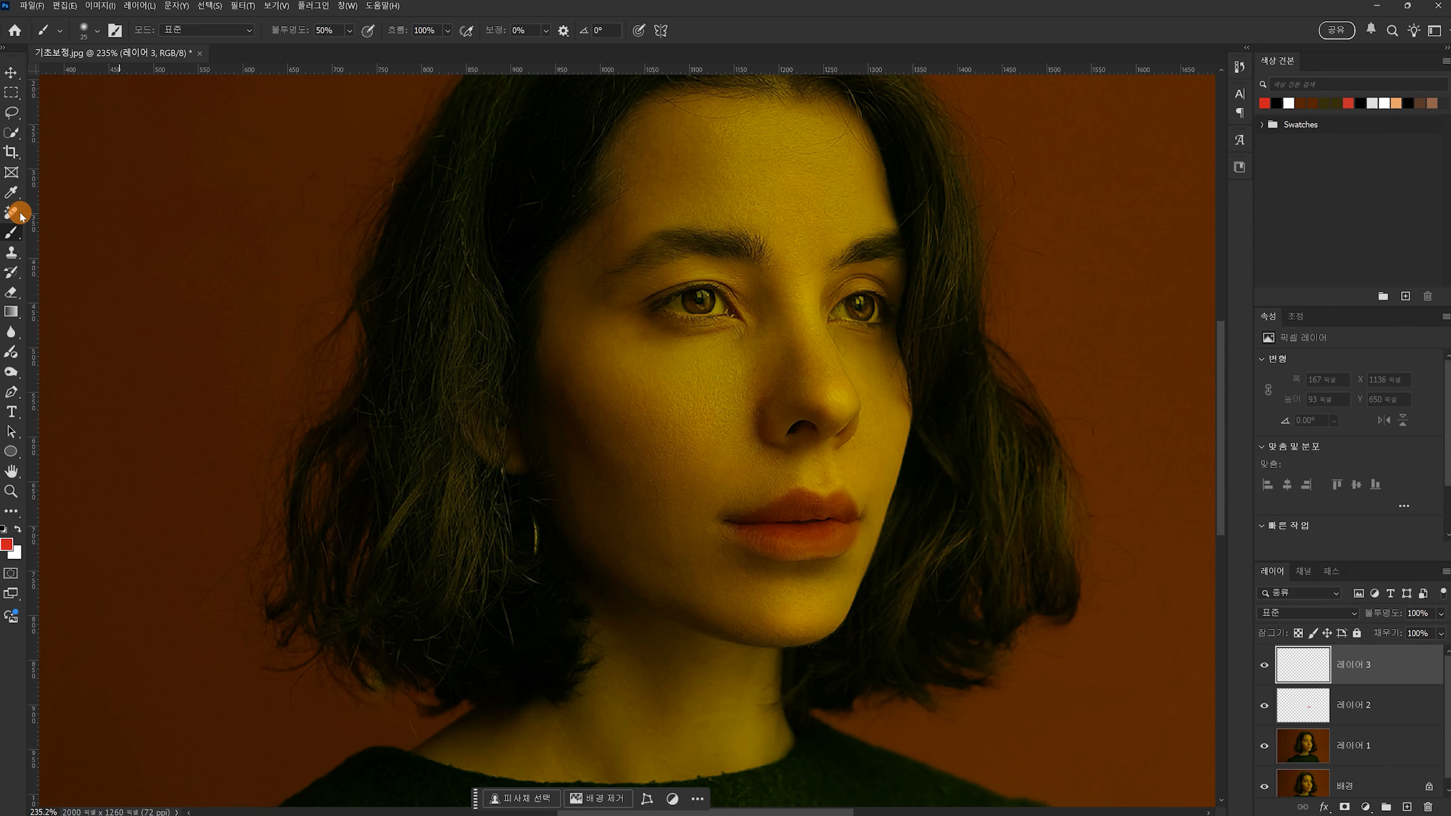
pyautogui.rightClick(13, 232)
pyautogui.click(65, 234)
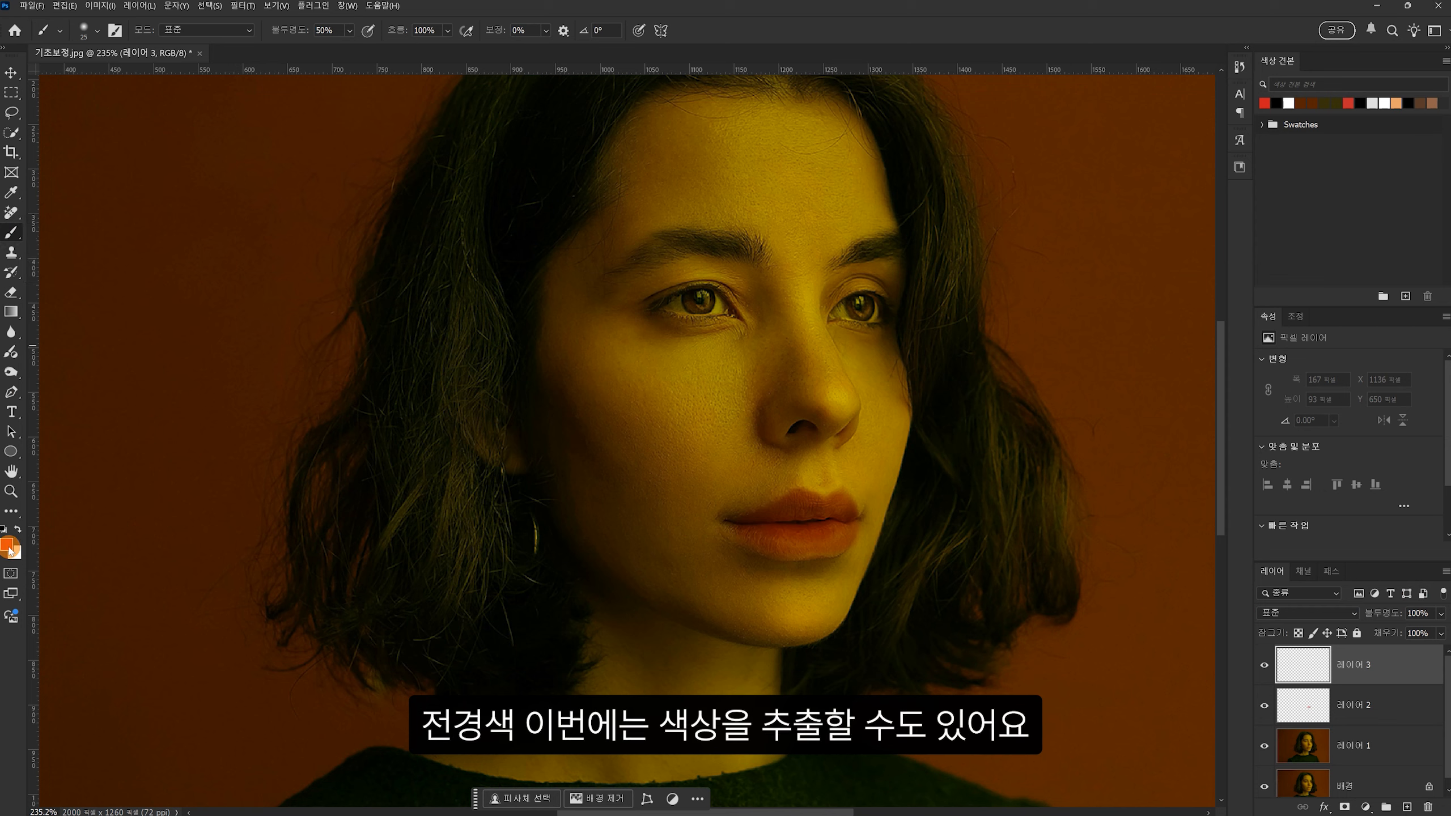
pyautogui.click(7, 545)
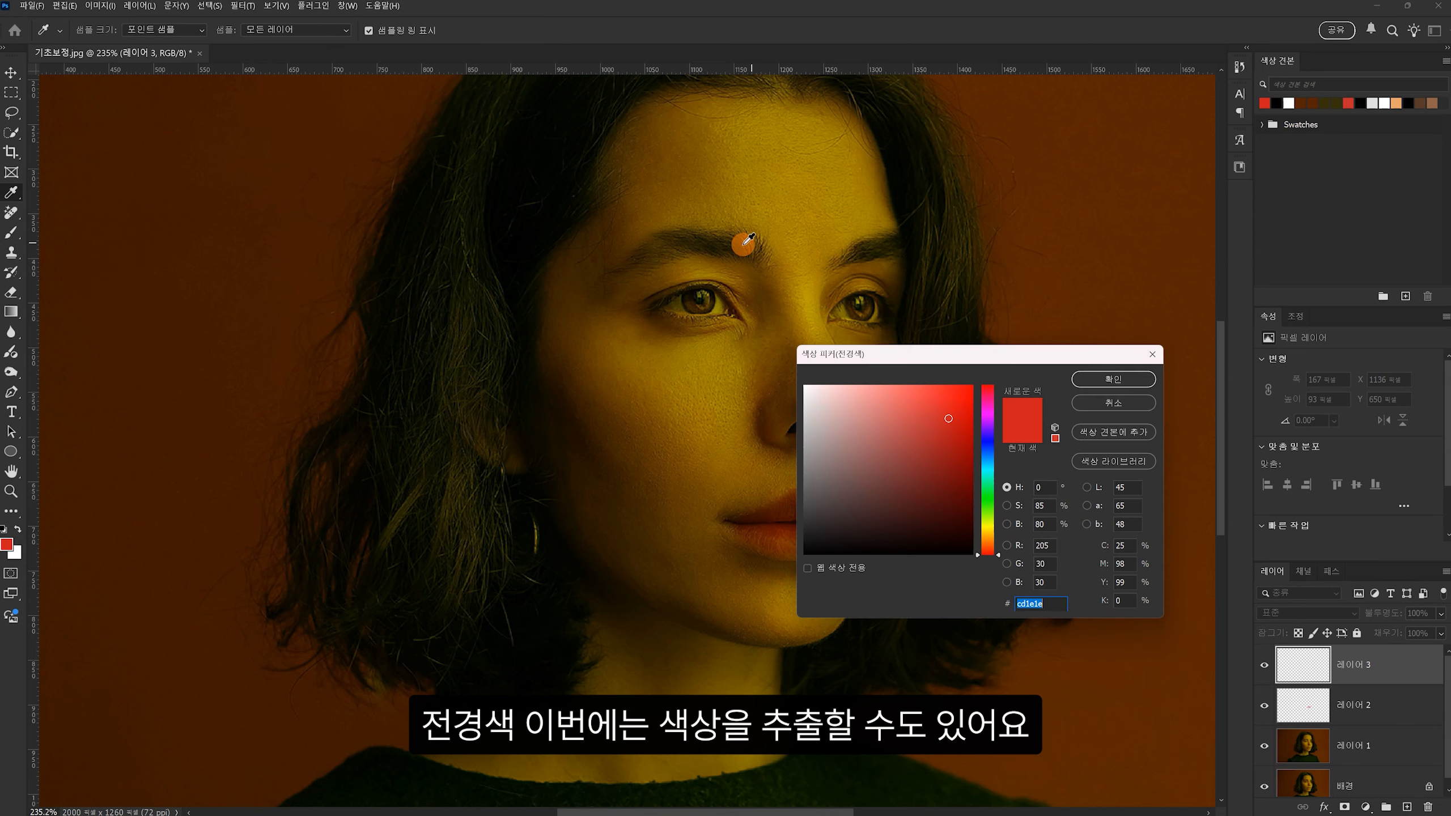
pyautogui.moveTo(881, 354); pyautogui.dragTo(1041, 301)
pyautogui.click(1104, 403)
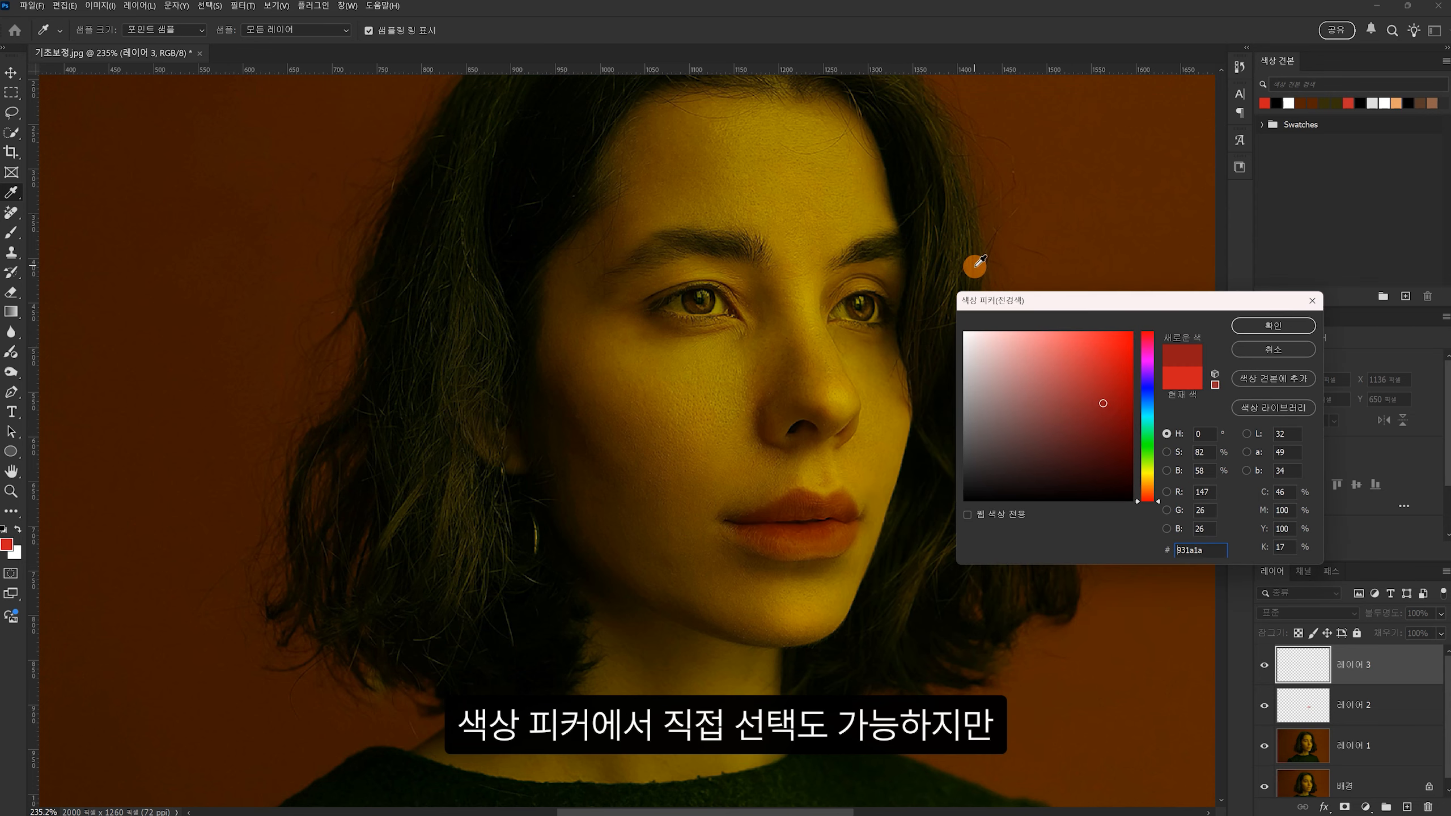
pyautogui.click(735, 238)
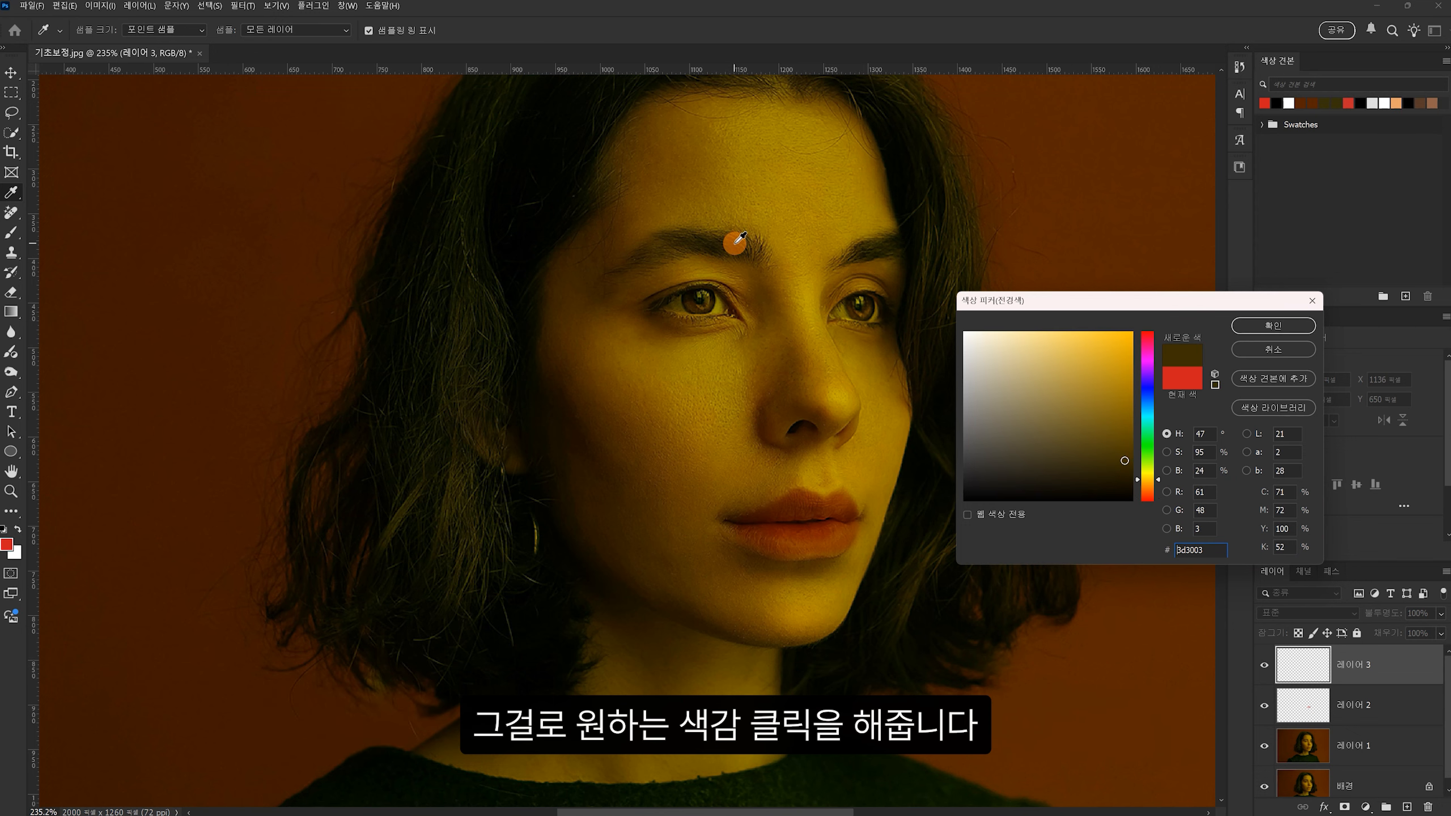
pyautogui.click(1280, 326)
# - Paint over the eyebrow with the sampled brown, and set the layer to Multiply (곱하기) with 52% opacity
pyautogui.press('b')
pyautogui.moveTo(716, 250)
pyautogui.mouseDown()
pyautogui.moveTo(713, 233)
pyautogui.moveTo(654, 250)
pyautogui.moveTo(680, 249)
pyautogui.mouseUp()
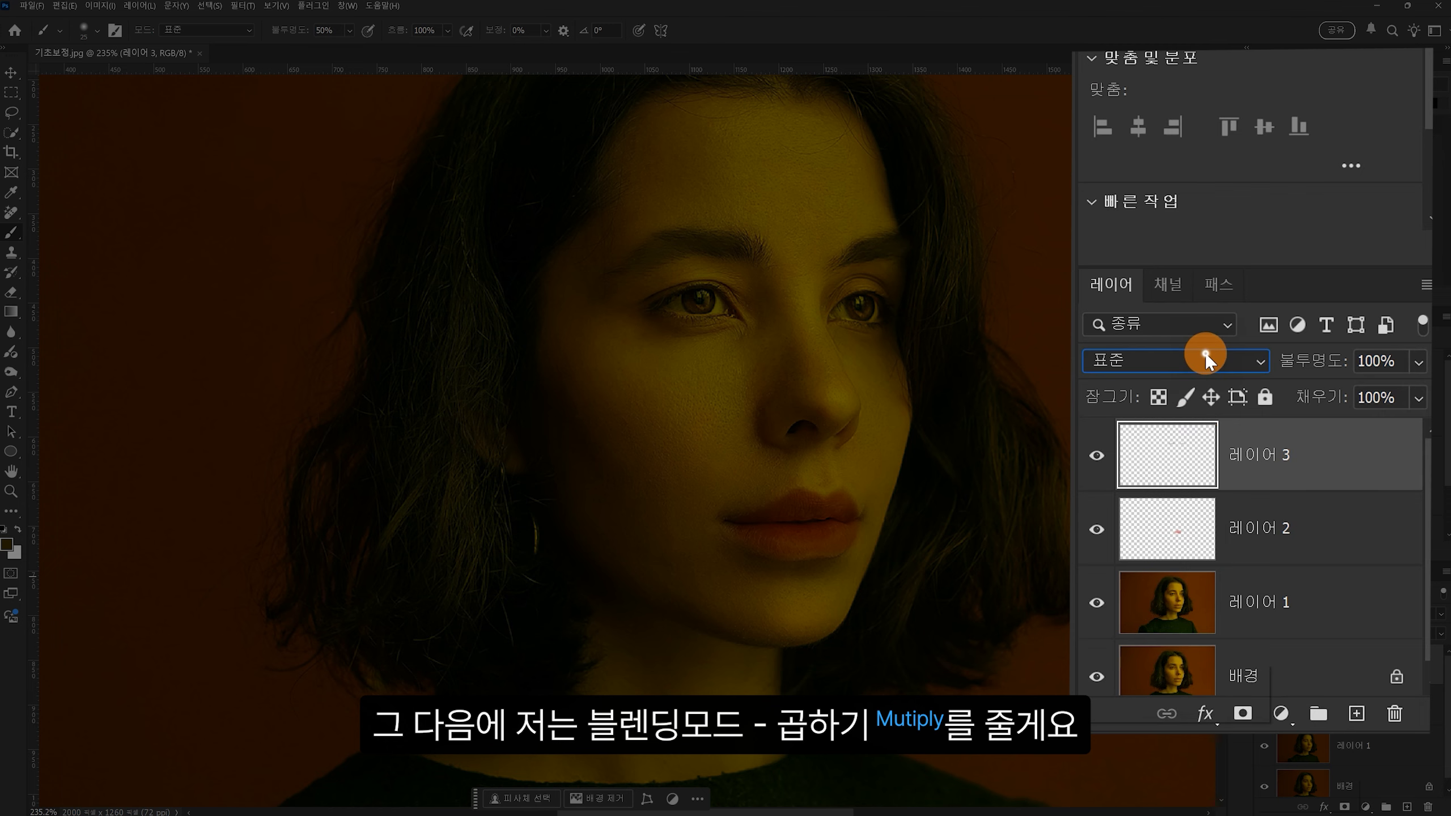
pyautogui.click(1306, 613)
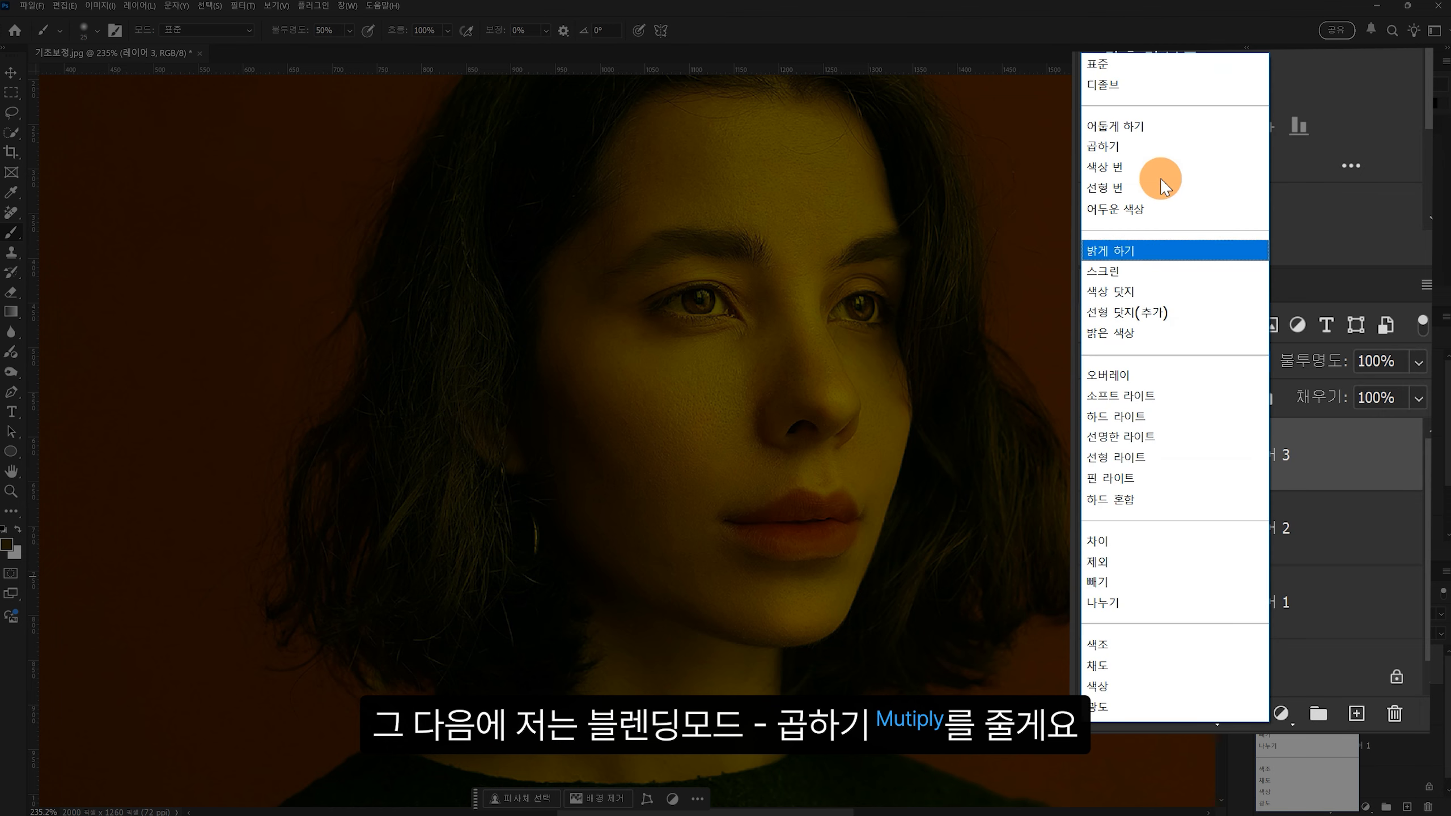
pyautogui.click(1149, 149)
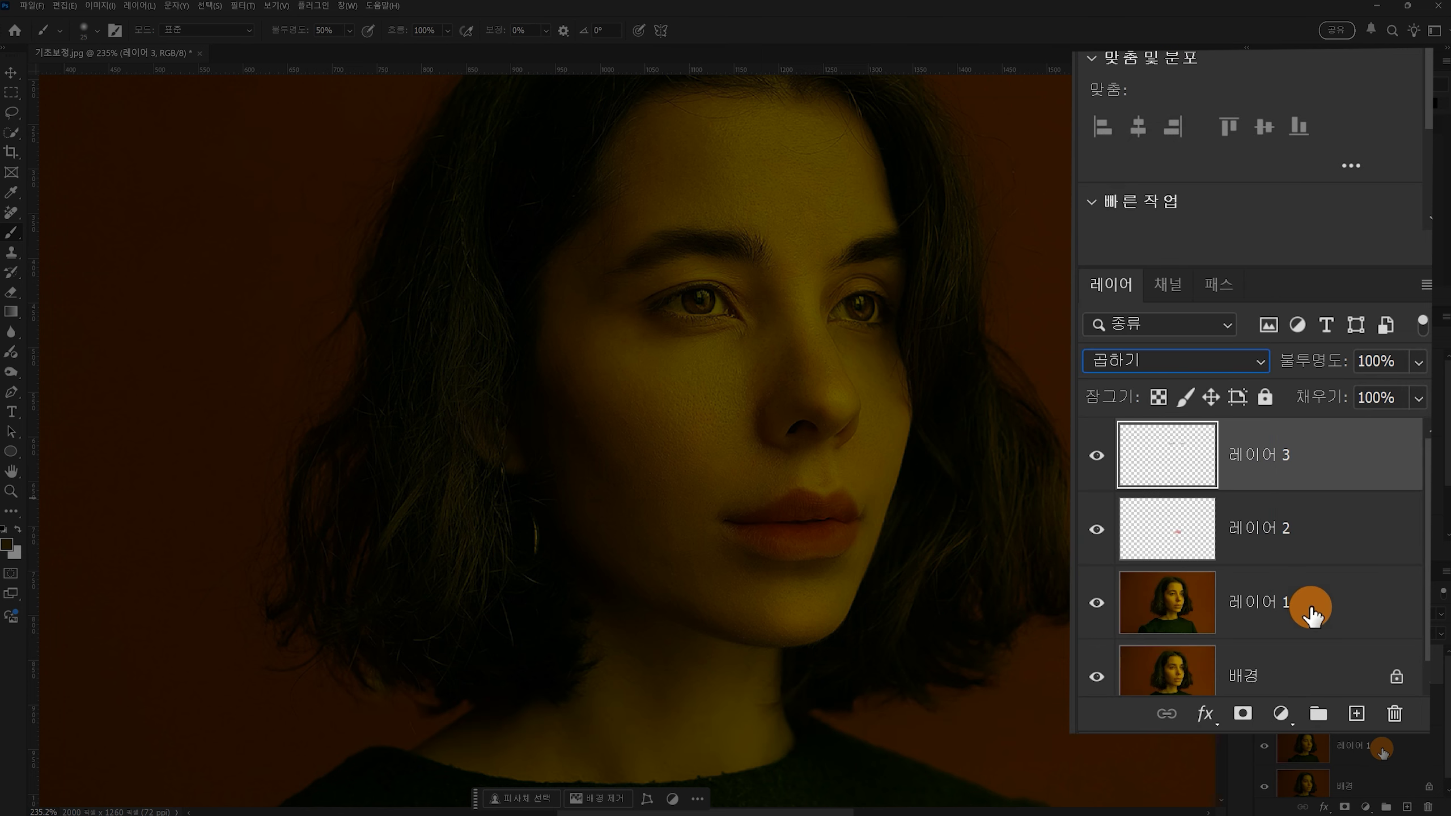
pyautogui.click(1419, 361)
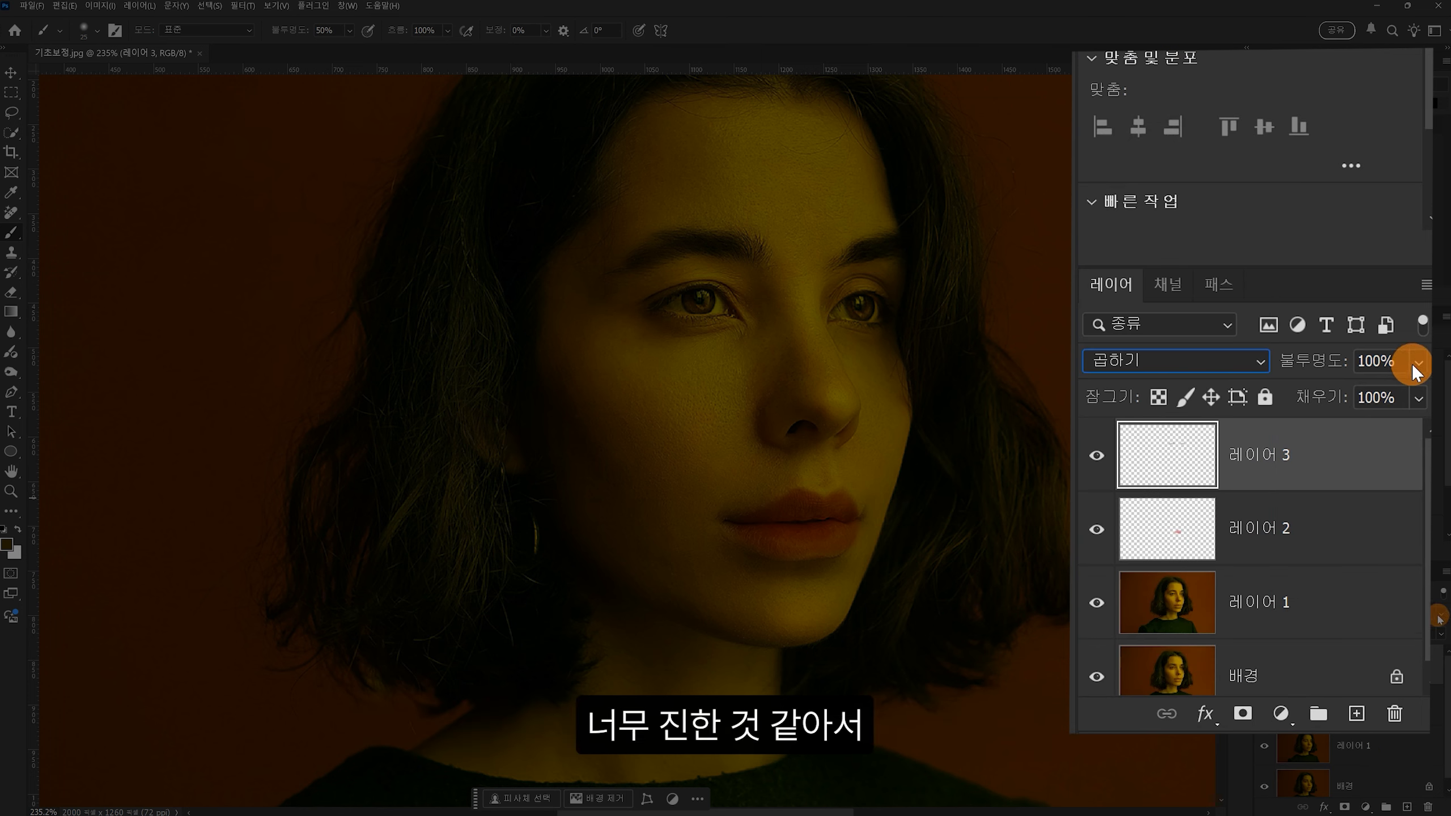
pyautogui.moveTo(1416, 394); pyautogui.dragTo(1418, 632)
# - Merge the layers from 레이어 1 to 레이어 3 into one layer, keeping the background separate
pyautogui.click(1376, 694)
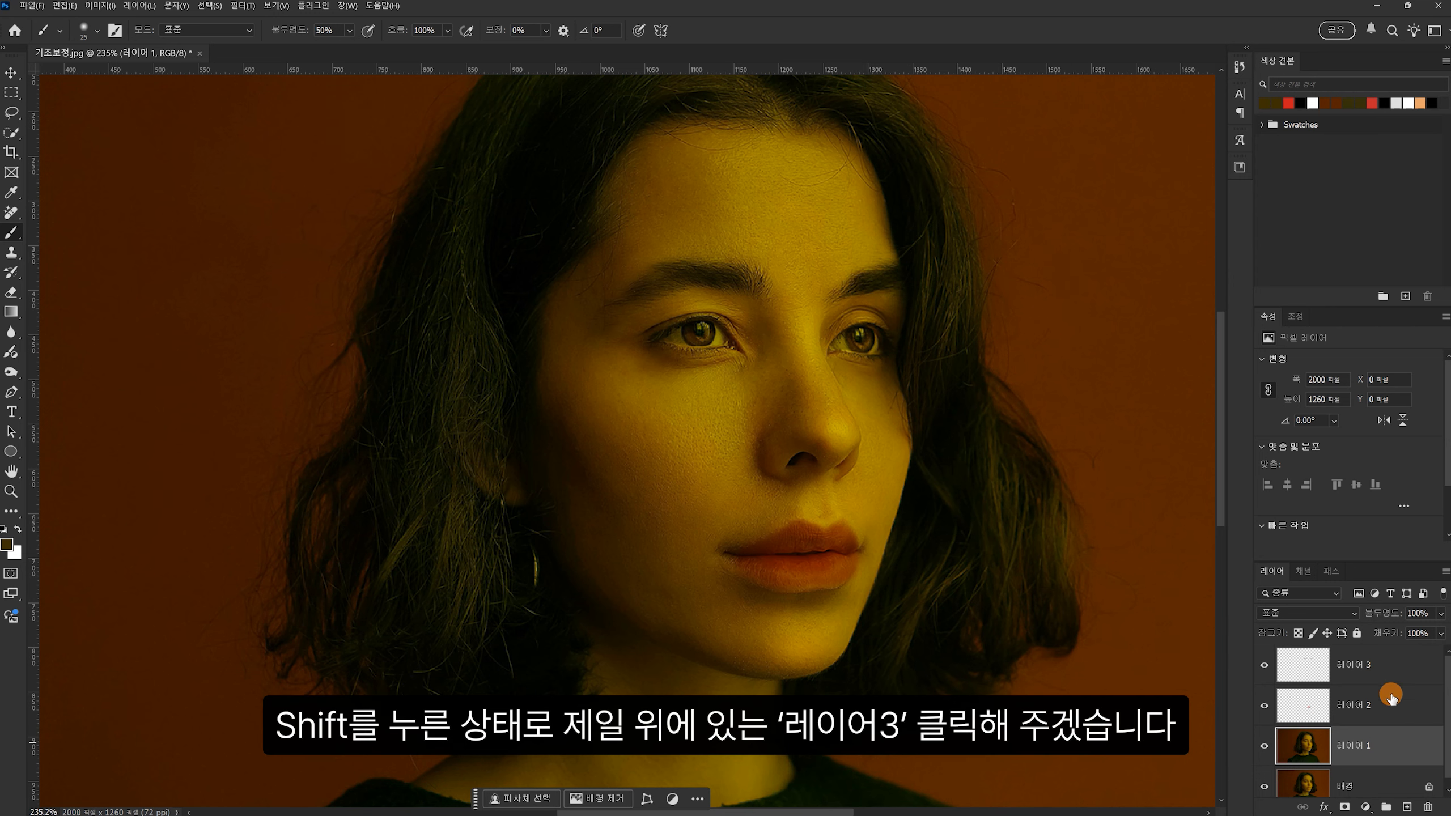
pyautogui.keyDown('shift'); pyautogui.click(1400, 668); pyautogui.keyUp('shift')
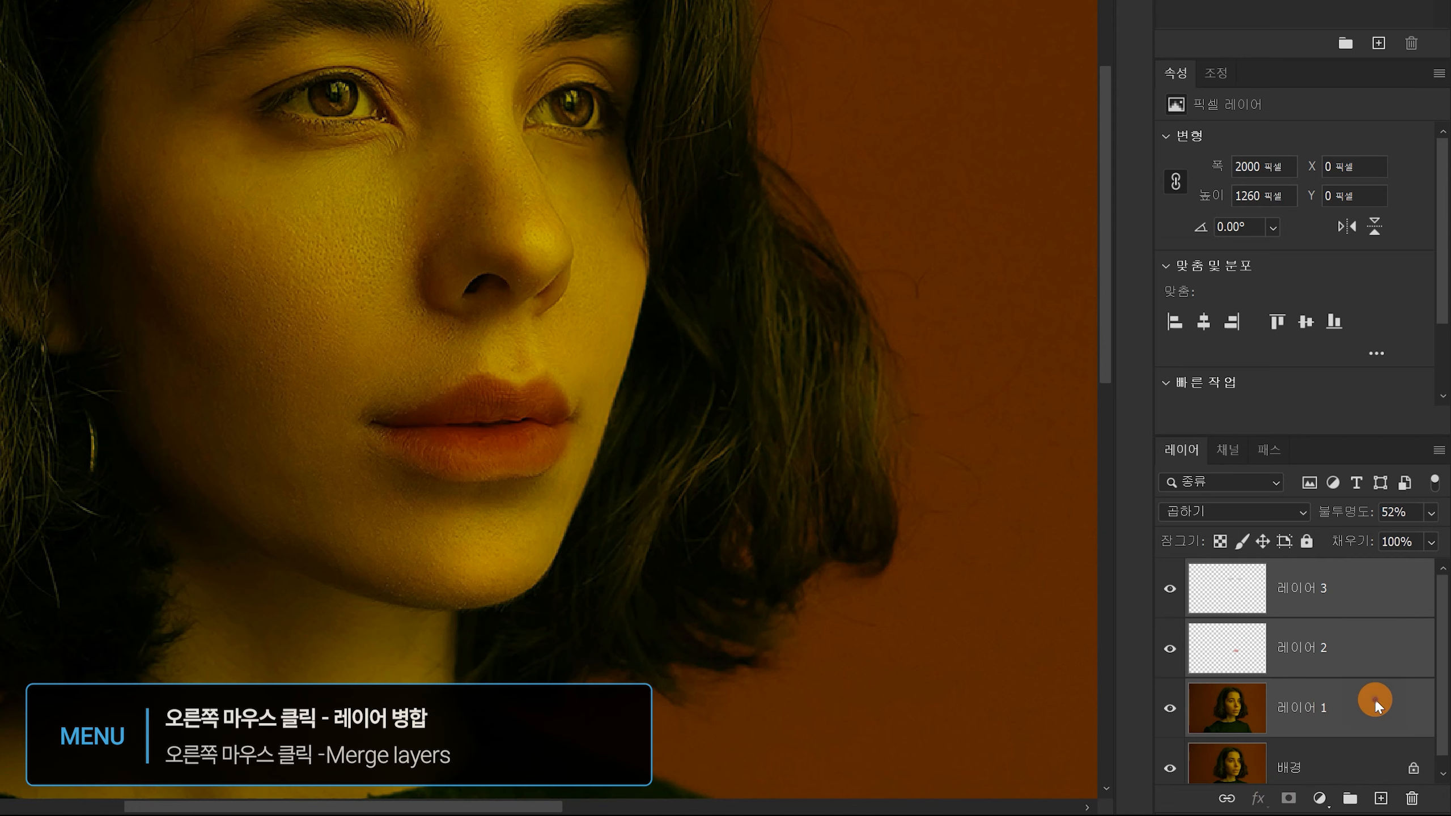
pyautogui.rightClick(1376, 706)
pyautogui.click(1186, 413)
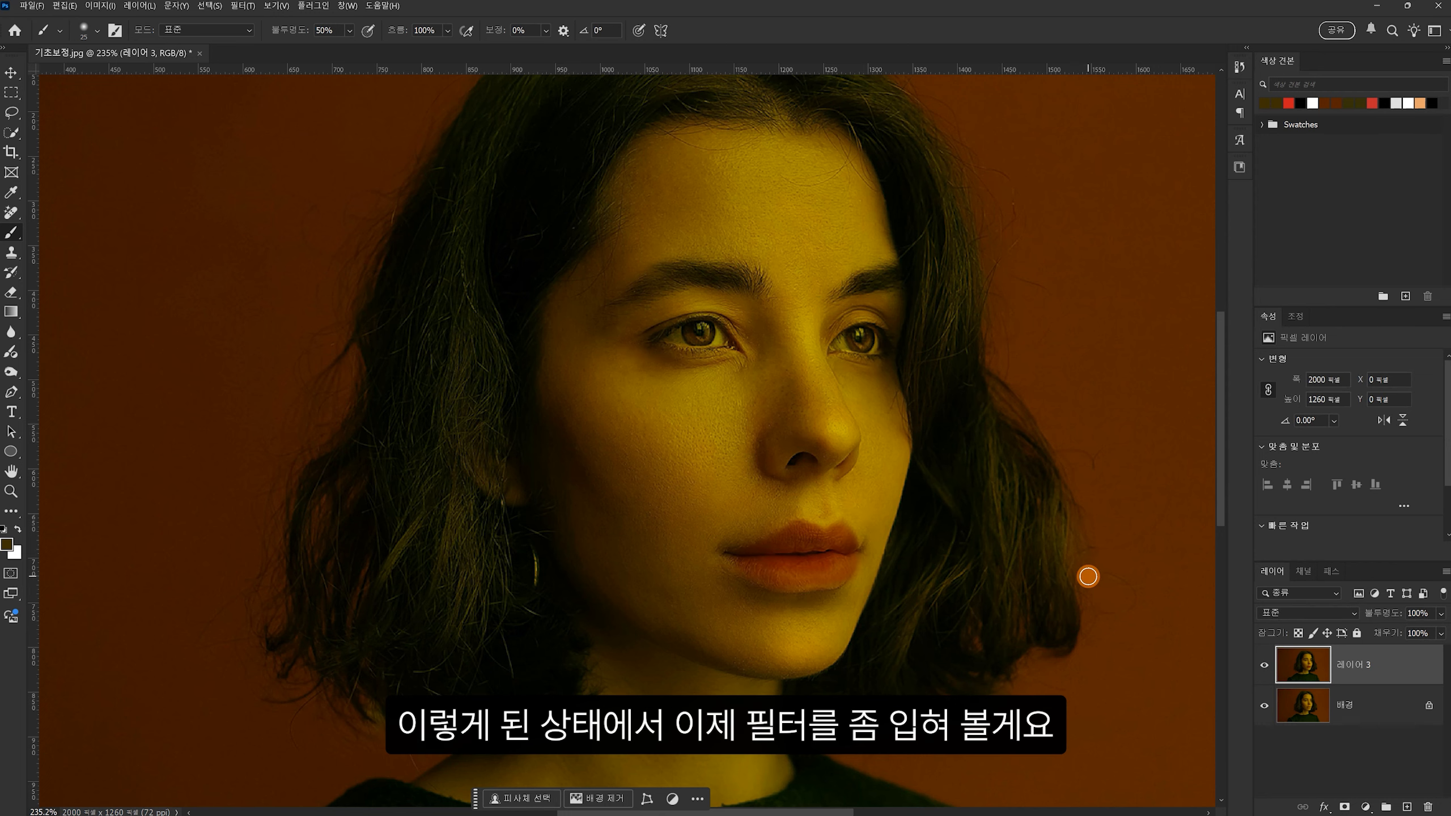
# - Examine the adjustment commands available for the image and the list of adjustment layers
pyautogui.hotkey('ctrl', '-')
pyautogui.hotkey('ctrl', '-')
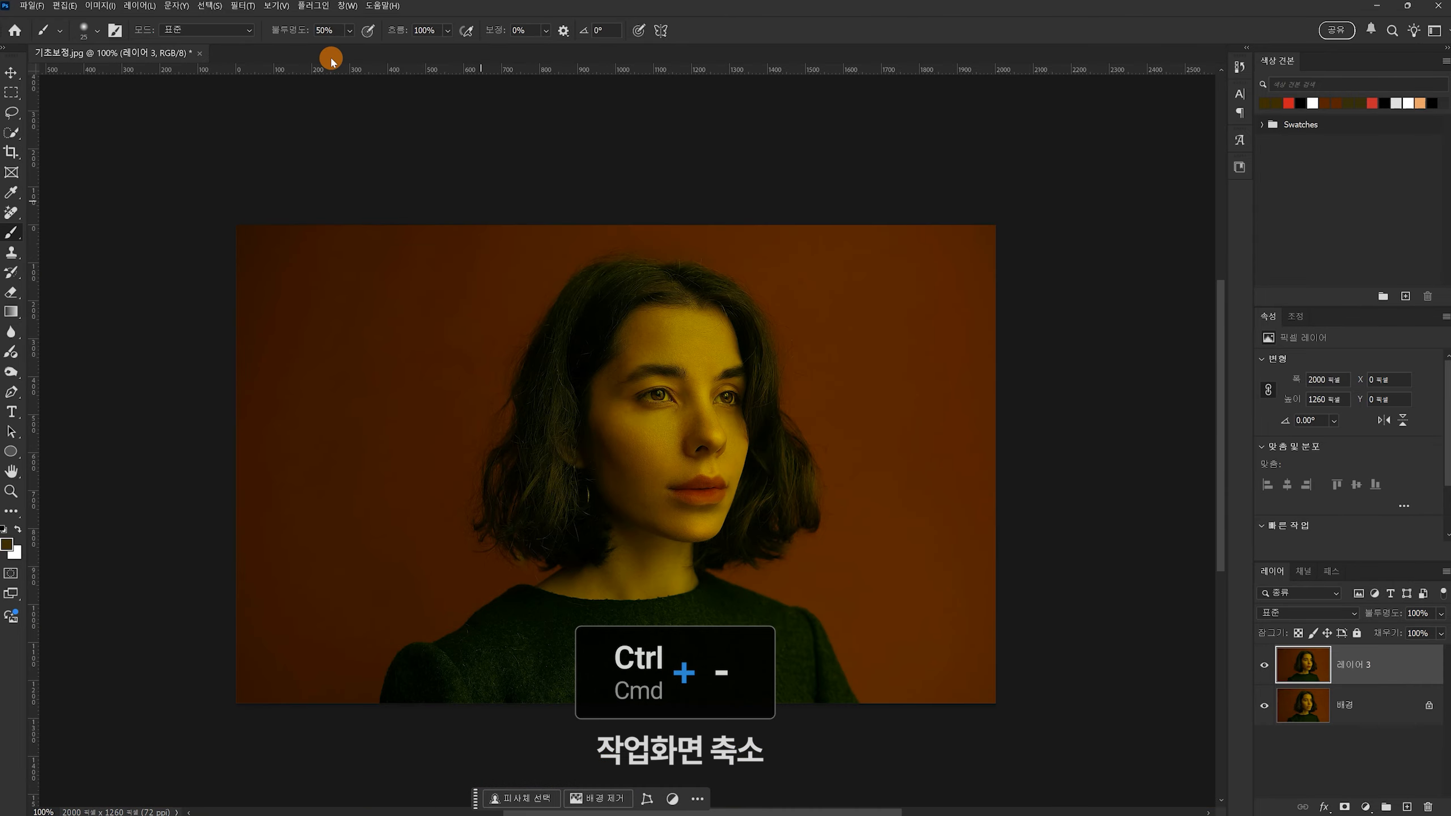
pyautogui.click(108, 7)
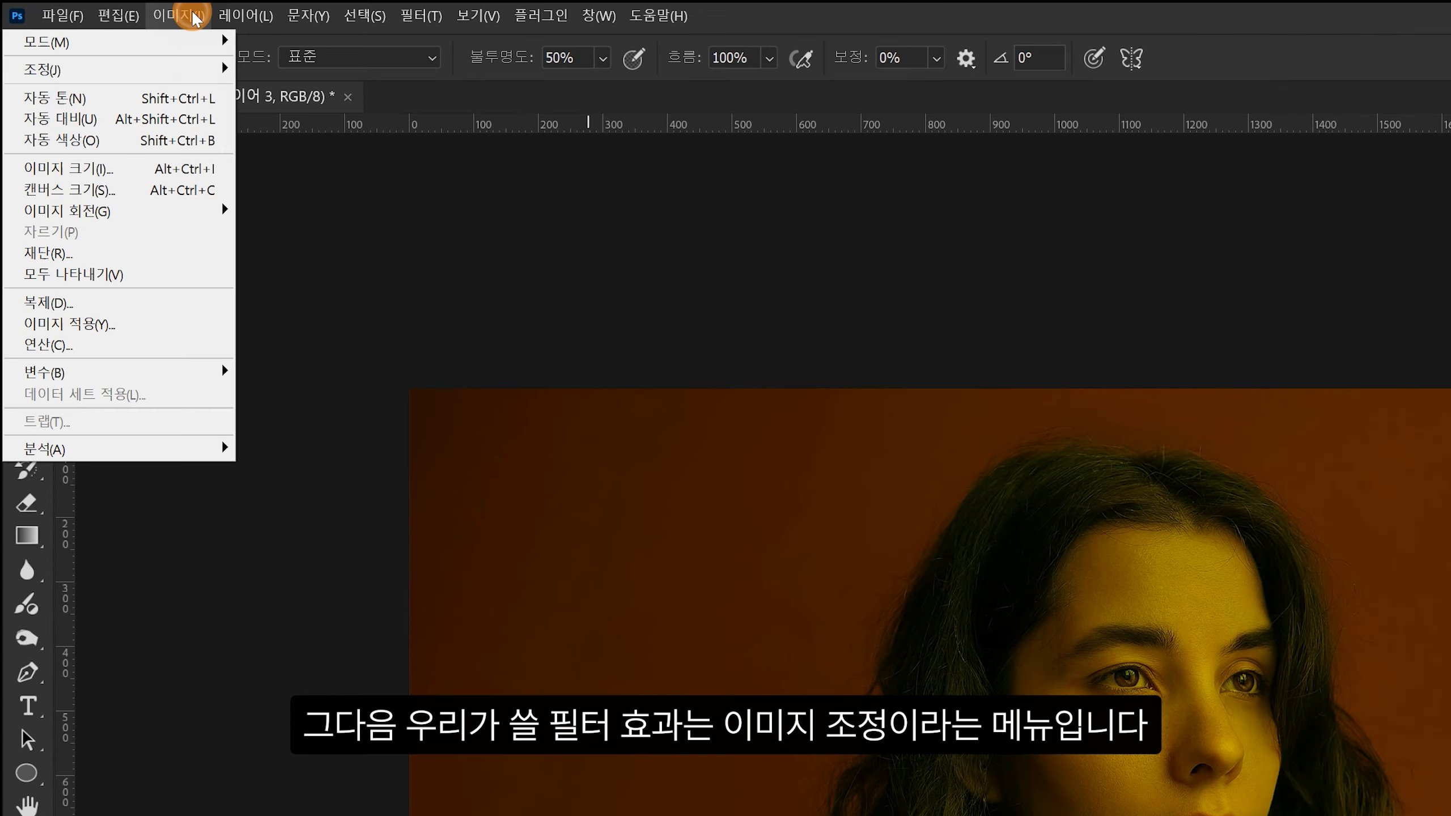
pyautogui.moveTo(99, 38)
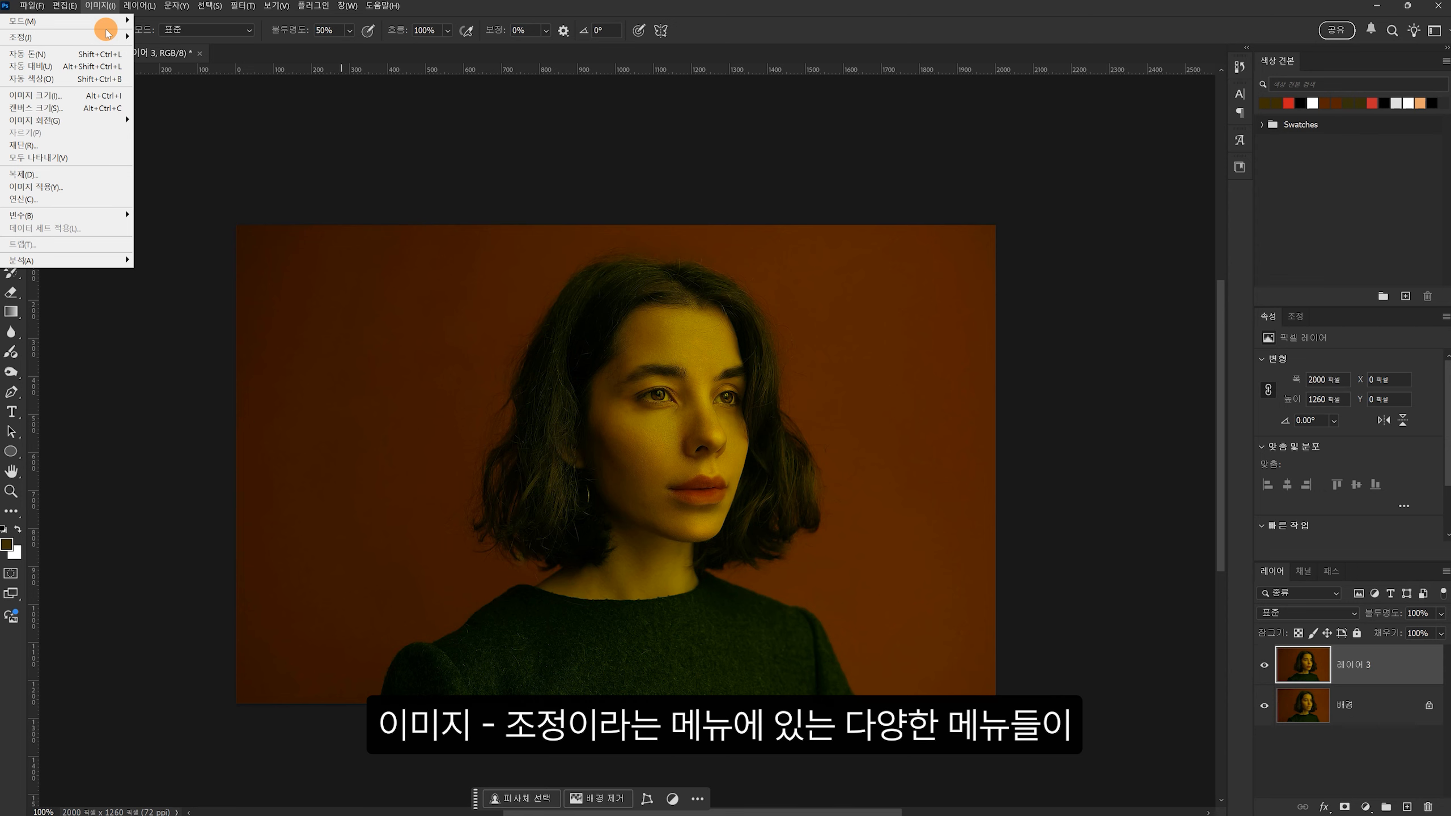
pyautogui.moveTo(123, 37)
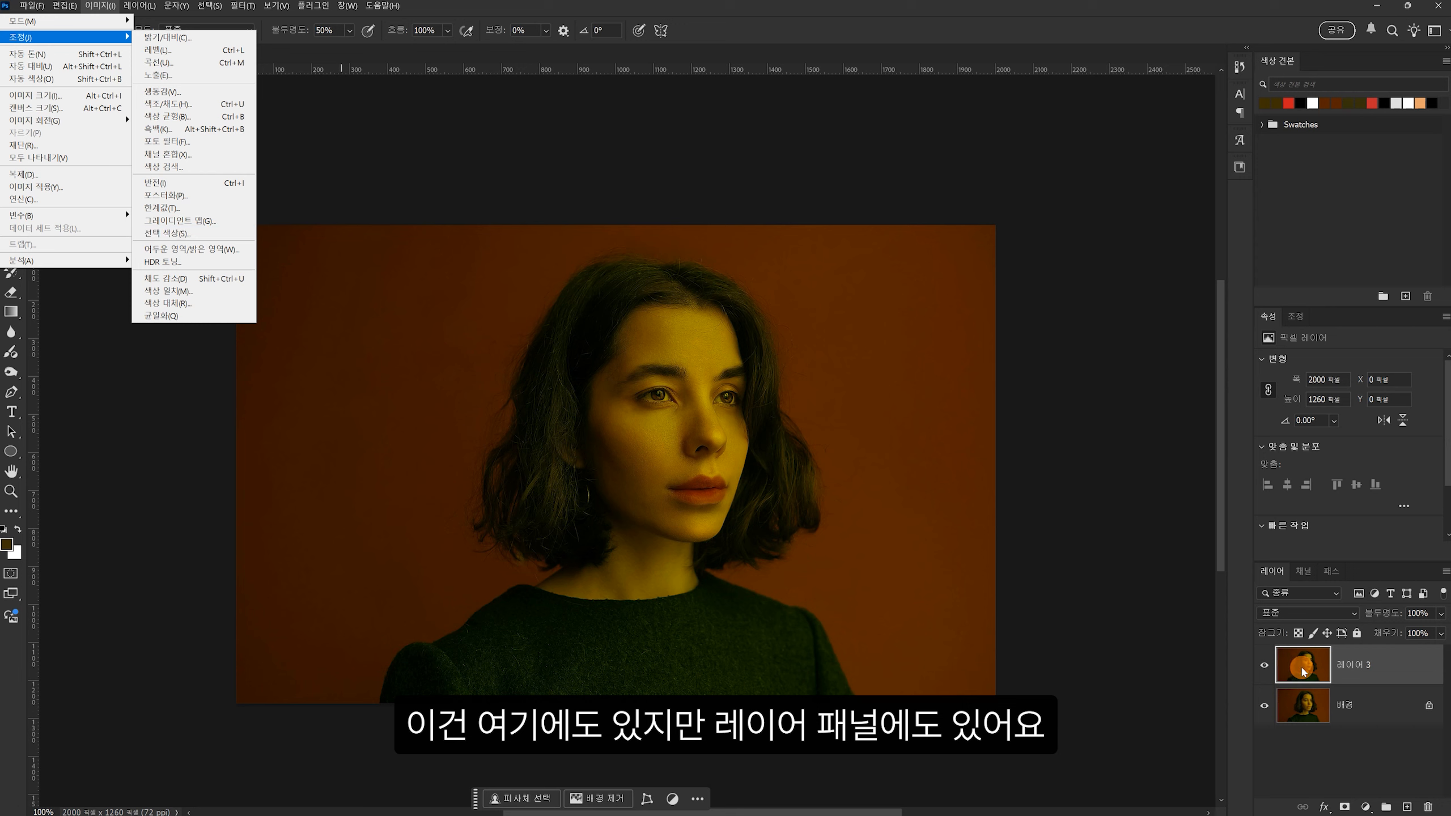
pyautogui.click(1356, 663)
pyautogui.click(1366, 807)
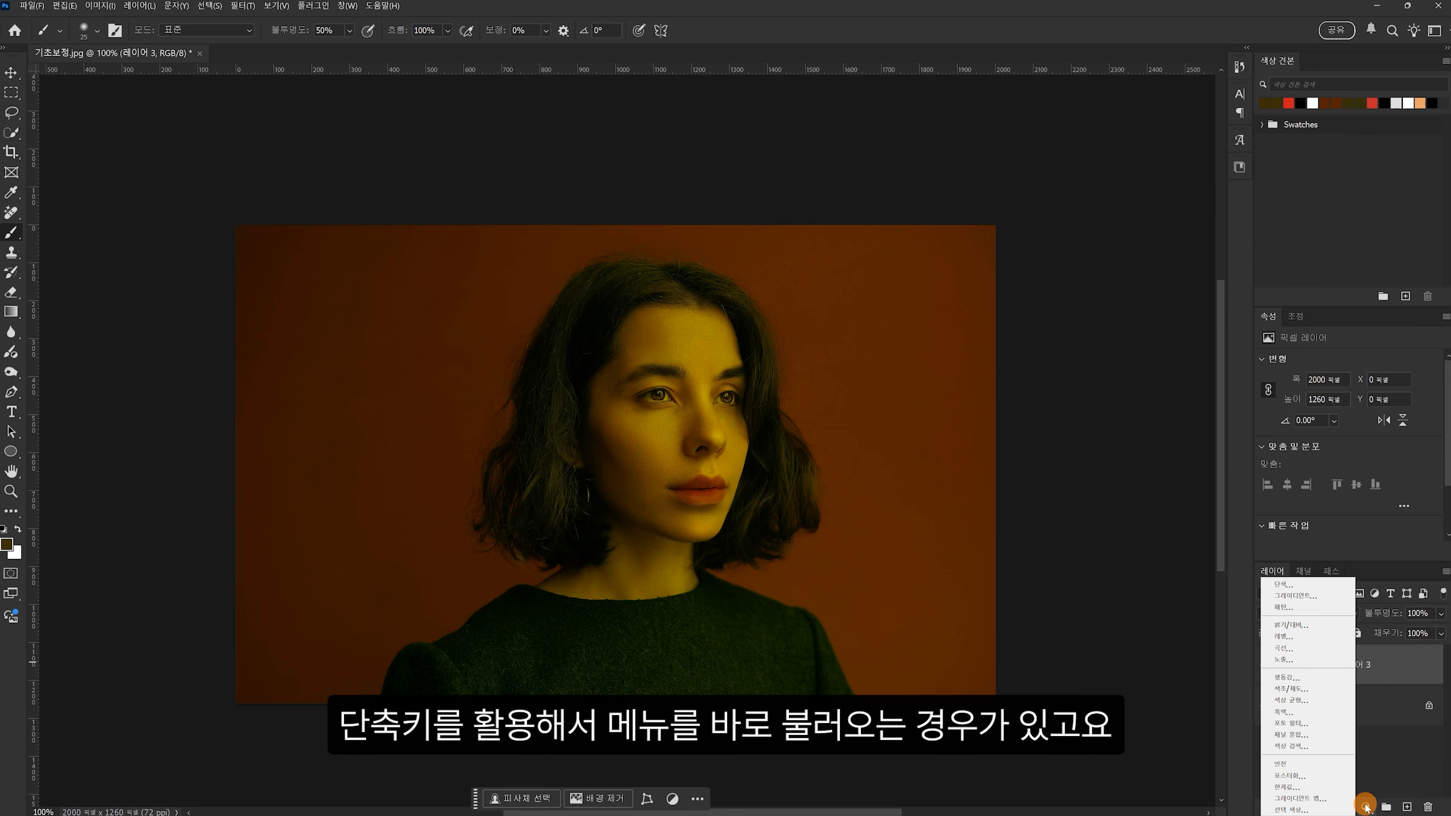
pyautogui.press('Escape')
# - Apply a Curves adjustment to the merged layer with a lowered shadow point and a midtone point at input 143, output 132
pyautogui.hotkey('ctrl', 'm')
pyautogui.moveTo(935, 378); pyautogui.dragTo(931, 390)
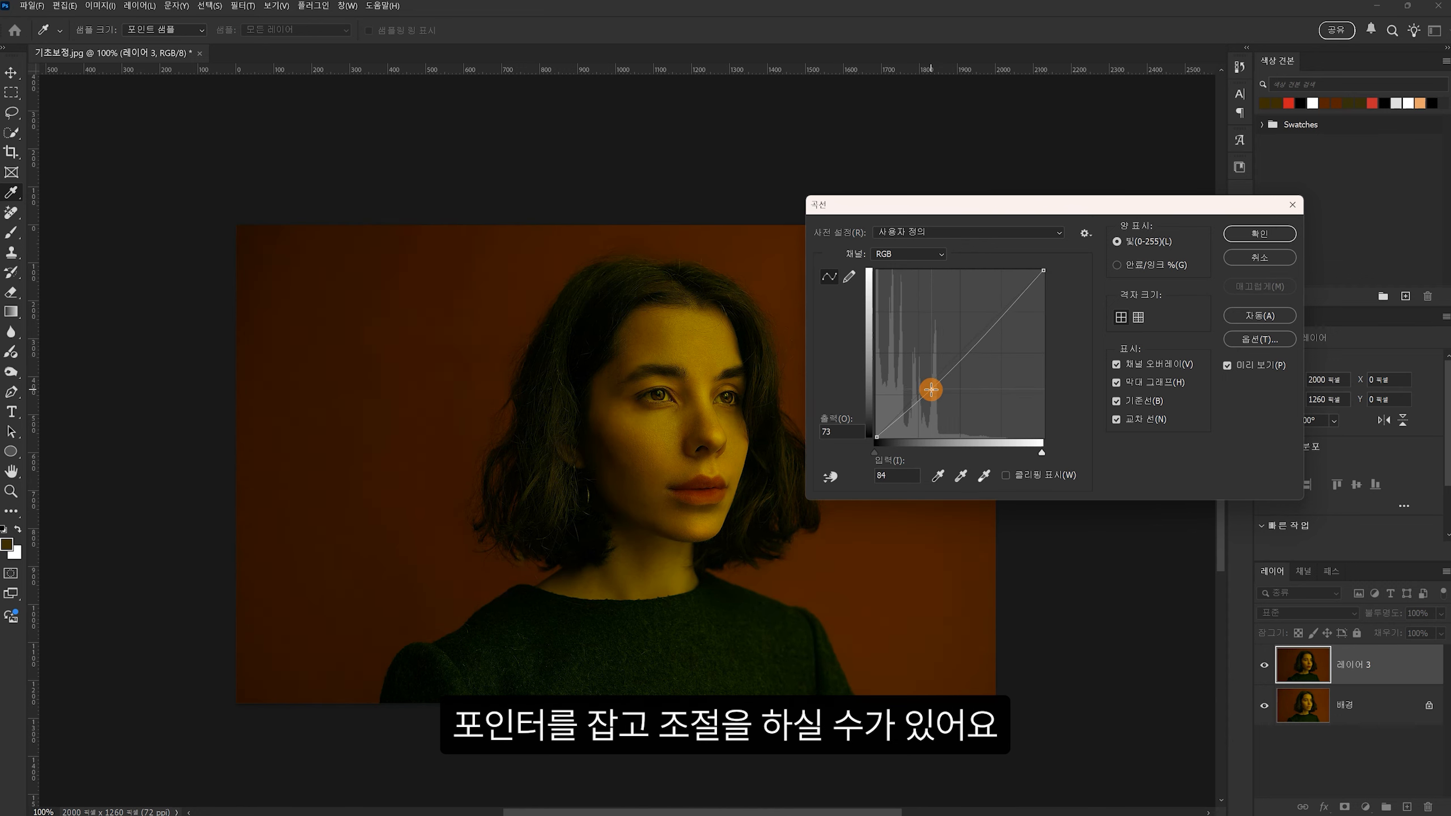
pyautogui.click(967, 356)
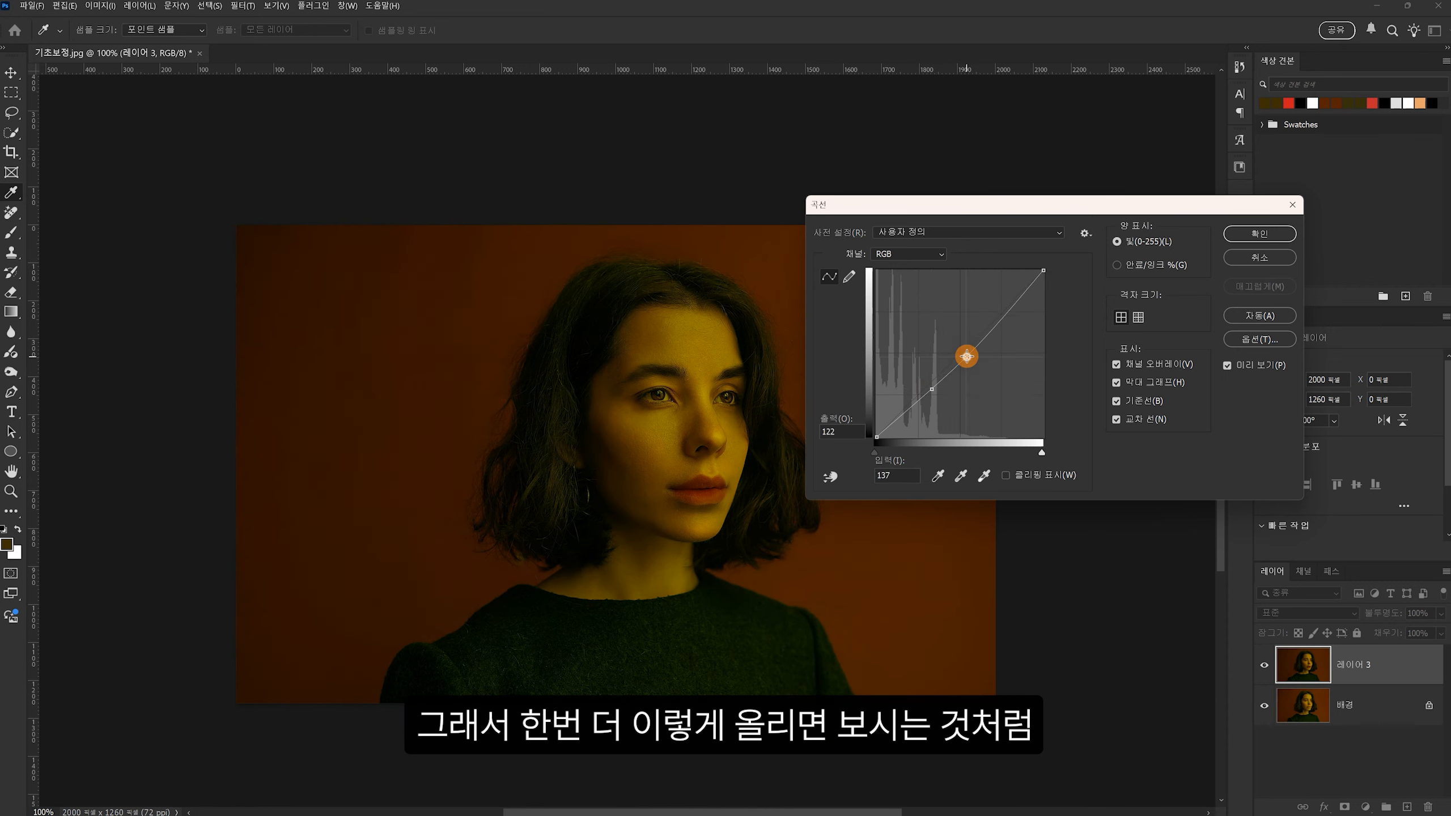
pyautogui.moveTo(967, 356)
pyautogui.mouseDown()
pyautogui.moveTo(972, 323)
pyautogui.moveTo(972, 349)
pyautogui.mouseUp()
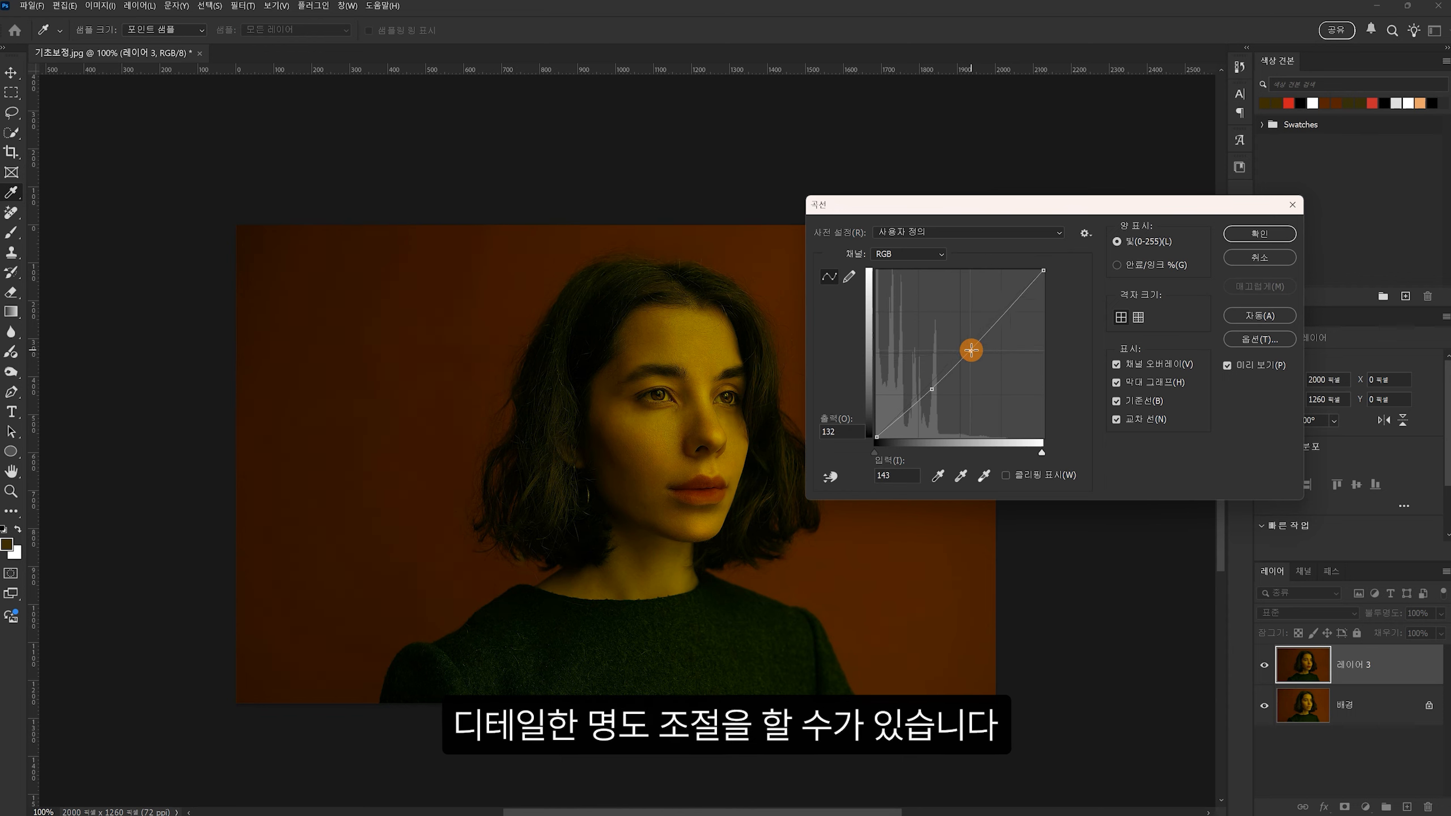
pyautogui.moveTo(932, 389); pyautogui.dragTo(932, 394)
pyautogui.click(1260, 233)
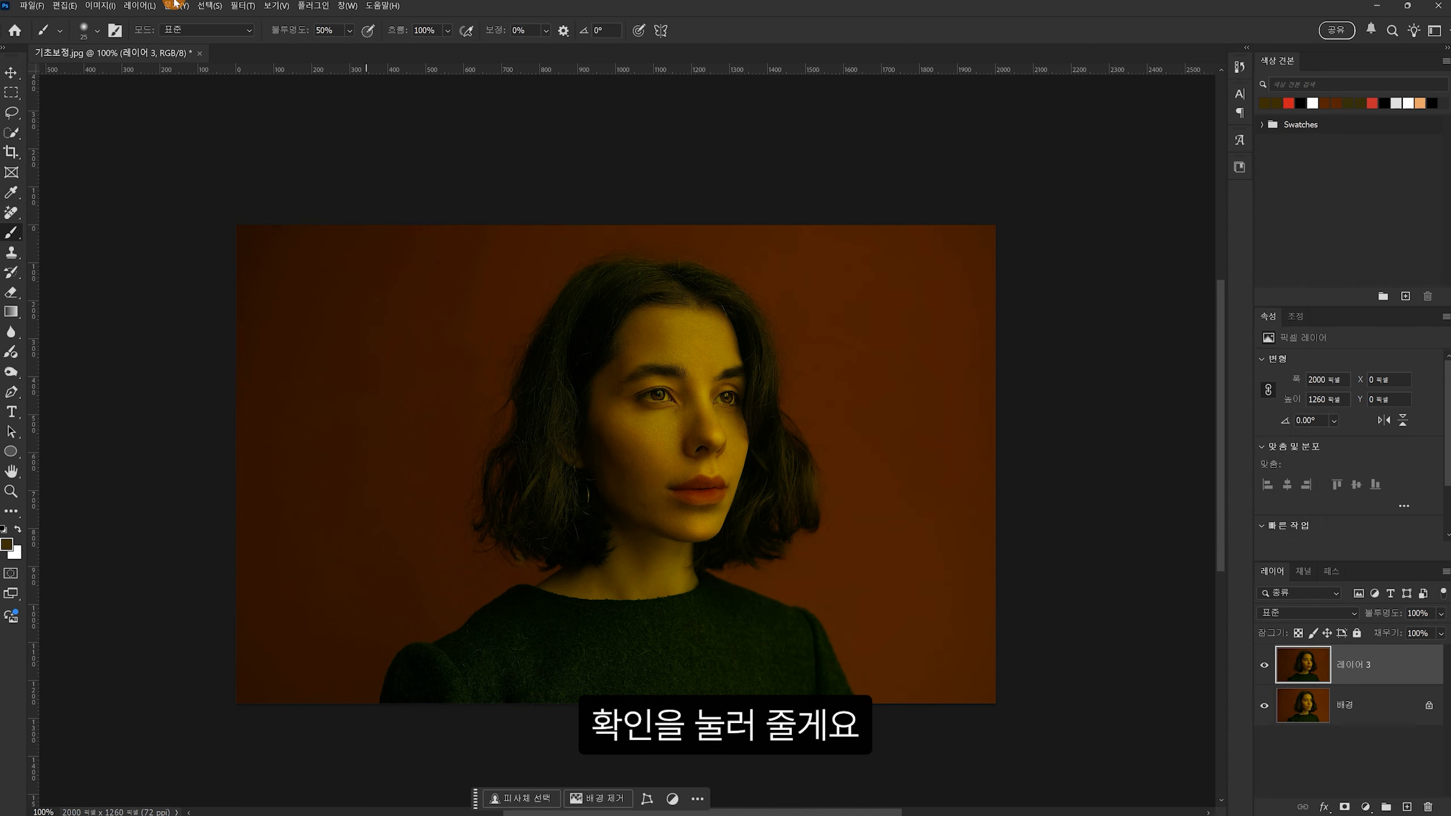
# - Open the Vibrance (생동감) adjustment for the merged layer
pyautogui.click(121, 7)
pyautogui.click(92, 38)
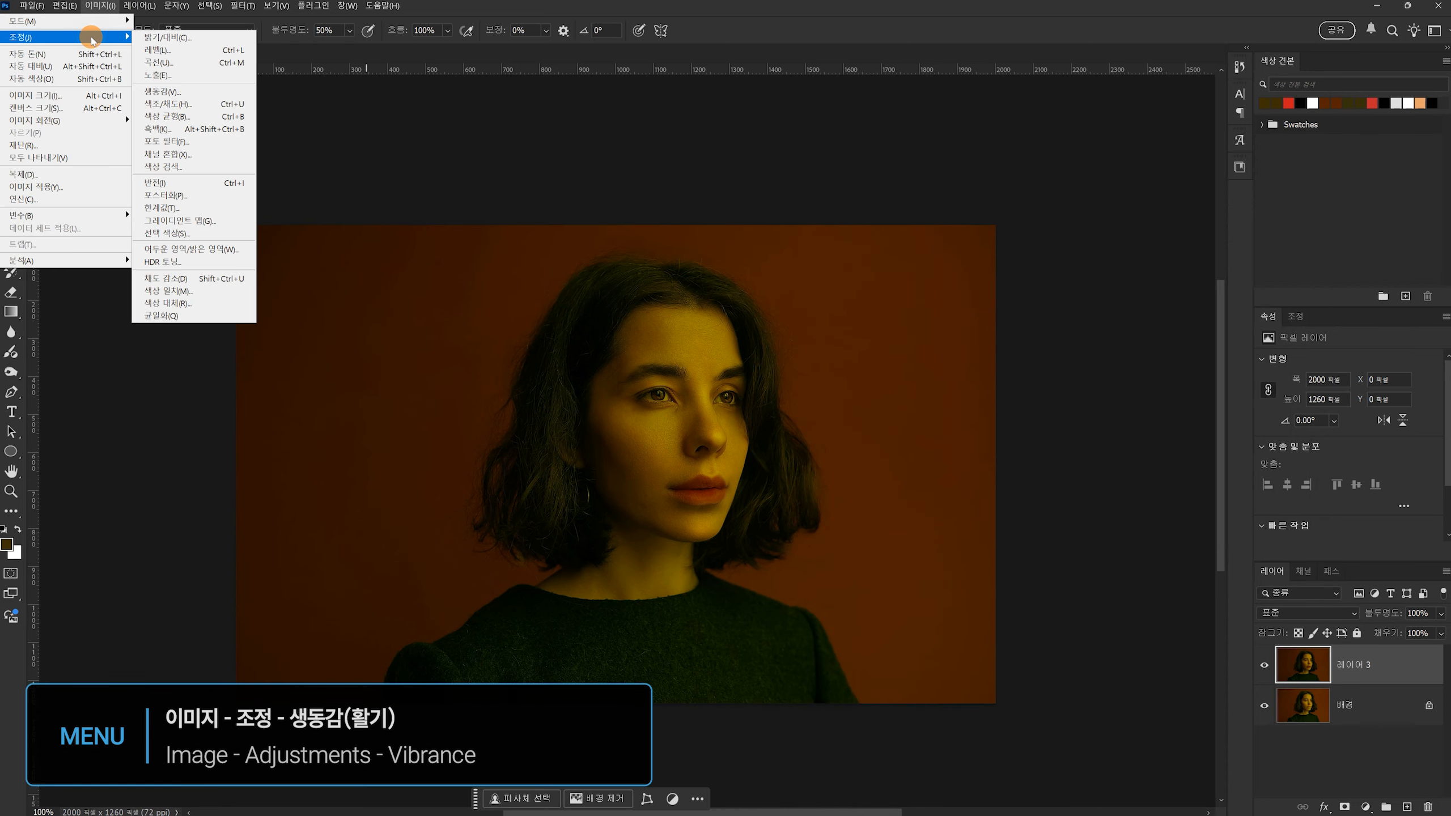
pyautogui.click(161, 91)
# - Apply a Color Balance adjustment to the midtones with levels +18, -2 and -16
pyautogui.hotkey('ctrl', 'b')
pyautogui.moveTo(987, 288); pyautogui.dragTo(998, 288)
pyautogui.moveTo(988, 304)
pyautogui.mouseDown()
pyautogui.moveTo(988, 322)
pyautogui.moveTo(986, 305)
pyautogui.moveTo(972, 321)
pyautogui.moveTo(1001, 288)
pyautogui.mouseUp()
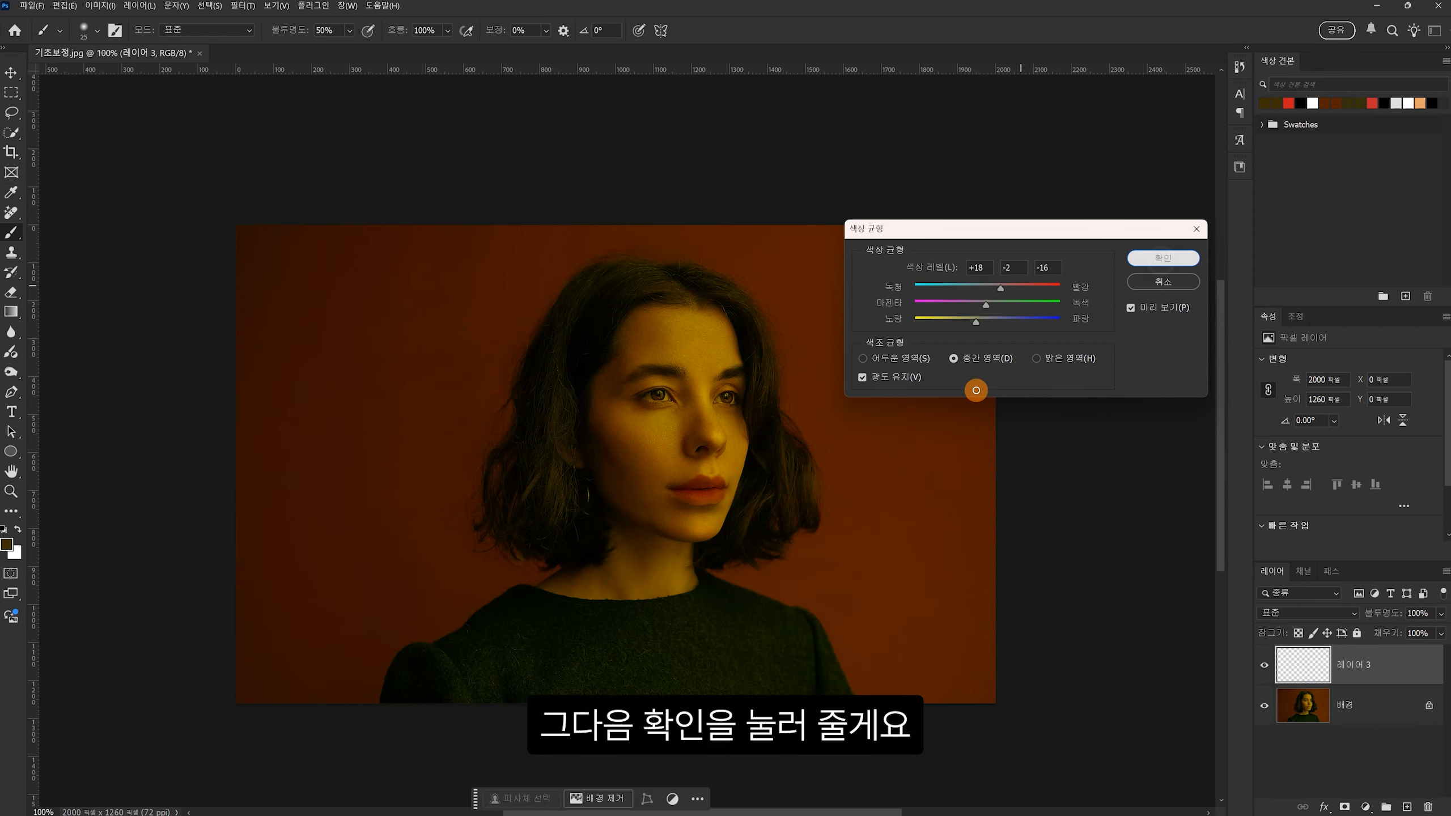
pyautogui.press('Return')
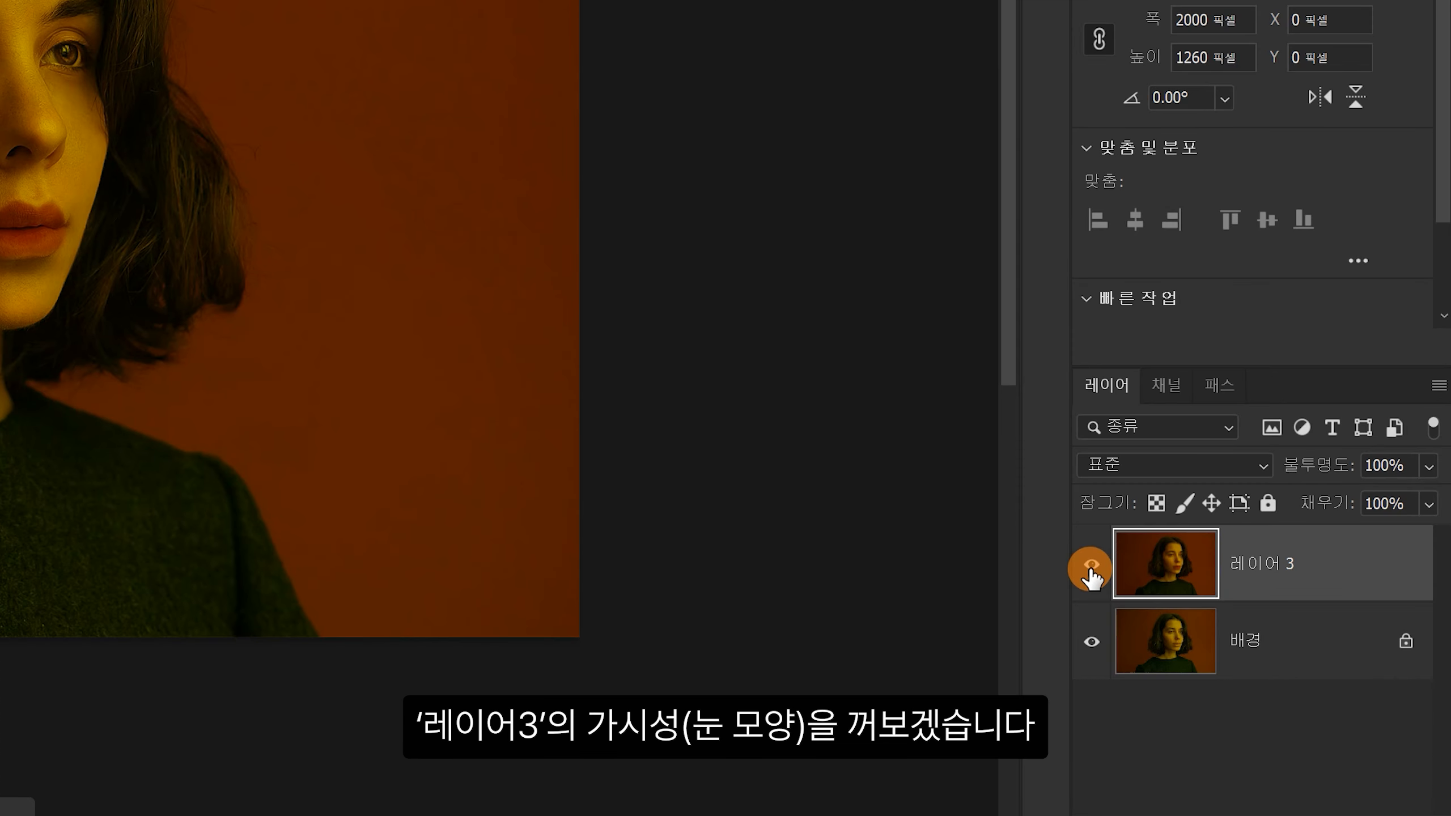
# - Hide and show 레이어 3 repeatedly to compare the original portrait with the retouched version
pyautogui.click(1092, 571)
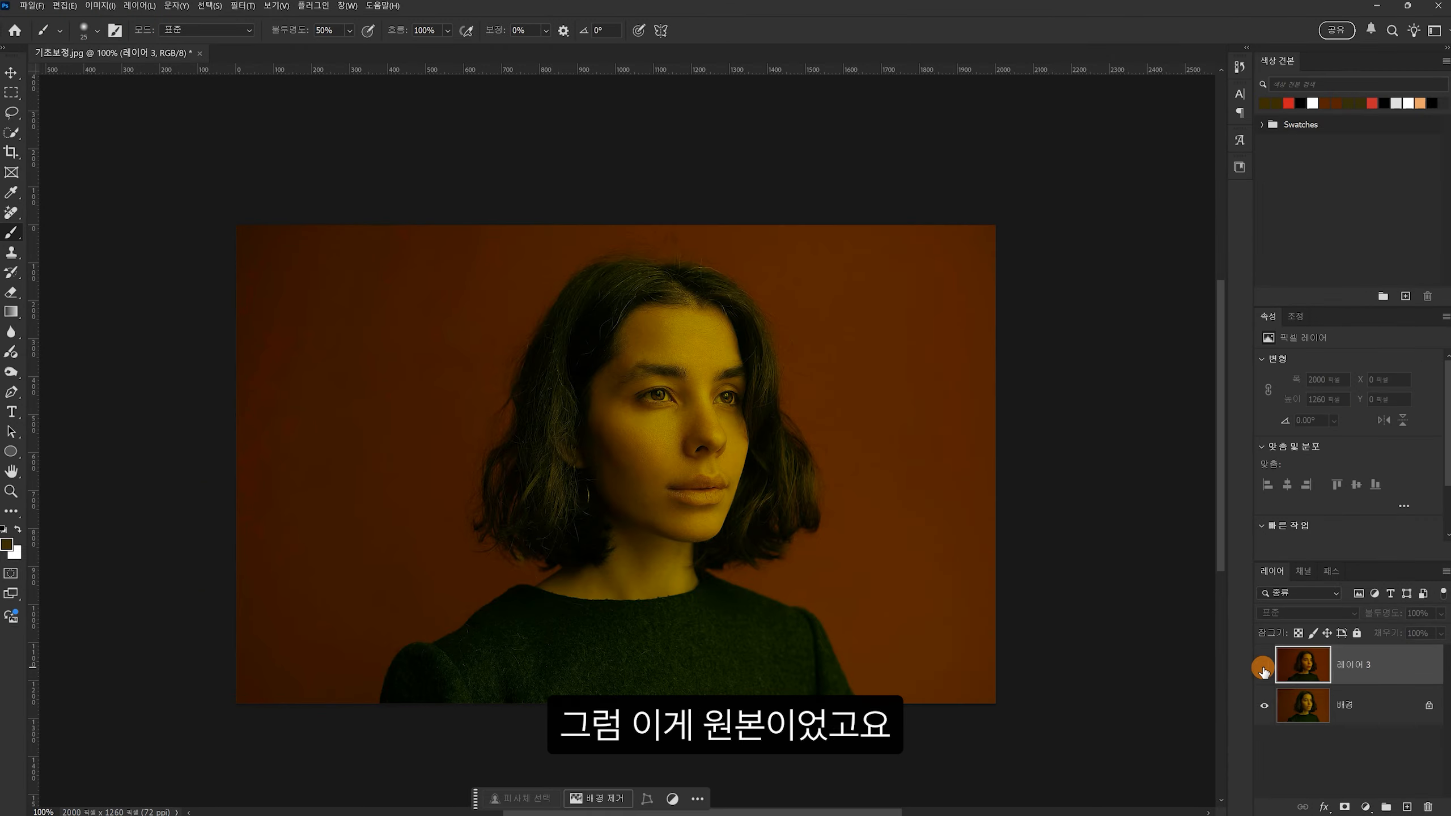
pyautogui.click(1263, 666)
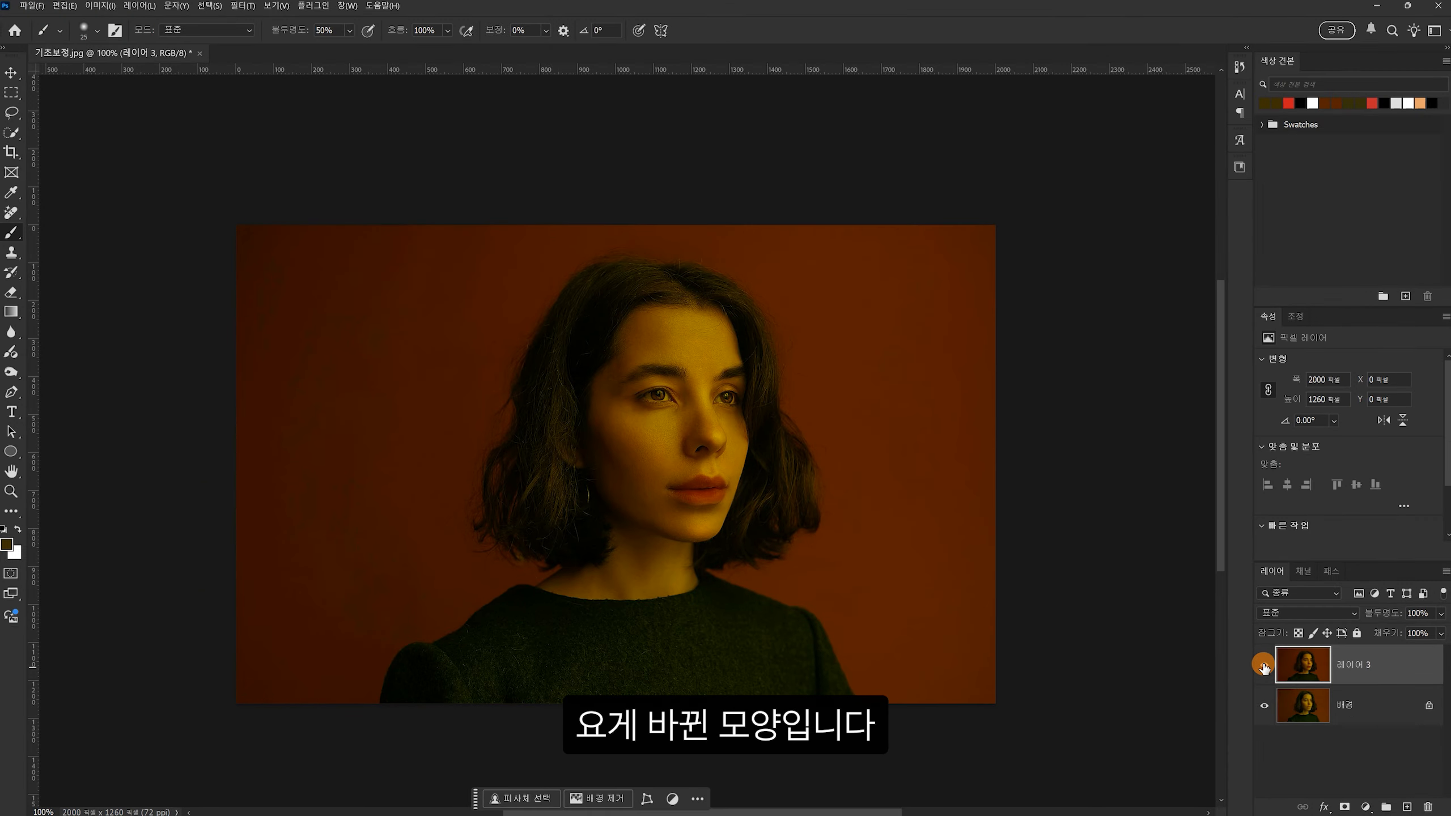
pyautogui.click(1262, 666)
pyautogui.click(1262, 666)
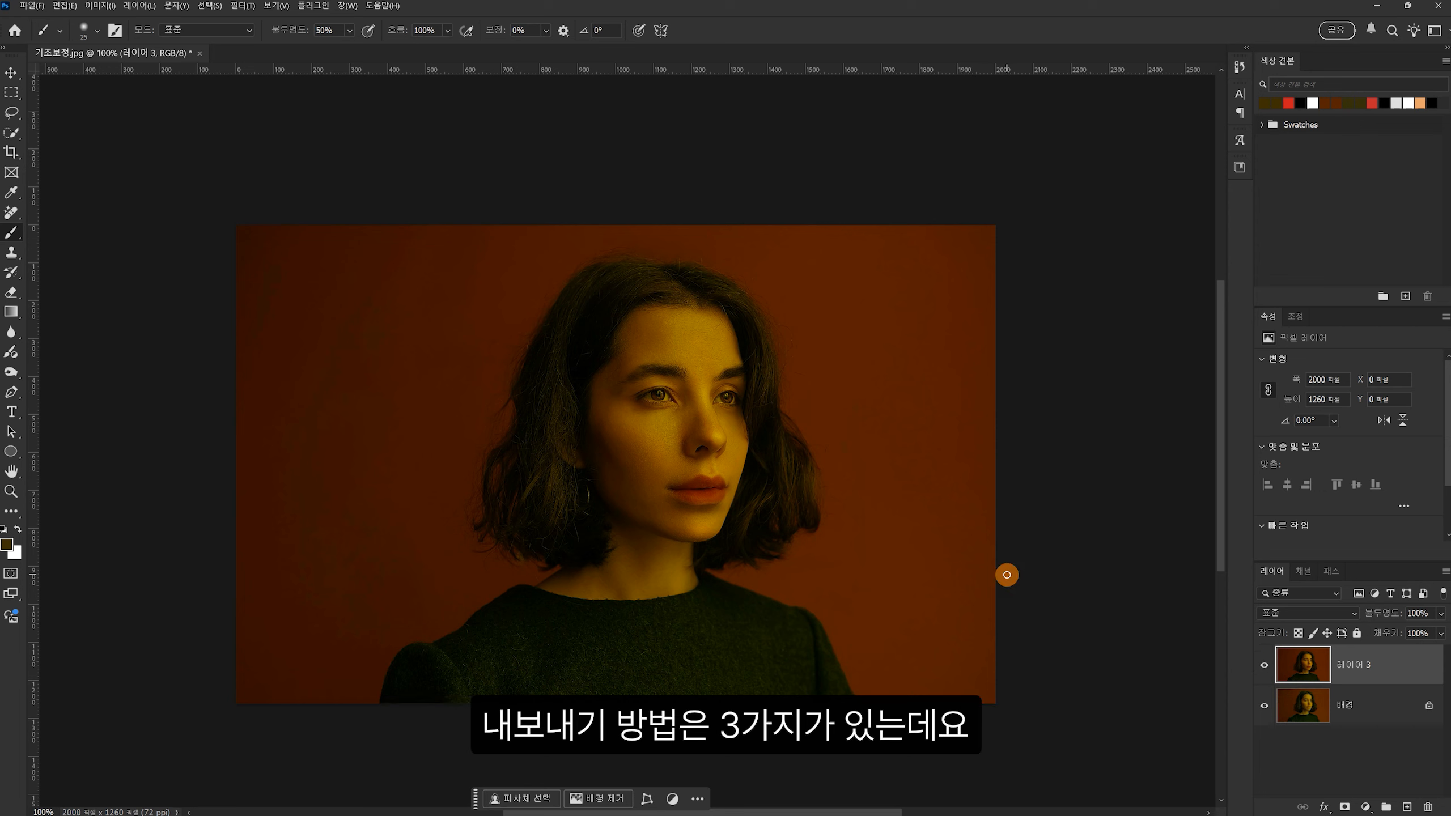
# - Save the retouched image under the file name 기초보정 in JPEG format
pyautogui.click(34, 5)
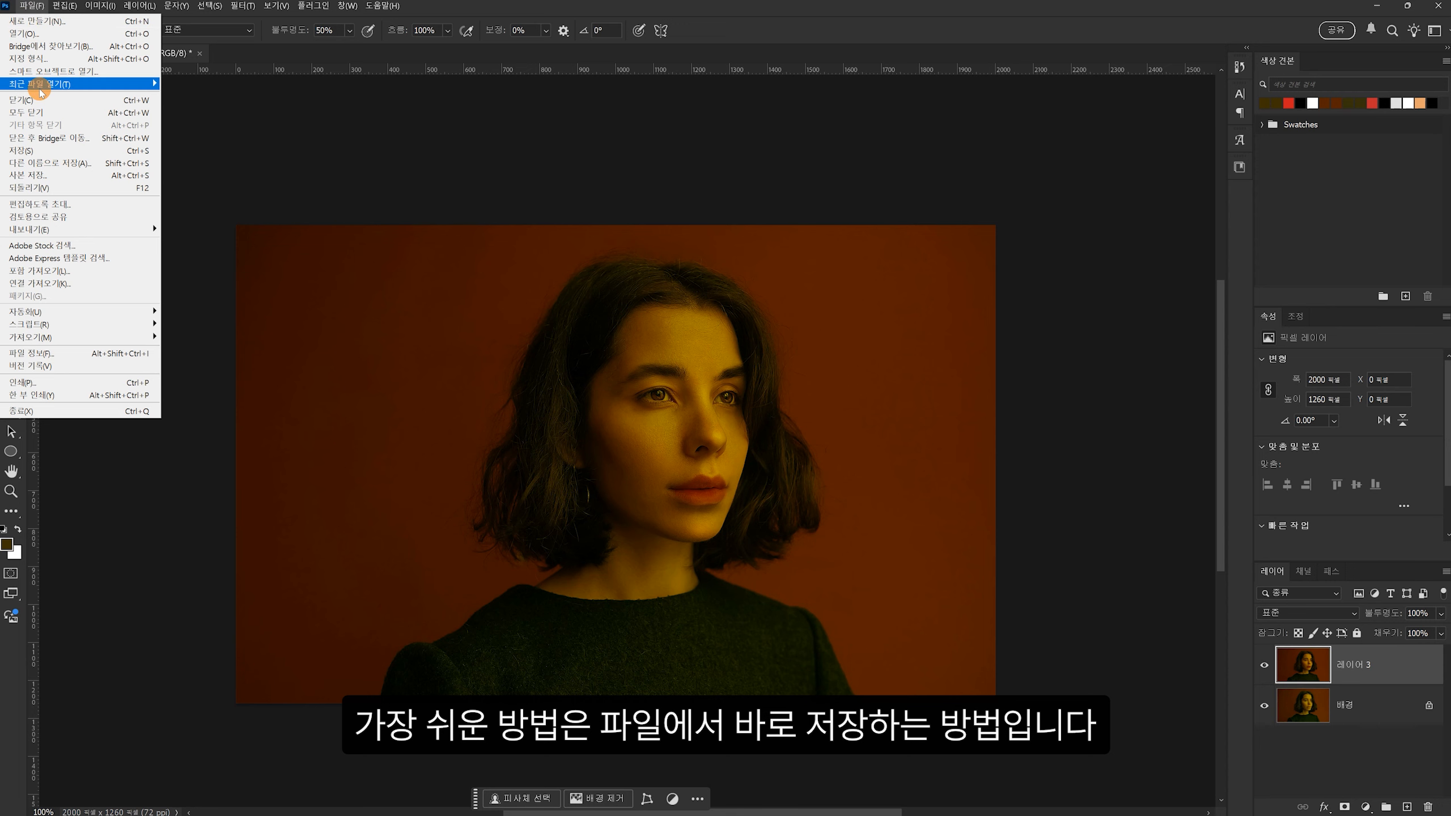
pyautogui.click(53, 164)
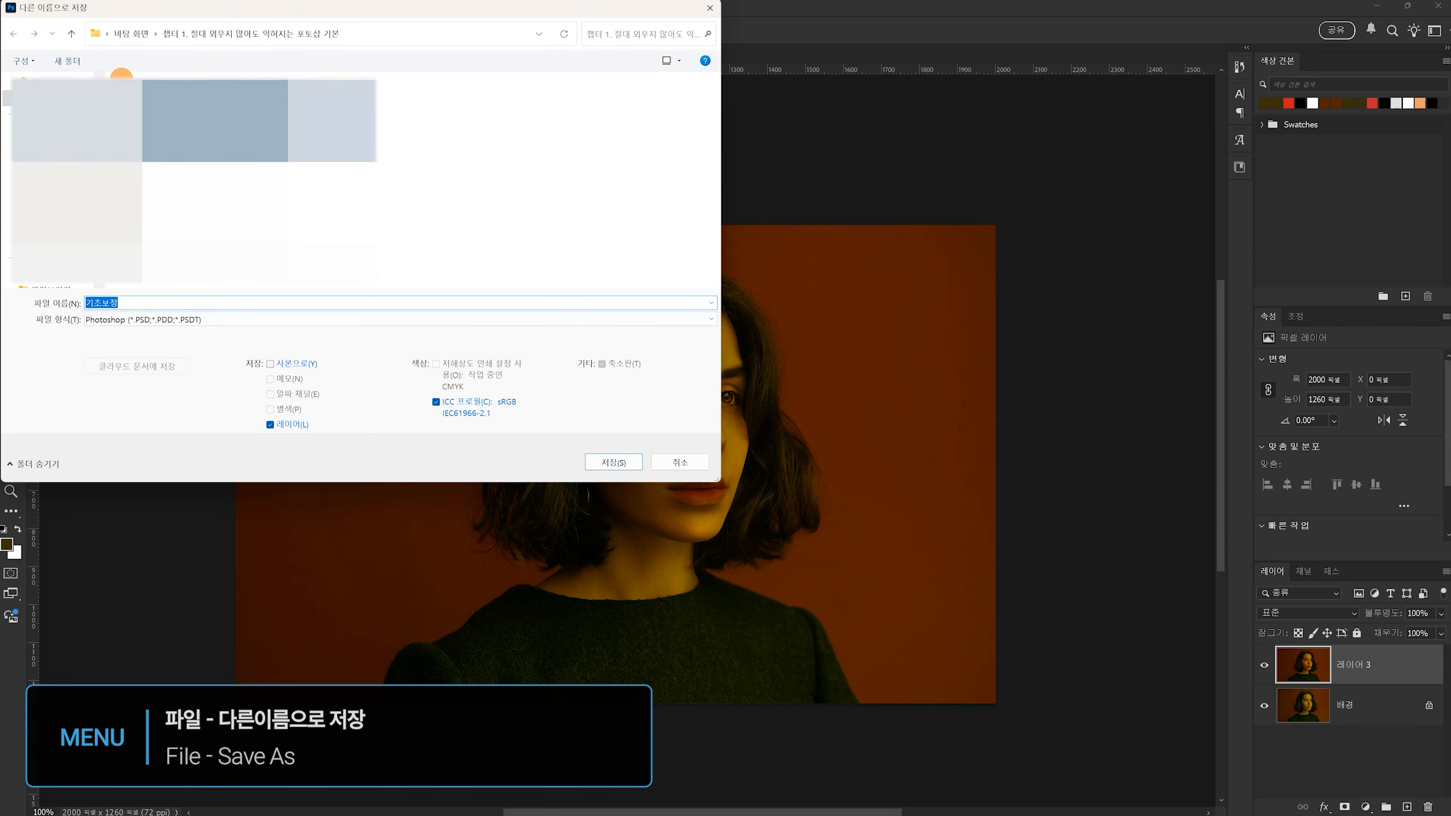
pyautogui.click(220, 321)
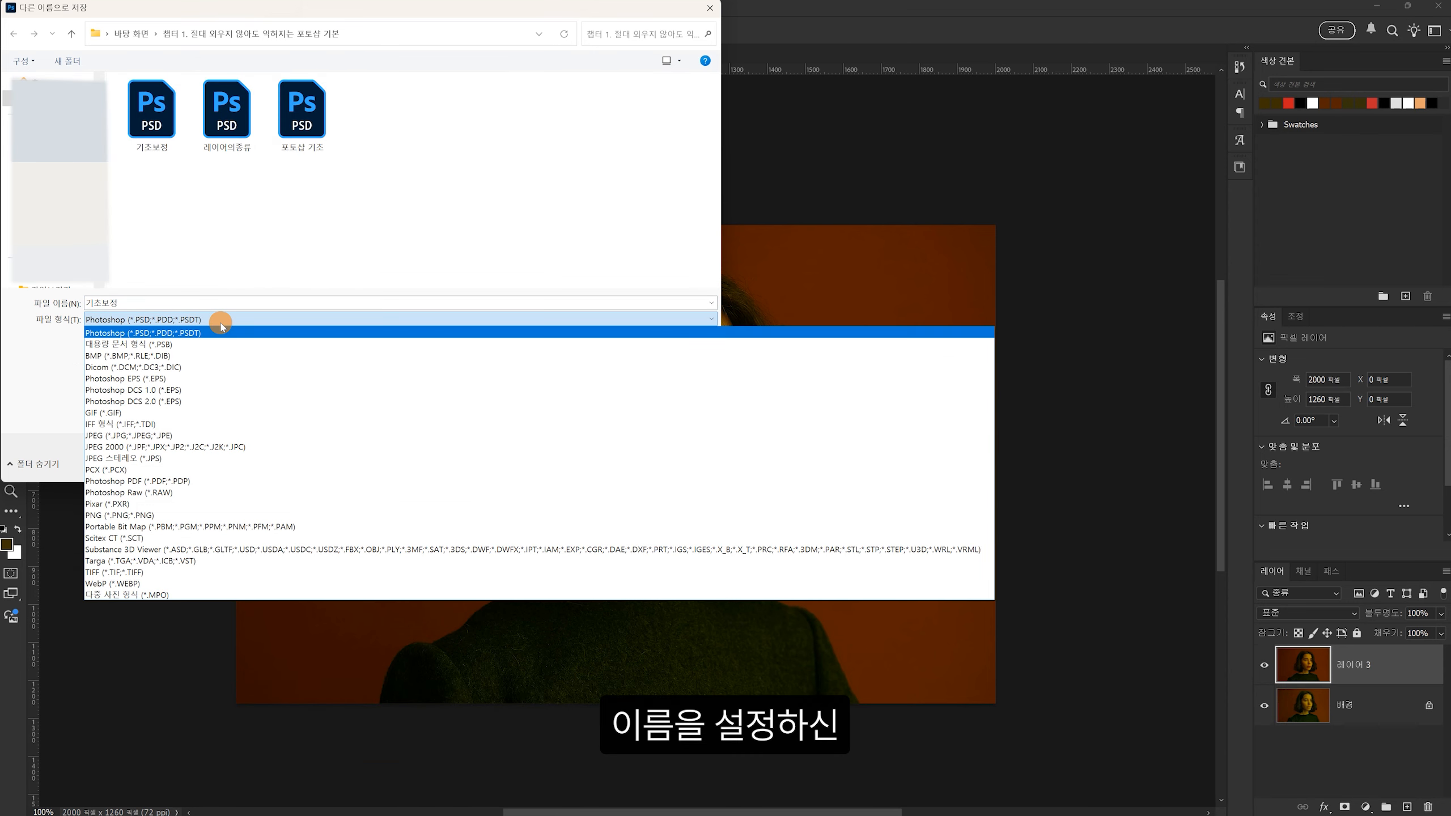
pyautogui.click(190, 435)
pyautogui.click(614, 463)
# - Open the legacy Save for Web export for the retouched portrait, with JPEG format and quality 100
pyautogui.click(30, 7)
pyautogui.moveTo(66, 230)
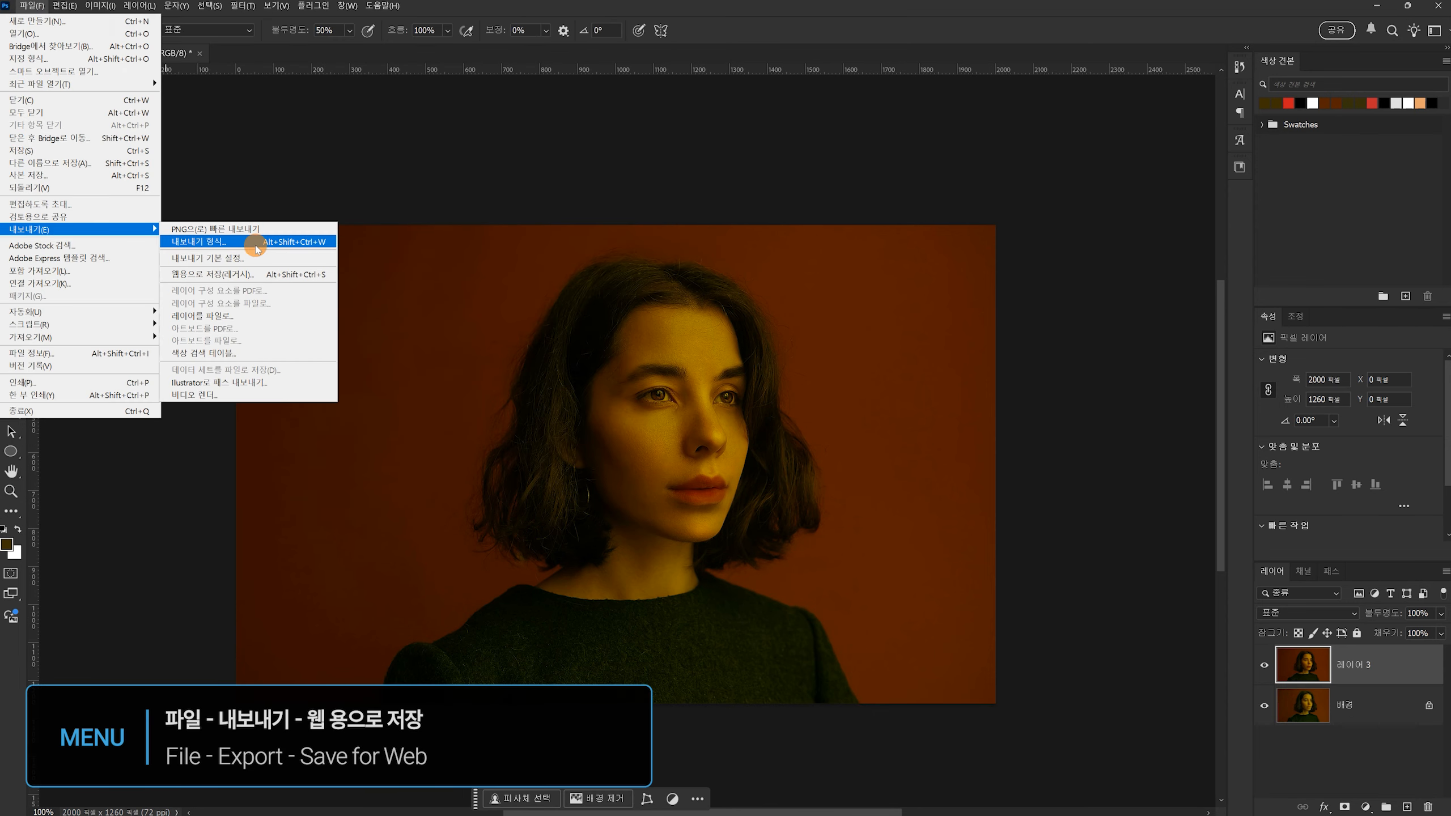
pyautogui.click(257, 276)
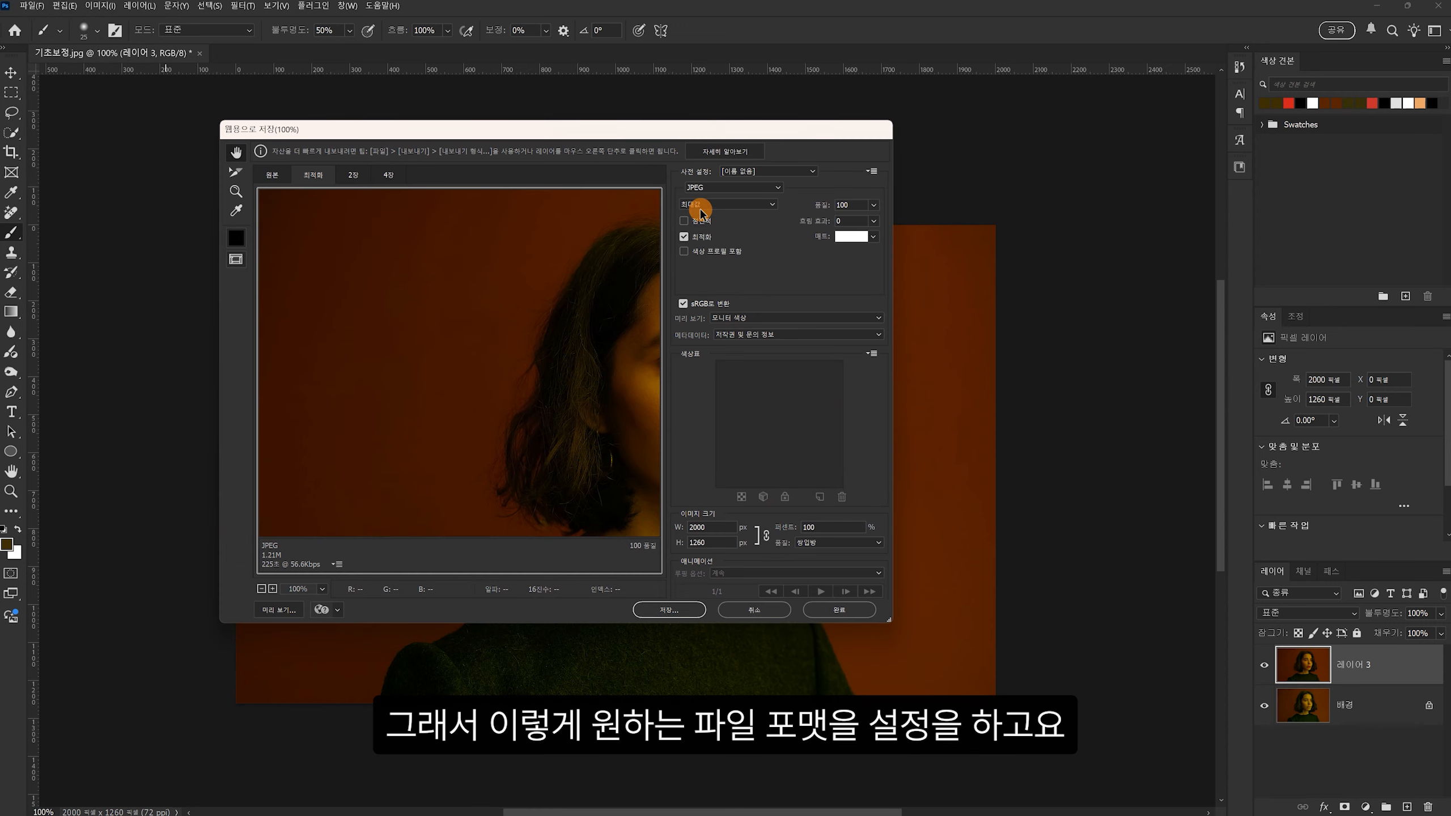
pyautogui.click(717, 189)
pyautogui.click(720, 191)
pyautogui.click(720, 191)
pyautogui.click(719, 189)
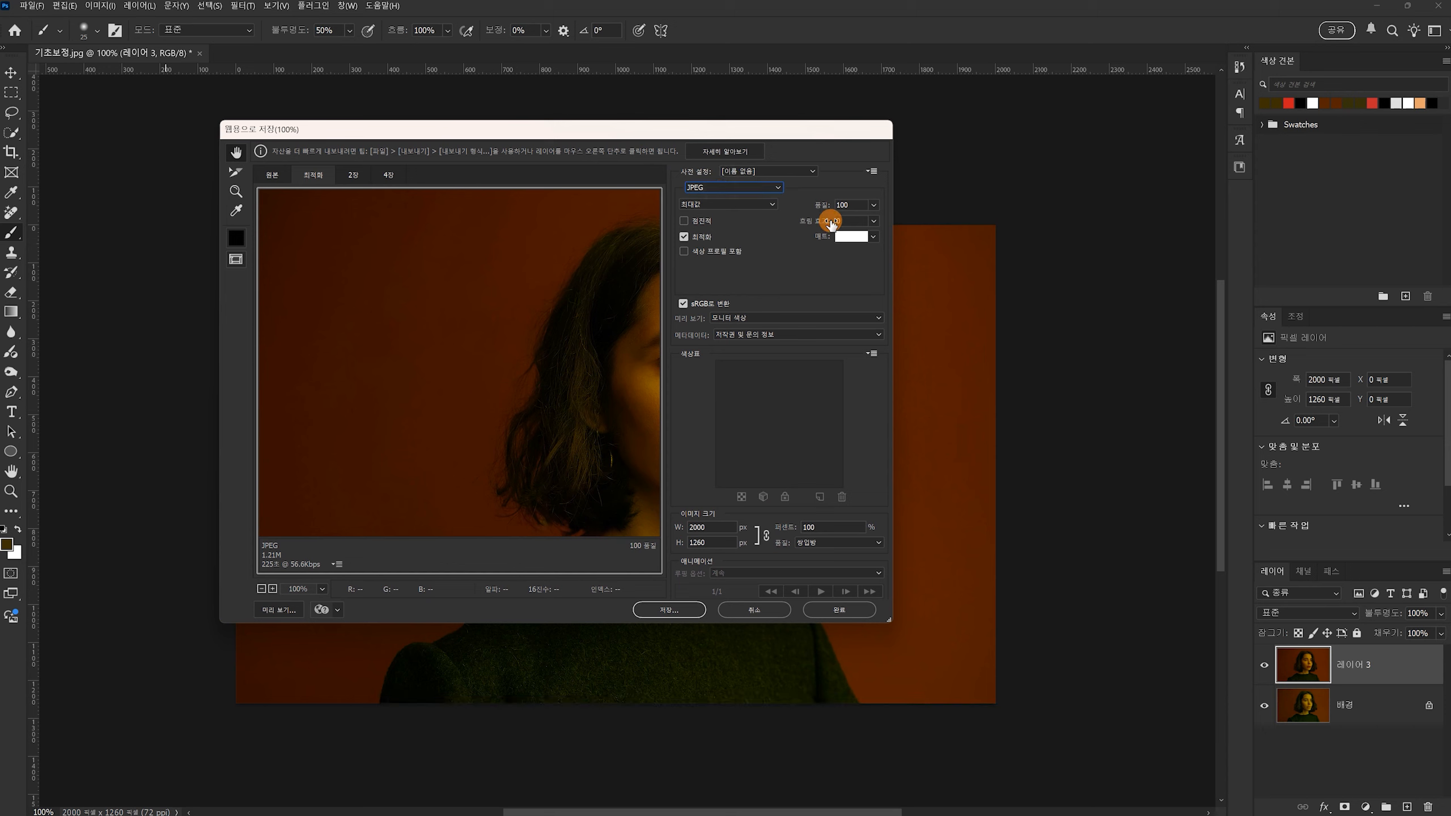
pyautogui.click(874, 204)
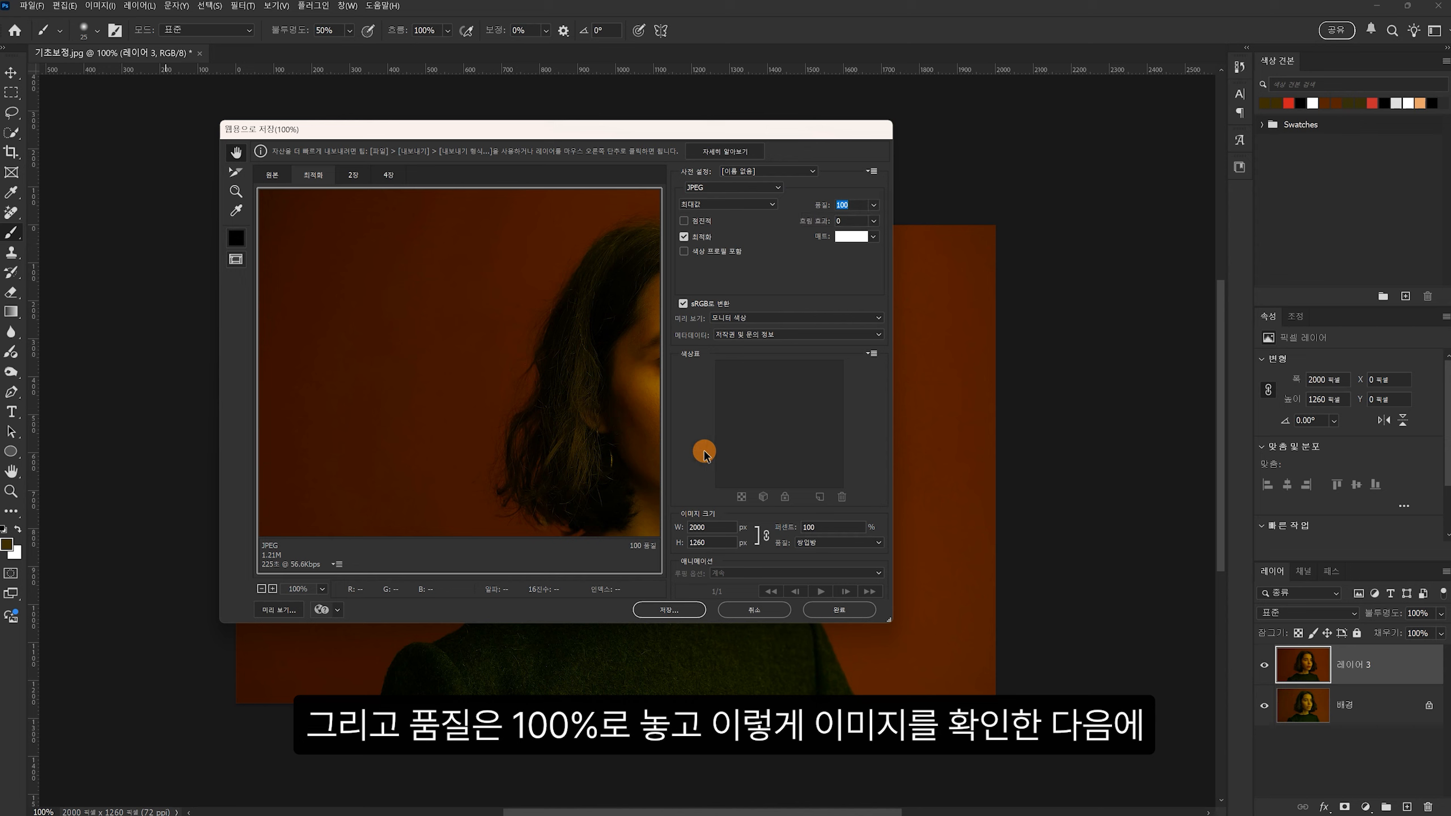
# - Check the portrait in the export preview and save the optimized image to the desktop as 기초보정
pyautogui.moveTo(576, 392); pyautogui.dragTo(395, 389)
pyautogui.click(670, 610)
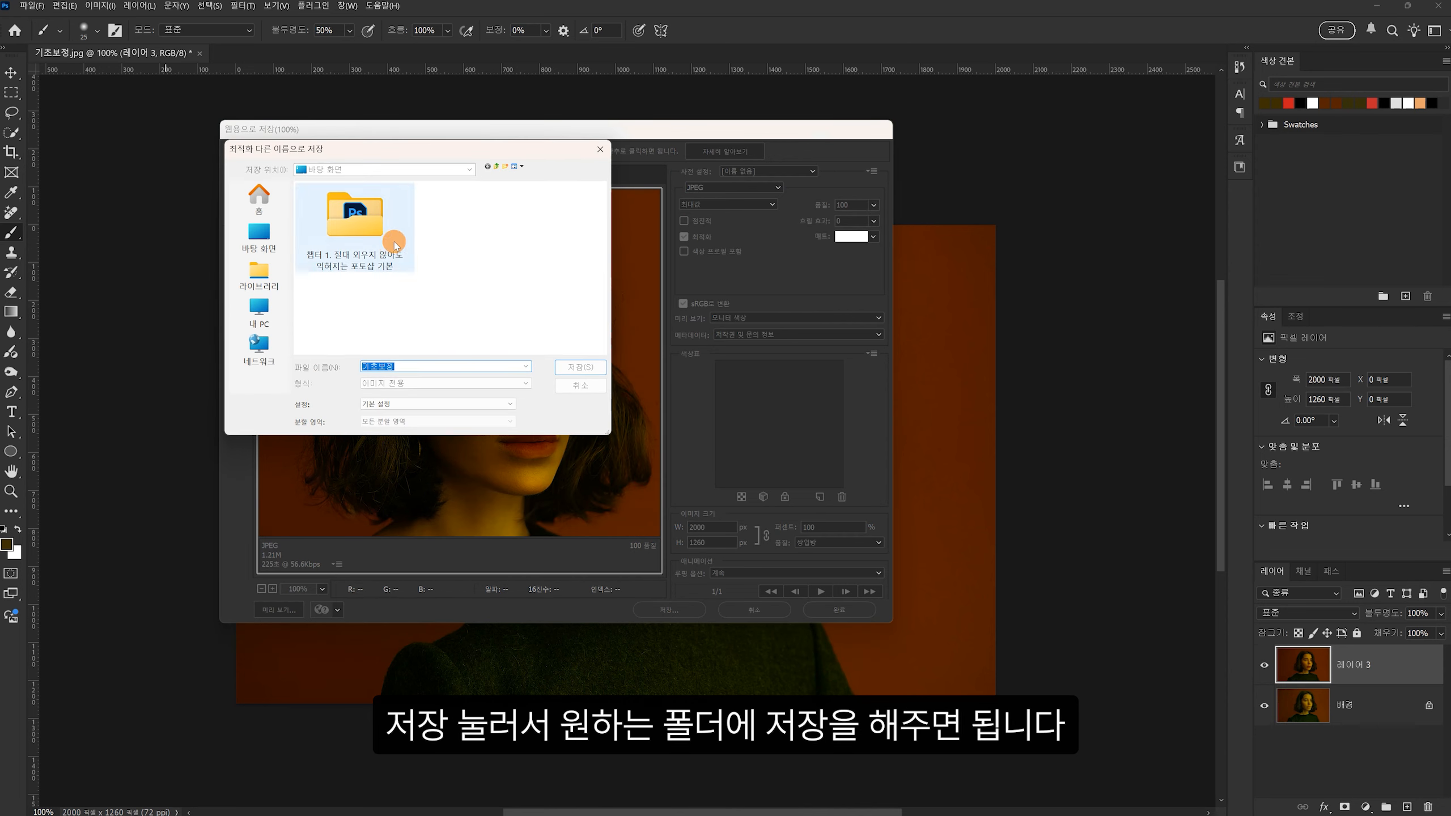
pyautogui.click(580, 368)
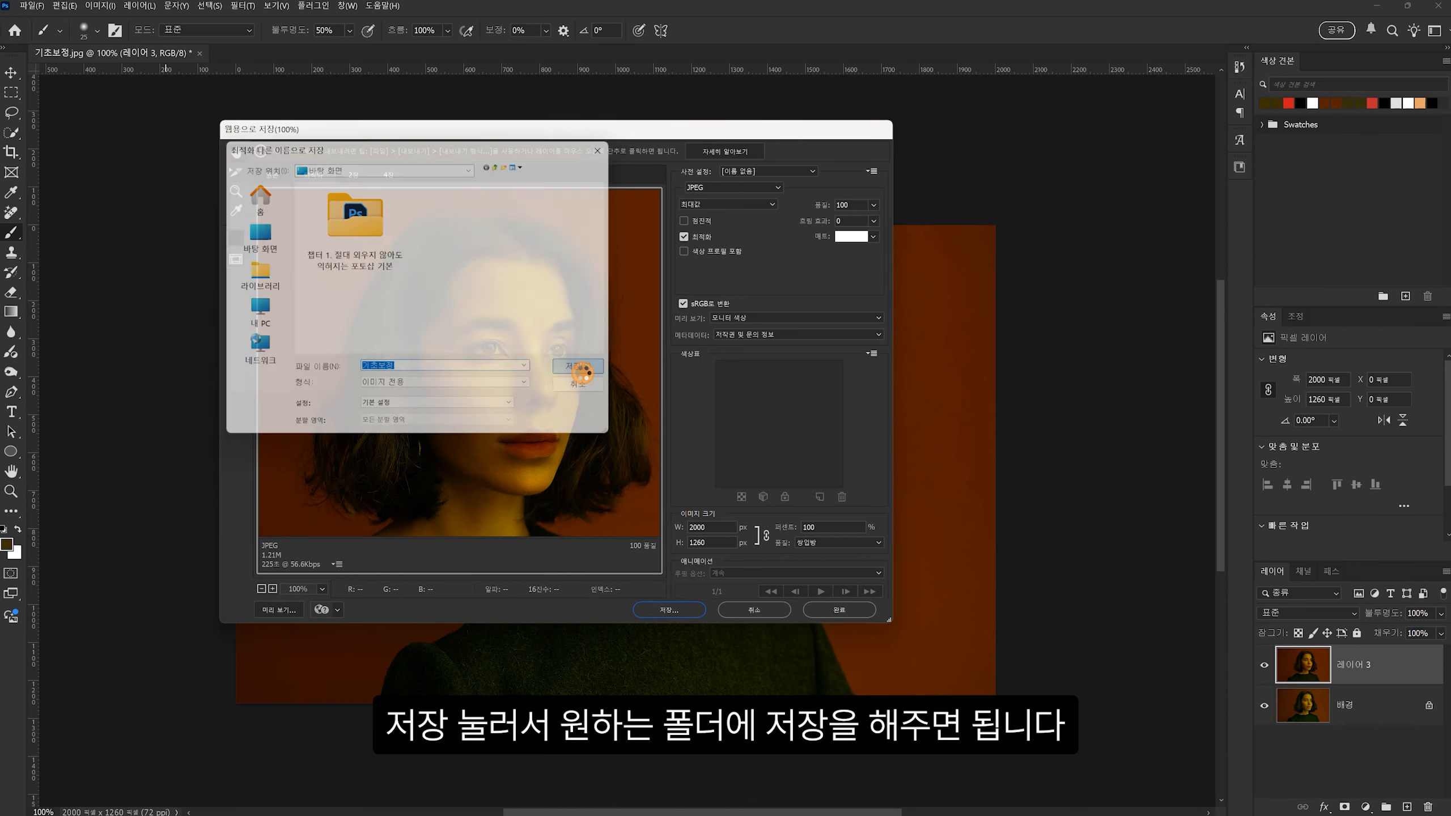
# - Try Export As for the portrait in JPG format with quality 7, and cancel before saving the file
pyautogui.click(33, 7)
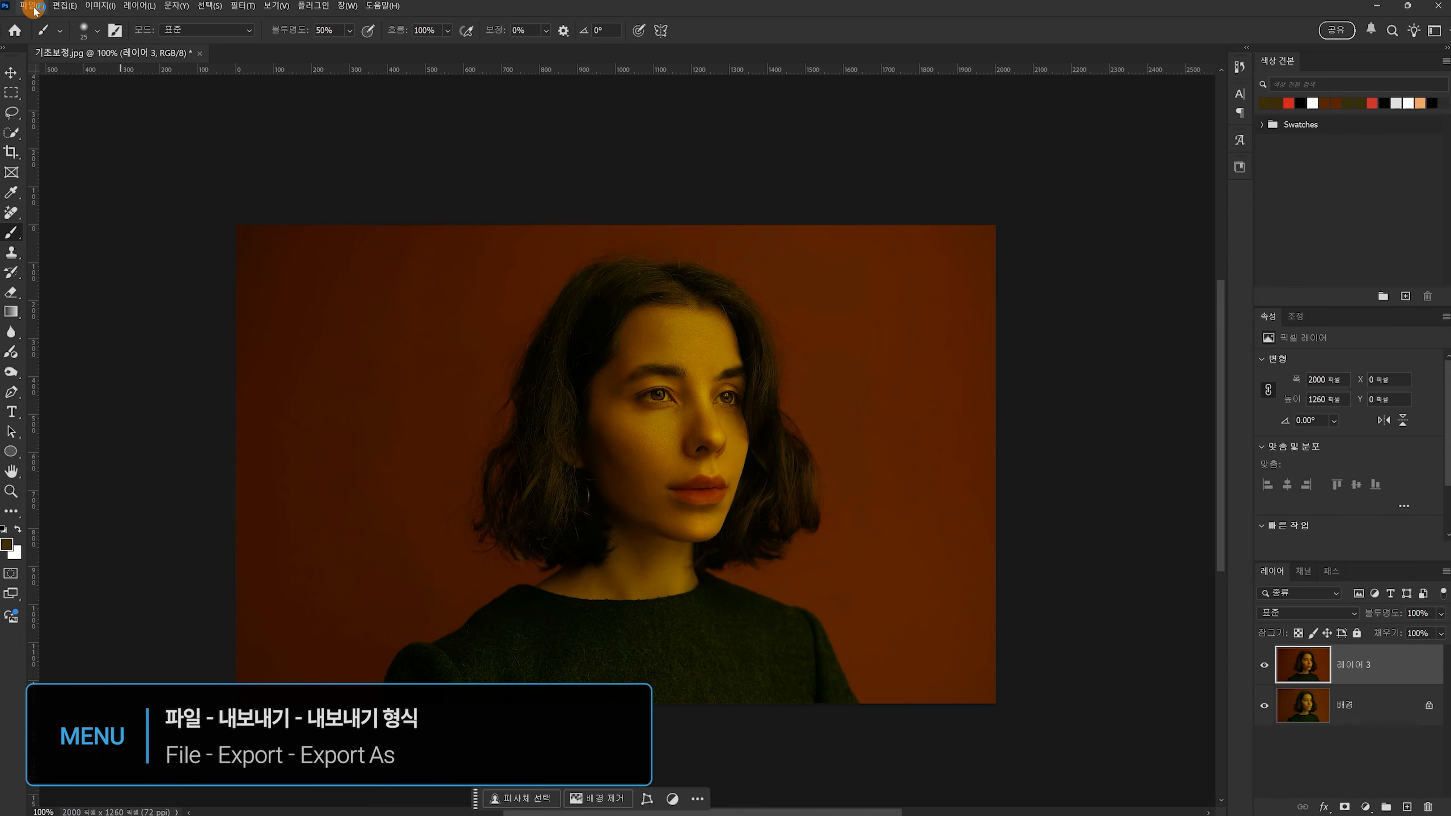
pyautogui.click(32, 229)
pyautogui.click(197, 242)
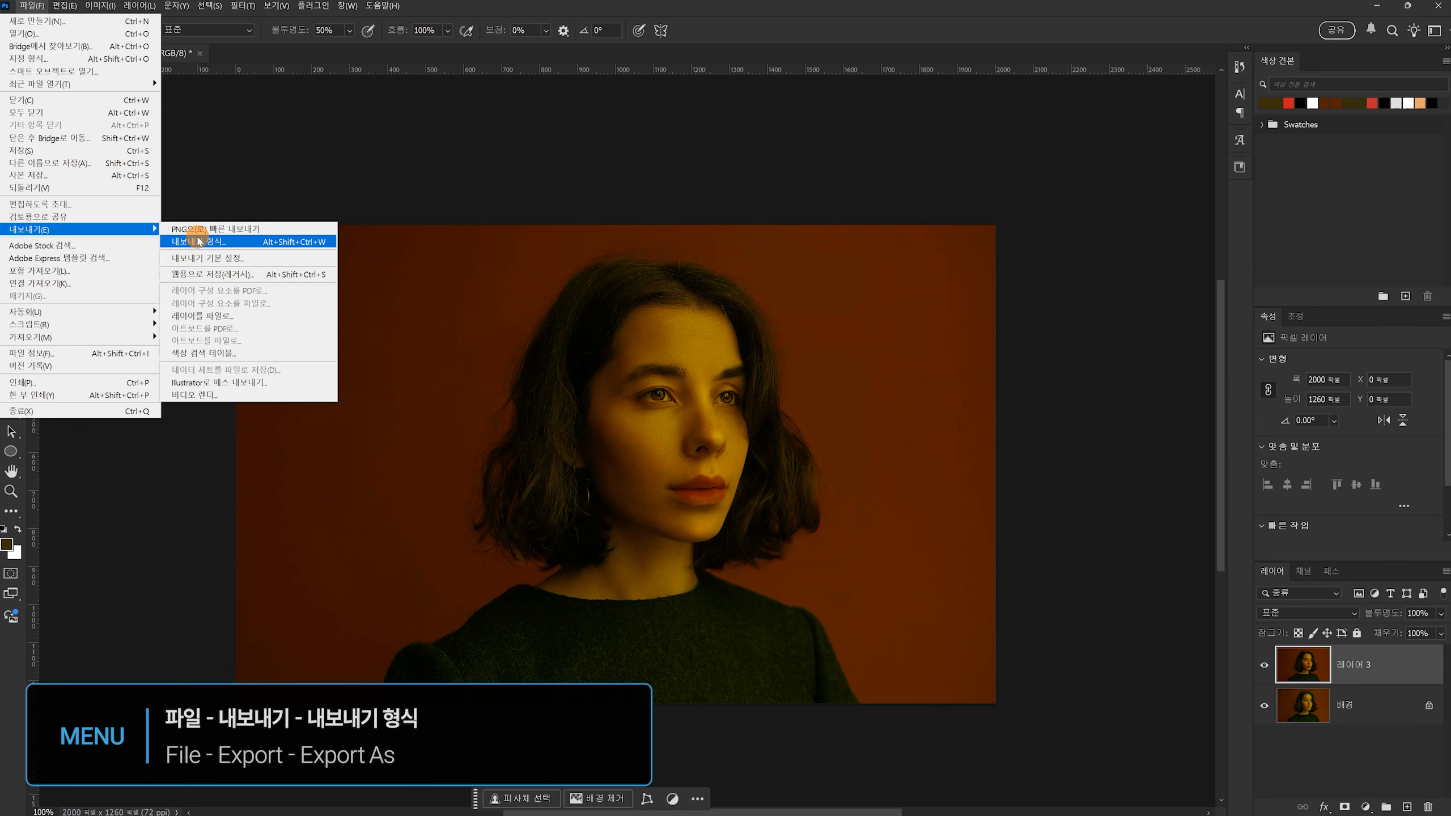
pyautogui.click(240, 244)
pyautogui.click(917, 112)
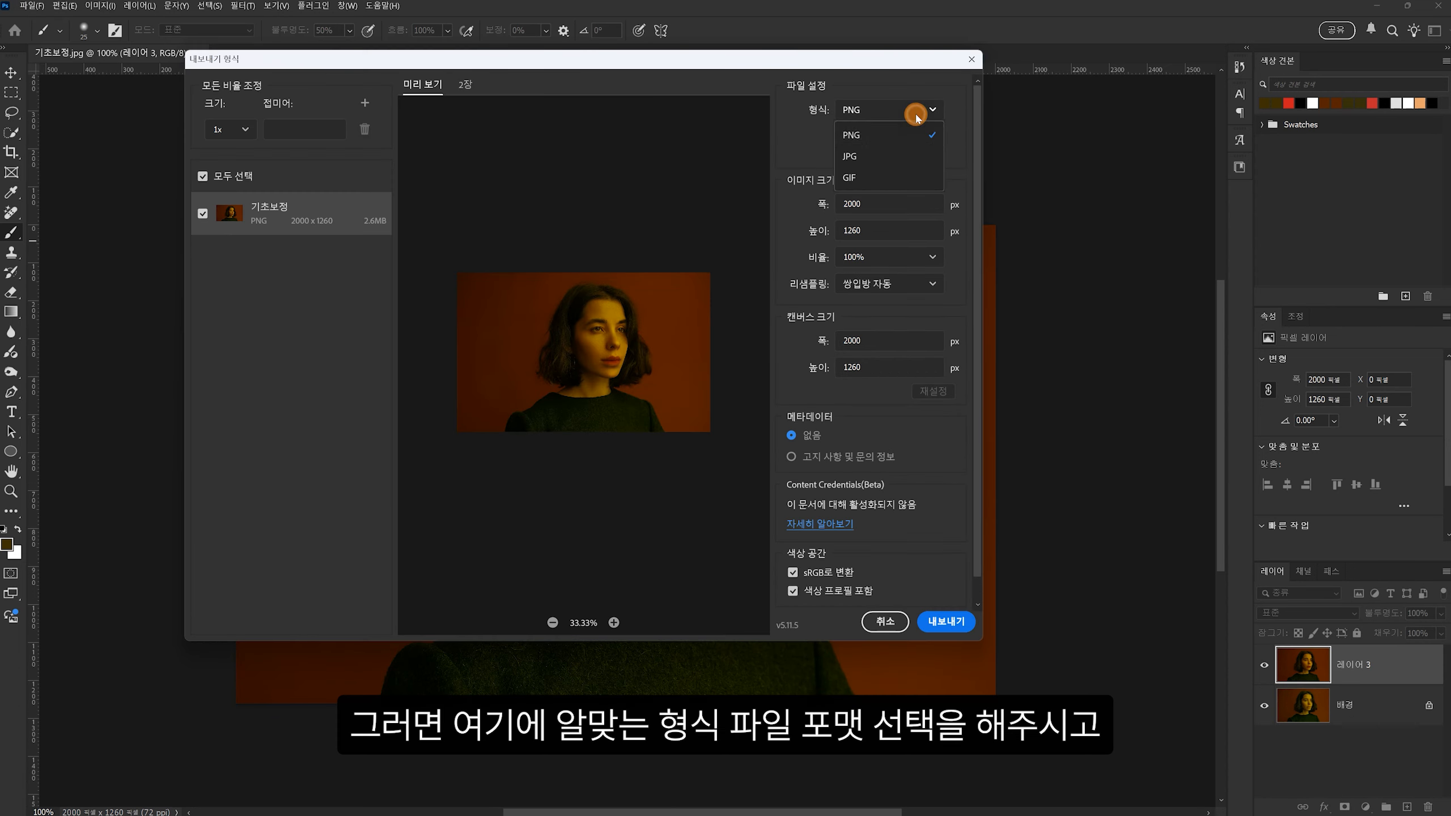
pyautogui.click(892, 160)
pyautogui.moveTo(924, 138); pyautogui.dragTo(960, 139)
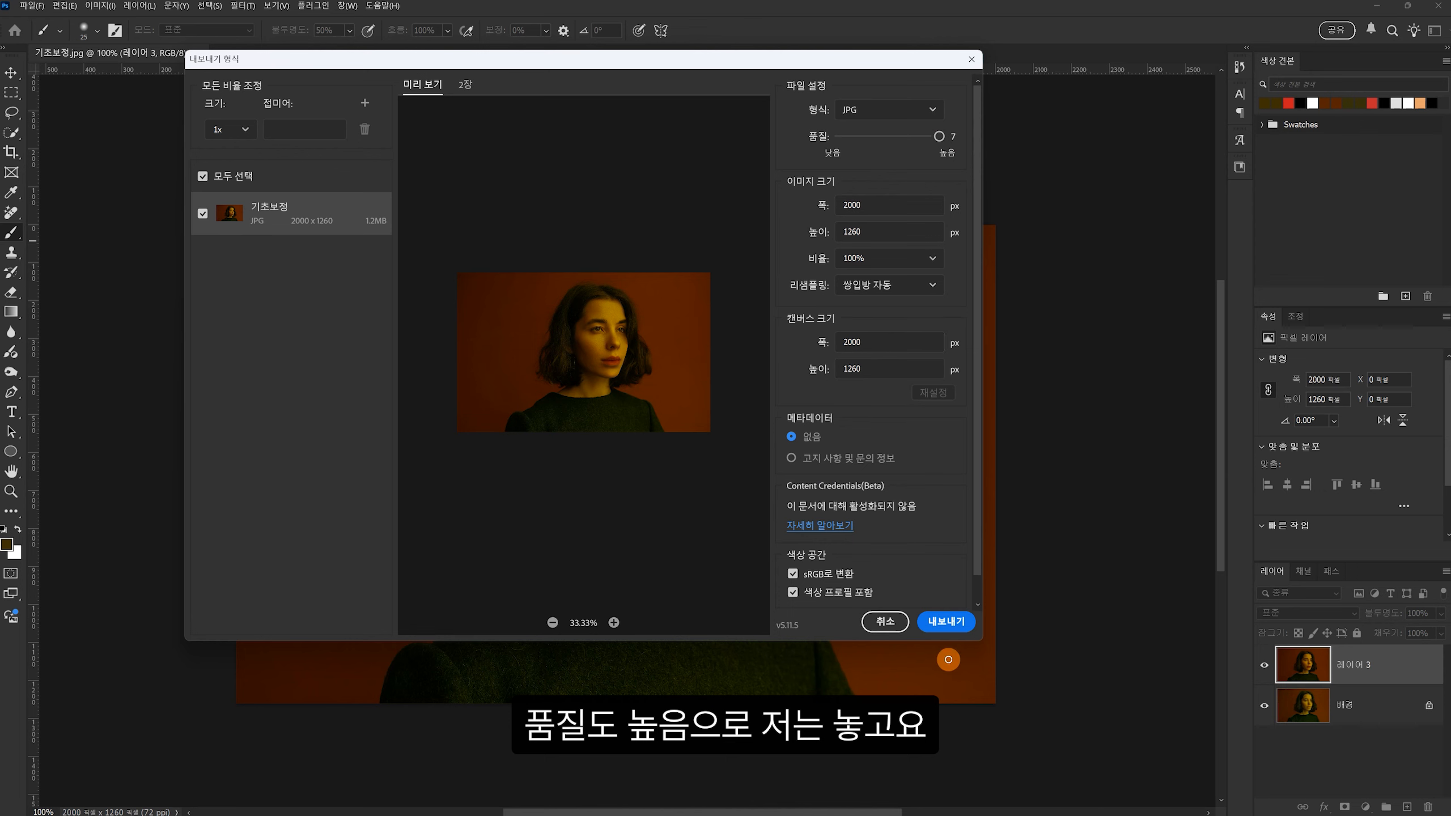
pyautogui.click(946, 621)
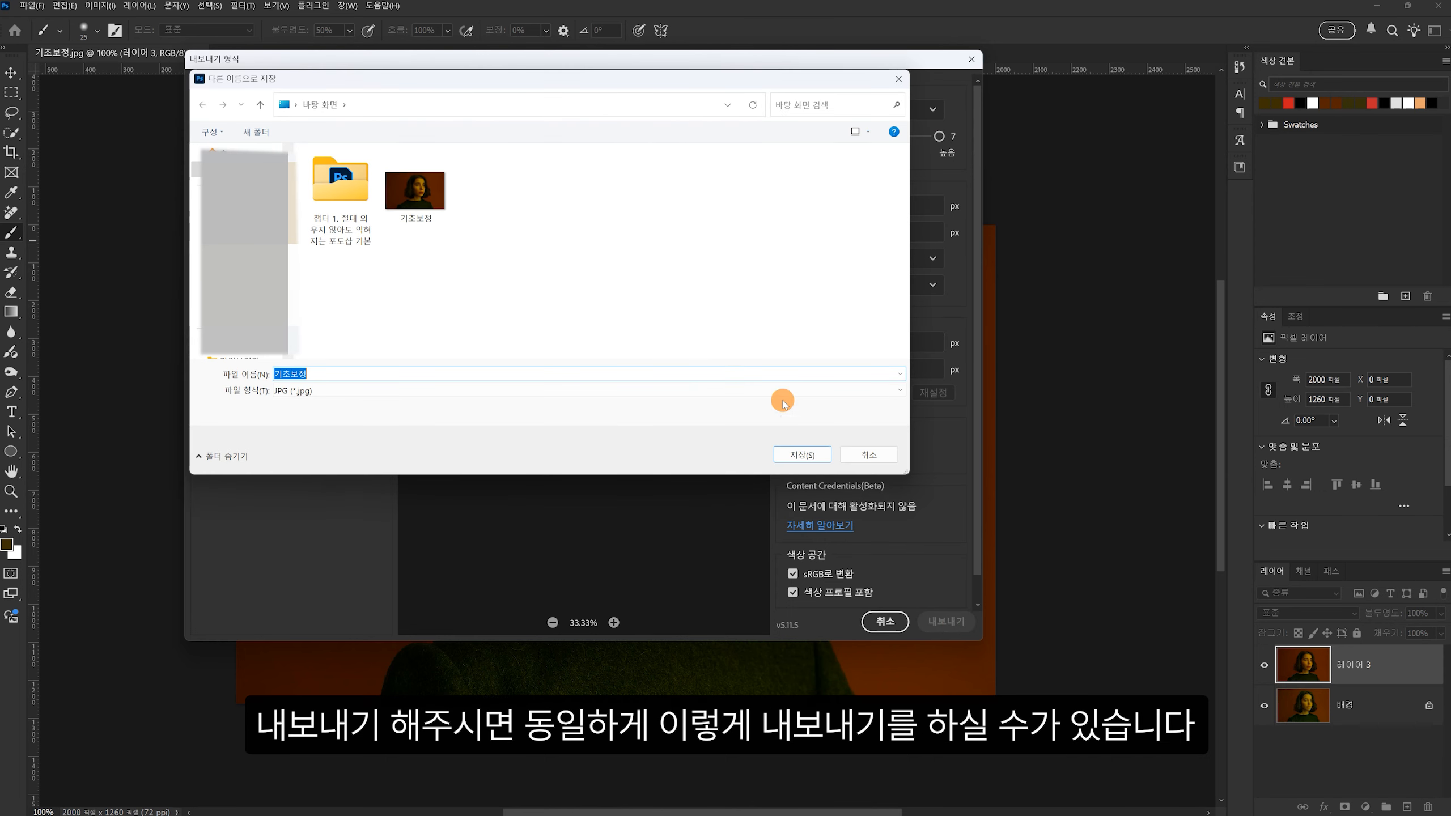
pyautogui.click(869, 455)
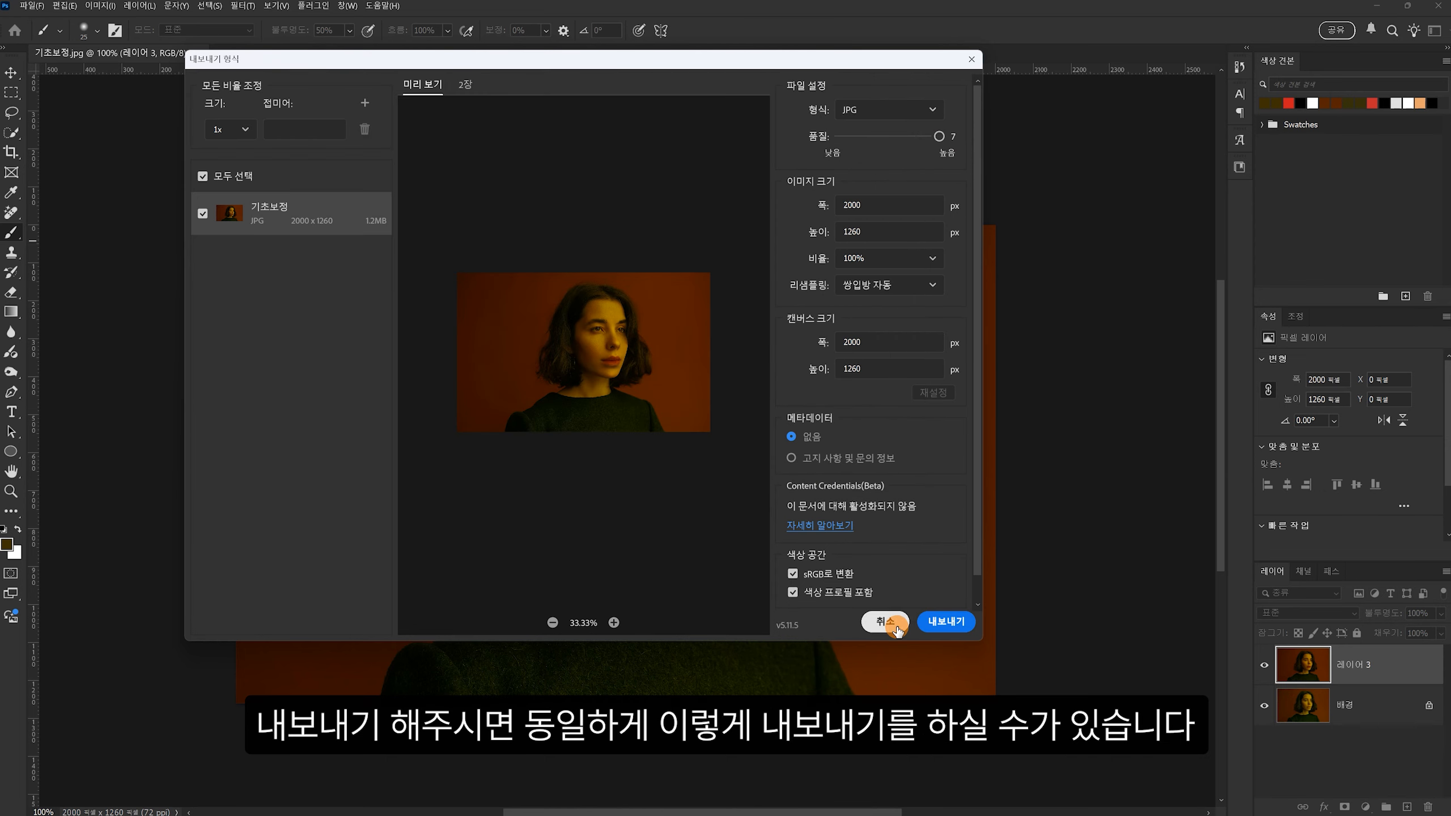
pyautogui.click(895, 626)
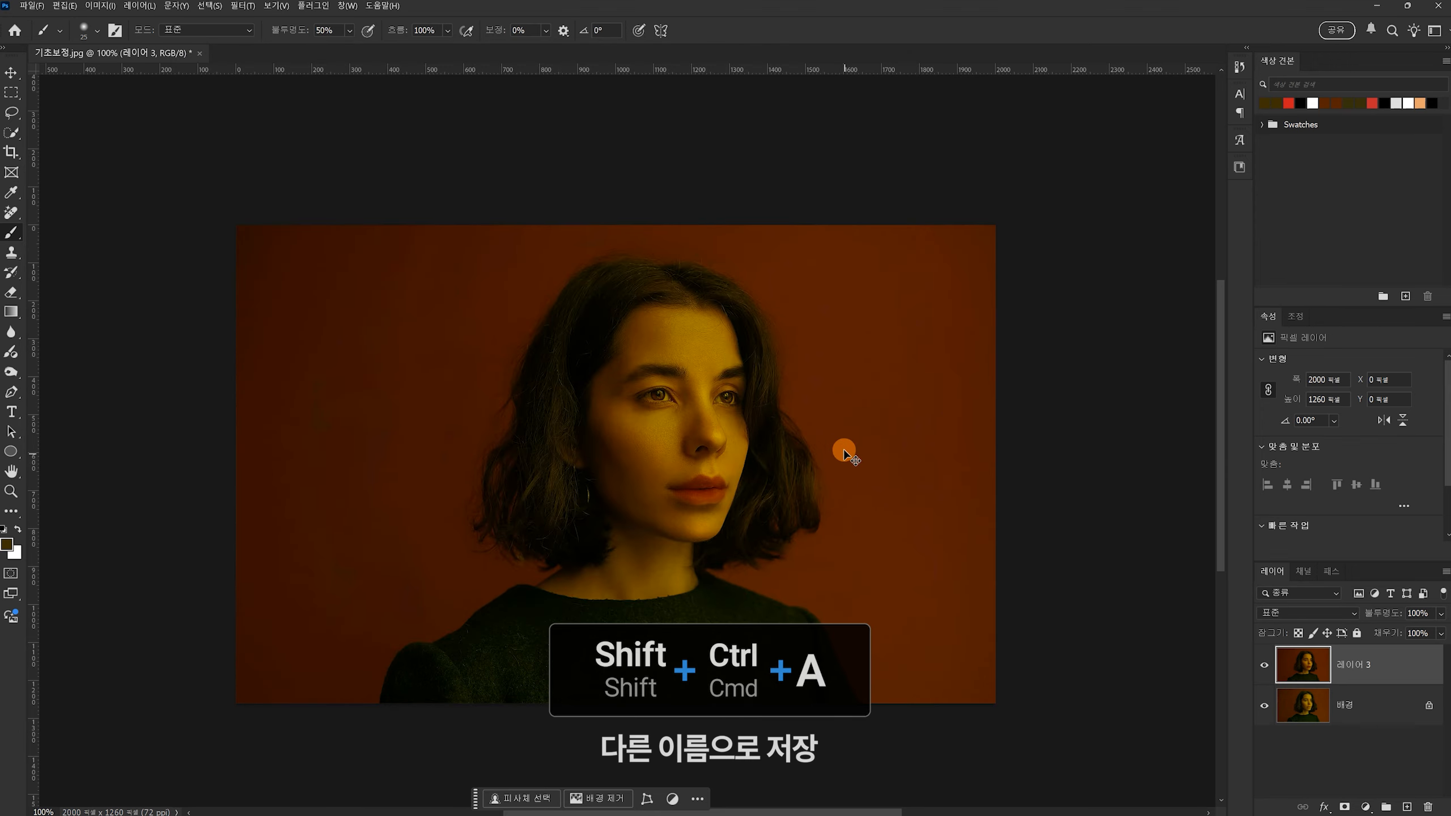
# - Open Save As for the portrait, look through the available file formats, and cancel without saving
pyautogui.hotkey('ctrl', 'shift', 's')
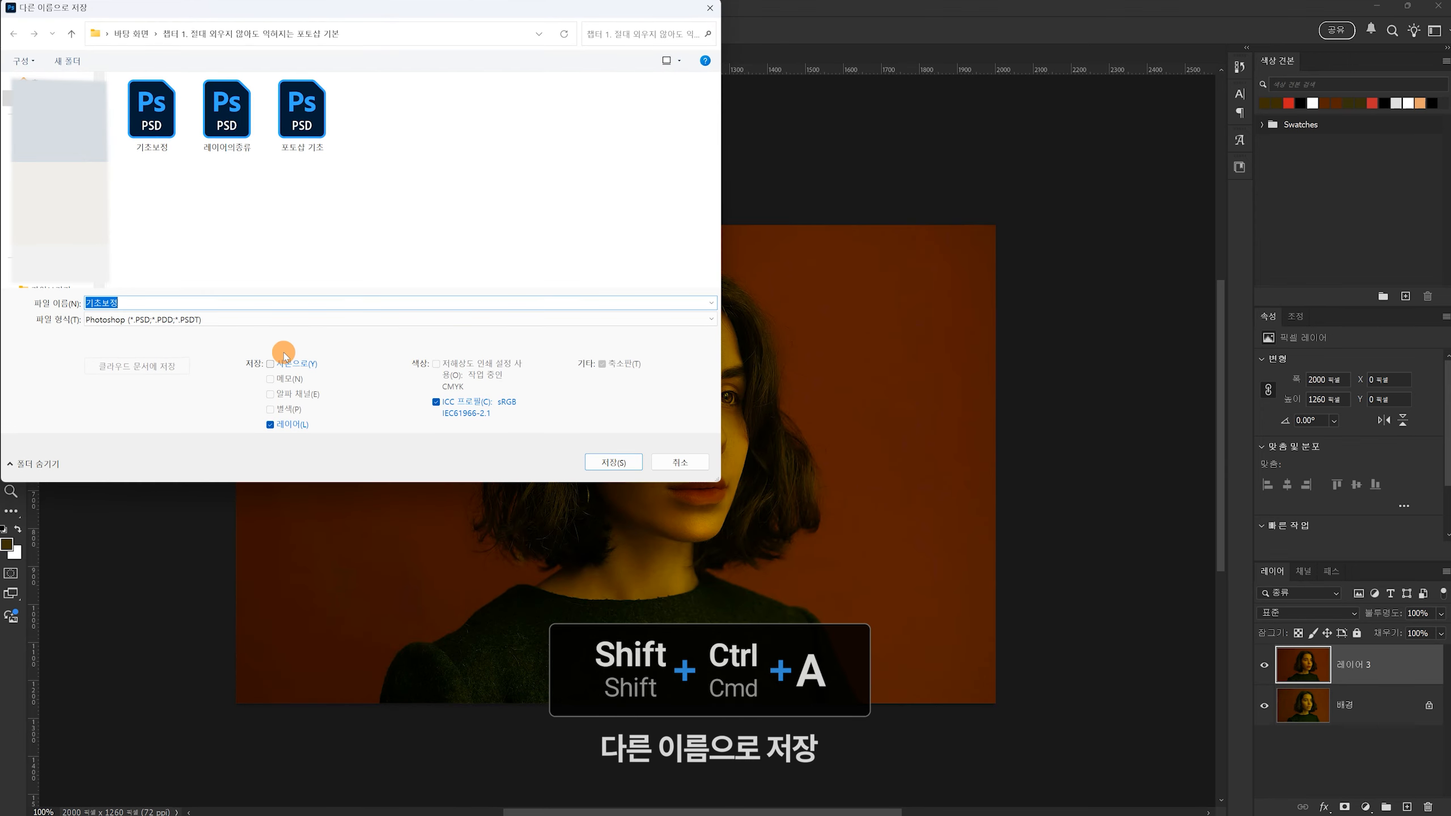
pyautogui.click(207, 319)
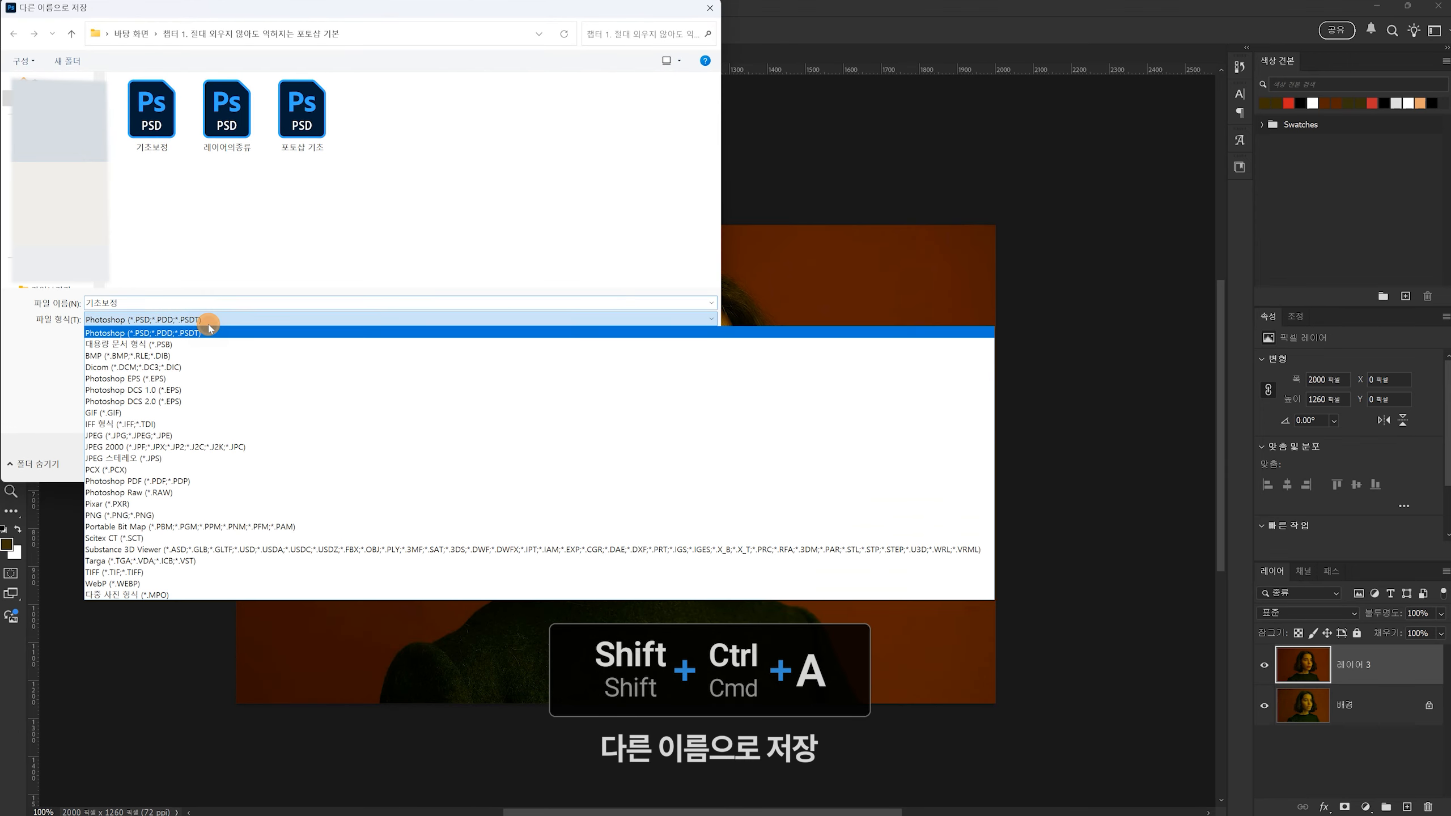
pyautogui.click(190, 437)
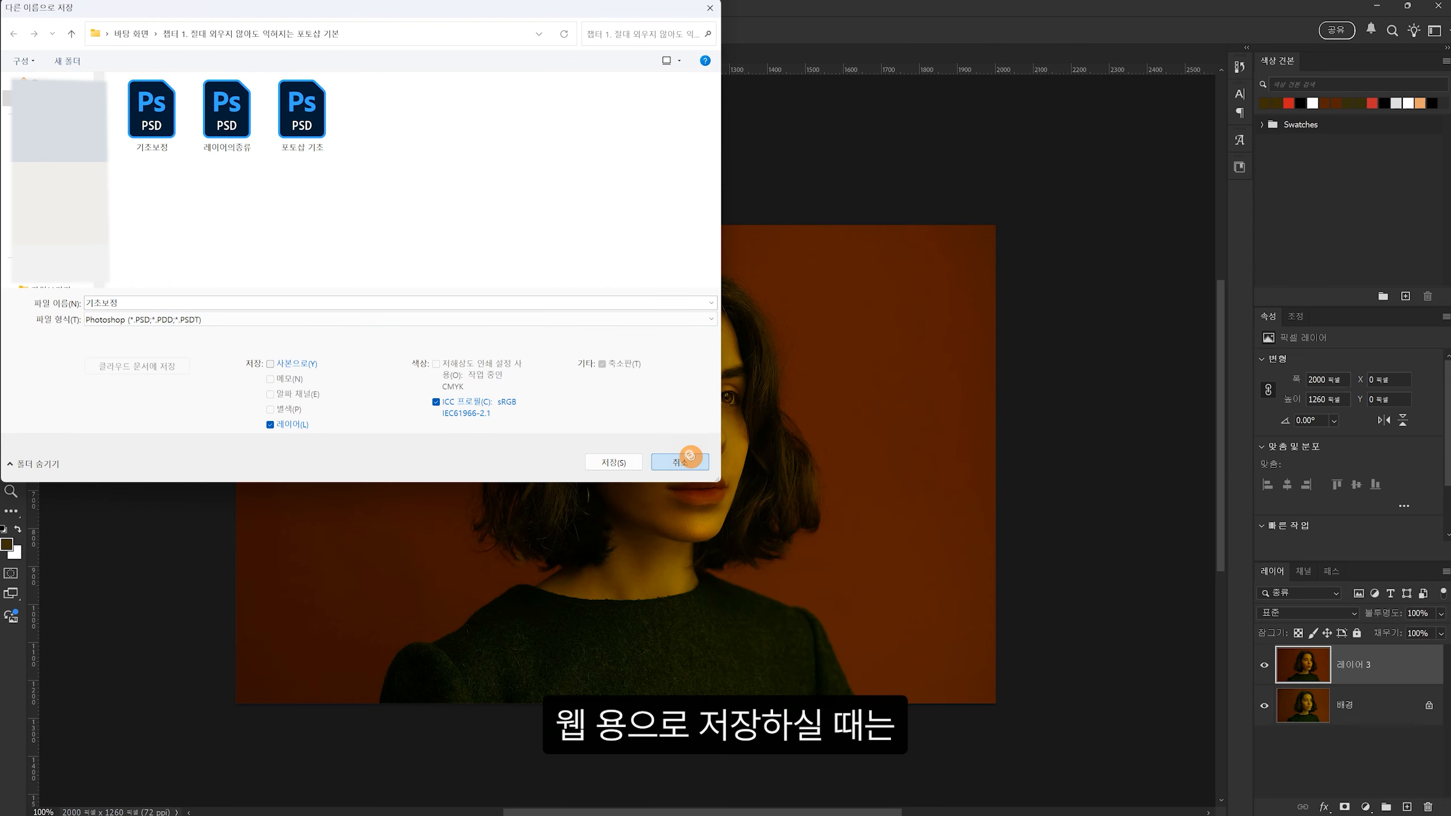
pyautogui.click(684, 465)
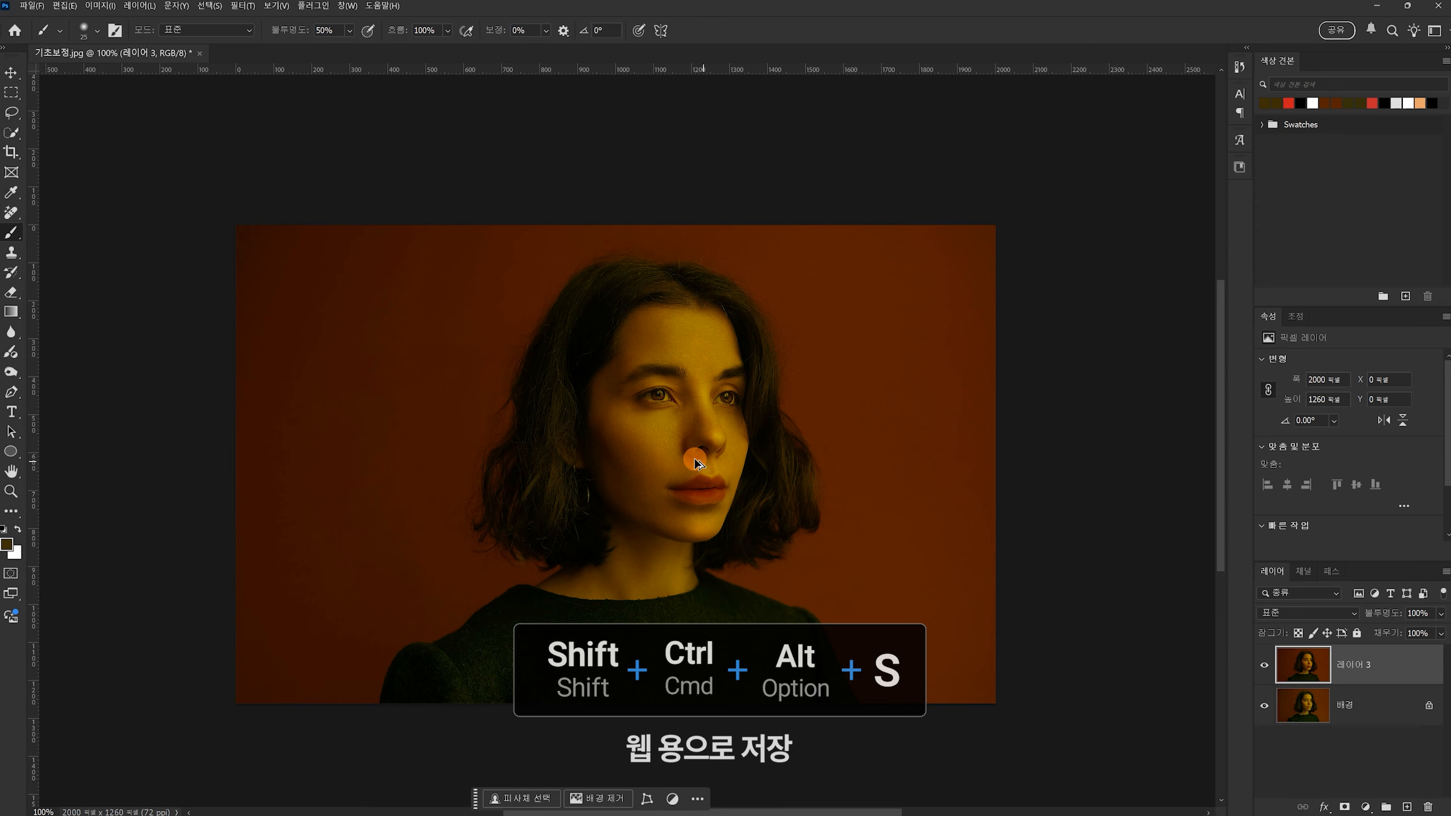
# - Save the portrait for web as a JPEG with quality 100 to the desktop under the name 기초보정
pyautogui.hotkey('ctrl', 'shift', 'alt', 's')
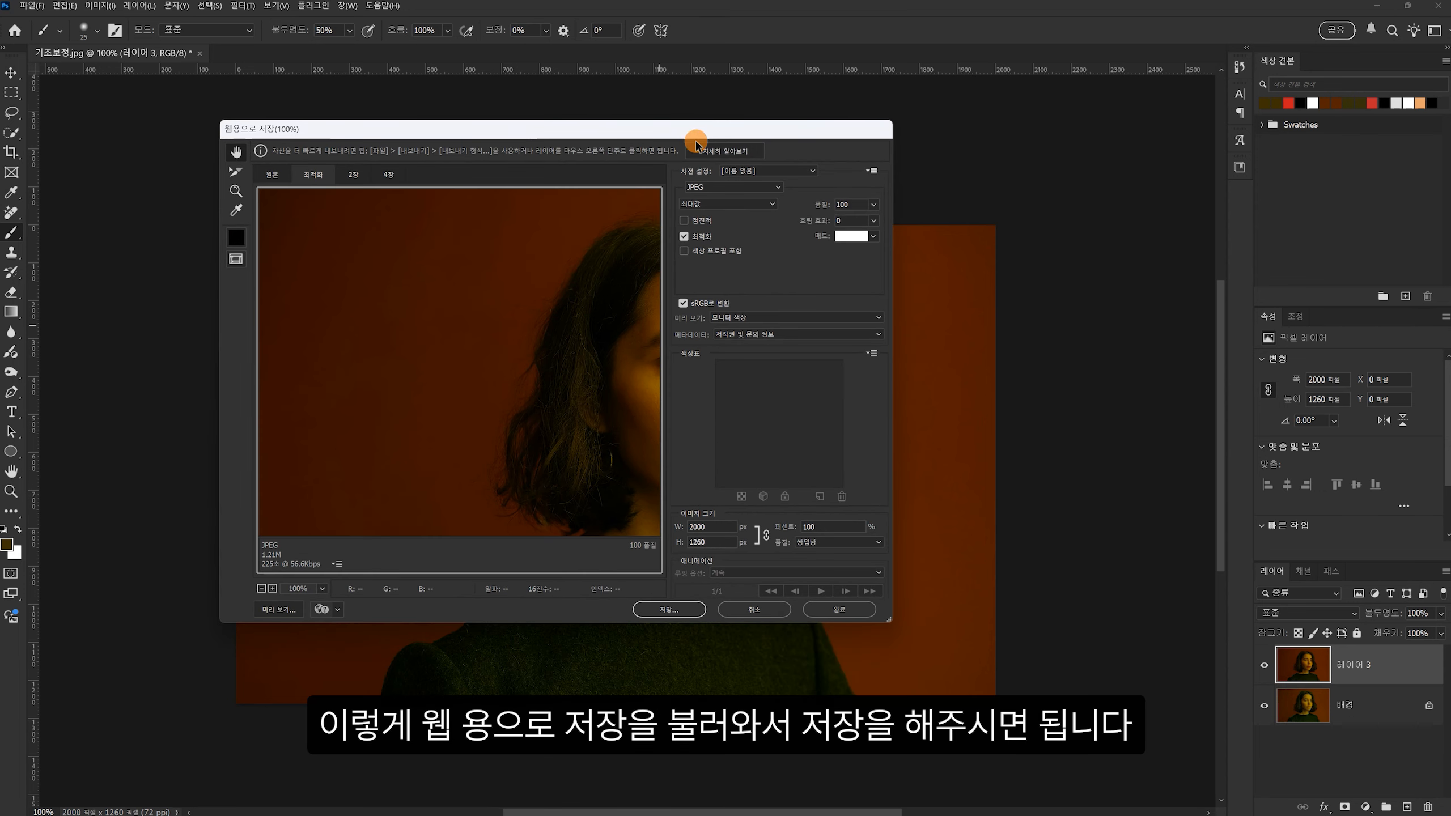
pyautogui.click(686, 611)
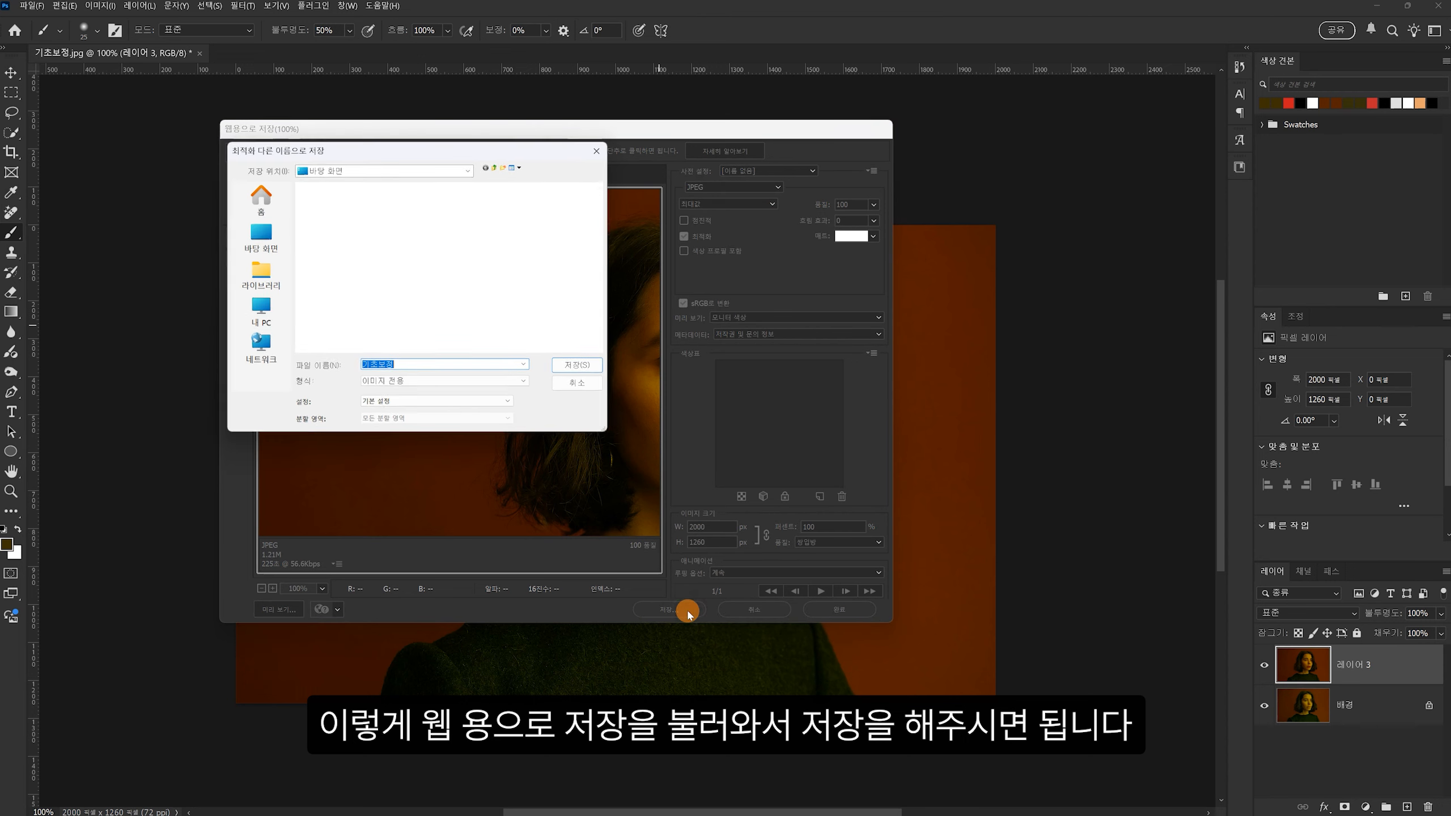
pyautogui.click(577, 366)
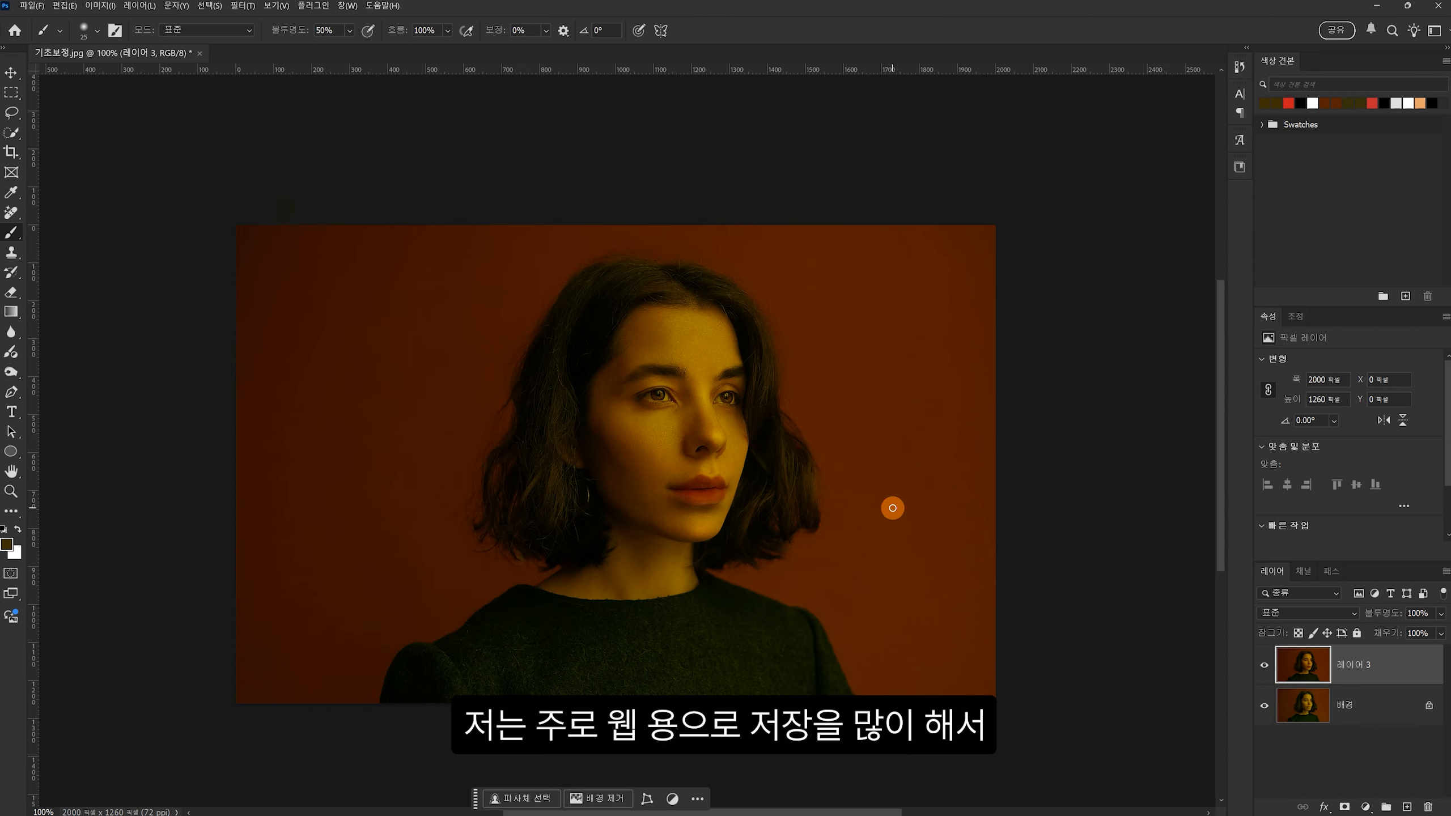
pyautogui.click(31, 6)
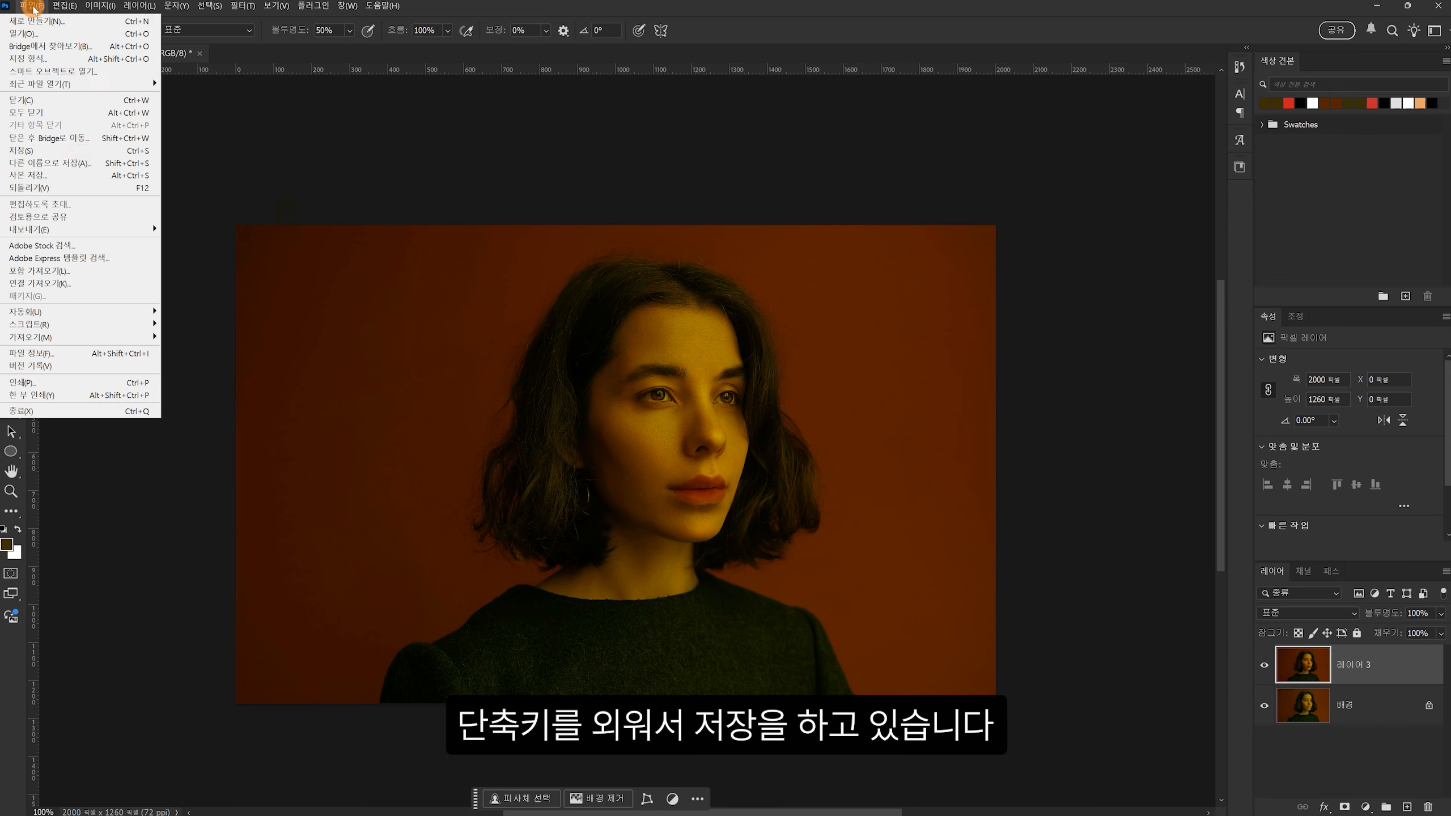
pyautogui.moveTo(133, 229)
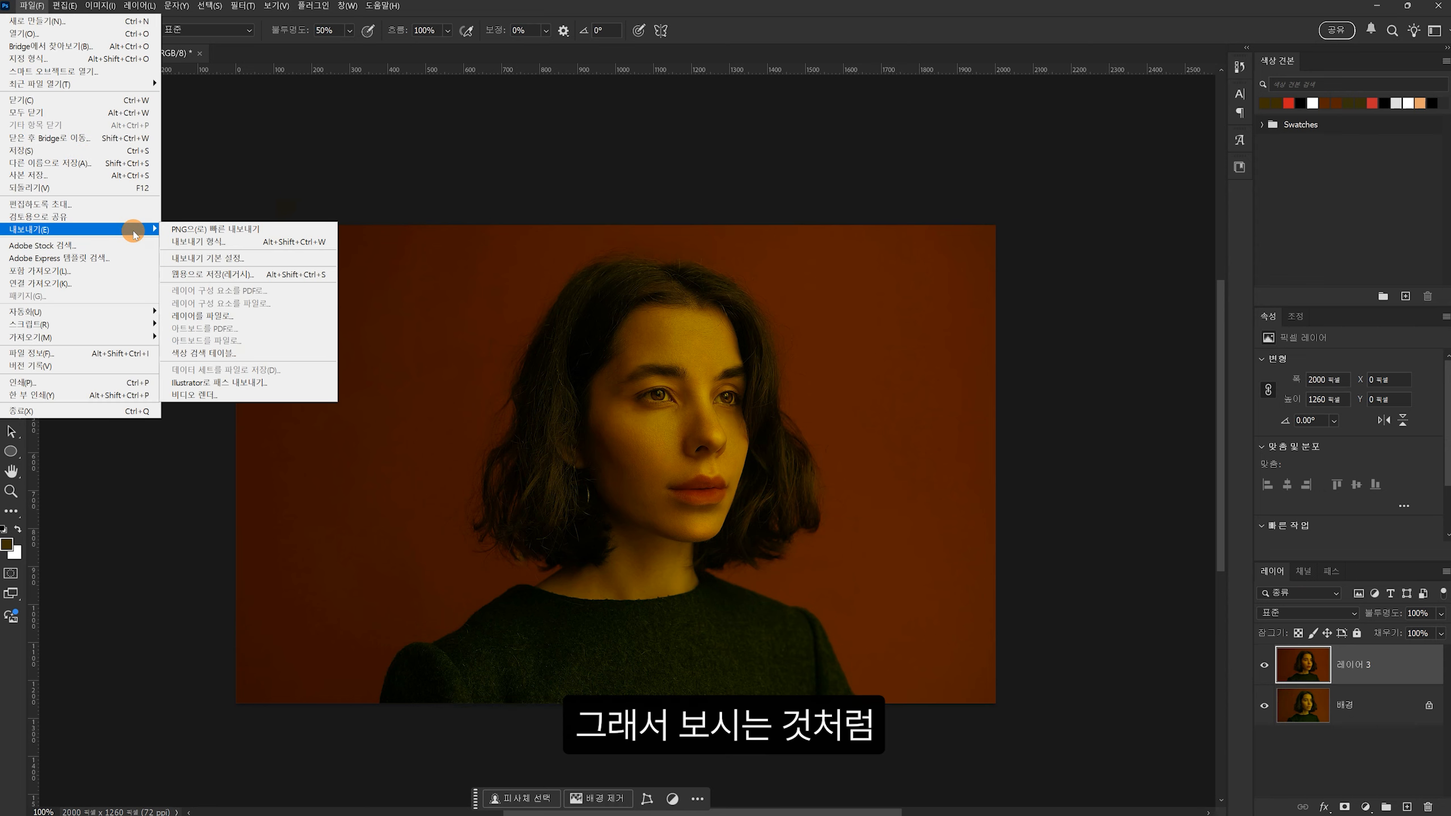